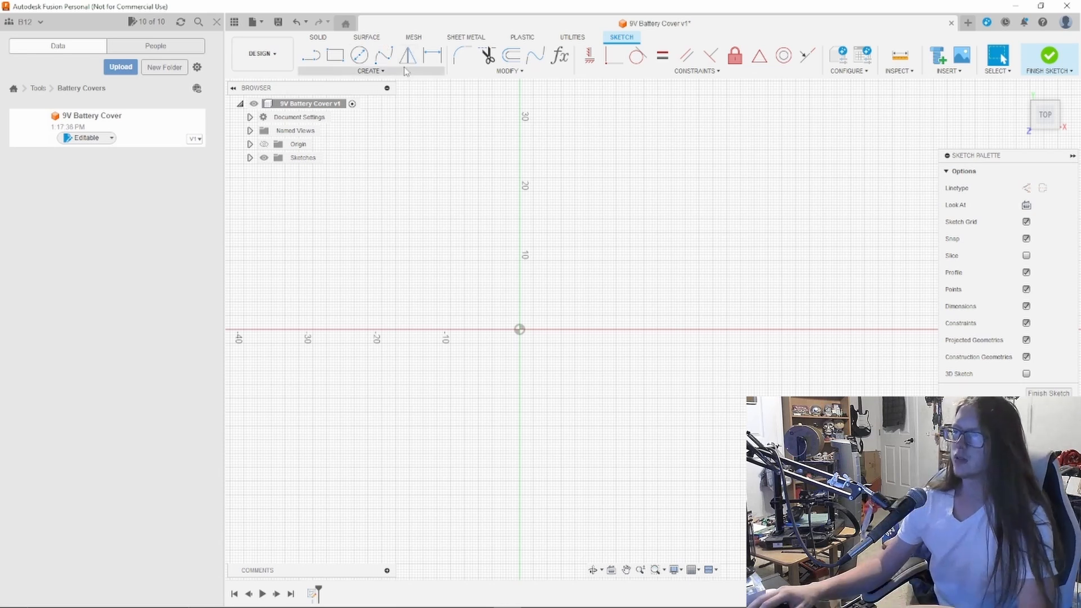
Step: Add a user parameter named BatteryWidth in mm with the expression 25.6
left_click(394, 71)
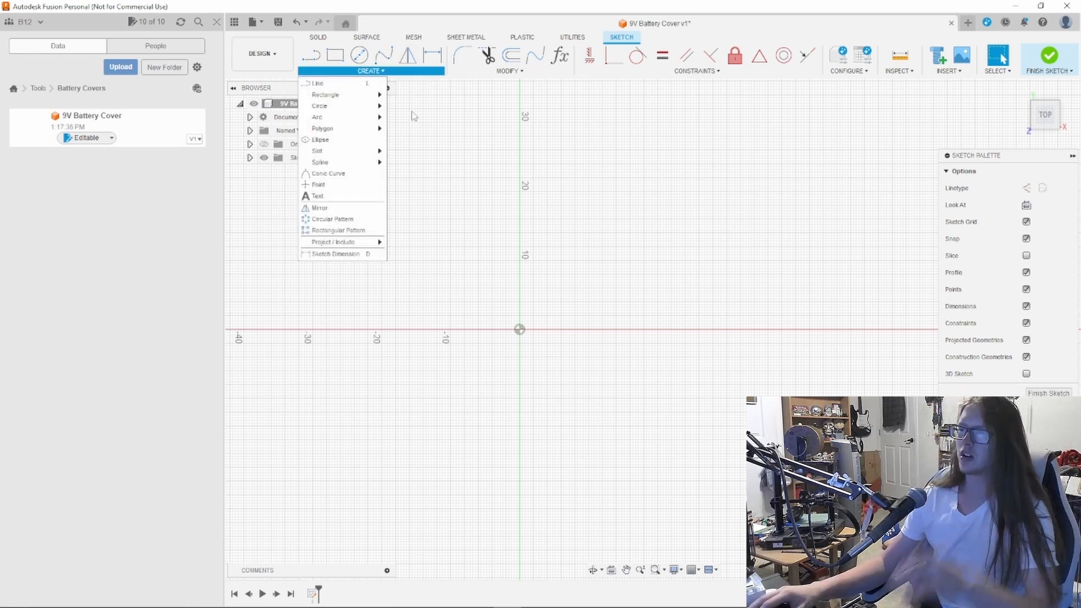
left_click(489, 72)
left_click(495, 186)
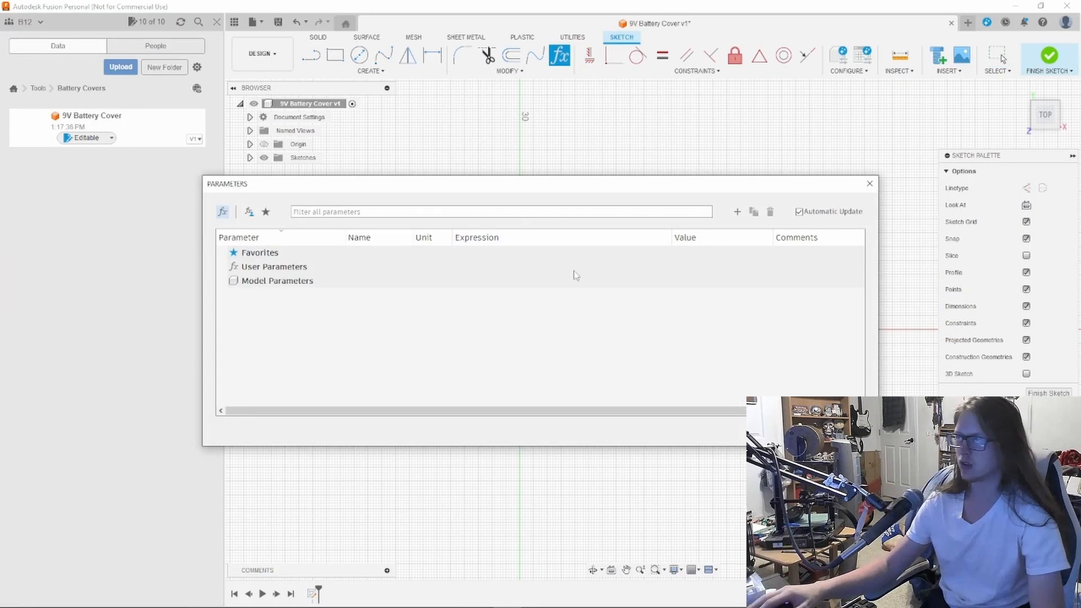
left_click(737, 212)
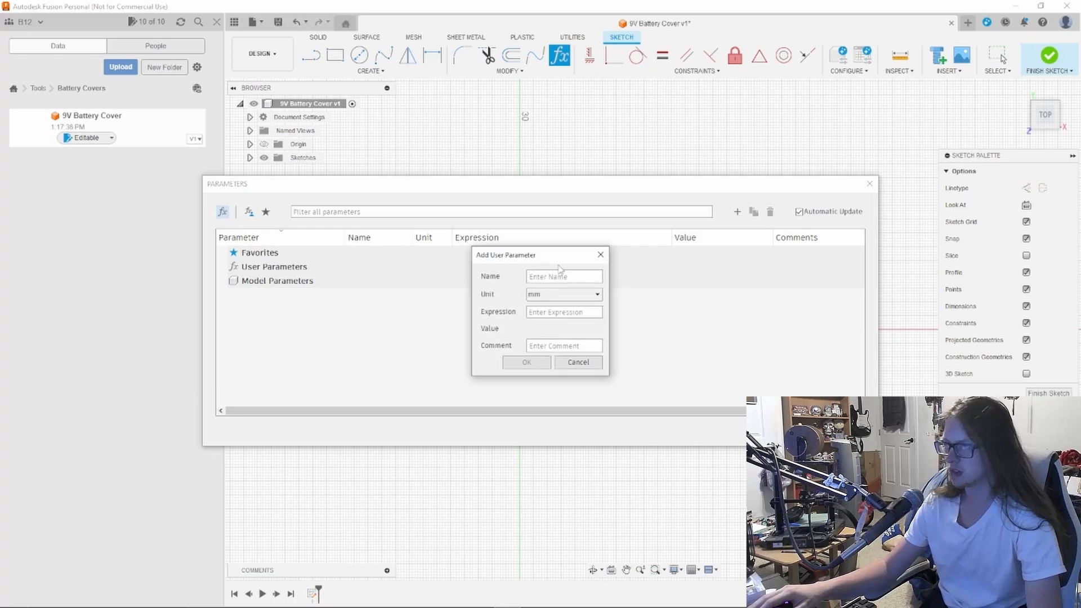
type("Batter")
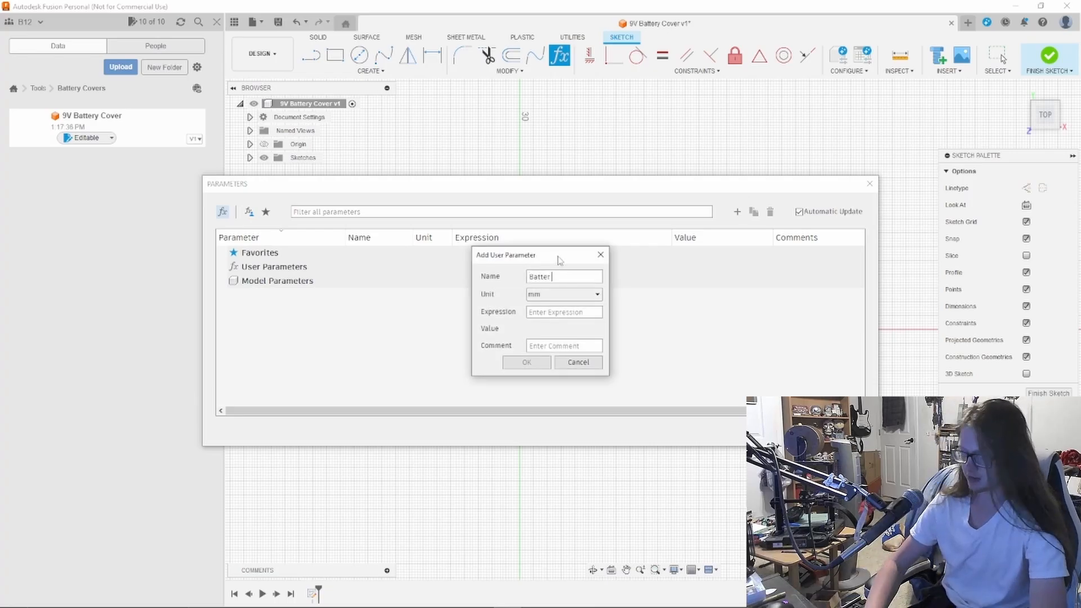
type("yW")
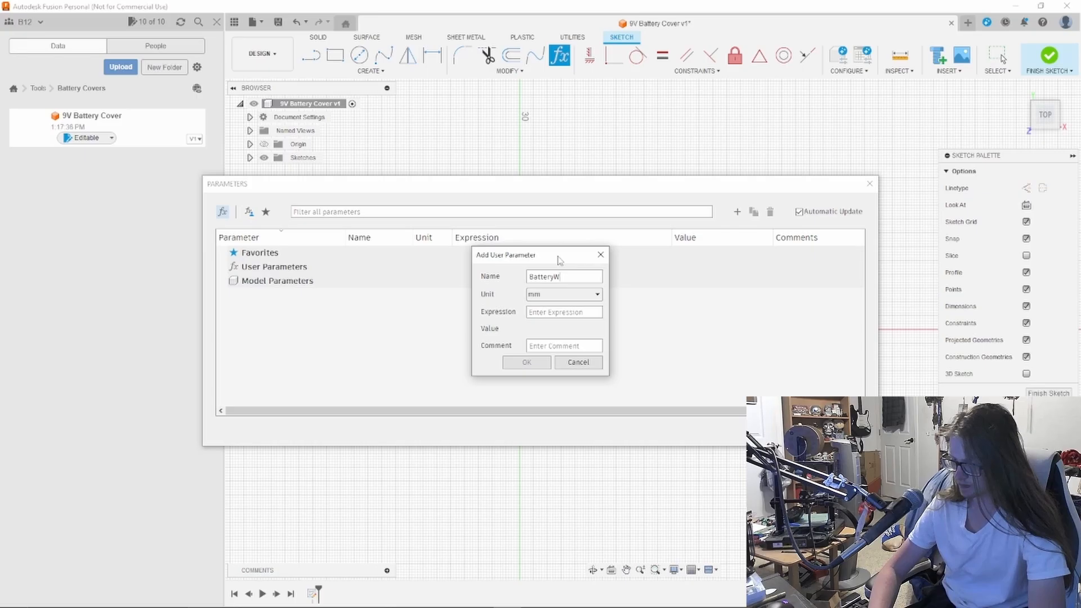
type("idth")
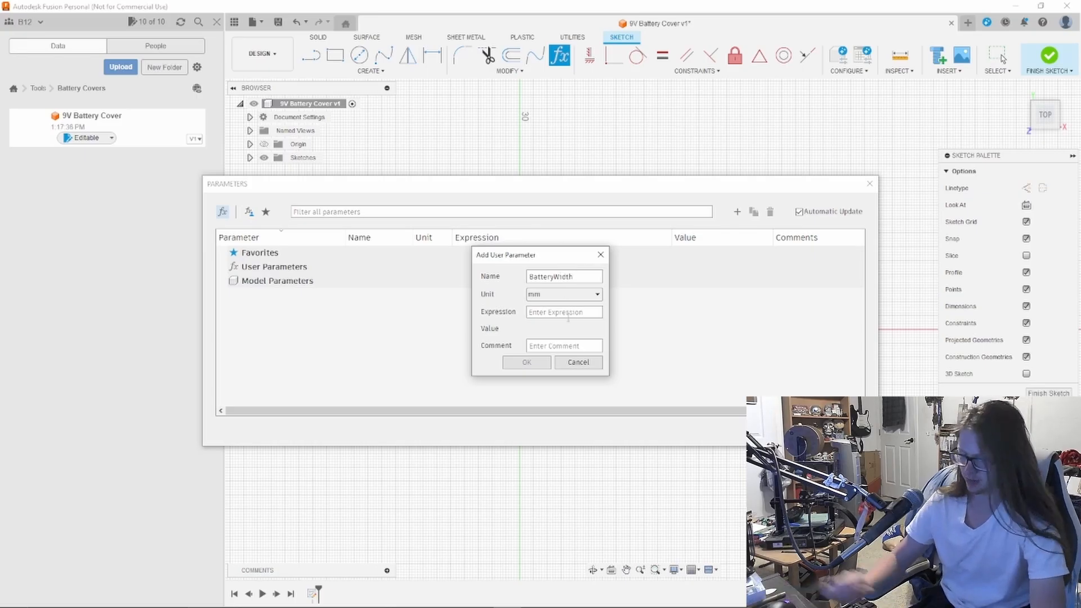
left_click(568, 316)
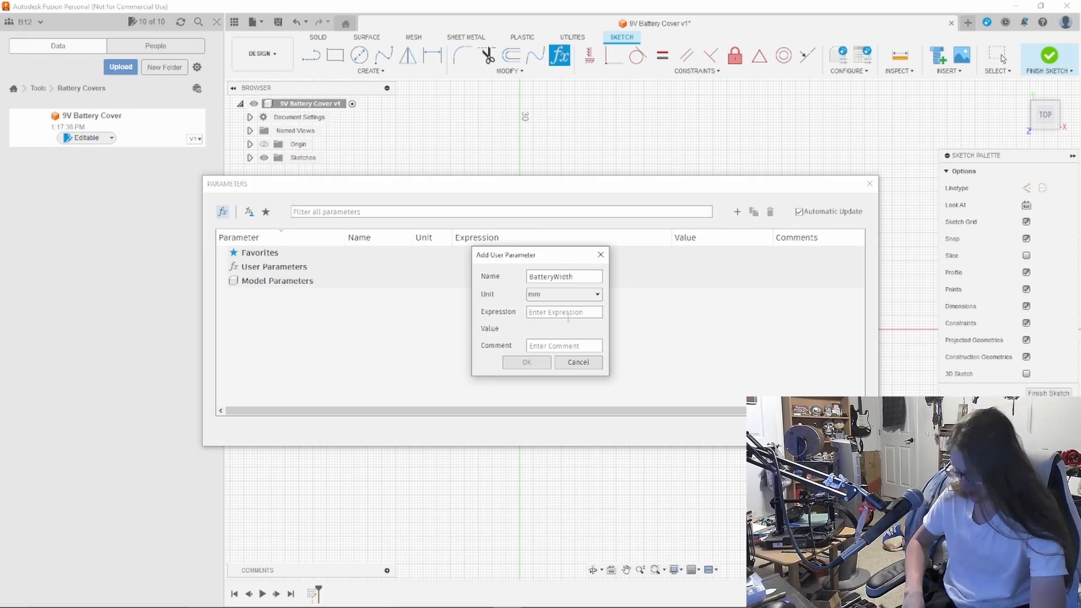
type("25.6")
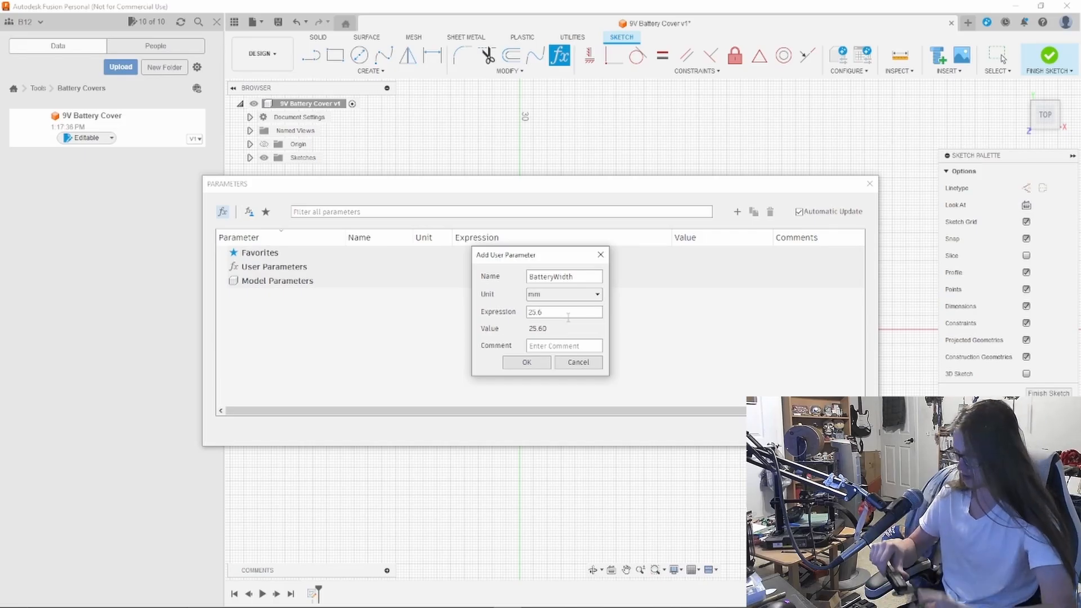
key("Return")
Step: Add a user parameter named BatteryThickness in mm with the expression 16.7
left_click(737, 212)
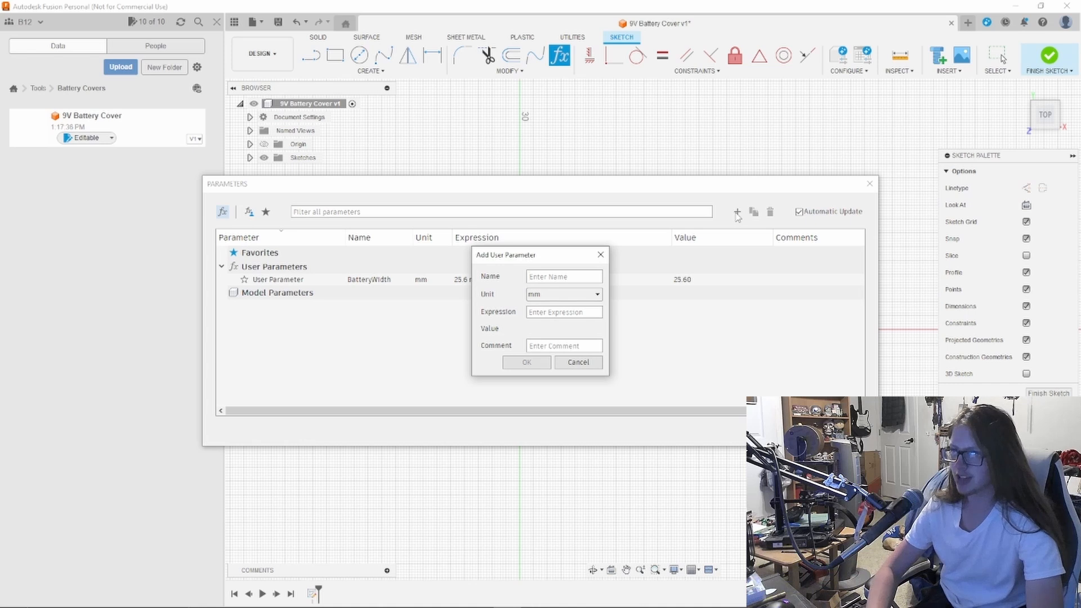
type("BatteryL")
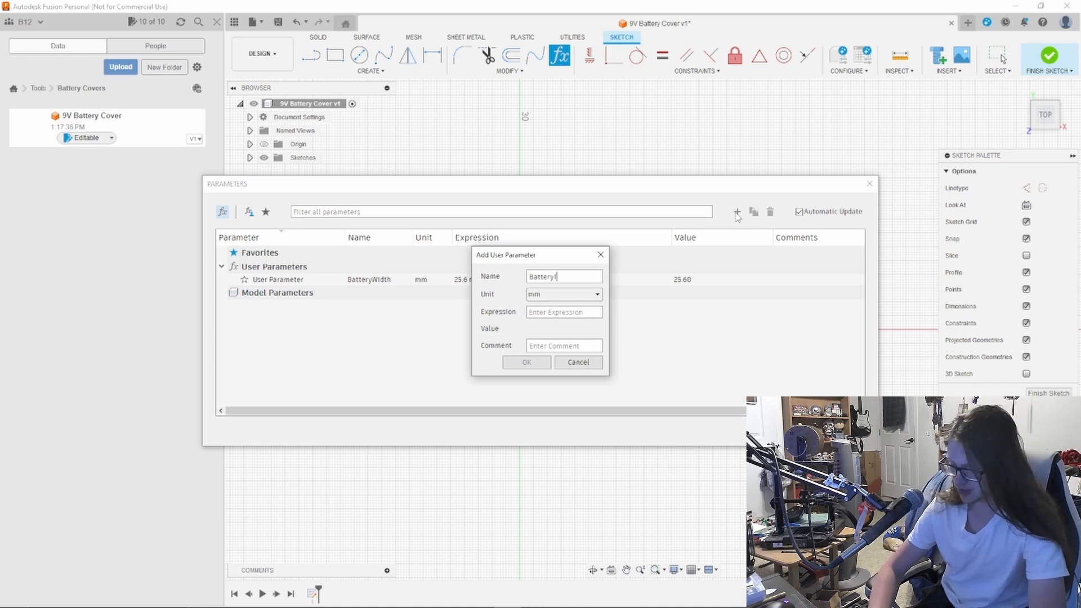
type("hickness")
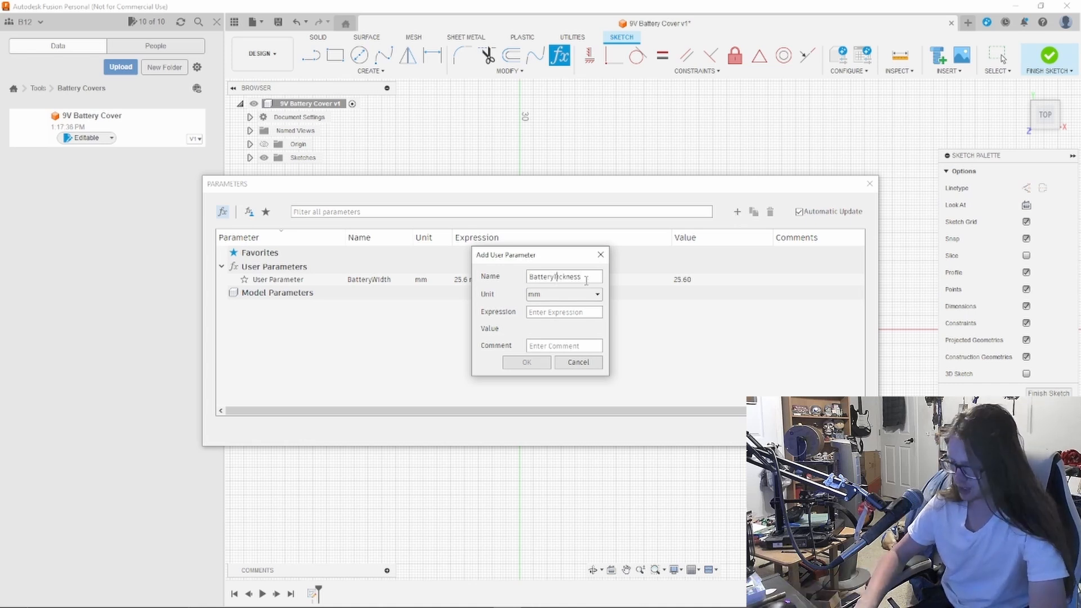
left_click(571, 311)
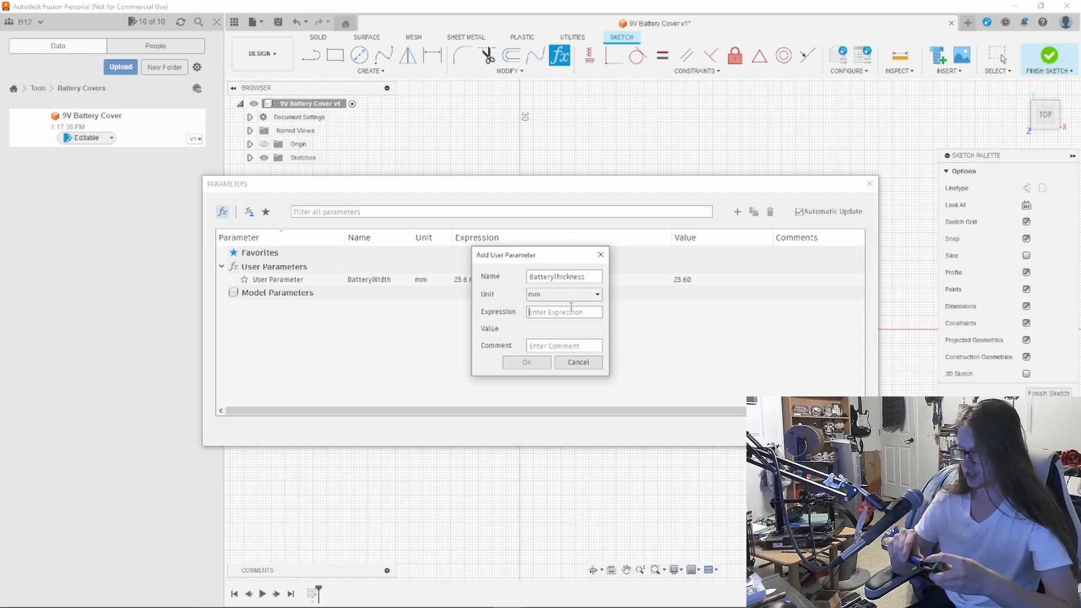
type("16.7")
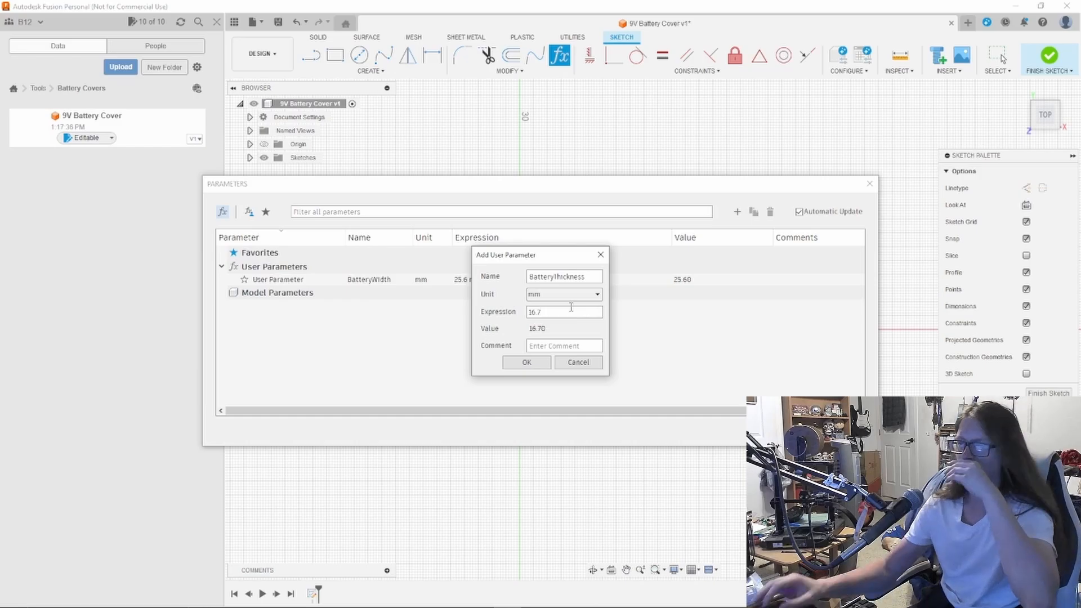
key("Return")
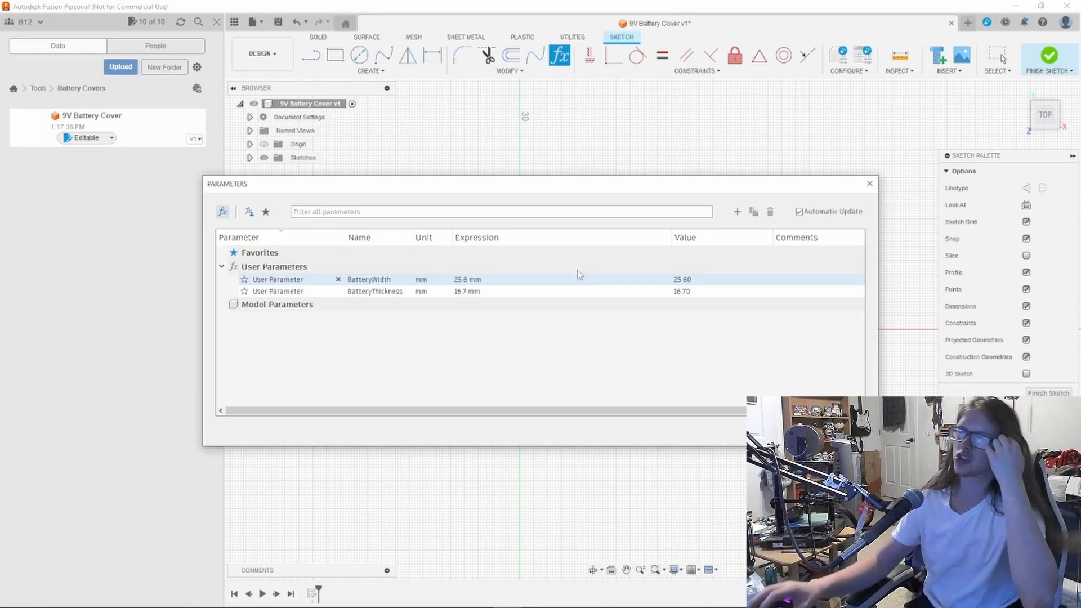
Step: Add a user parameter named FitTolerance with a value of 0.2 mm
left_click(737, 213)
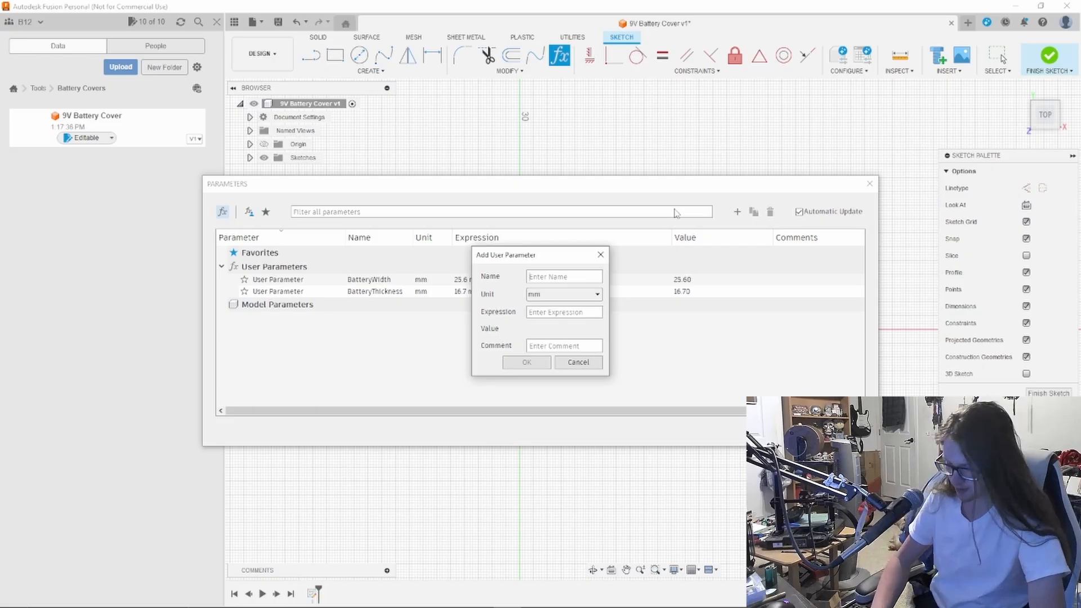
type("FitTol")
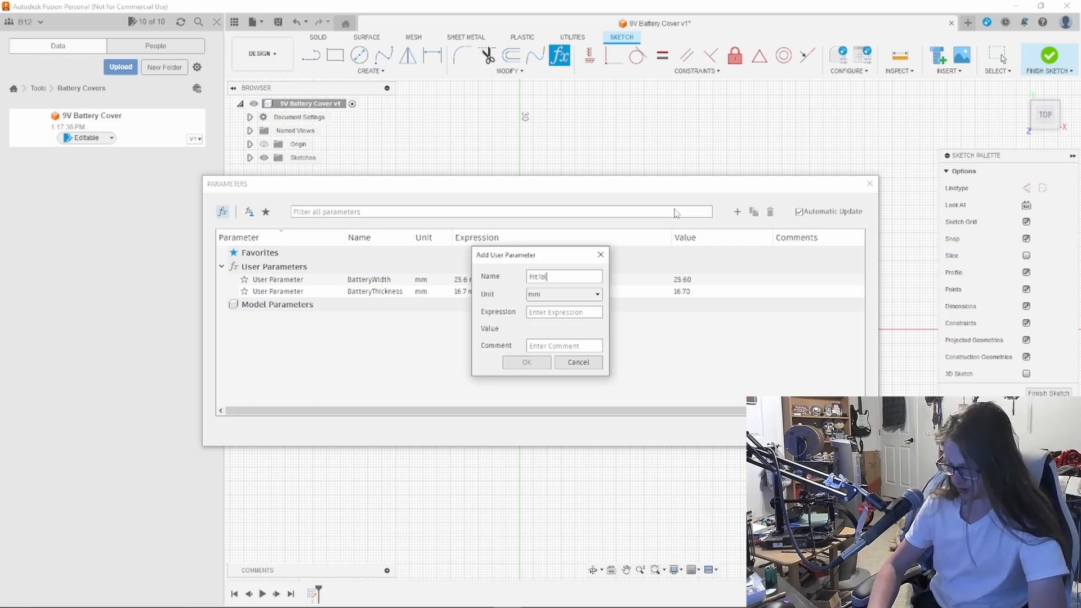
type("erance")
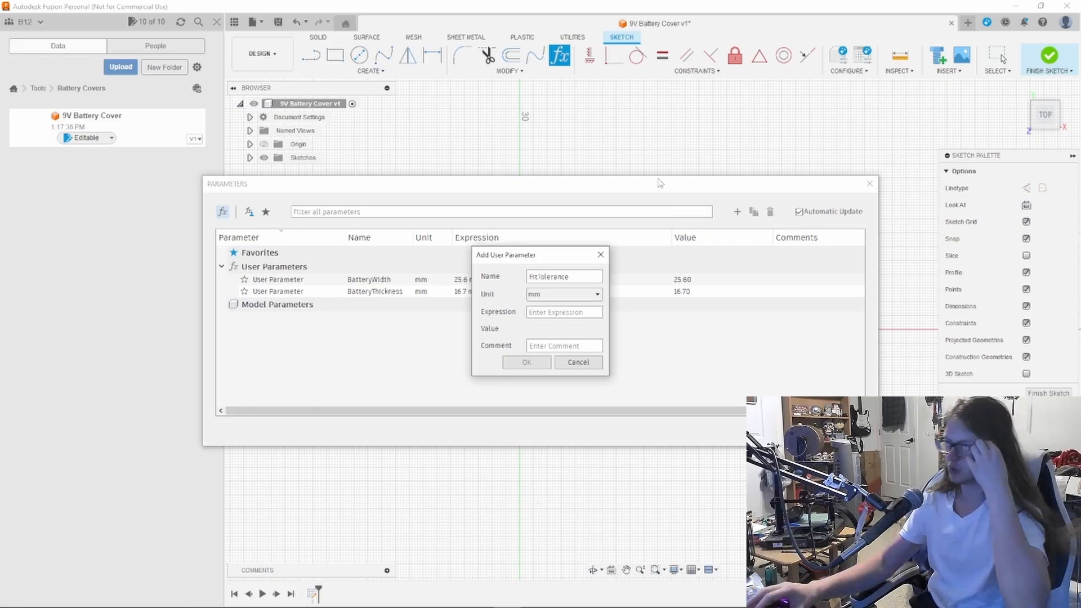
left_click(548, 347)
type(".2")
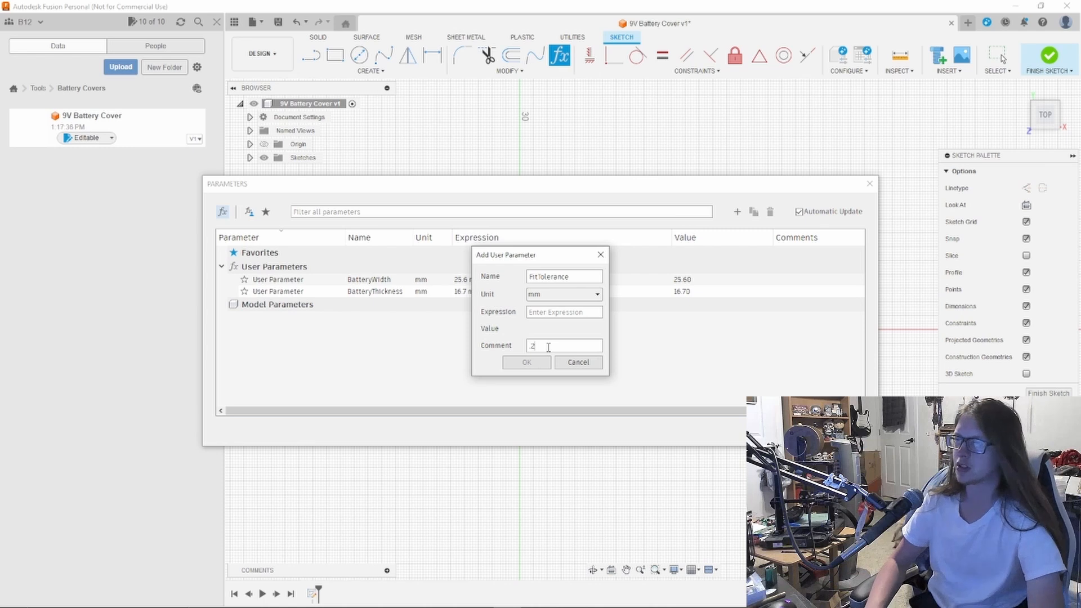
key("BackSpace")
key("BackSpace")
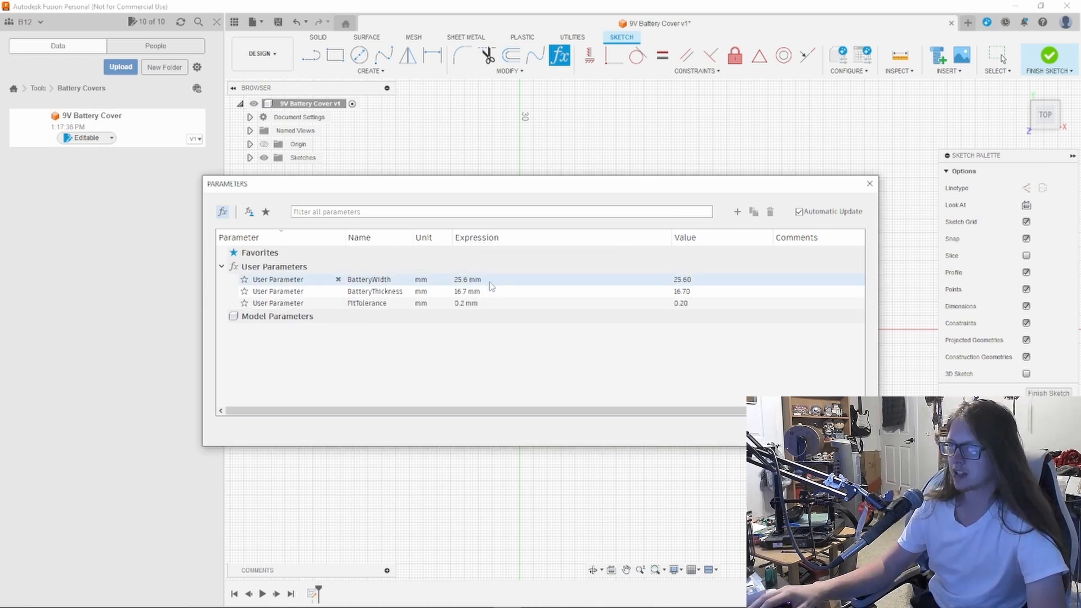
Step: Set the BatteryWidth expression to 25.6 mm + FitTolerance and the BatteryThickness expression to 16.7 mm + FitTolerance
left_click(478, 279)
type("25.6")
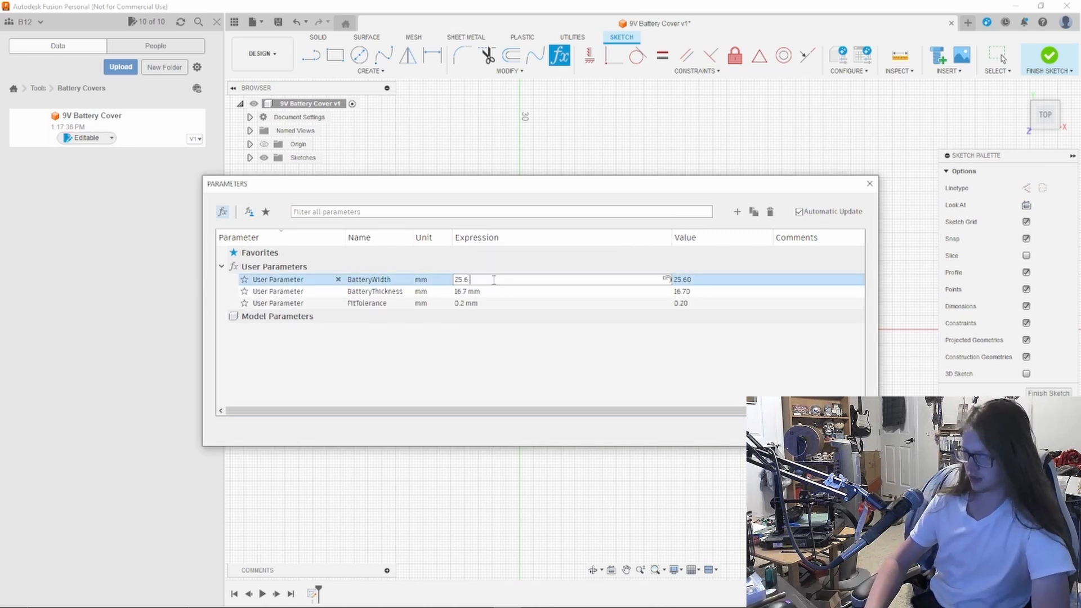
type(" mm +")
type("FitTolerance")
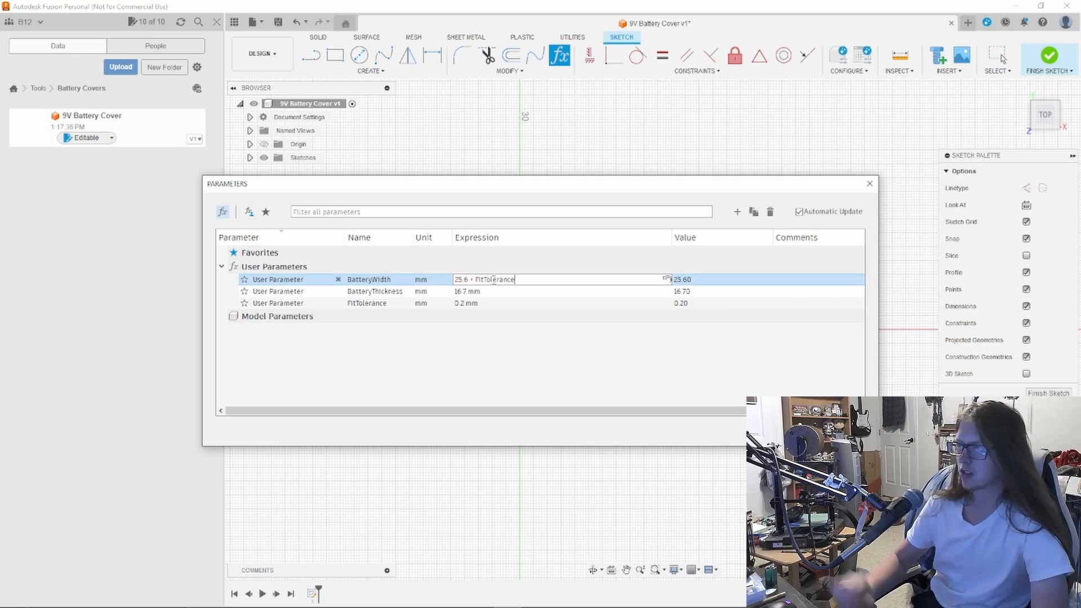
left_click(496, 292)
double_click(496, 292)
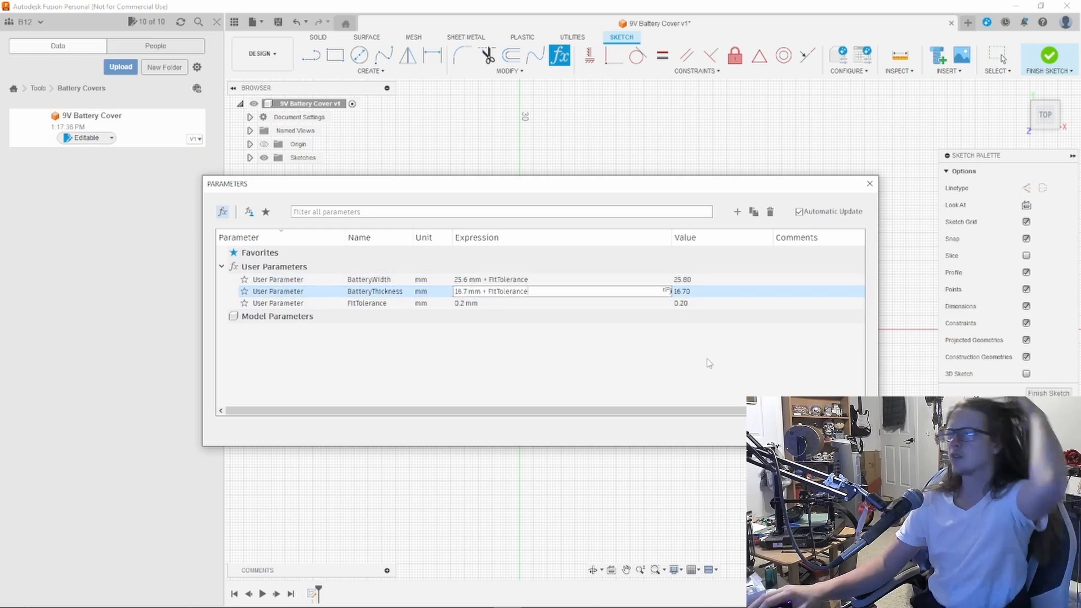
Step: Add a user parameter named WallThickness with a value of 1 mm and close the parameters dialog
left_click(737, 212)
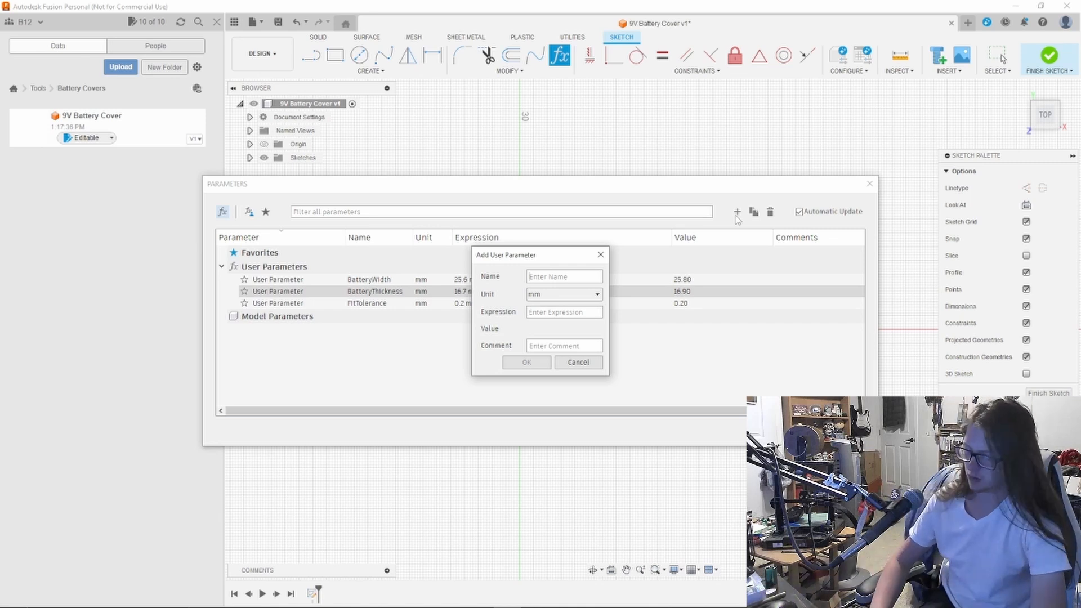
type("Lnn")
key("BackSpace")
key("BackSpace")
key("BackSpace")
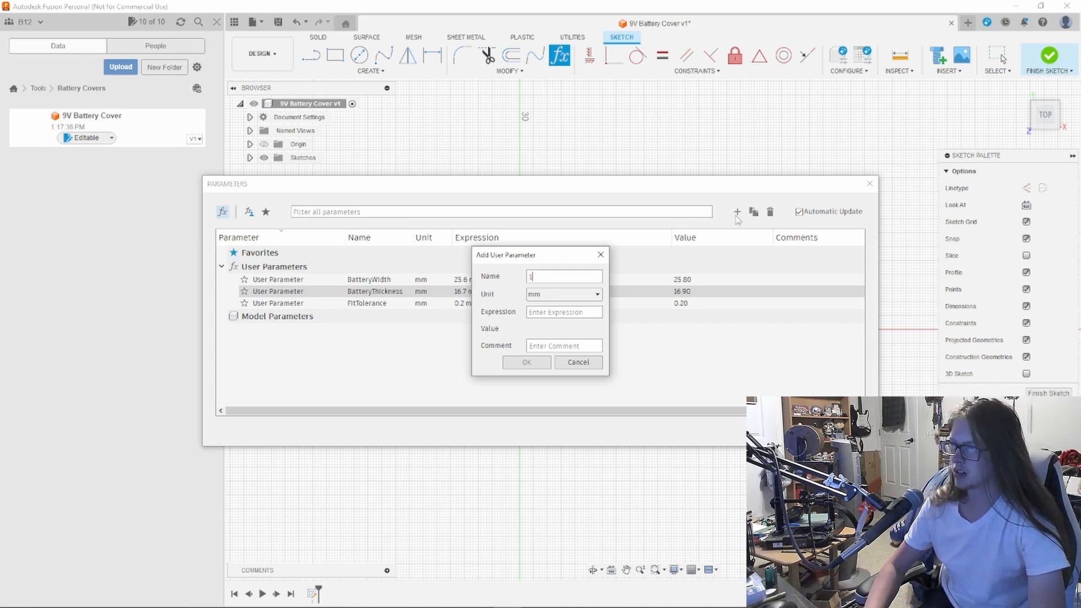
type("WallThi")
type("ckness")
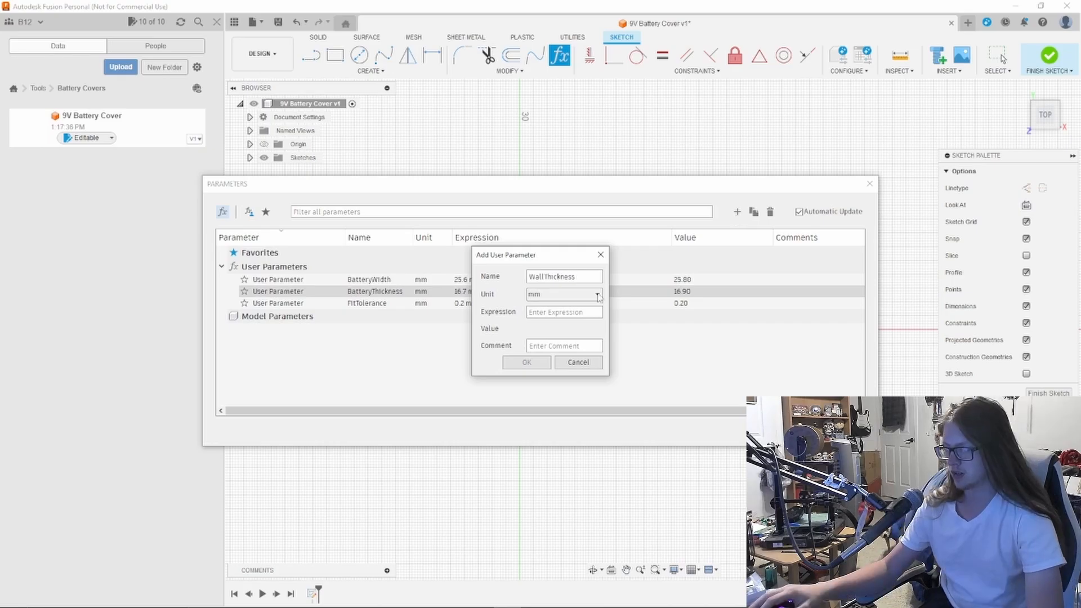
key("Tab")
key("Tab")
type("1")
key("Return")
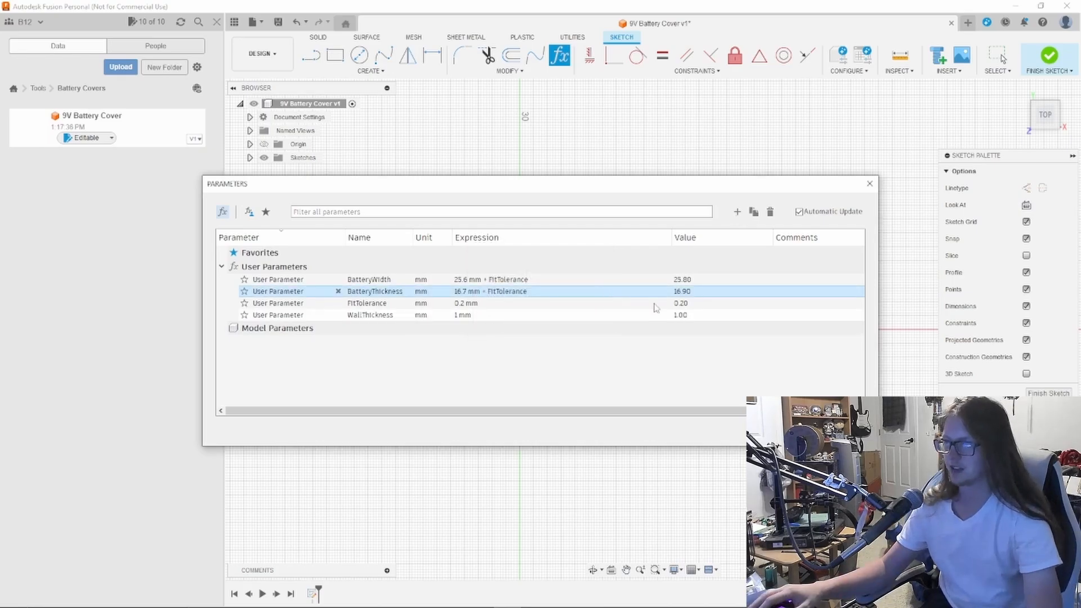
left_click(869, 184)
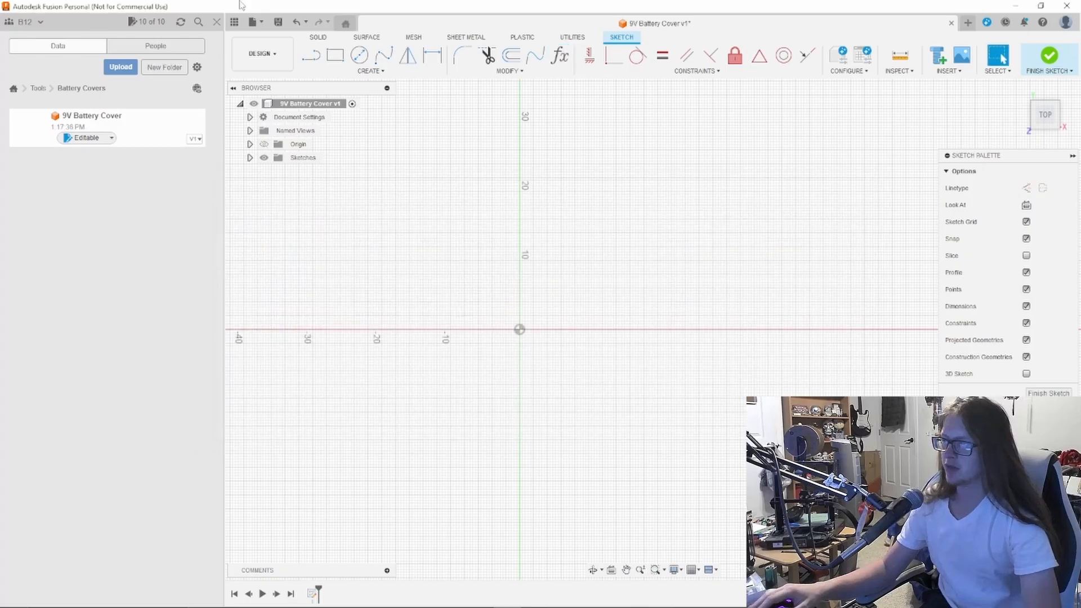
Step: Sketch a two-point rectangle about 22.4 mm wide, with its lower corner on the origin and extending into the positive quadrant
left_click(336, 62)
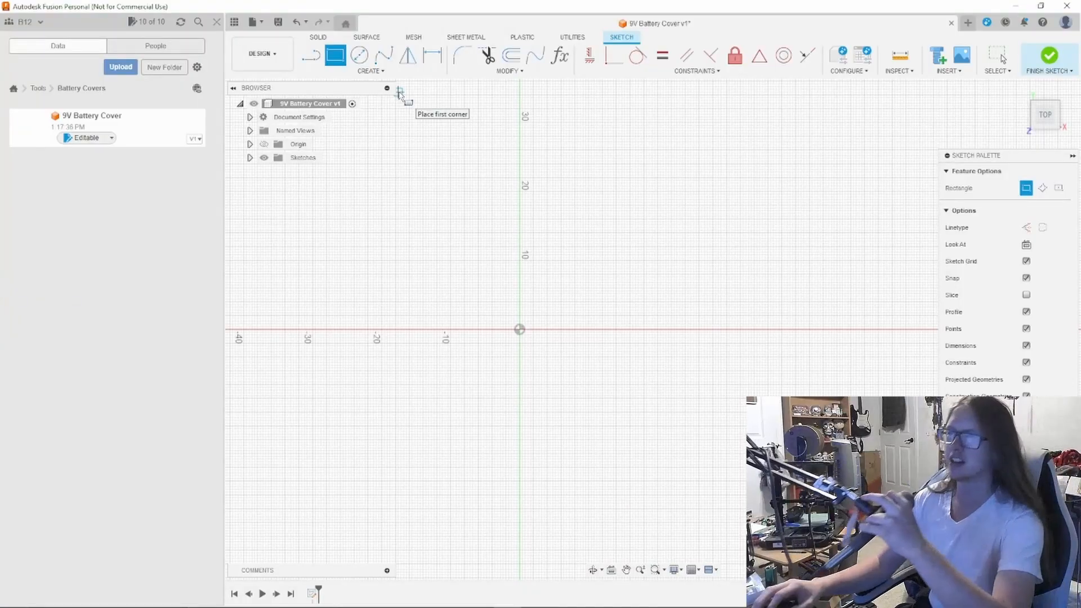
left_click(520, 328)
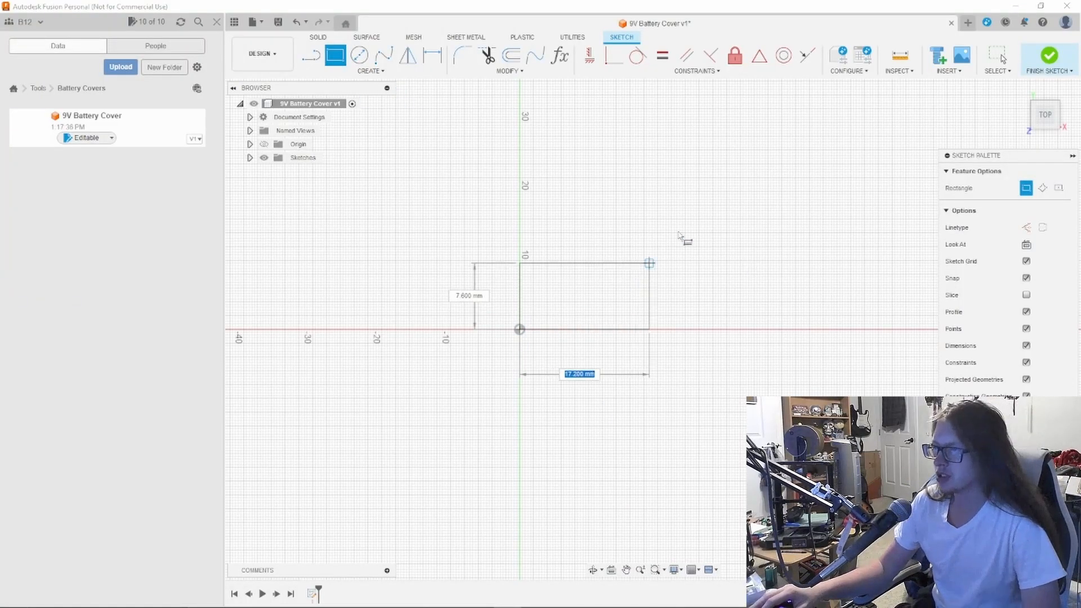
left_click(674, 225)
key("Escape")
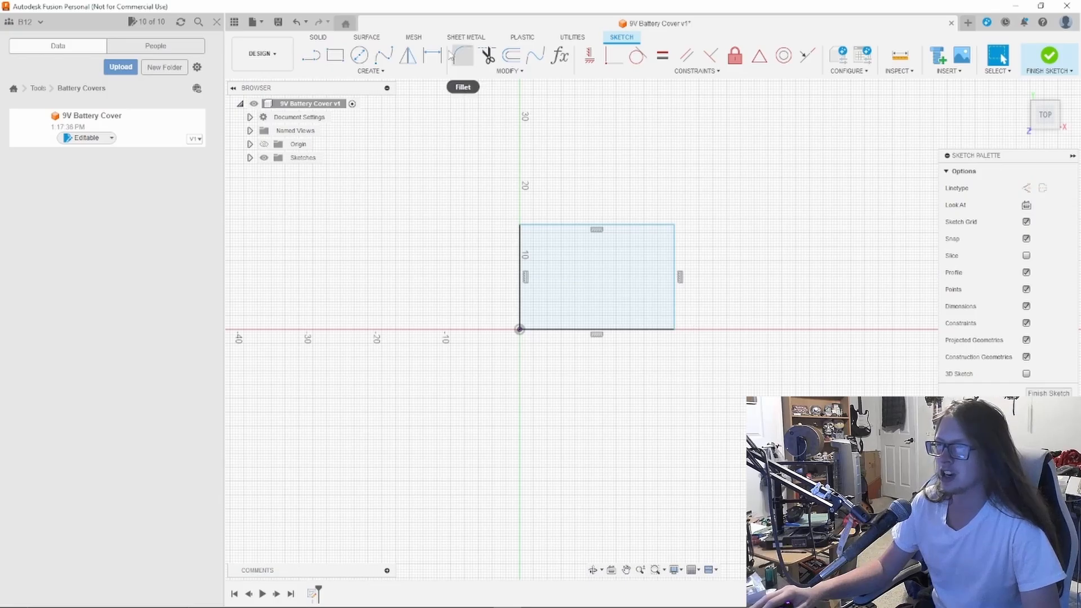
Step: Dimension the rectangle's lower horizontal edge with the BatteryWidth parameter
key("d")
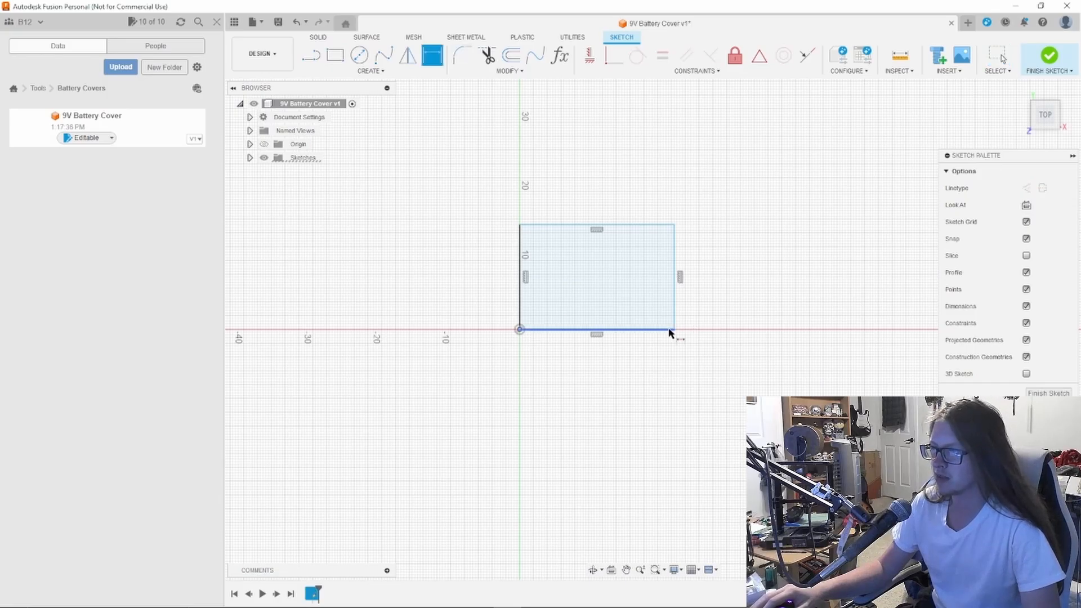
scroll(658, 336, "down", 1)
scroll(655, 334, "up", 3)
left_click(656, 334)
scroll(664, 332, "up", 3)
left_click(581, 454)
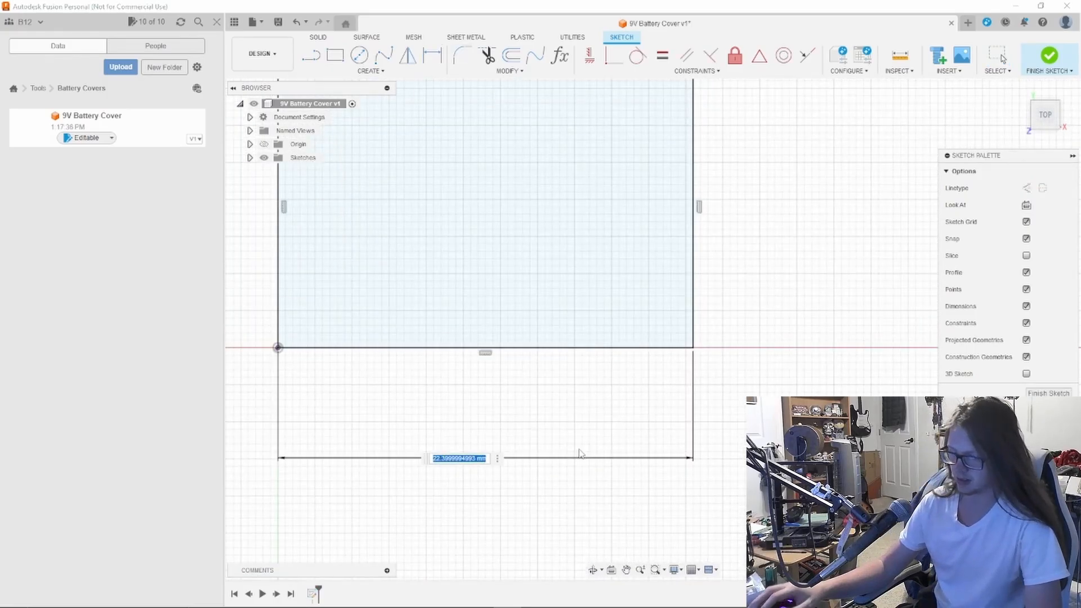
type("bat")
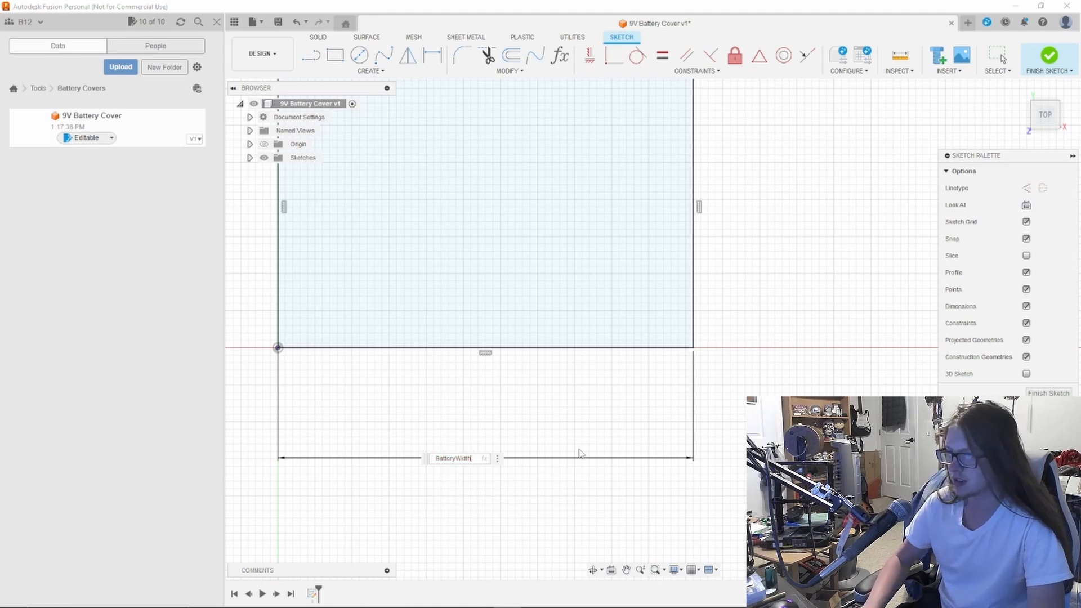
key("Return")
Step: Dimension the rectangle's left vertical edge with the BatteryThickness parameter
scroll(580, 453, "up", 3)
scroll(252, 338, "down", 3)
mouse_move(251, 338)
middle_mouse_down()
mouse_move(629, 379)
mouse_move(718, 407)
middle_mouse_up()
left_click(559, 413)
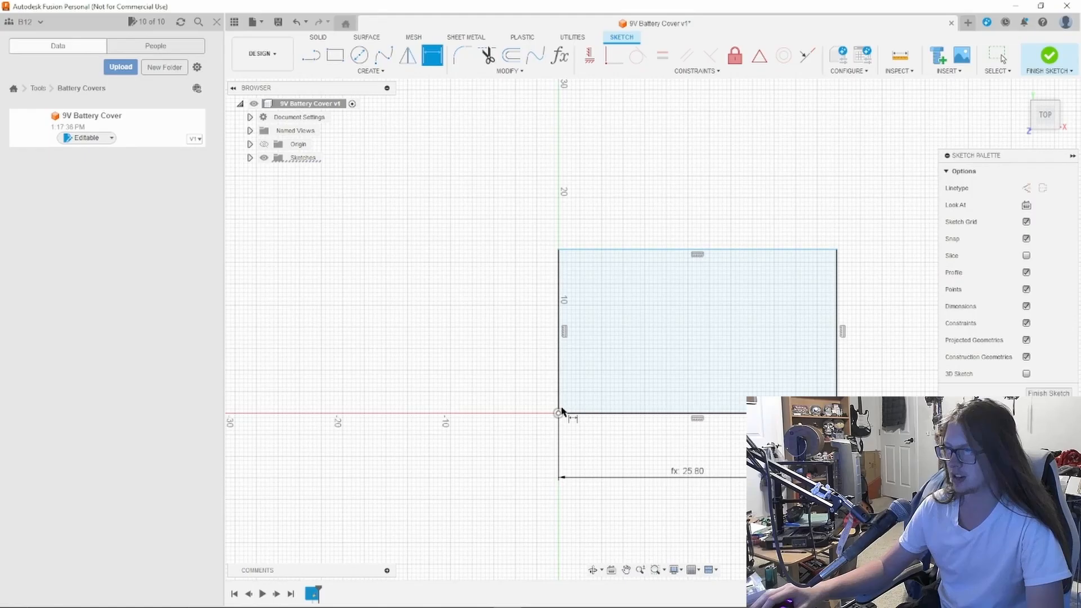
left_click(560, 251)
left_click(509, 309)
type("BatteryThickness")
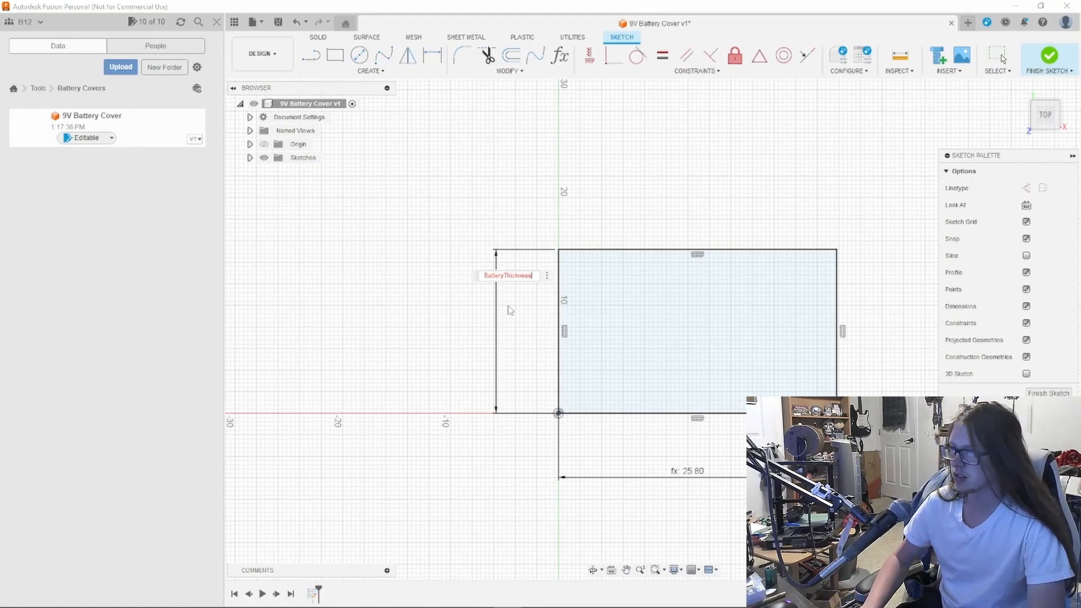
key("Return")
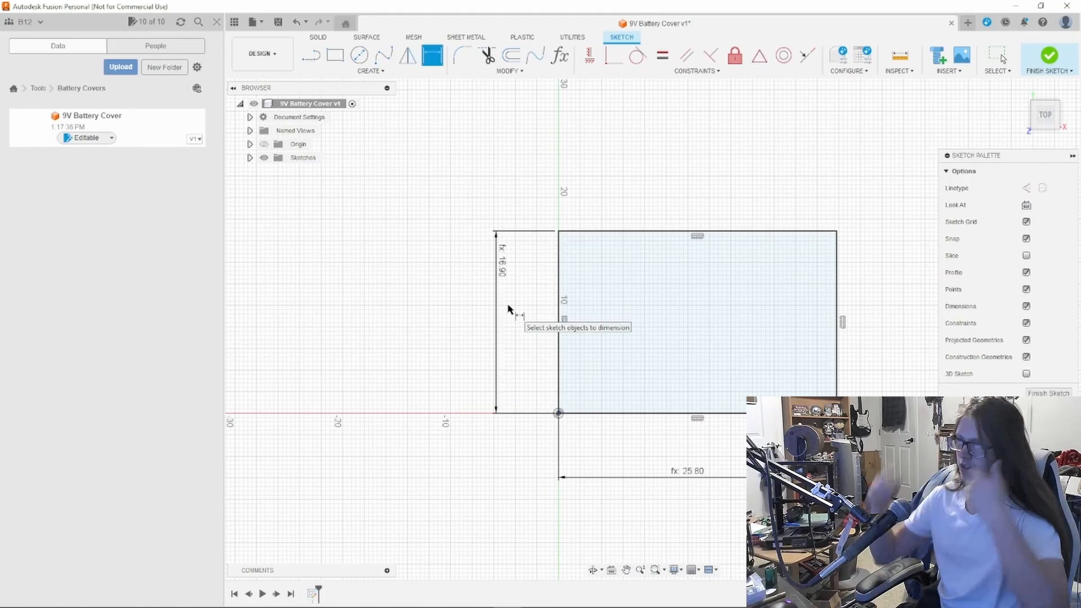
Step: Add a user parameter named CoverHeight with a value of 10 mm and close the parameters dialog
left_click(560, 55)
left_click(737, 211)
type("Cap")
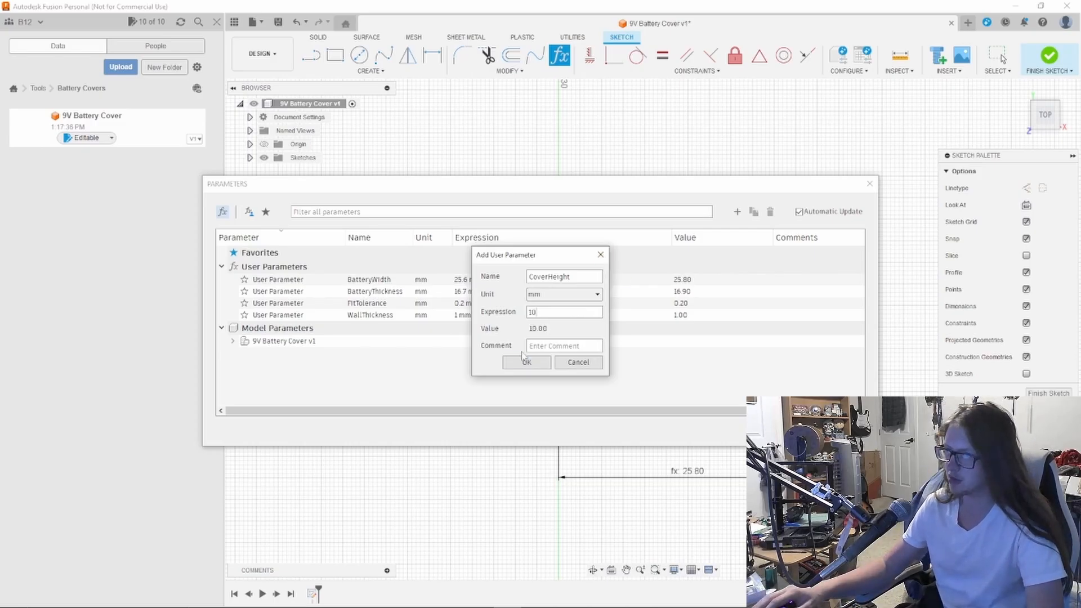
left_click(529, 366)
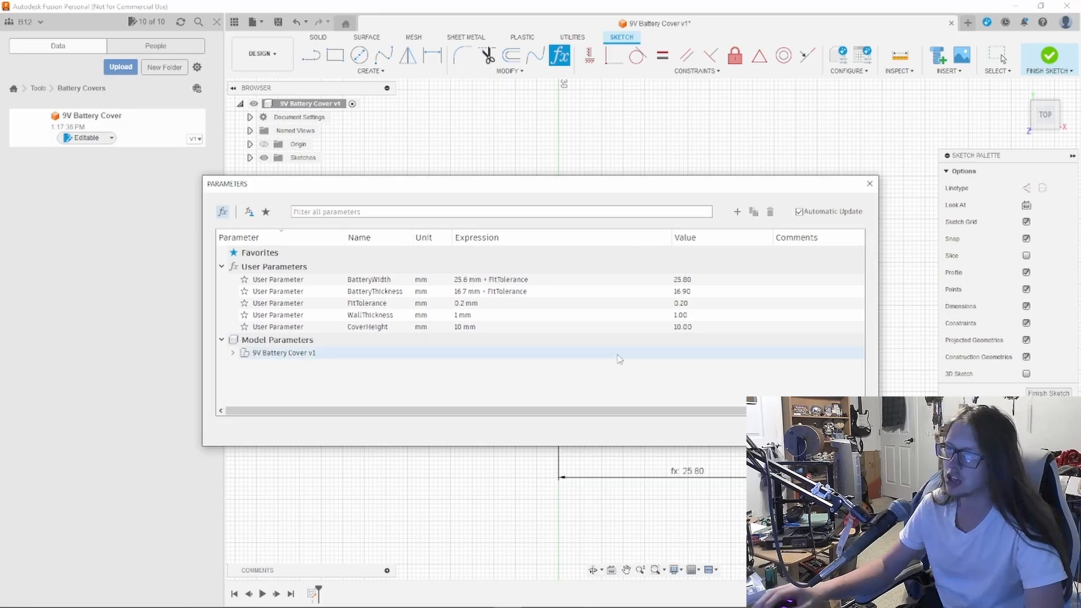
left_click(869, 183)
Step: Sketch a second two-point rectangle around the first, about 1 mm outside it on every side
middle_click_drag(847, 241, 761, 257)
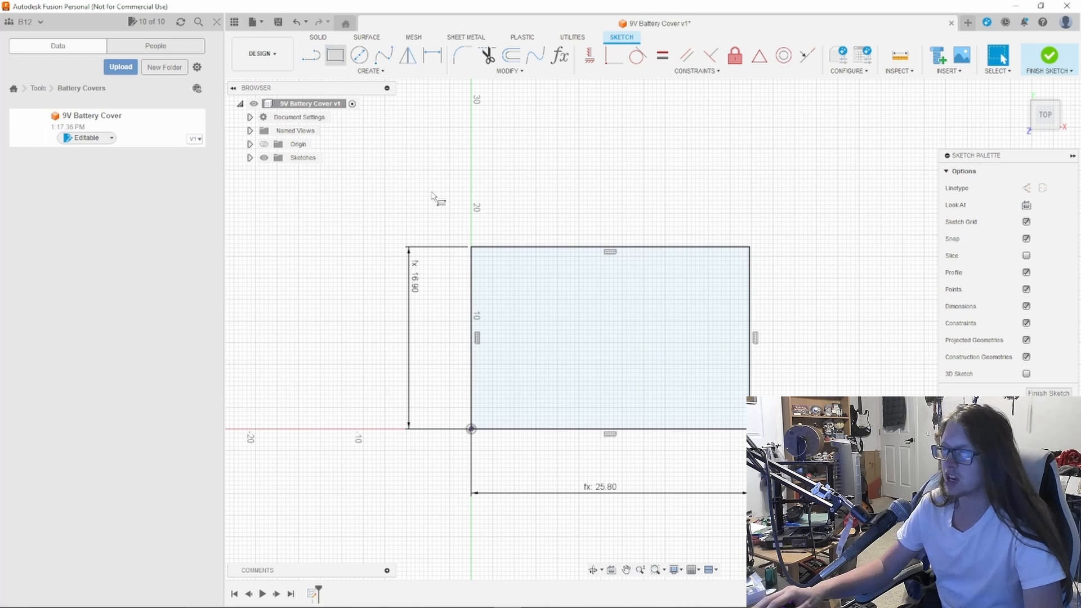
key("r")
left_click(463, 239)
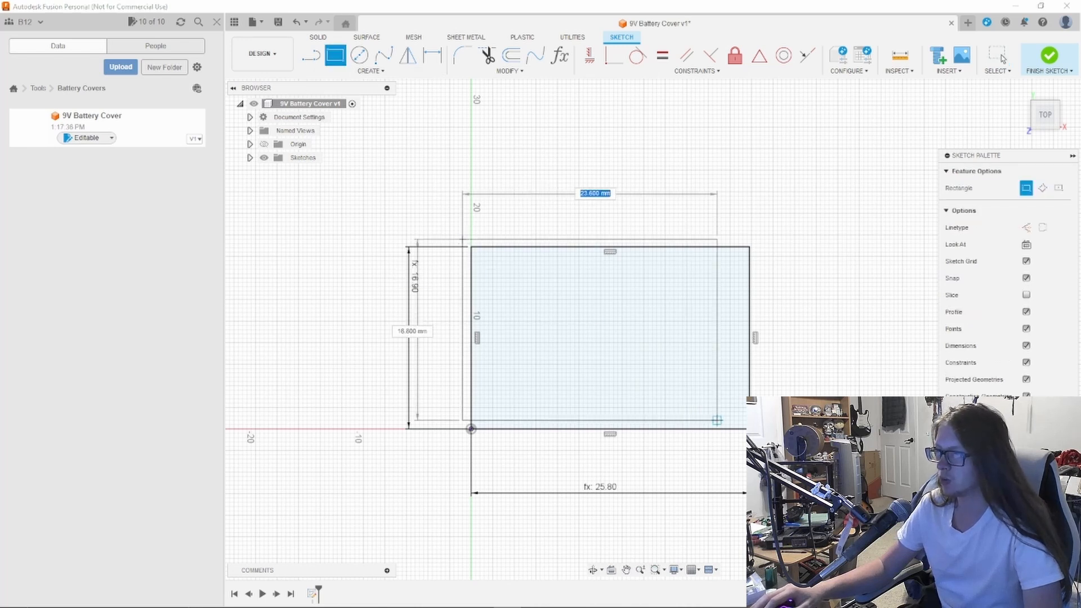
left_click(760, 441)
key("Escape")
Step: Dimension the gap between the right edges of the inner and outer rectangles with the WallThickness parameter
key("d")
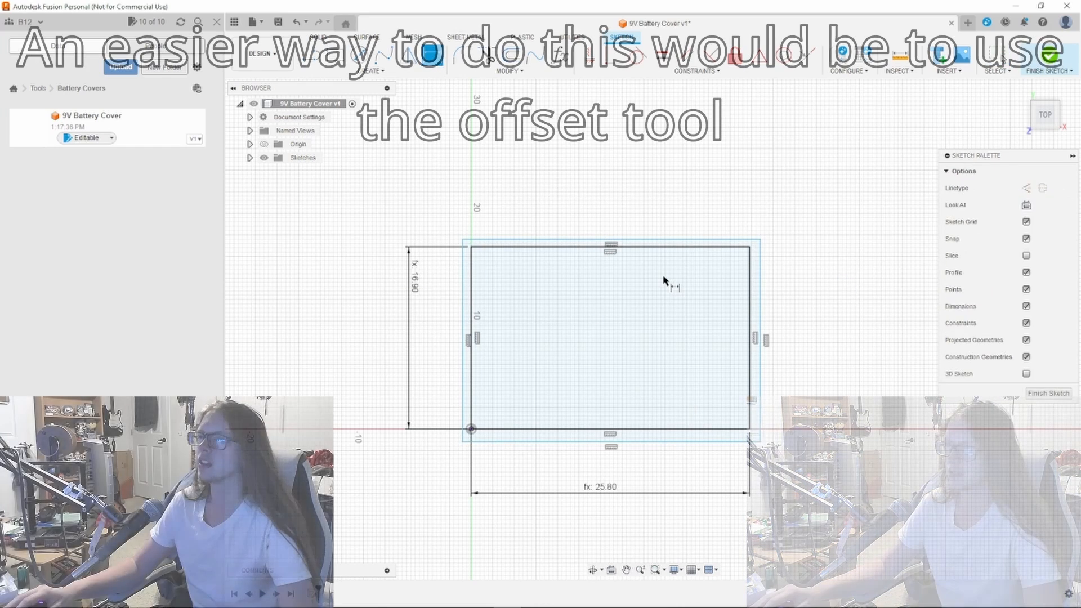
scroll(772, 452, "down", 2)
scroll(742, 445, "up", 6)
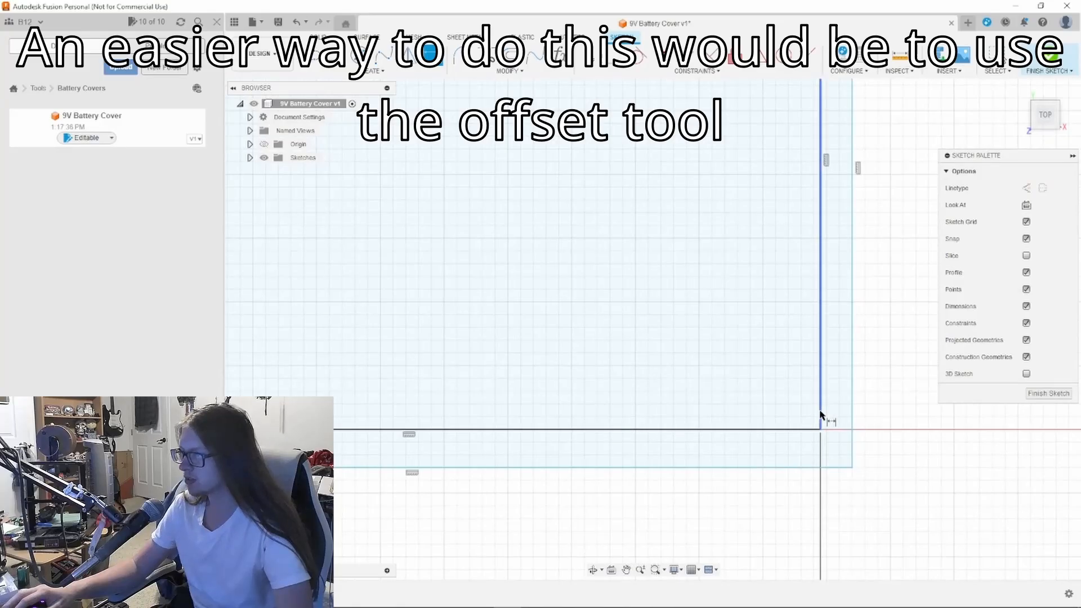
left_click(821, 414)
left_click(852, 416)
left_click(880, 499)
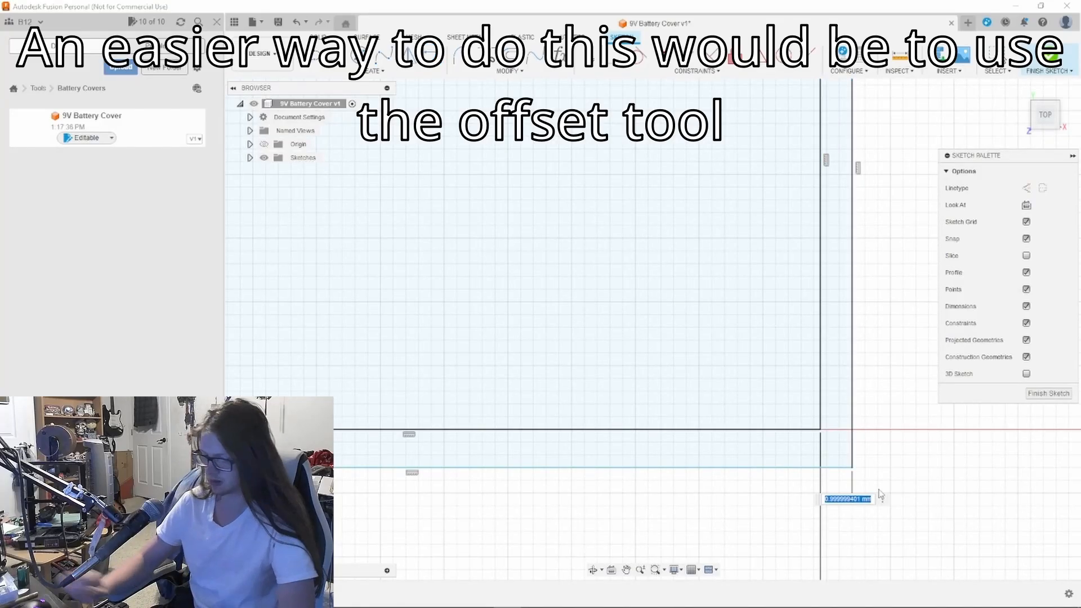
type("WallThickness")
key("Return")
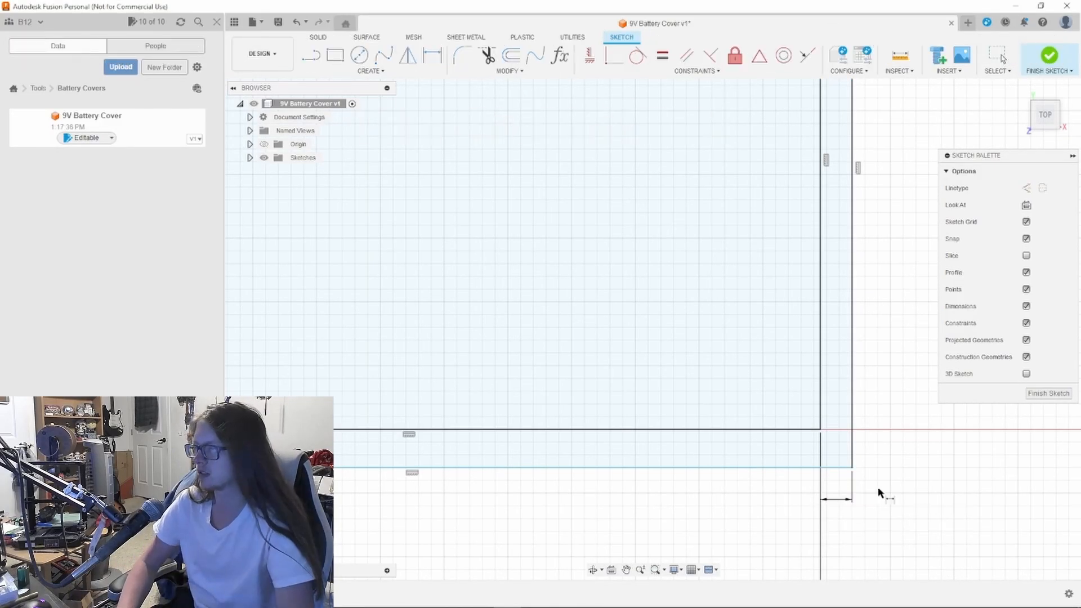
Step: Dimension the gap between the lower edges of the two rectangles with the WallThickness parameter
left_click(811, 430)
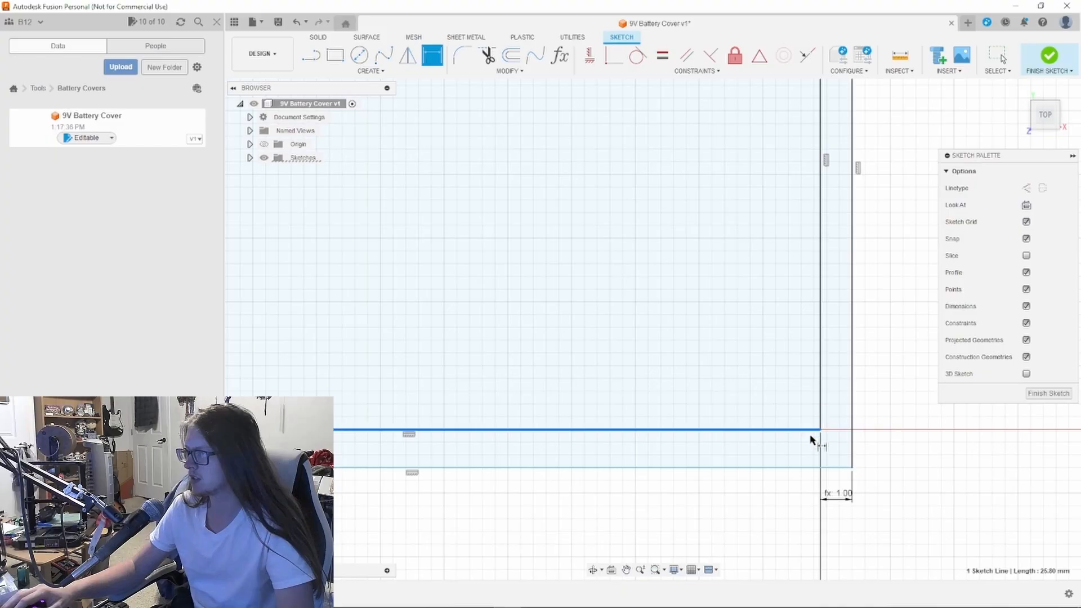
left_click(813, 467)
left_click(887, 454)
type("WallThickness")
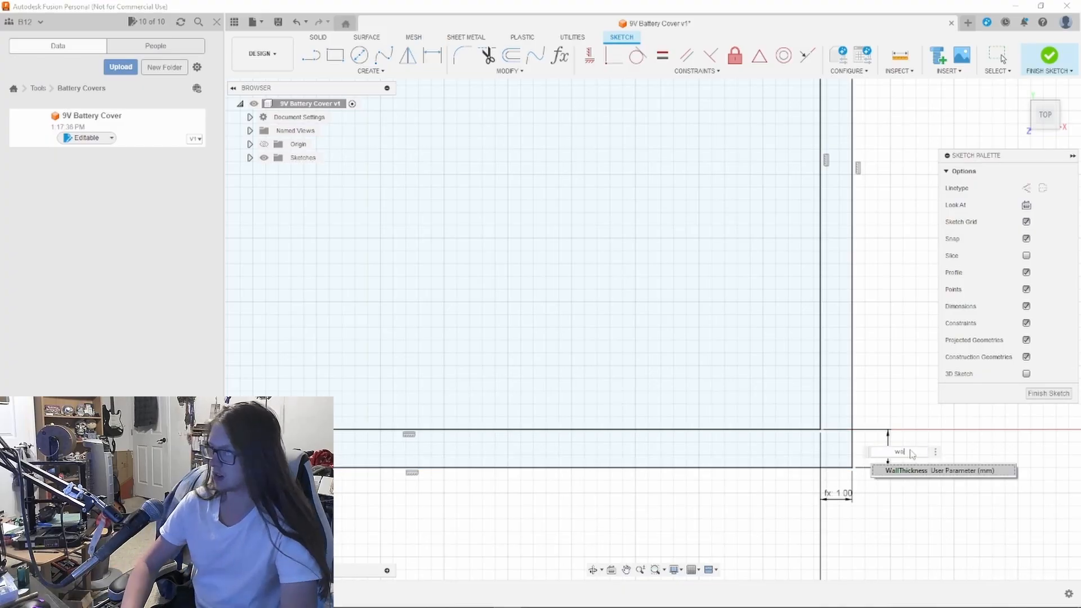
key("Return")
Step: Dimension the gap between the left edges of the two rectangles with the WallThickness parameter
scroll(909, 445, "up", 3)
scroll(914, 438, "down", 5)
scroll(695, 157, "up", 3)
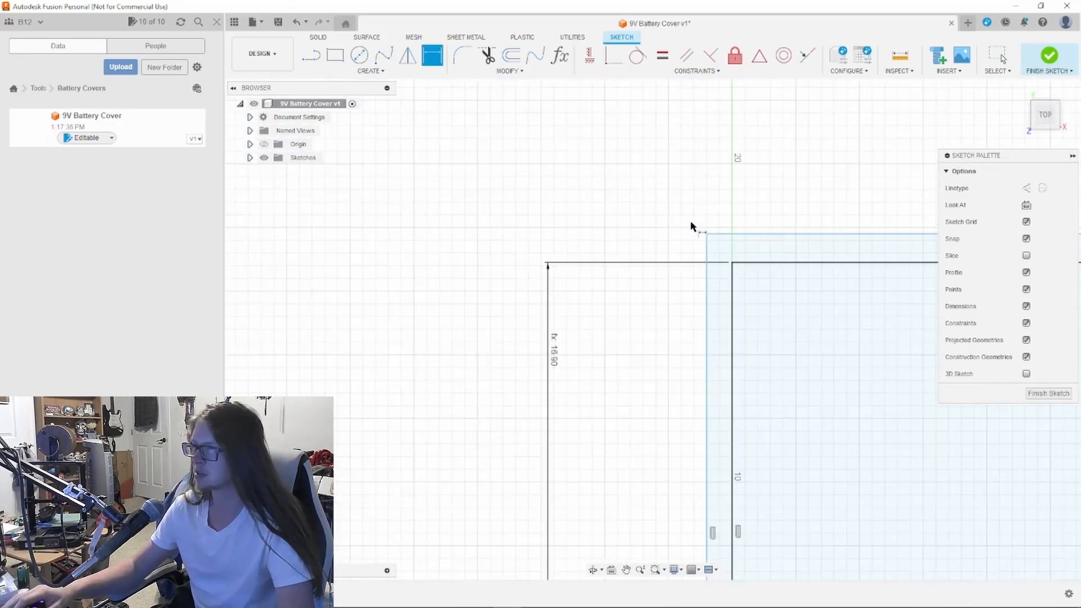
left_click(733, 280)
left_click(709, 278)
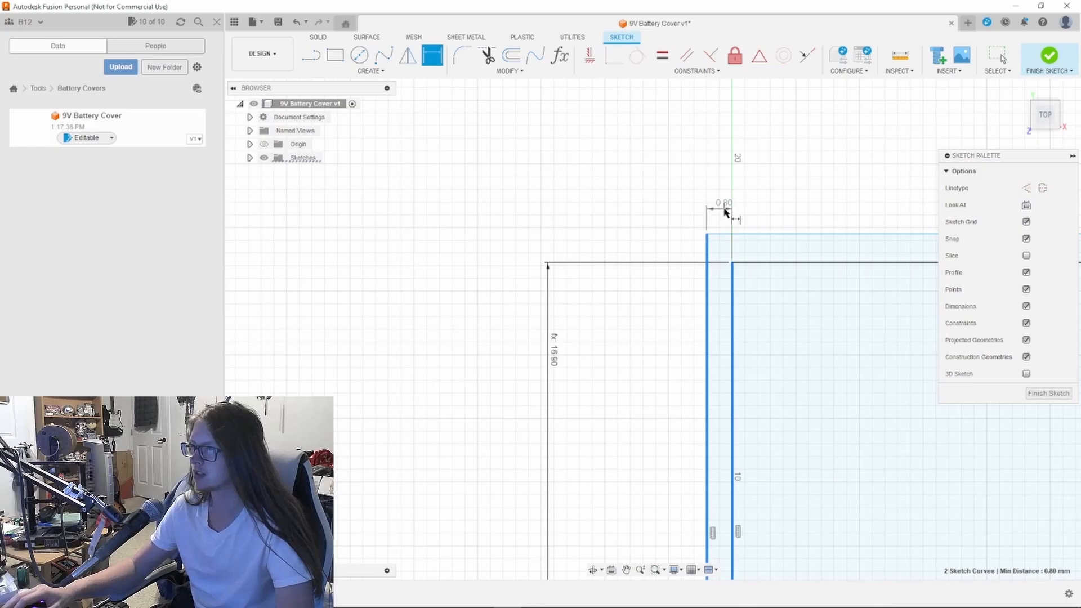
left_click(728, 216)
type("WallThickness")
key("Return")
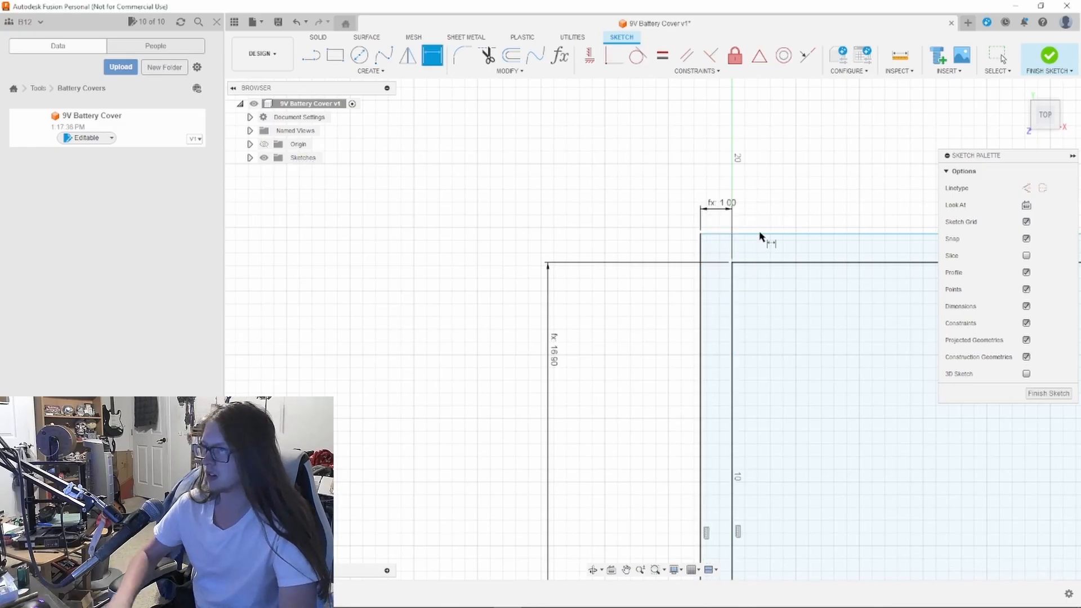
Step: Dimension the gap between the upper edges of the two rectangles with the WallThickness parameter
left_click(763, 236)
left_click(753, 263)
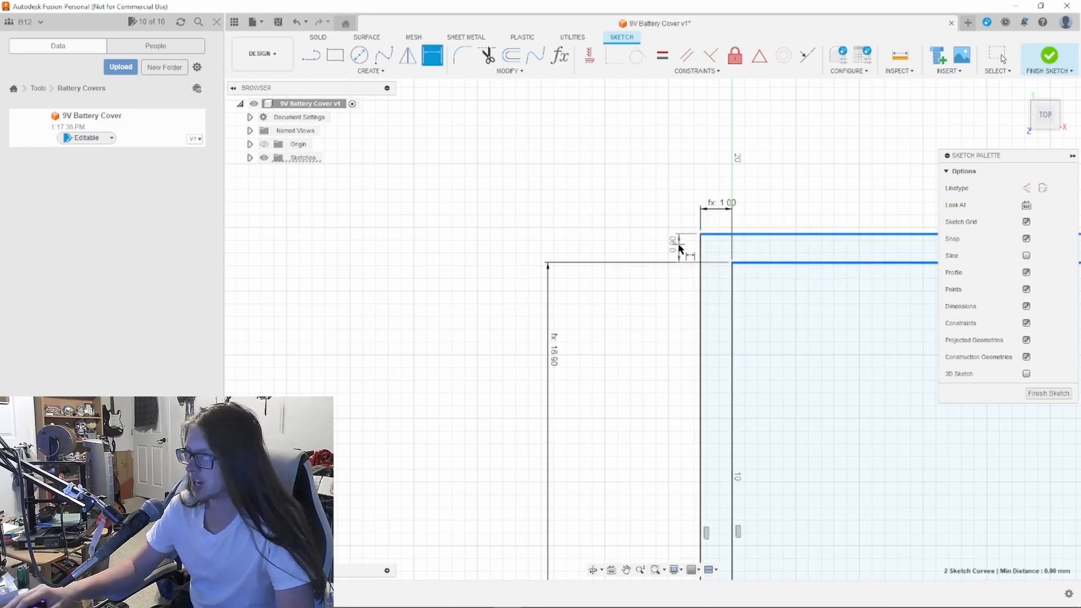
left_click(678, 246)
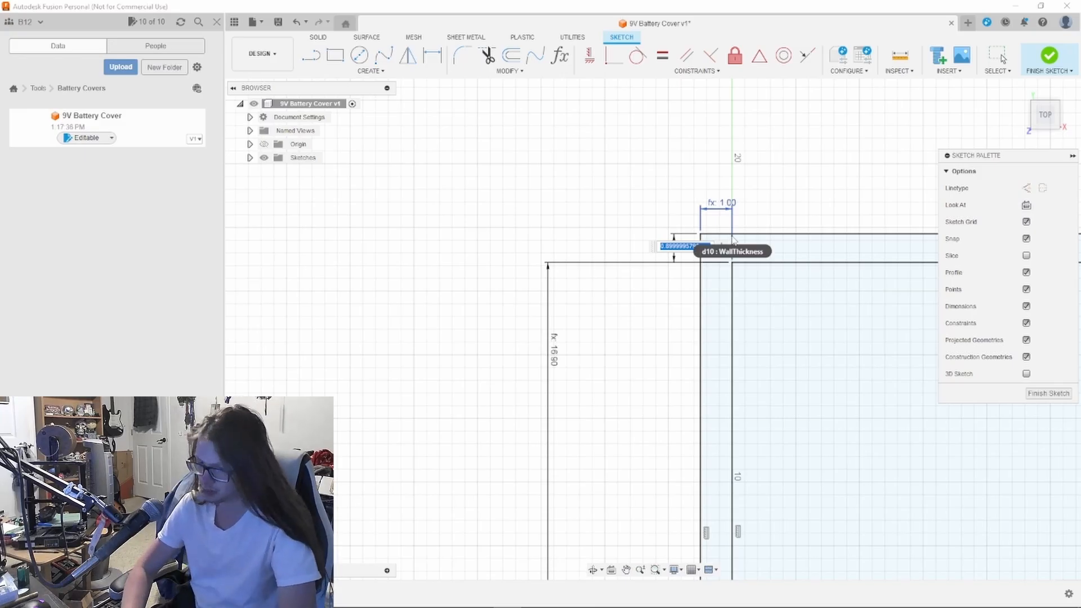
type("wal")
key("Return")
key("Return")
Step: Finish the fully dimensioned battery cover sketch
scroll(758, 224, "down", 8)
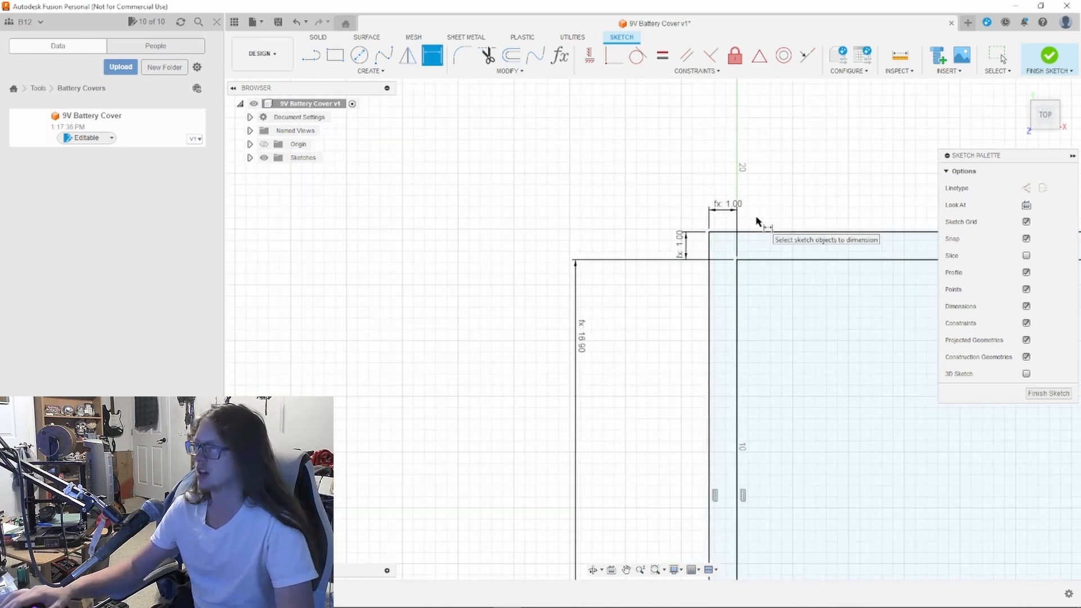
middle_click_drag(680, 346, 320, 395)
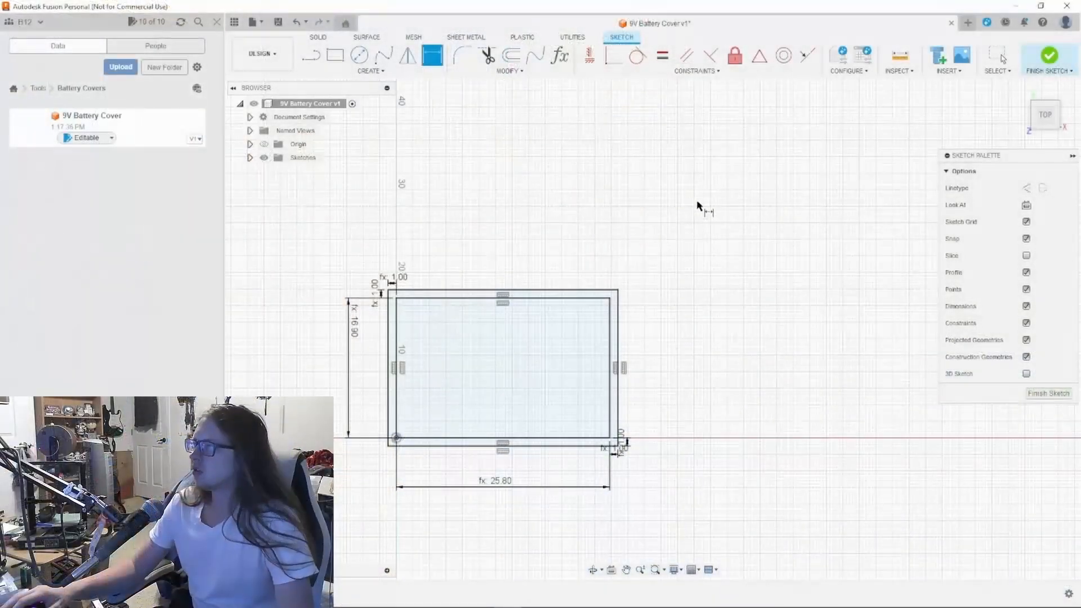
scroll(698, 206, "down", 2)
middle_click_drag(695, 205, 738, 208)
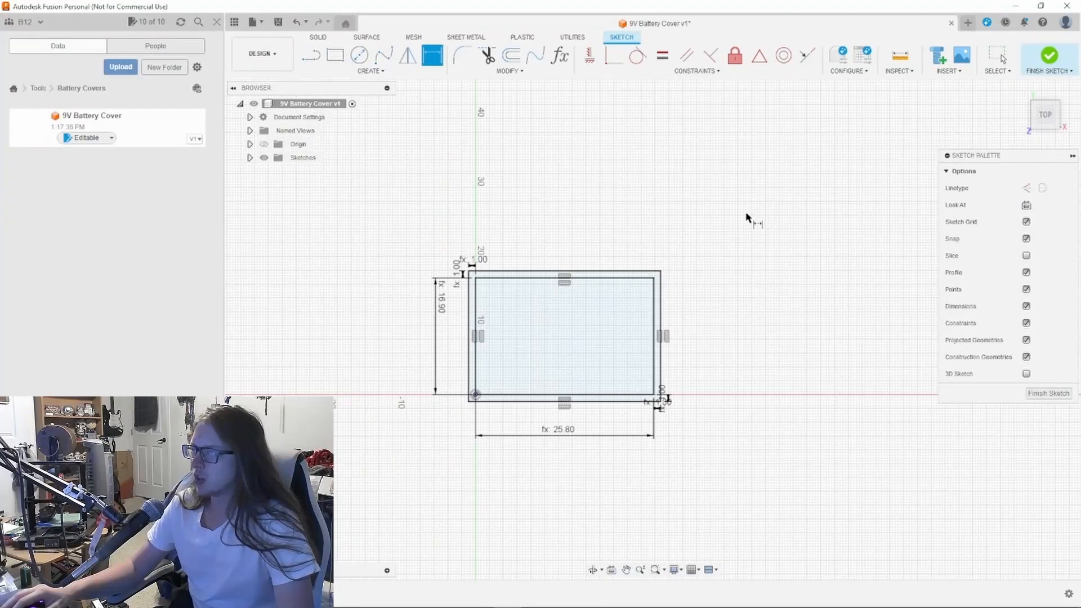
left_click(1049, 55)
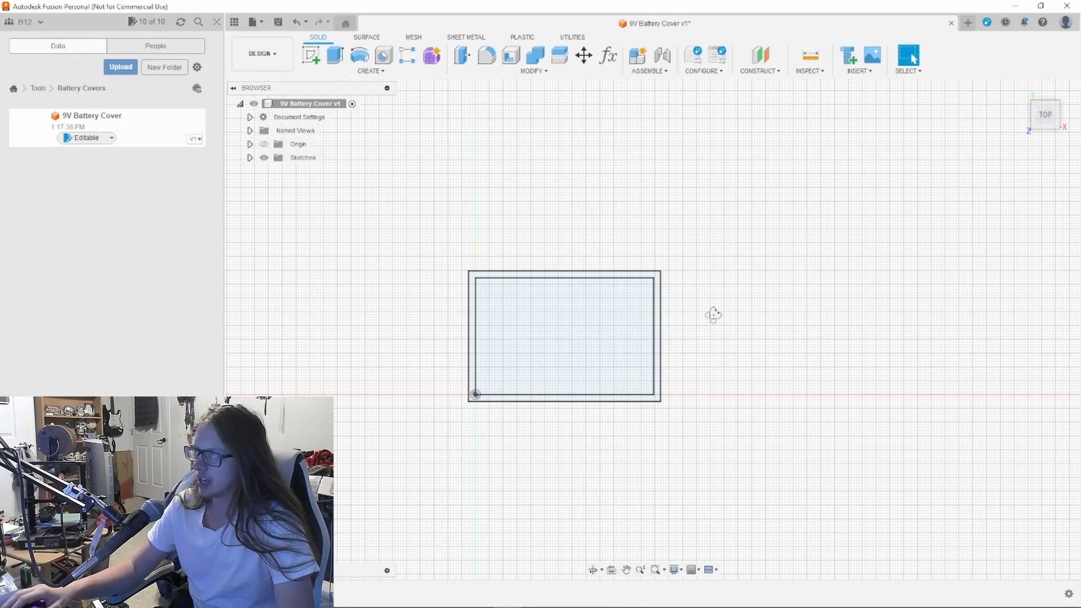
Step: Set up an extrusion of the wall ring between the two rectangles with CoverHeight as the distance
middle_click_drag(713, 314, 711, 252, "shift")
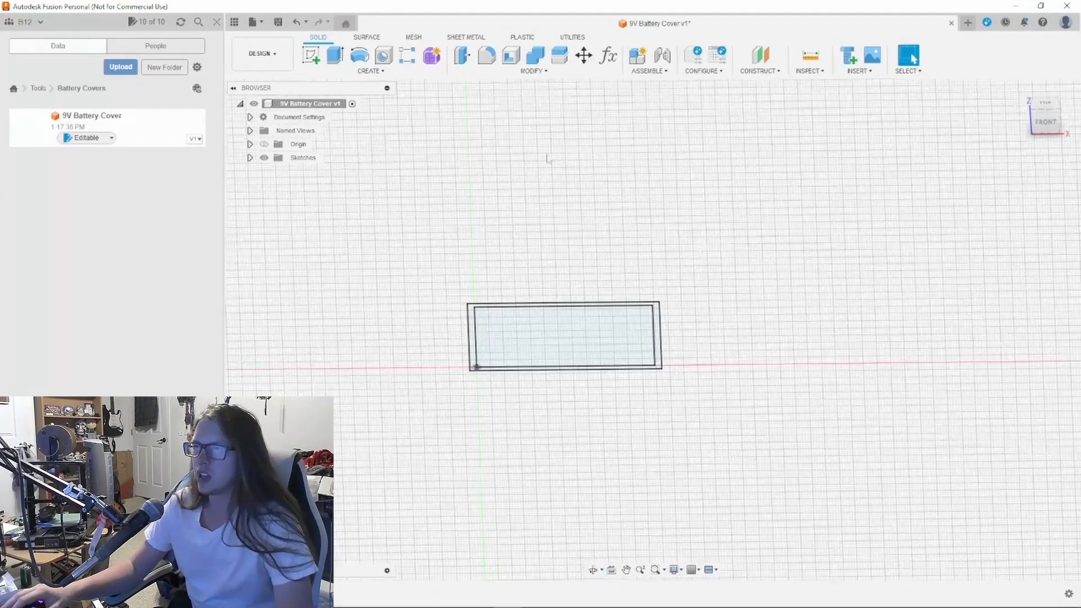
left_click(335, 56)
left_click(475, 338)
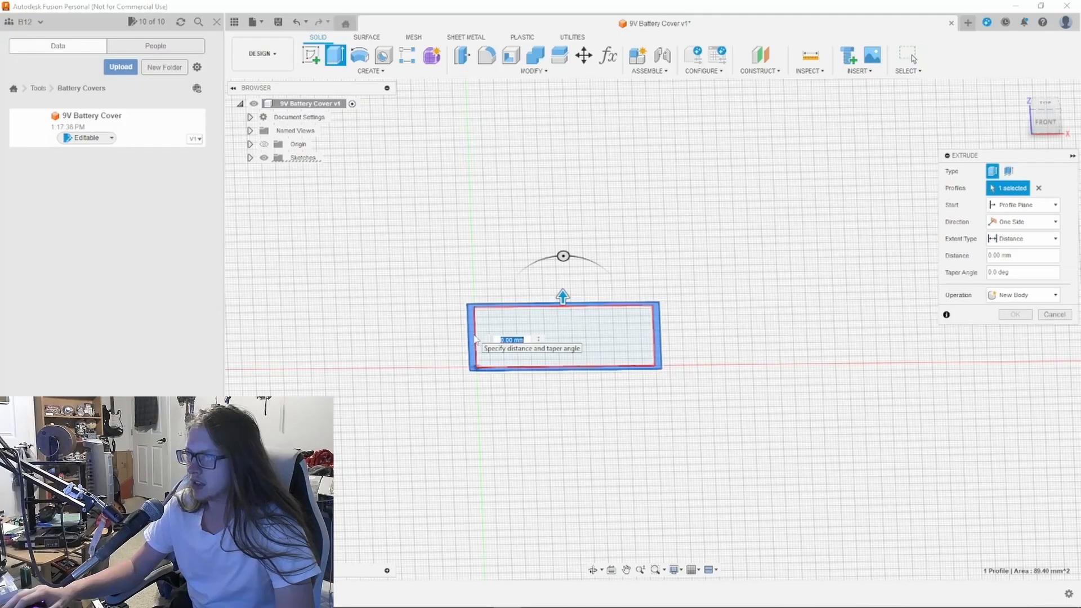
left_click(1002, 255)
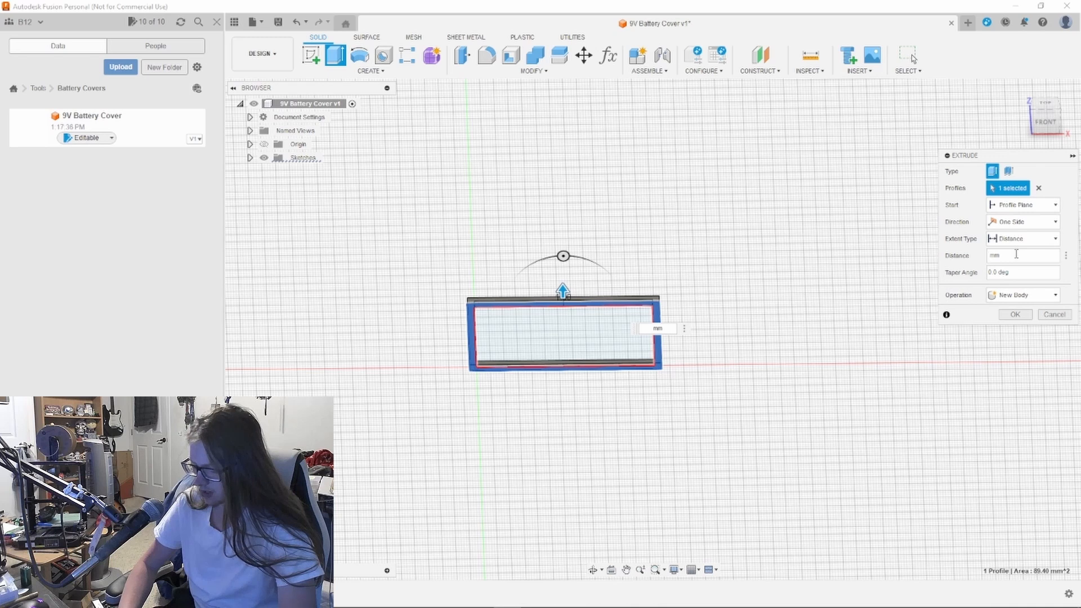
type("CoverHeight")
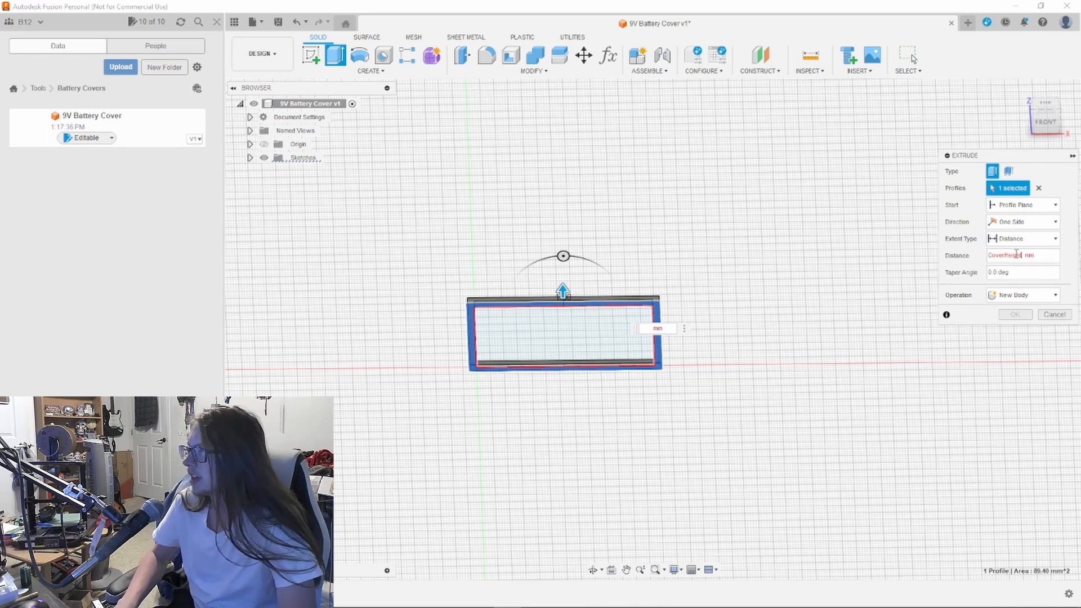
key("Right")
key("BackSpace")
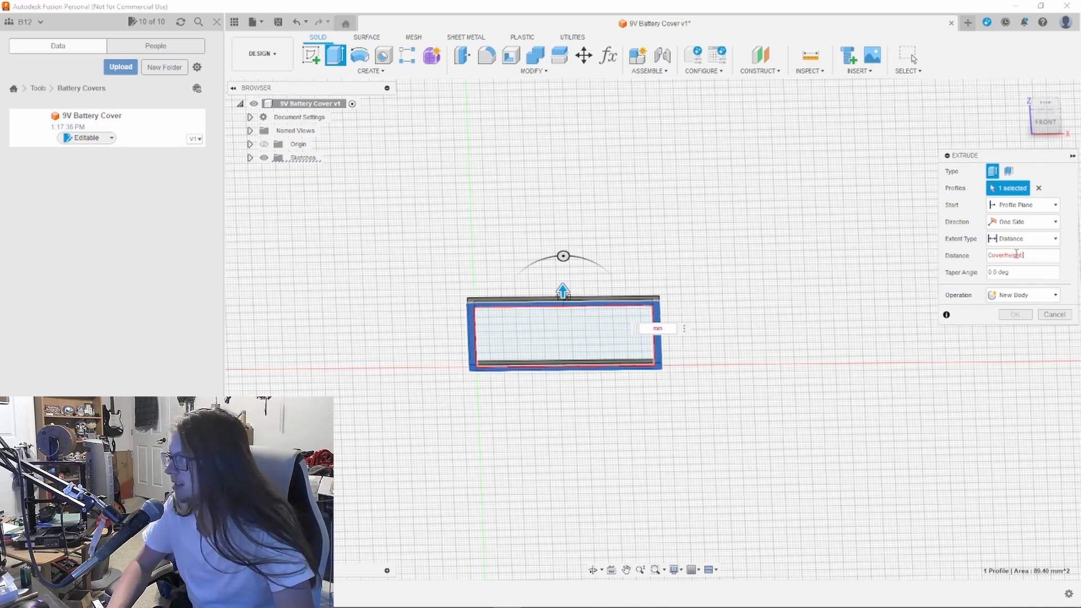
key("BackSpace")
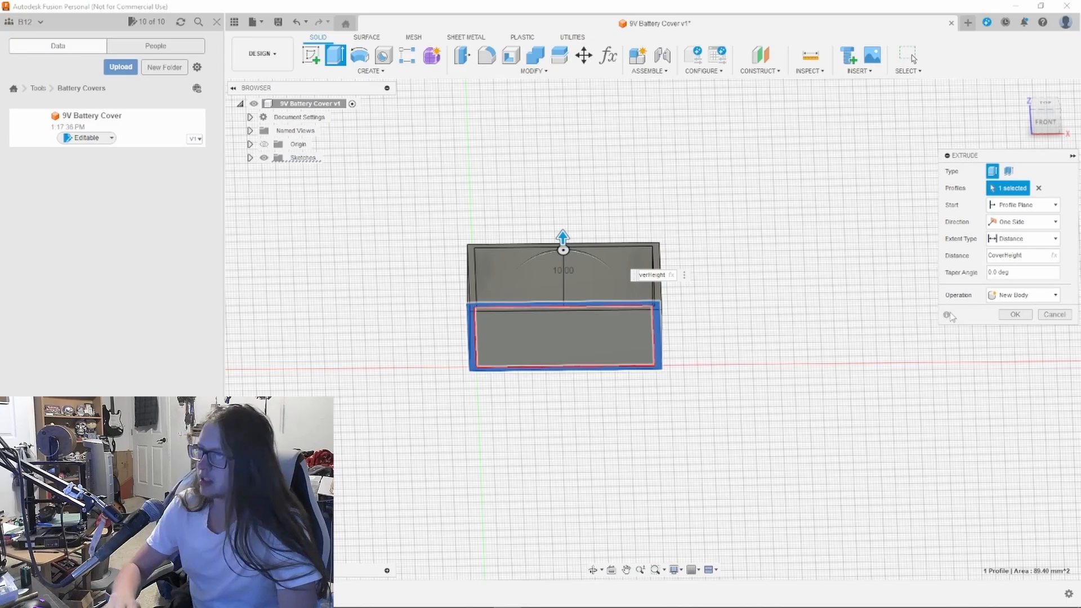
Step: Add the inner rectangle's profile to the wall extrusion's selection
middle_click_drag(731, 254, 726, 146, "shift")
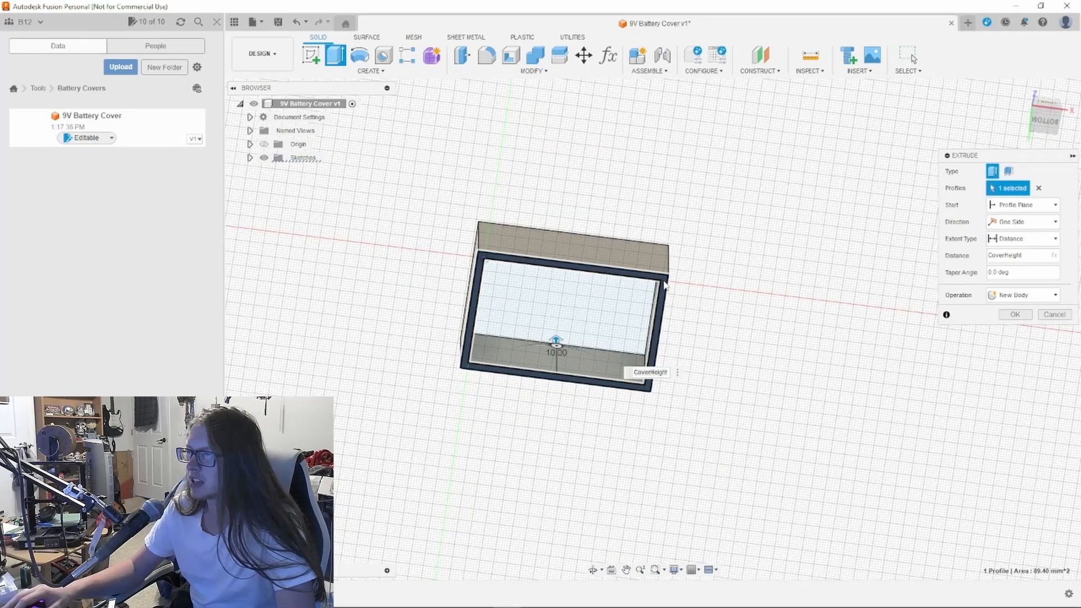
left_click(658, 296)
left_click(635, 299)
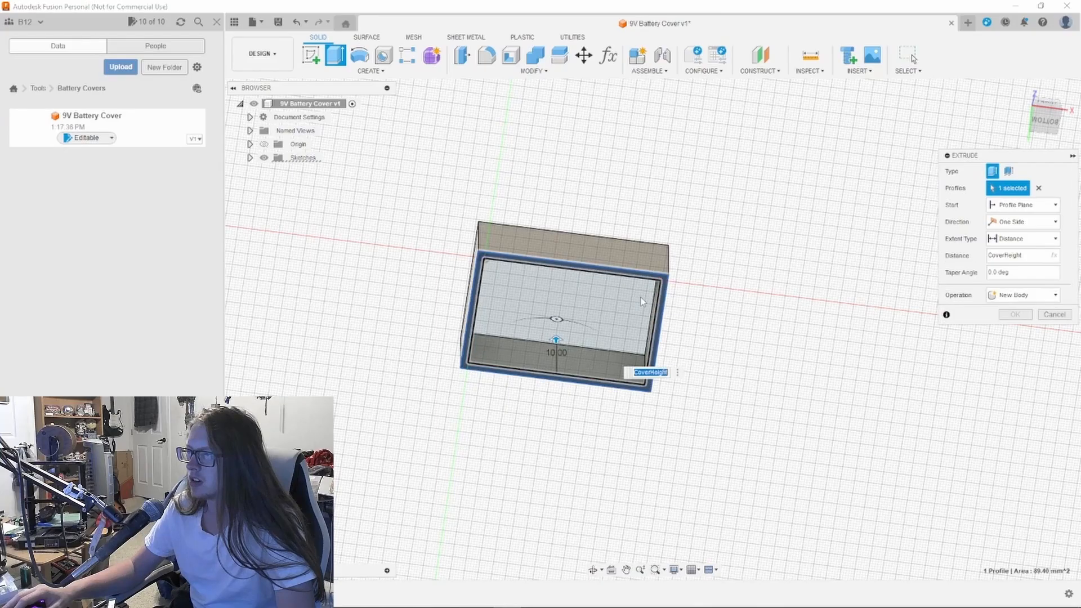
Step: Try the Join operation for the two-profile extrusion with the Distance extent type
left_click(1019, 295)
left_click(994, 311)
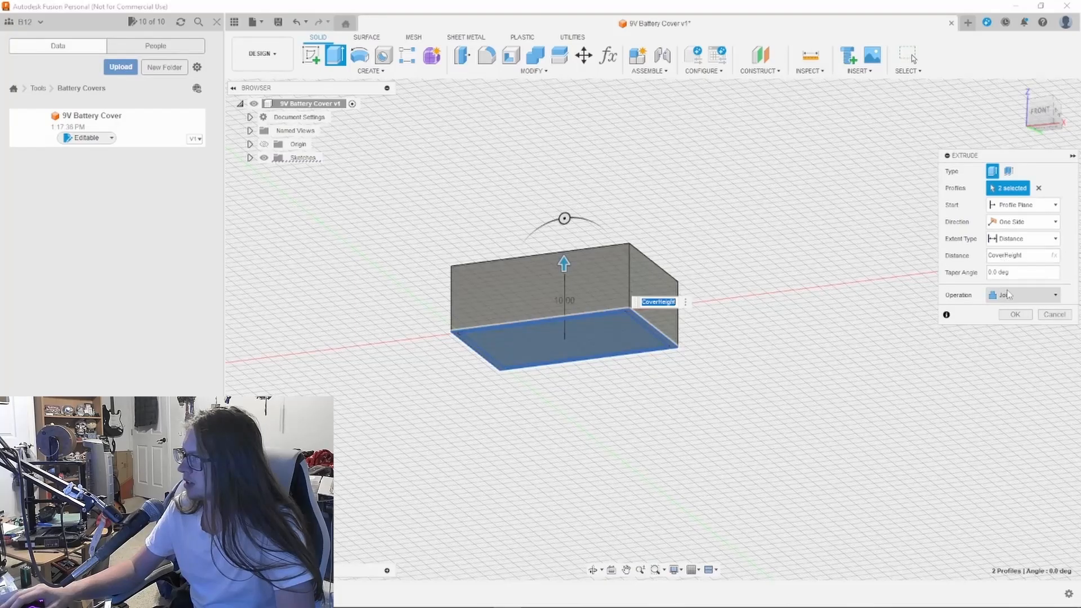
left_click(1022, 295)
left_click(1012, 311)
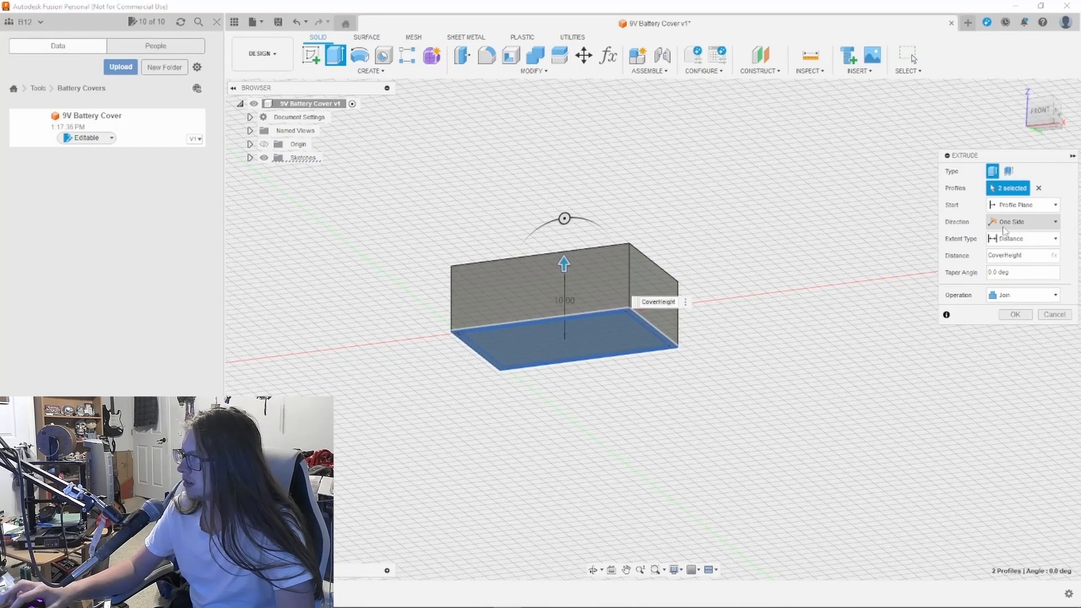
left_click(1012, 242)
left_click(1014, 254)
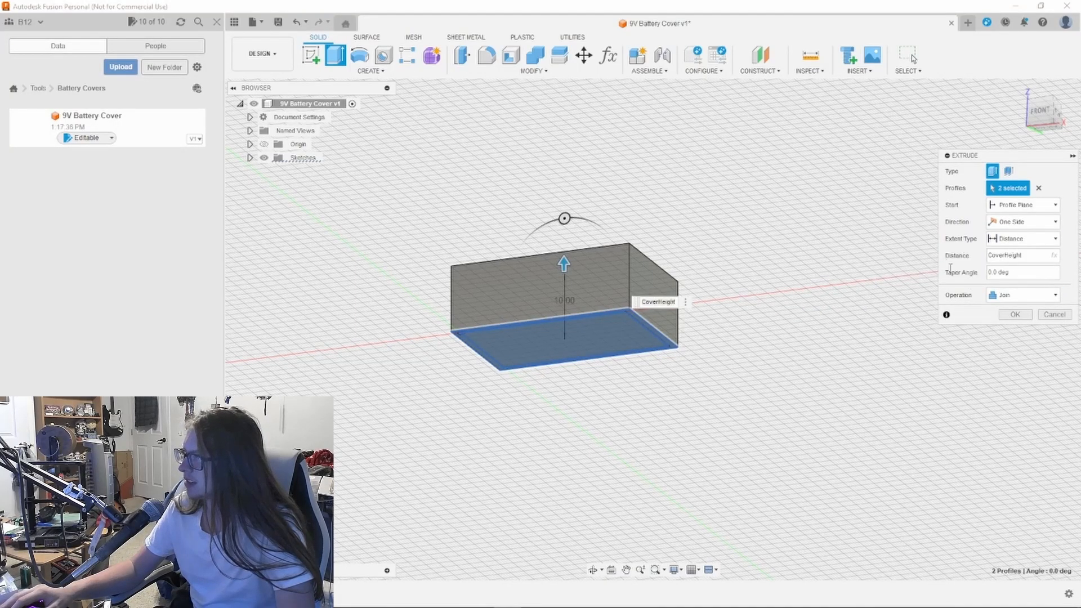
scroll(783, 365, "down", 2)
scroll(783, 365, "up", 2)
Step: Try extruding both rectangle profiles by CoverHeight with different operation options, and undo the extrusion
left_click(1022, 295)
left_click(1020, 338)
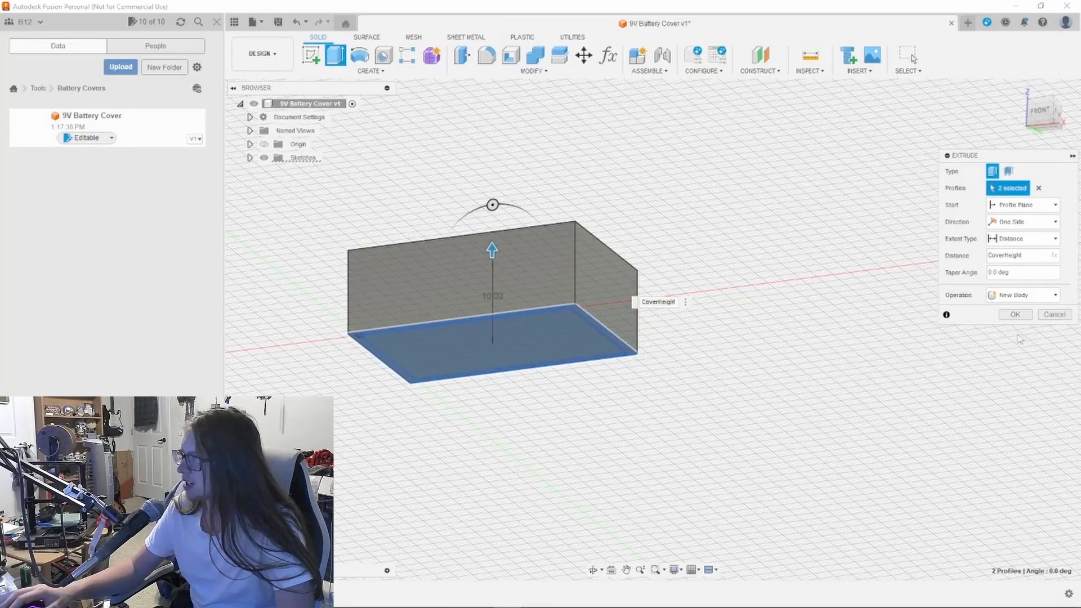
left_click(1022, 295)
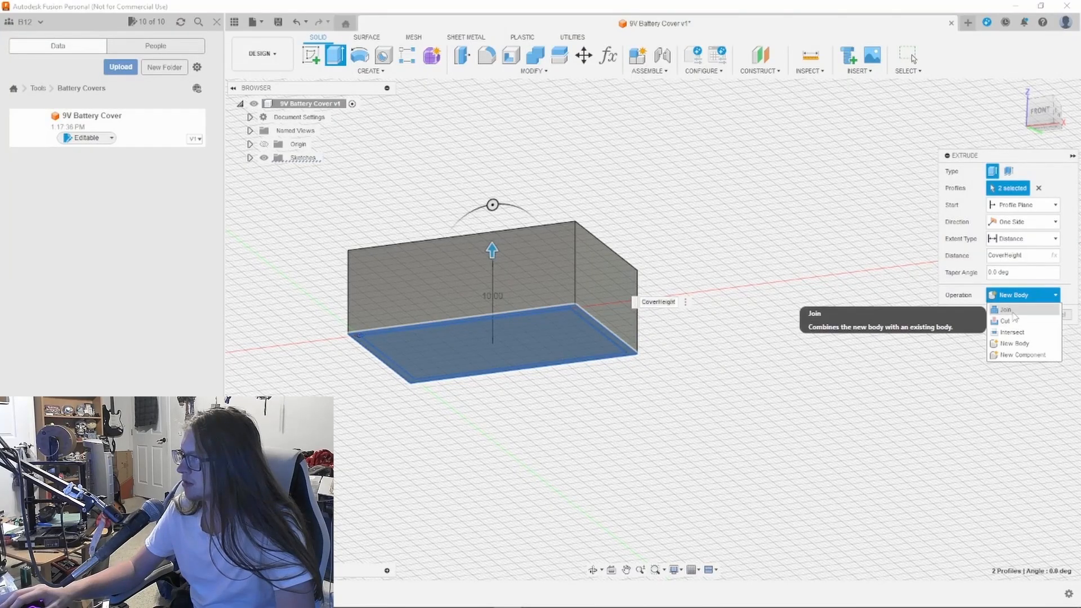
left_click(1016, 307)
left_click(1015, 314)
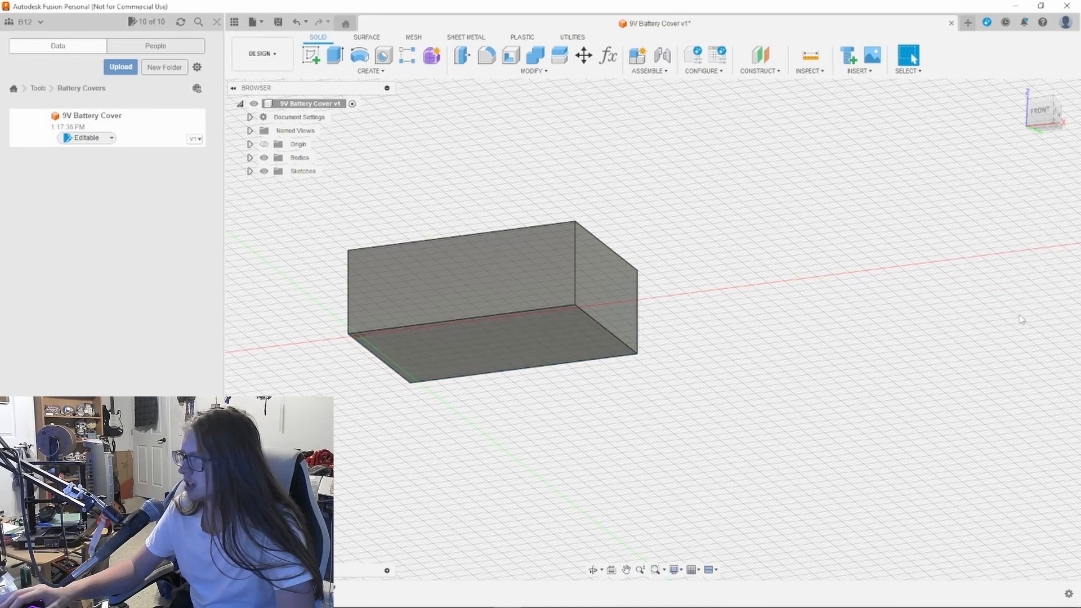
middle_click_drag(650, 380, 679, 410, "shift")
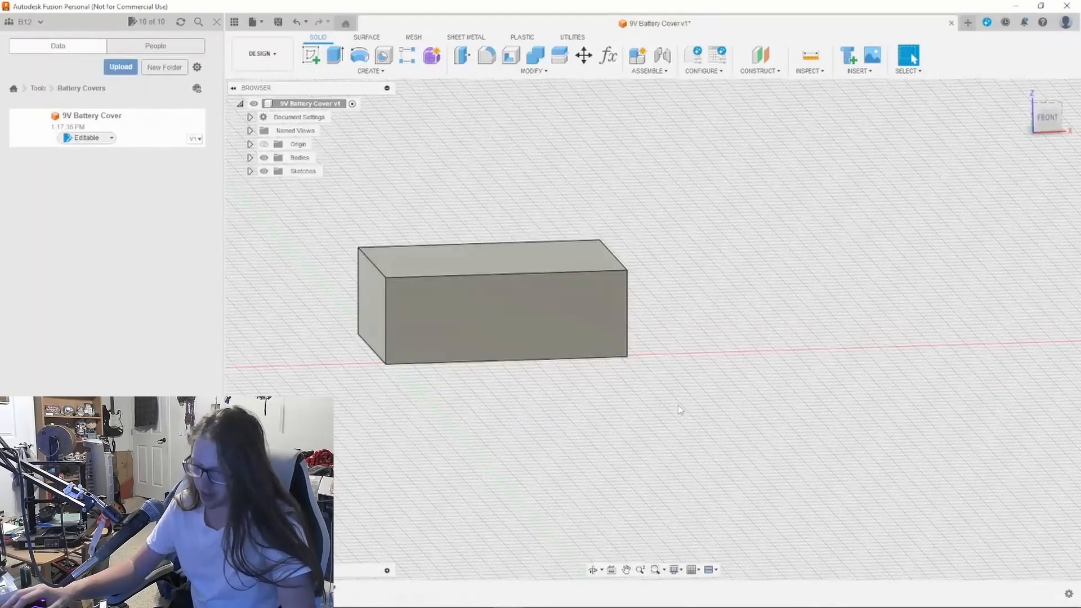
key("ctrl+z")
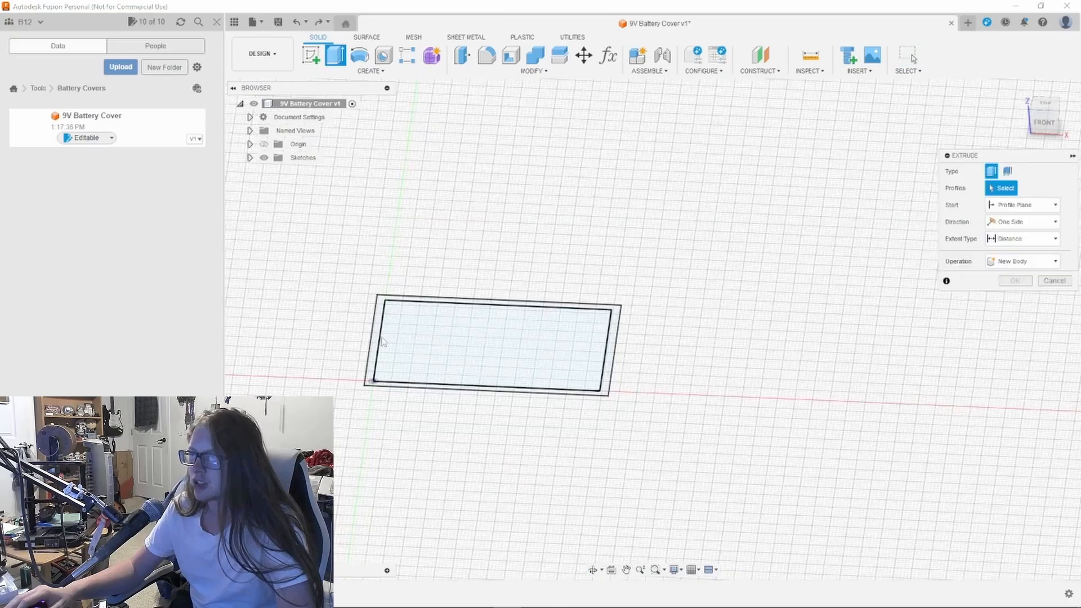
Step: Extrude only the ring between the two rectangles by CoverHeight to form the cover walls
left_click(383, 342)
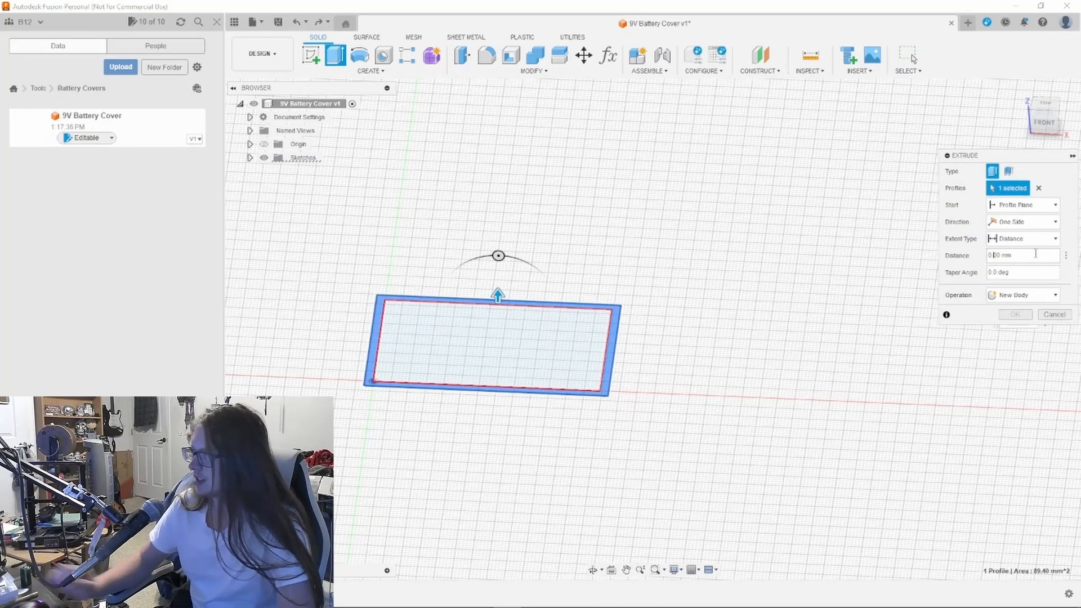
key("BackSpace")
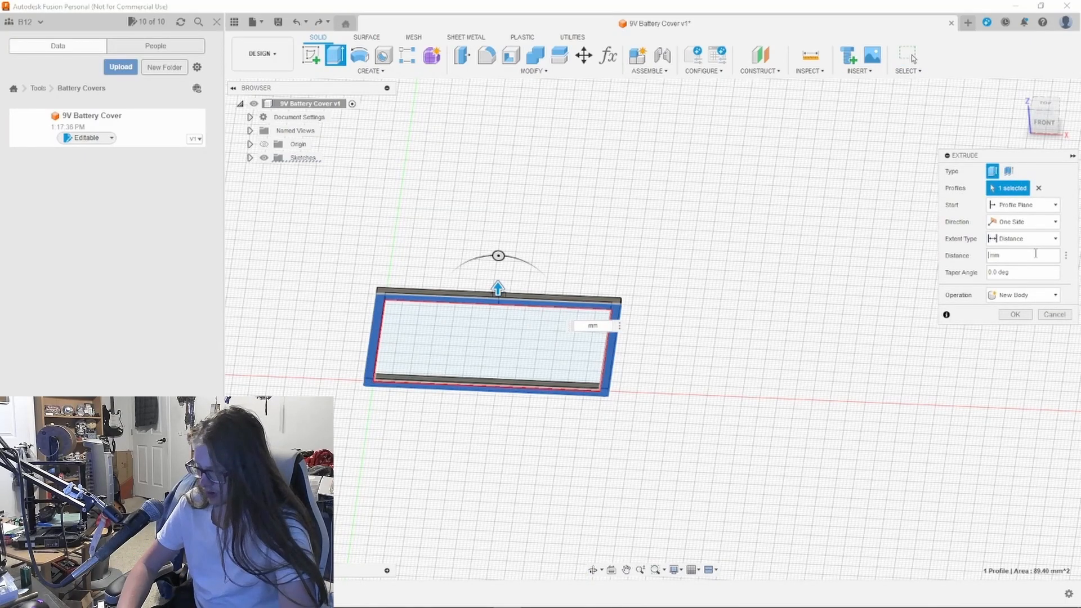
type("CoverHeight")
key("BackSpace")
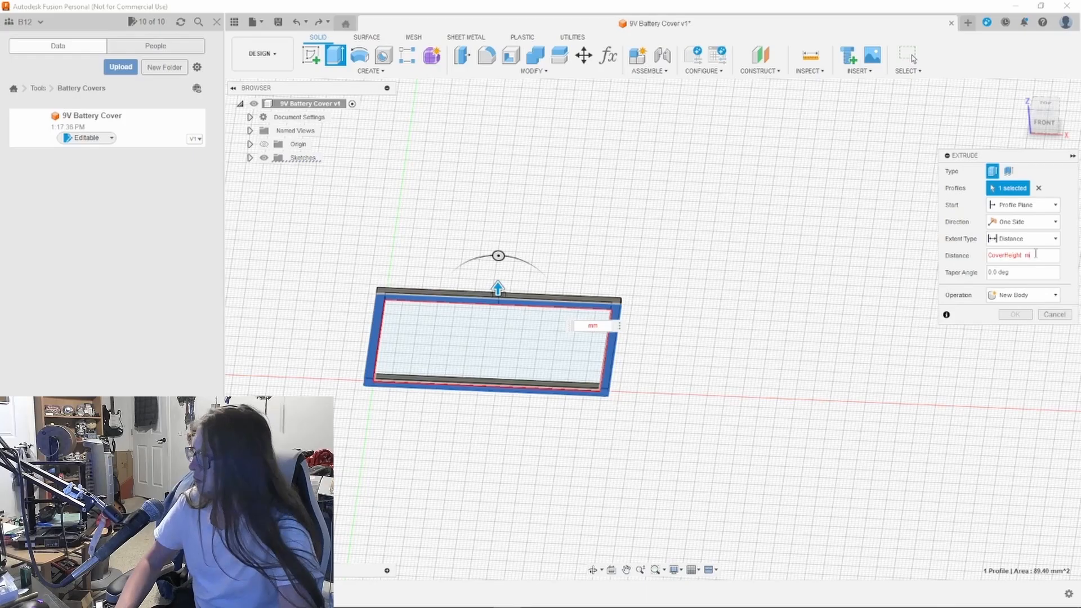
key("Return")
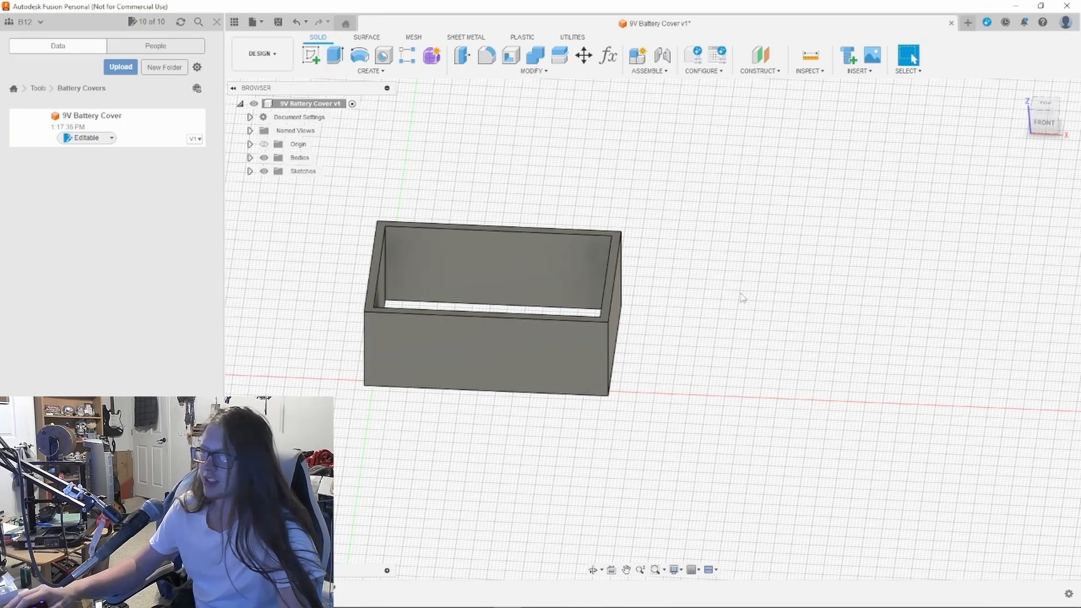
Step: Try setting up an extrusion from the wall ring's bottom face together with Sketch1's inner rectangle profile
middle_click_drag(744, 298, 772, 159, "shift")
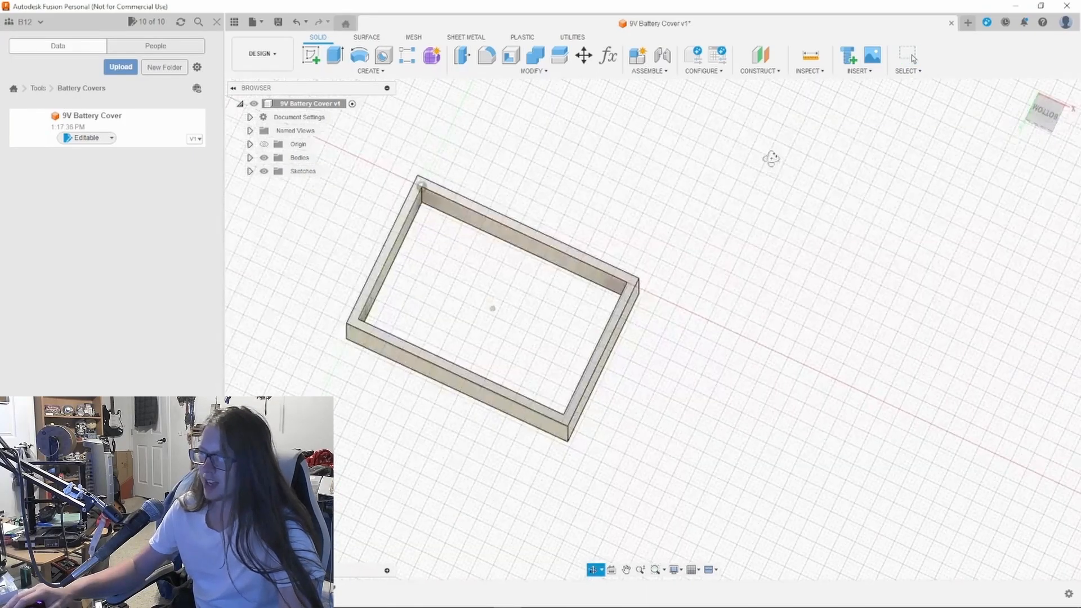
left_click(335, 55)
left_click(629, 290)
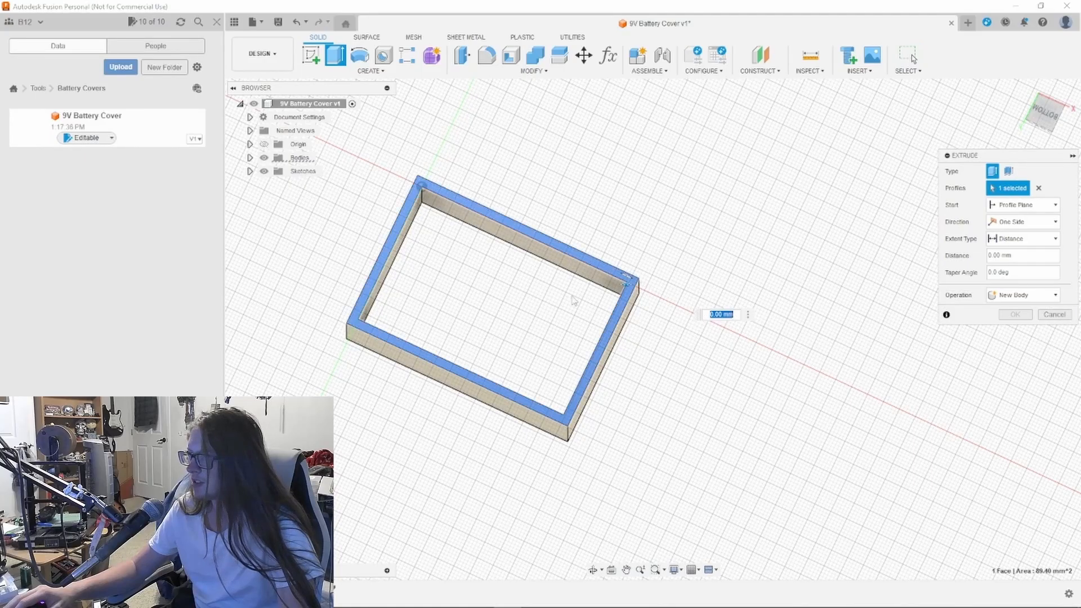
left_click(251, 146)
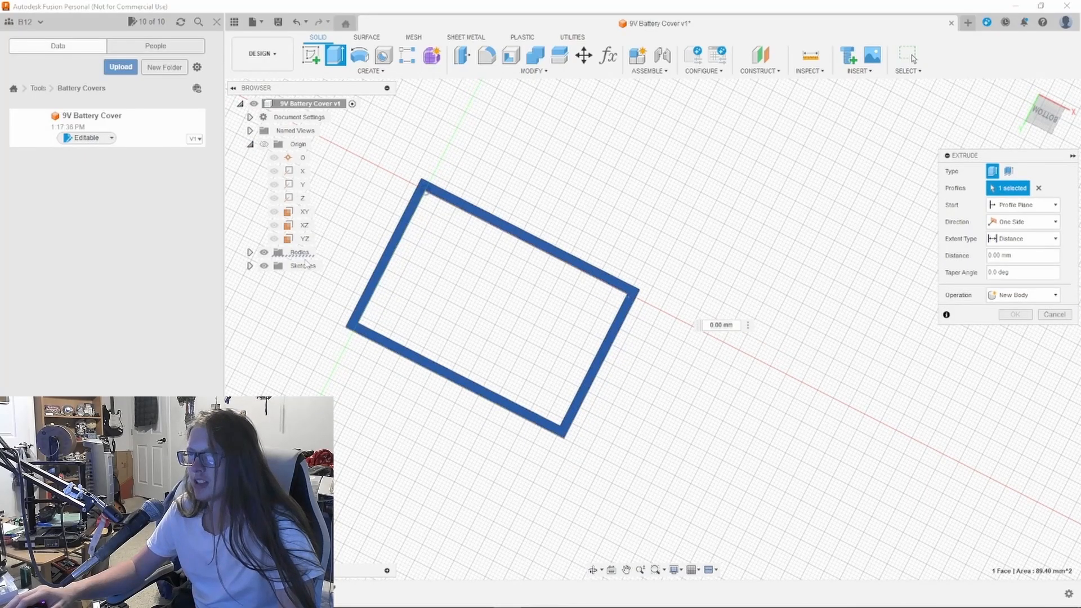
left_click(250, 145)
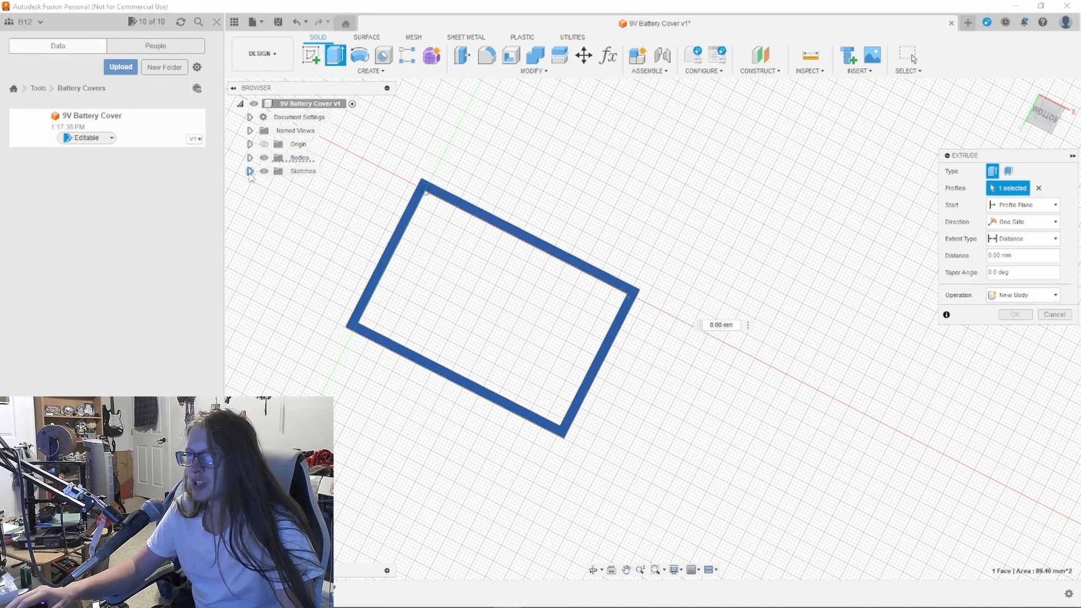
left_click(273, 186)
left_click(532, 328)
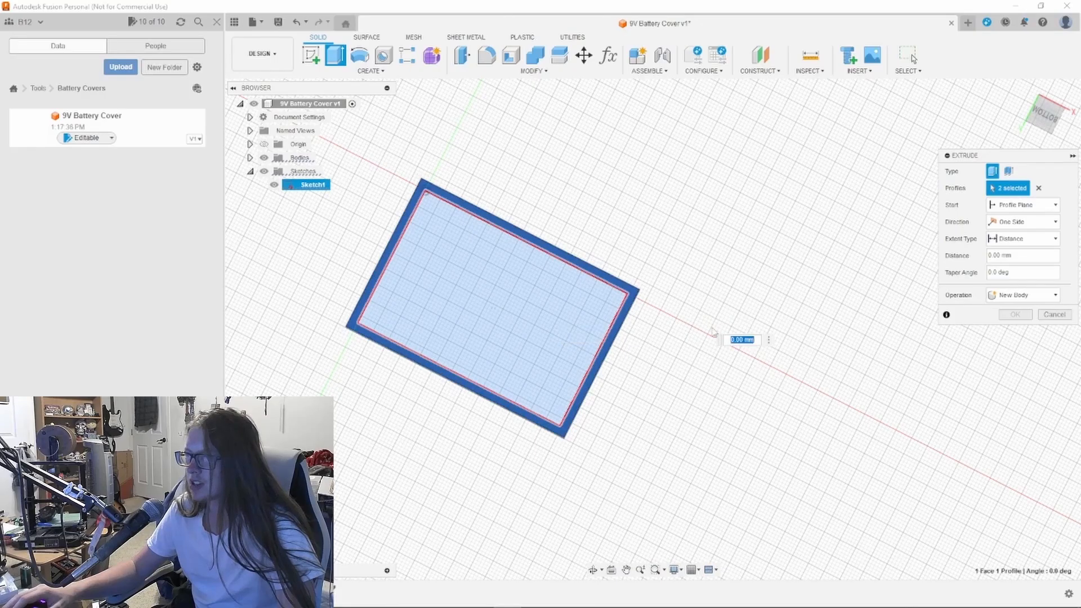
mouse_move(715, 332)
middle_mouse_down("shift")
mouse_move(742, 160)
mouse_move(747, 312)
mouse_move(751, 248)
middle_mouse_up("shift")
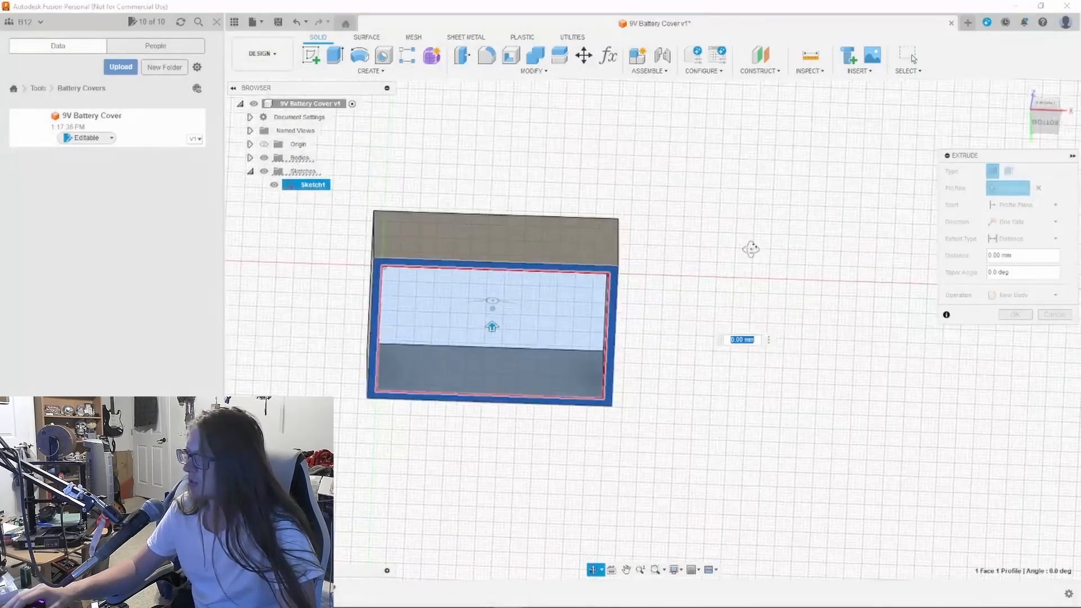
Step: Try extruding the bottom face and inner profile by WallThickness, first into the walls, then downward as -WallThickness
left_click(1009, 254)
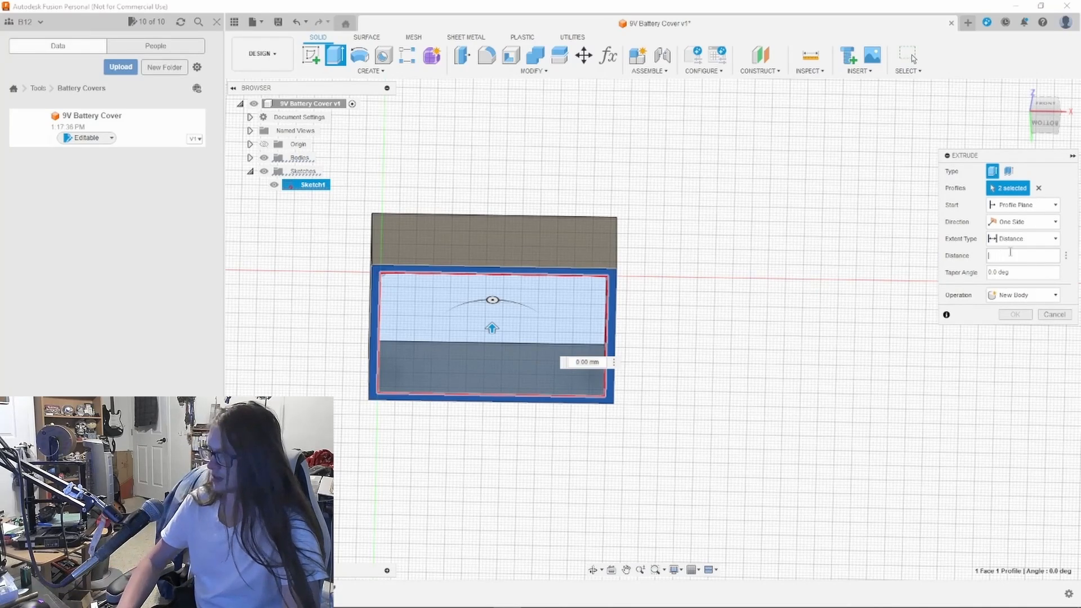
type("WallThickness")
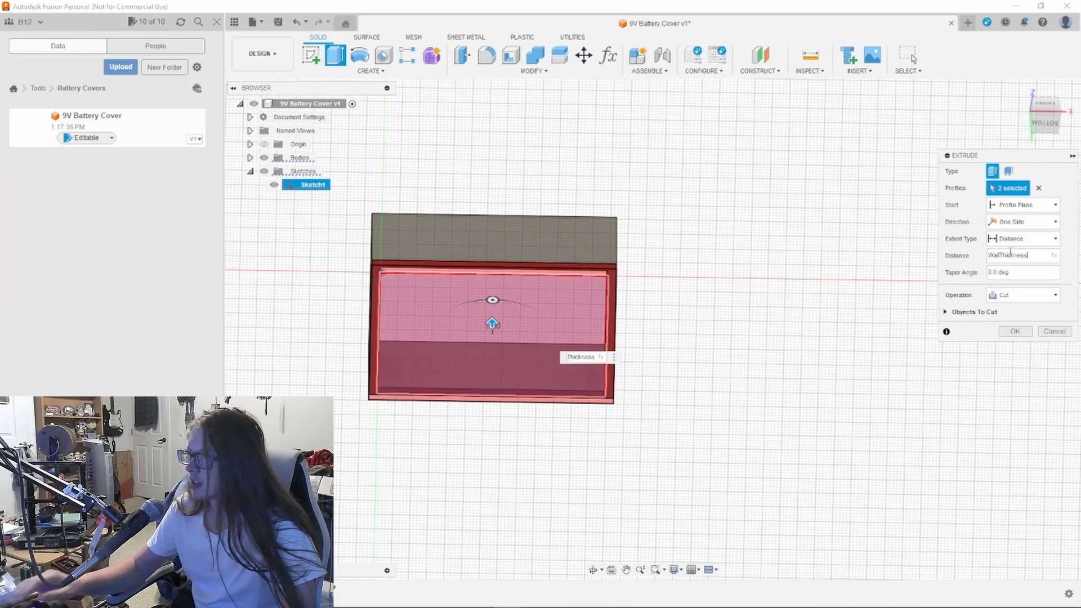
mouse_move(761, 360)
middle_mouse_down("shift")
mouse_move(767, 374)
mouse_move(775, 353)
middle_mouse_up("shift")
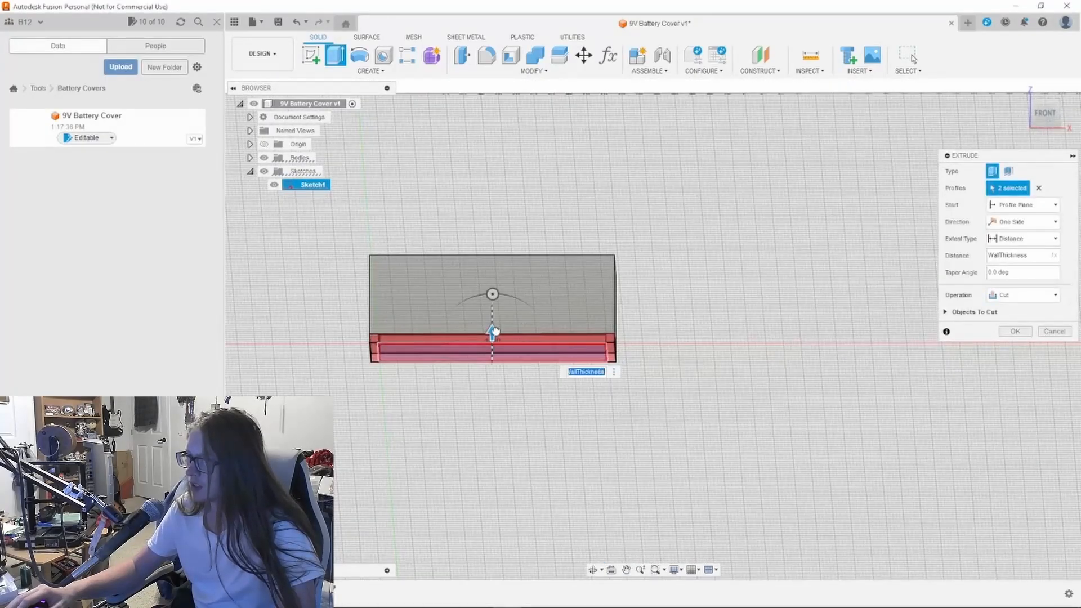
left_click_drag(493, 331, 495, 354)
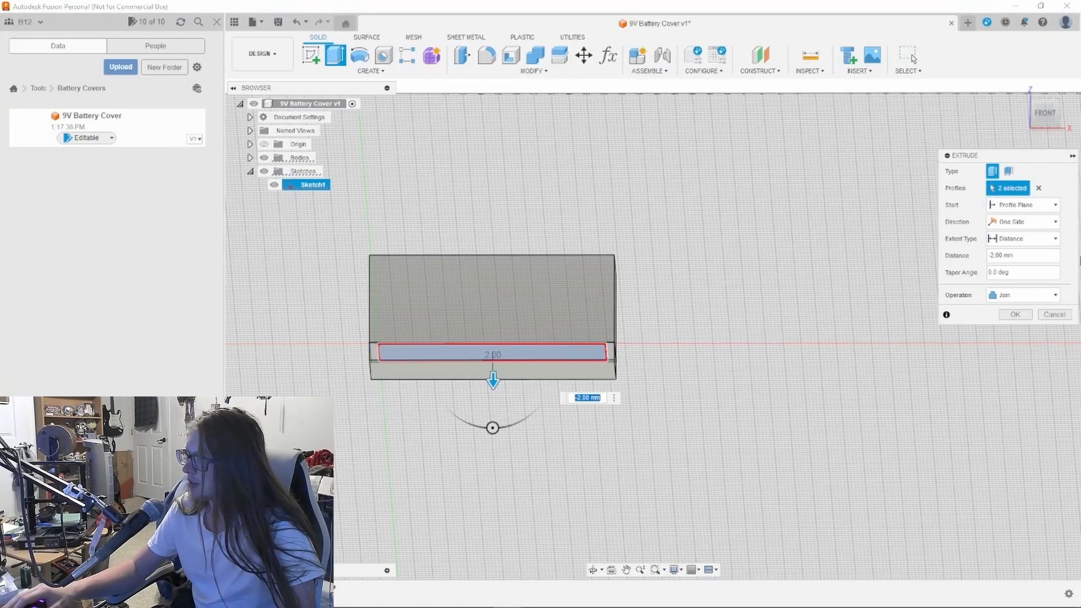
left_click(1034, 255)
type("-WallThickness")
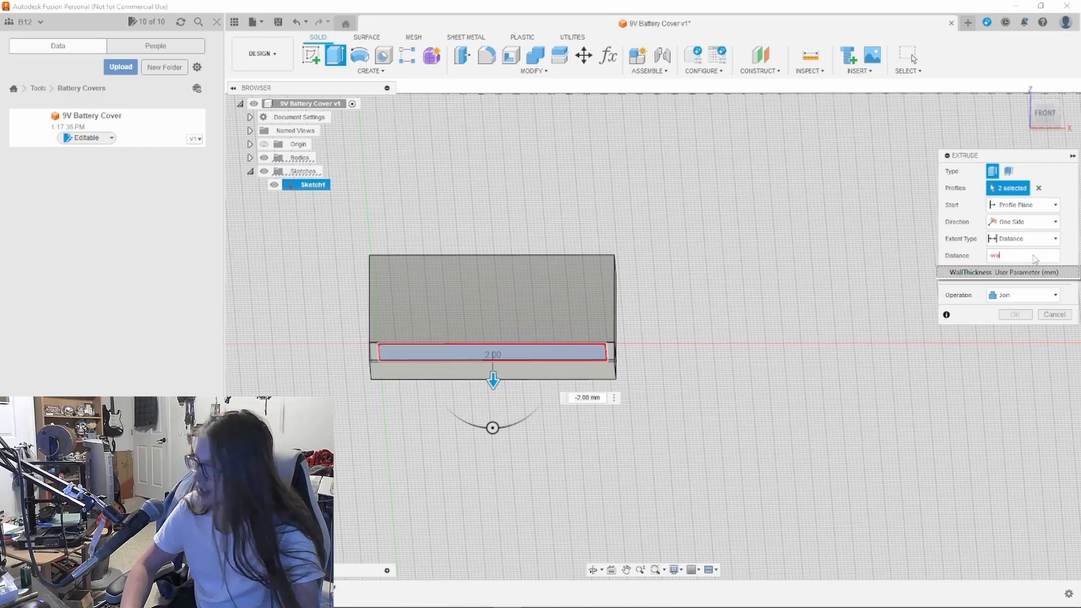
middle_click_drag(688, 301, 745, 350, "shift")
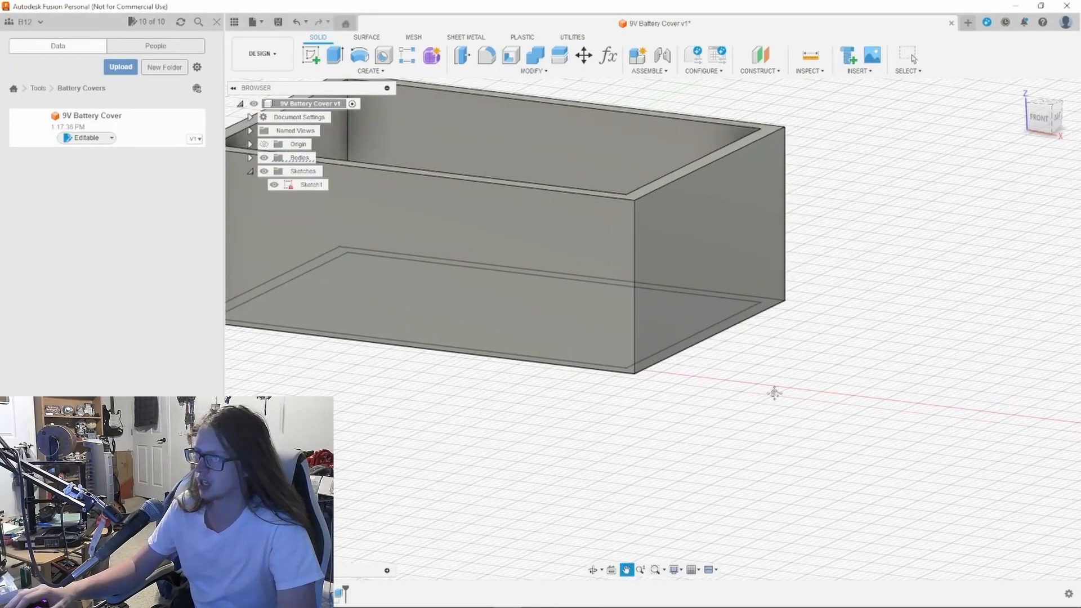
Step: Extrude Sketch1's ring and inner rectangle profiles downward by -WallThickness, joined to the walls as the cover's floor
middle_click_drag(772, 391, 809, 218, "shift")
key("e")
left_click(790, 228)
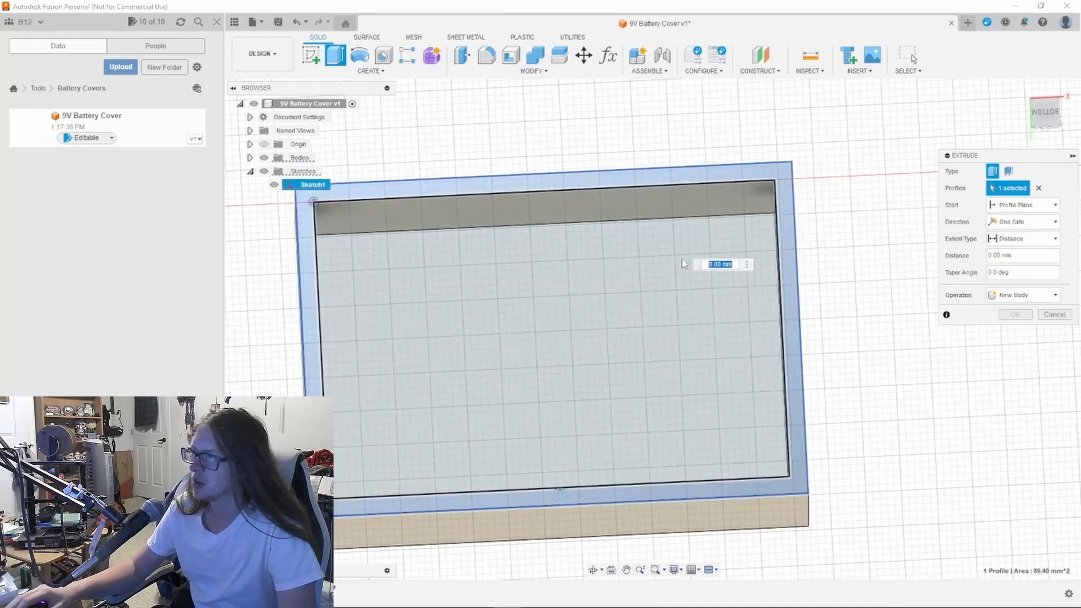
left_click(686, 264)
middle_click_drag(883, 222, 900, 296, "shift")
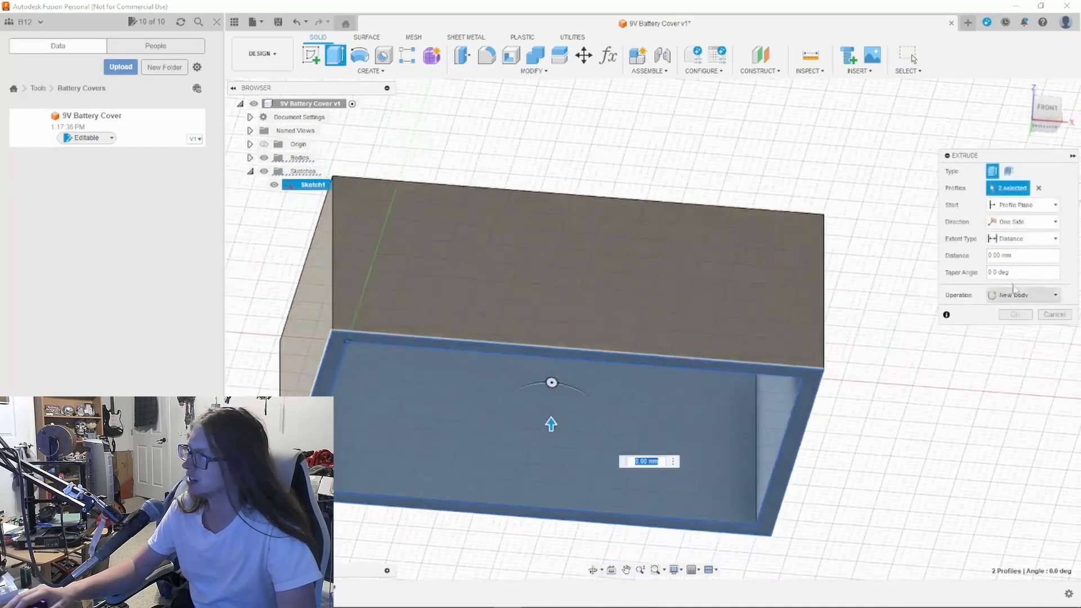
left_click(1011, 257)
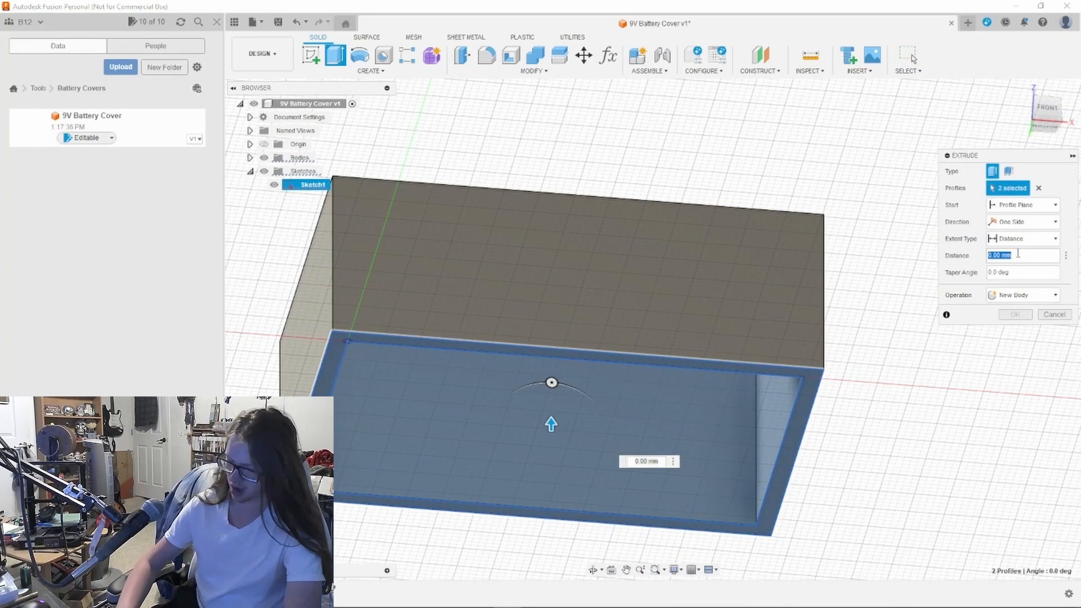
type("WallThickness")
key("Return")
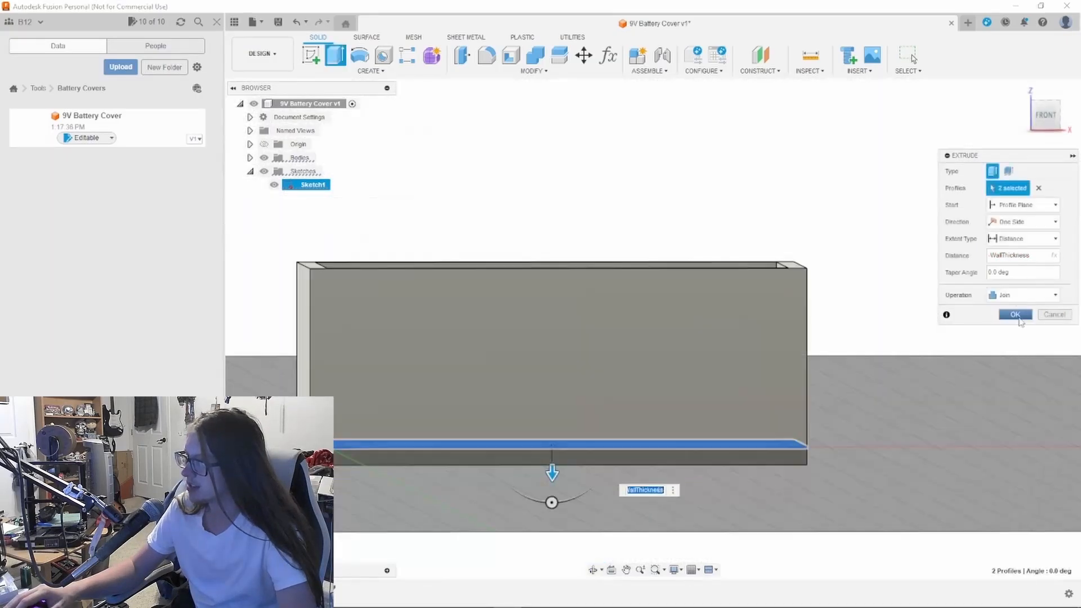
left_click(1015, 315)
mouse_move(895, 405)
middle_mouse_down("shift")
mouse_move(864, 331)
mouse_move(808, 295)
mouse_move(888, 357)
mouse_move(901, 405)
mouse_move(893, 439)
mouse_move(890, 408)
middle_mouse_up("shift")
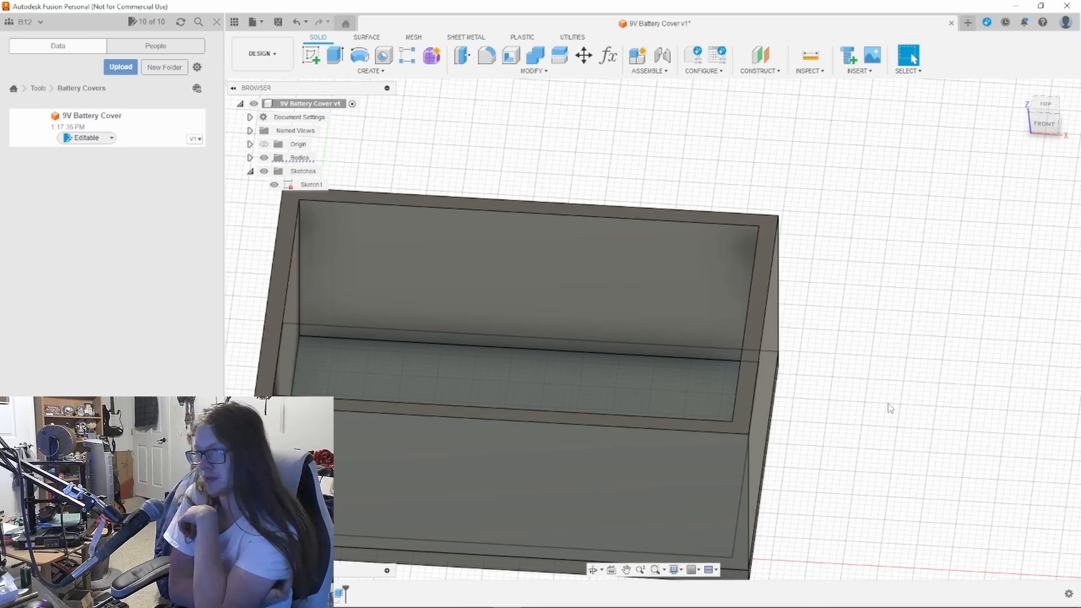
scroll(887, 403, "down", 3)
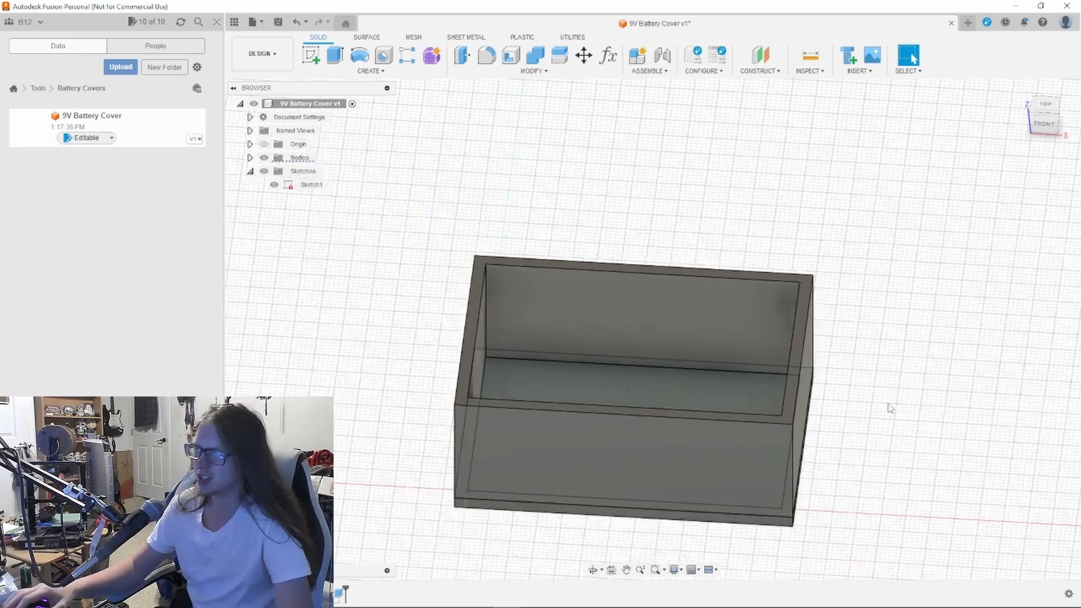
scroll(887, 404, "up", 3)
middle_click_drag(885, 390, 856, 343, "shift")
scroll(886, 439, "down", 3)
scroll(859, 354, "up", 3)
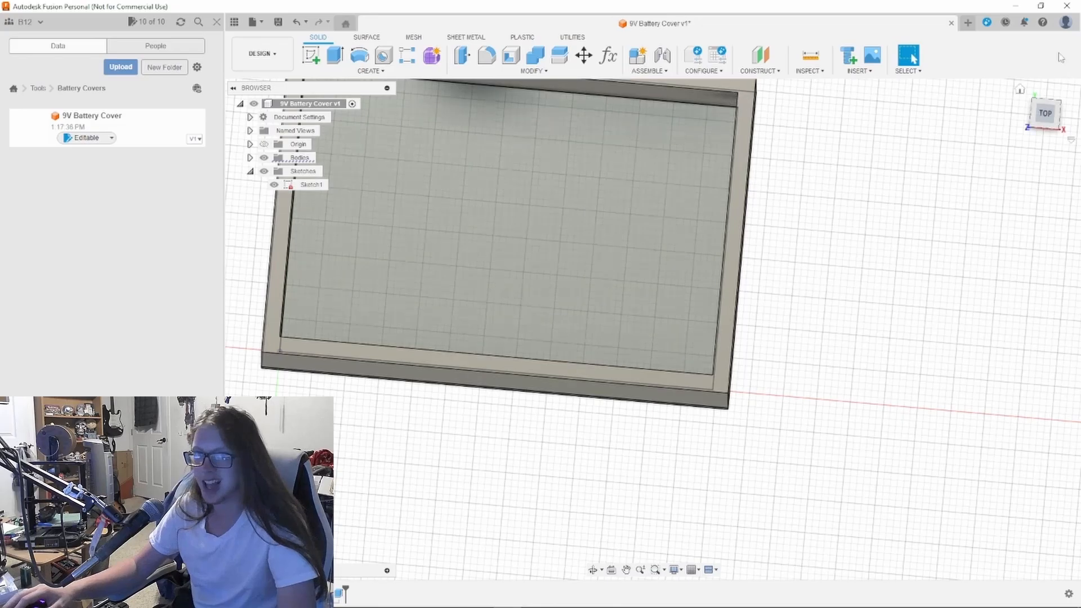
left_click(1020, 89)
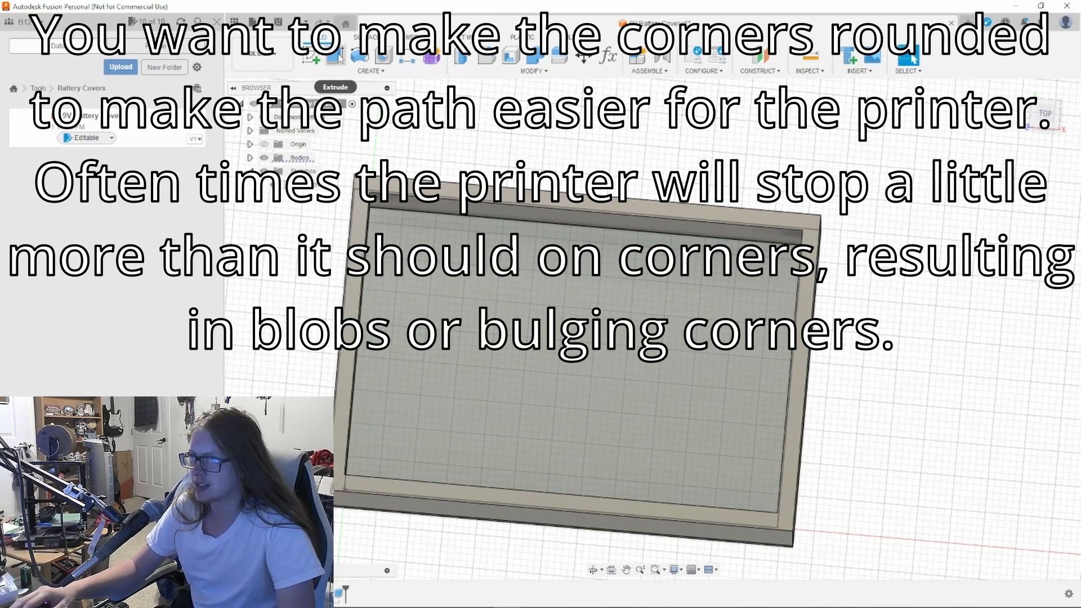
left_click(503, 71)
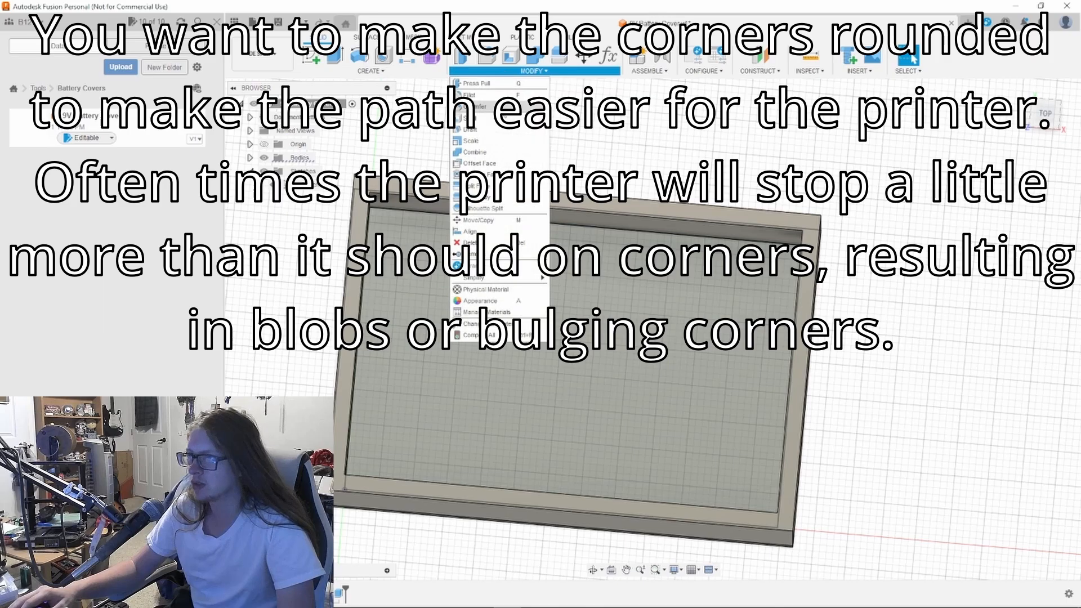
left_click(494, 96)
middle_click_drag(805, 196, 713, 153, "shift")
left_click(712, 155)
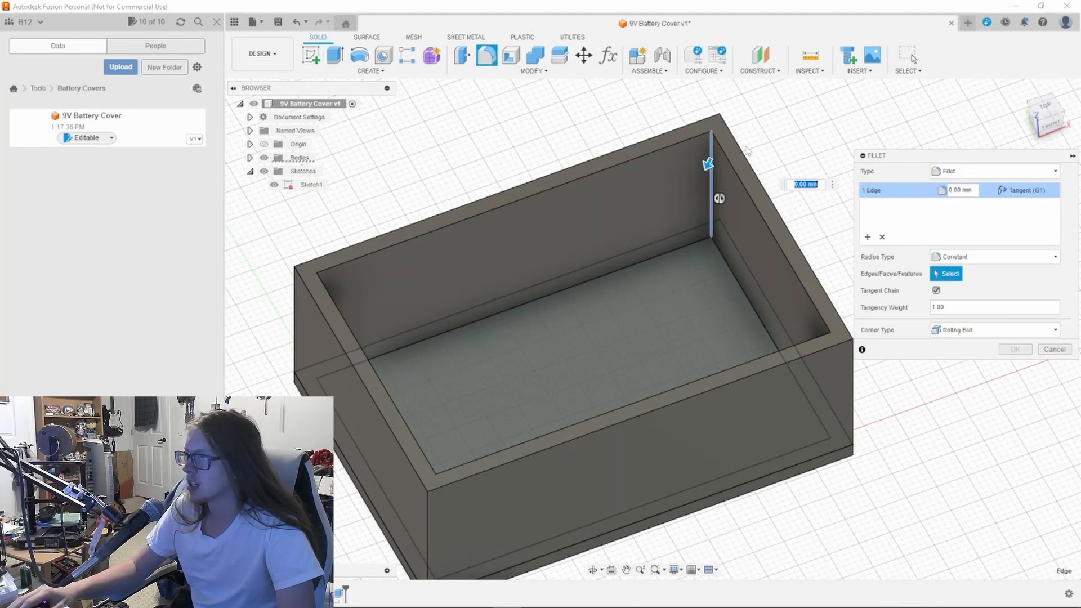
left_click(495, 134)
middle_click_drag(776, 122, 596, 102, "shift")
left_click(606, 120)
middle_click_drag(760, 146, 523, 157, "shift")
left_click(474, 173)
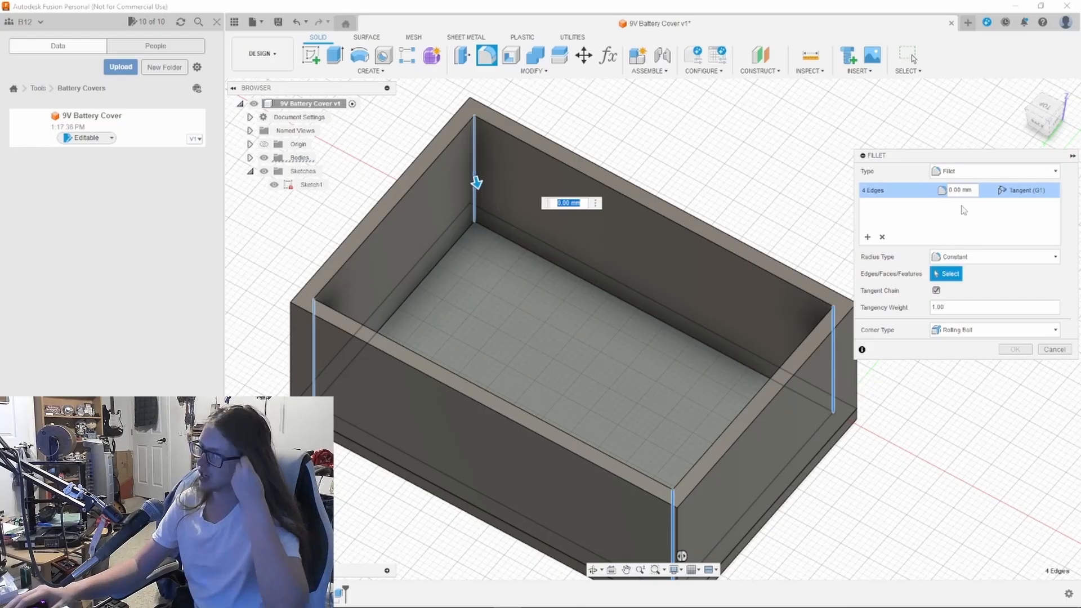
Step: Add a user parameter named InnerRounding in mm with the expression .5
left_click(608, 55)
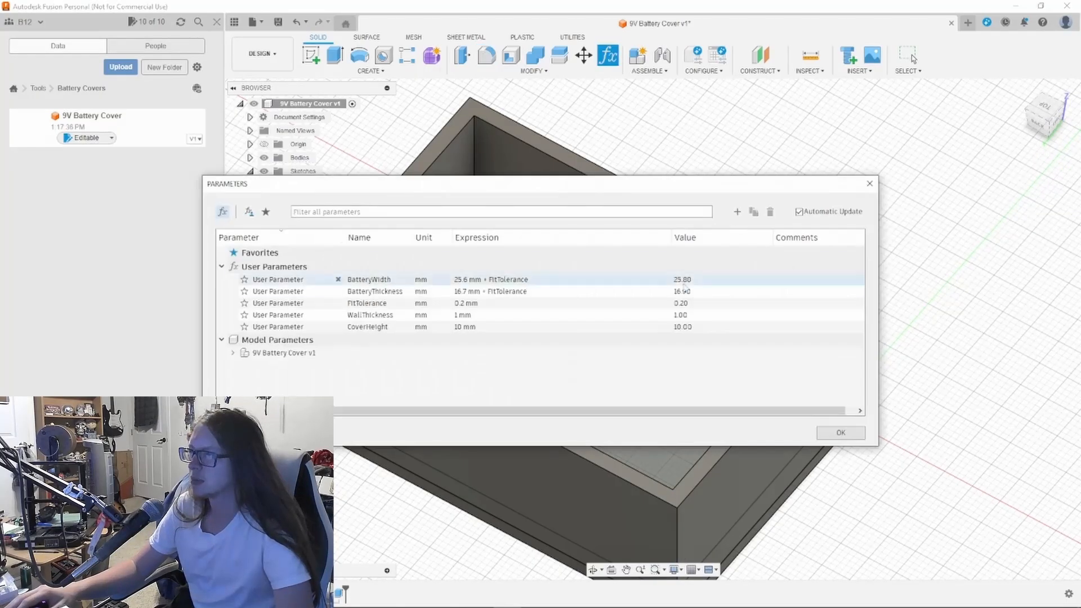
left_click(737, 211)
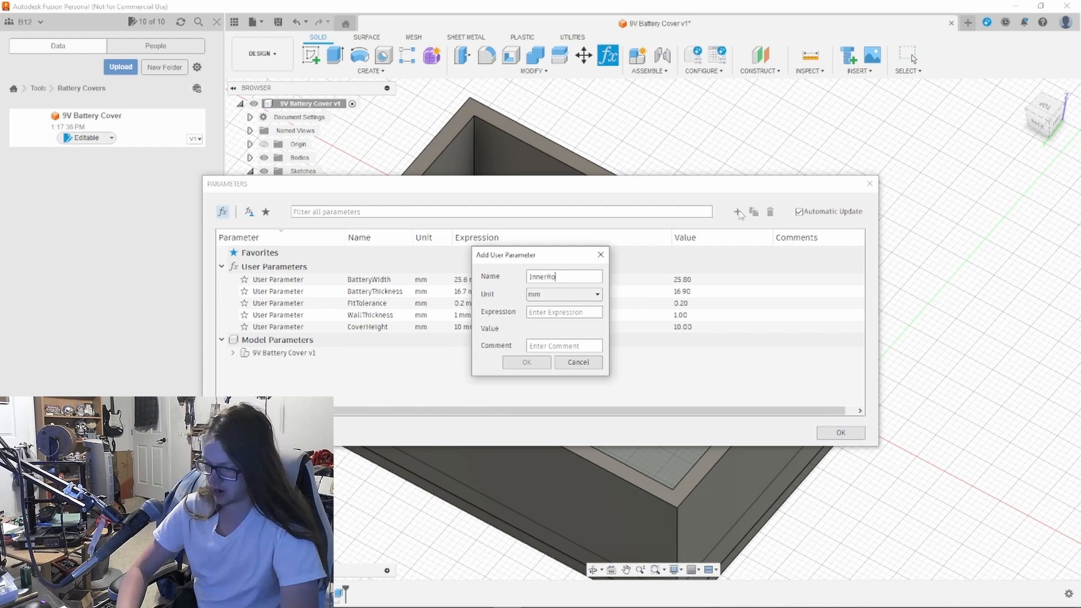
type("InnerRounding")
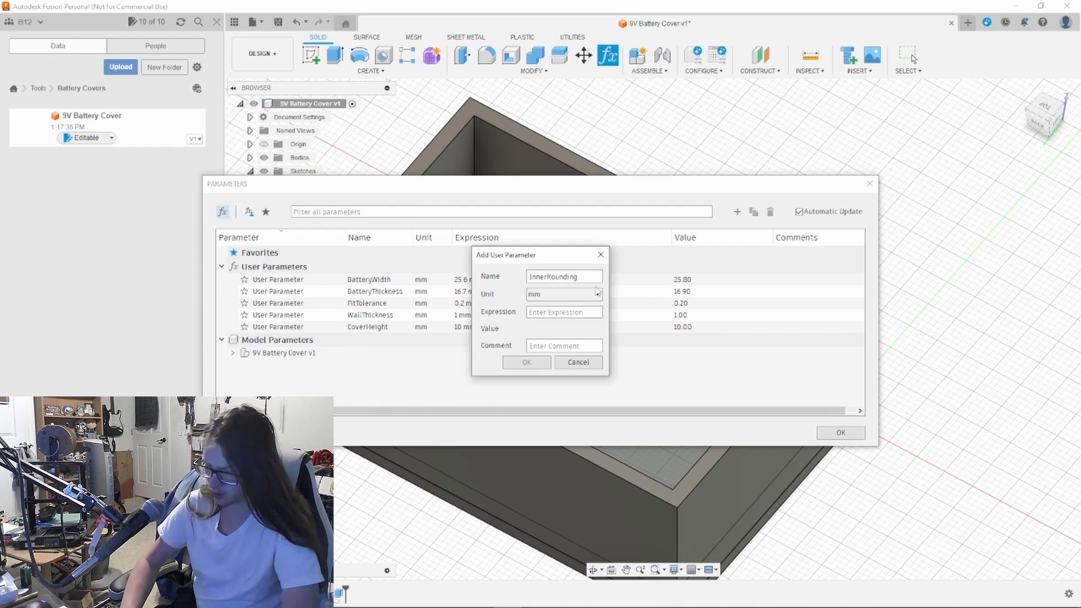
type(".5")
key("Return")
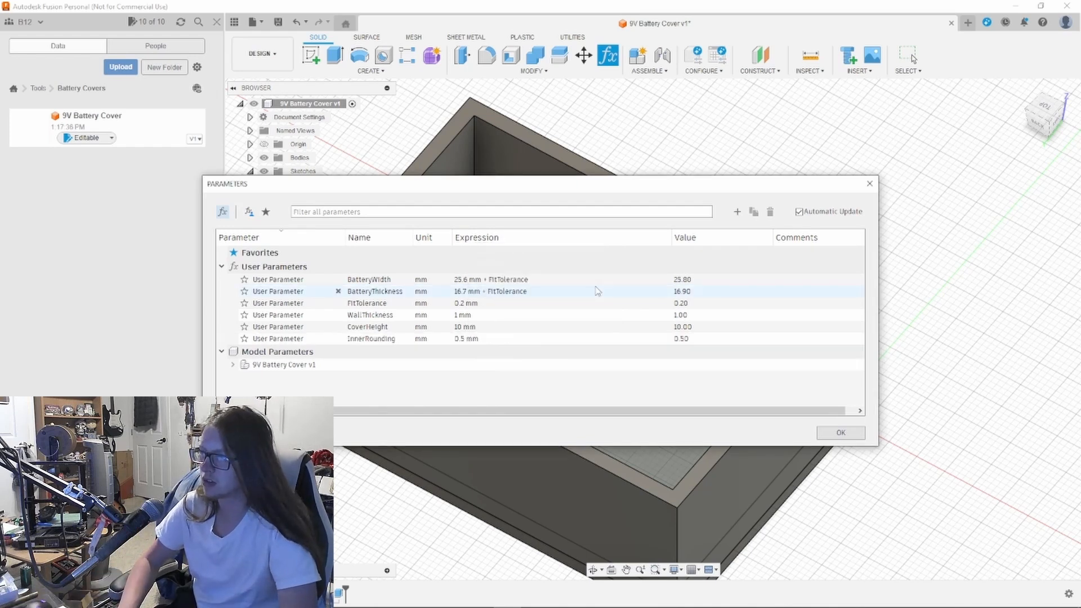
Step: Add a user parameter named OuterRounding in mm with the expression .5, and close the parameters dialog
left_click(737, 213)
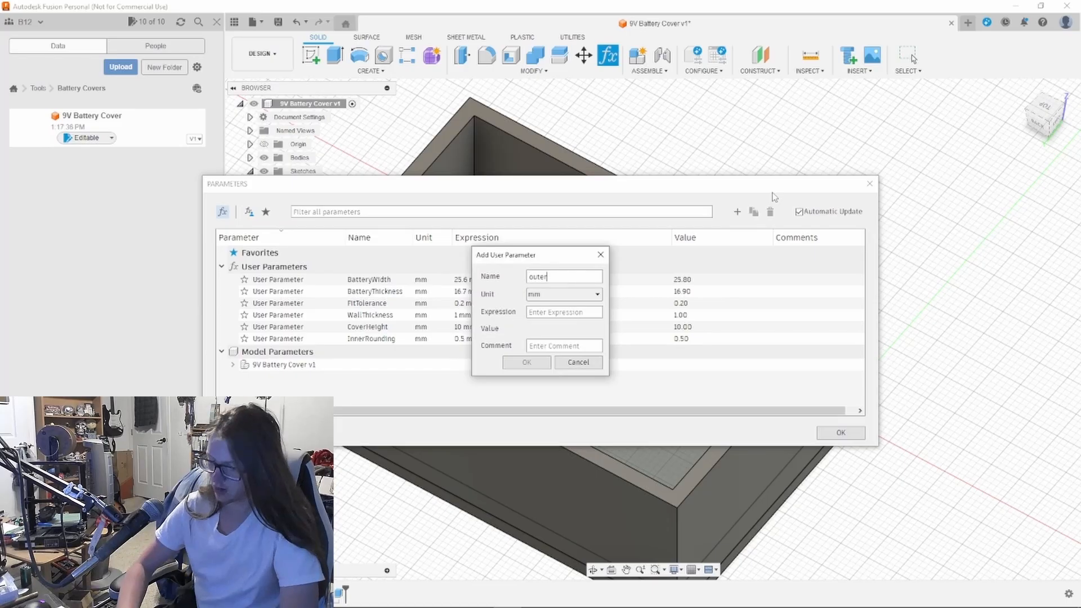
left_click(579, 313)
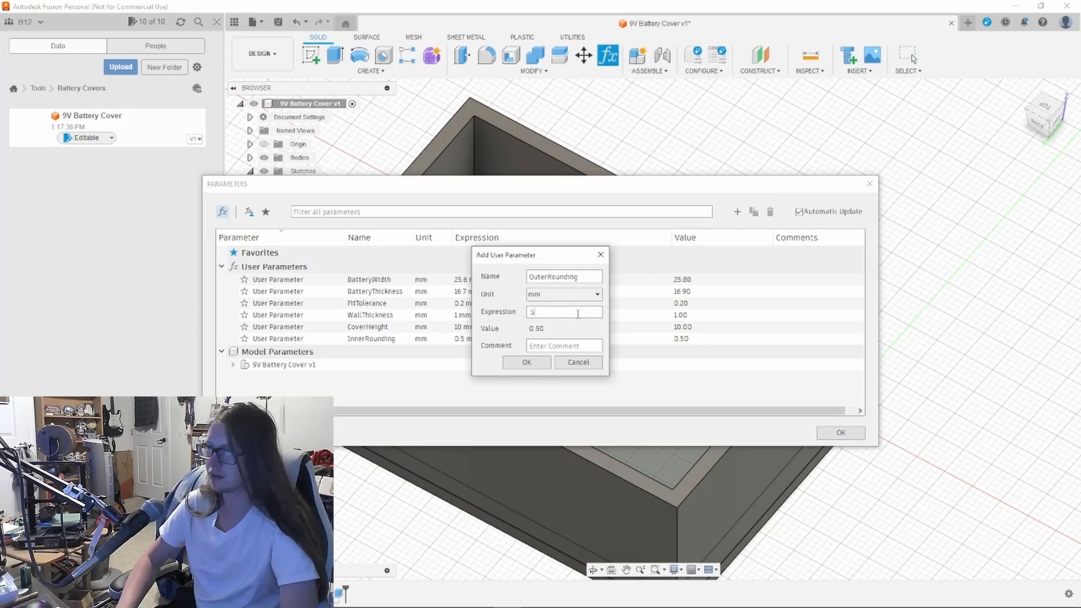
type(".5")
key("Return")
key("Return")
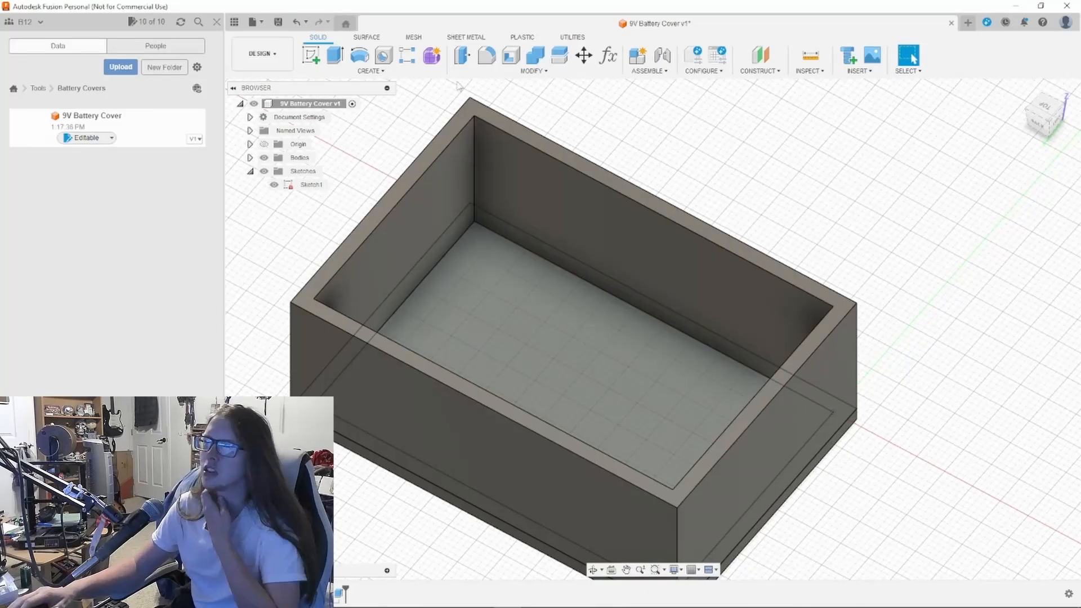
Step: Fillet the four inner vertical corner edges of the cover walls with radius InnerRounding
middle_click_drag(787, 171, 801, 193, "shift")
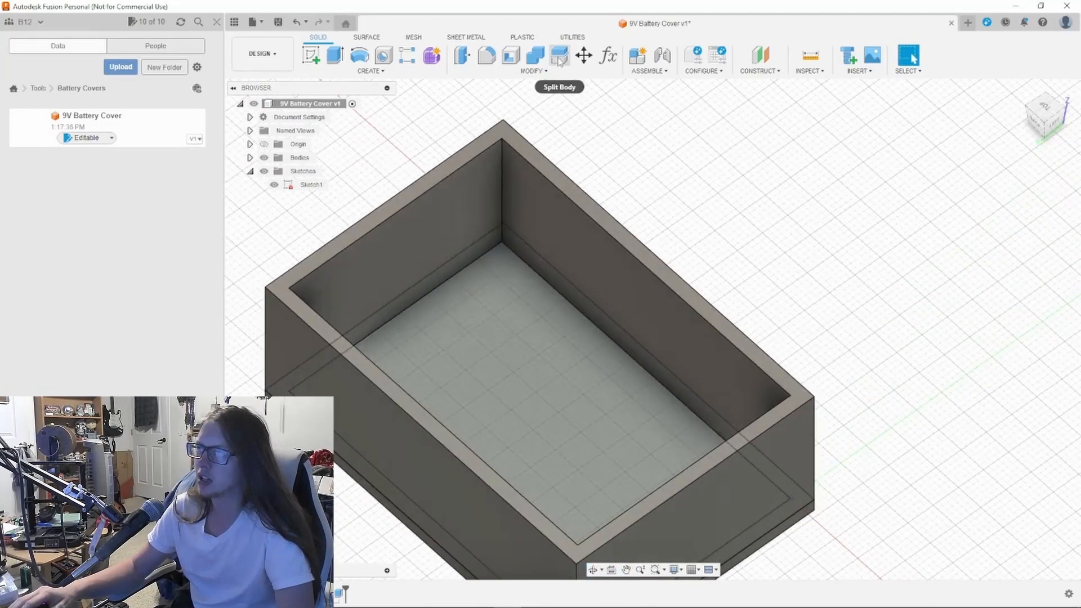
left_click(486, 55)
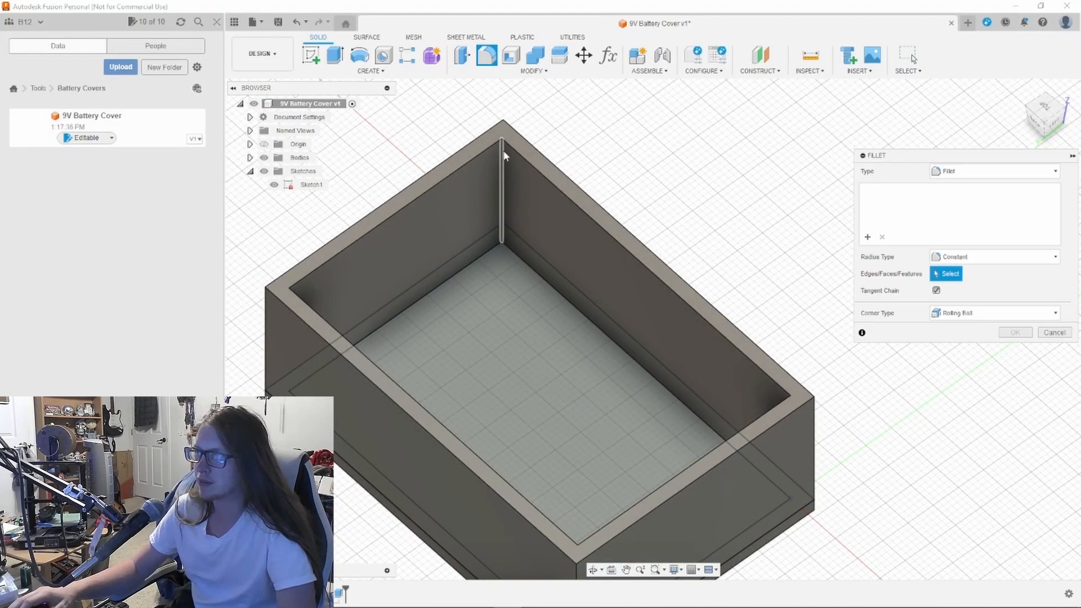
left_click(504, 152)
middle_click_drag(568, 161, 494, 140, "shift")
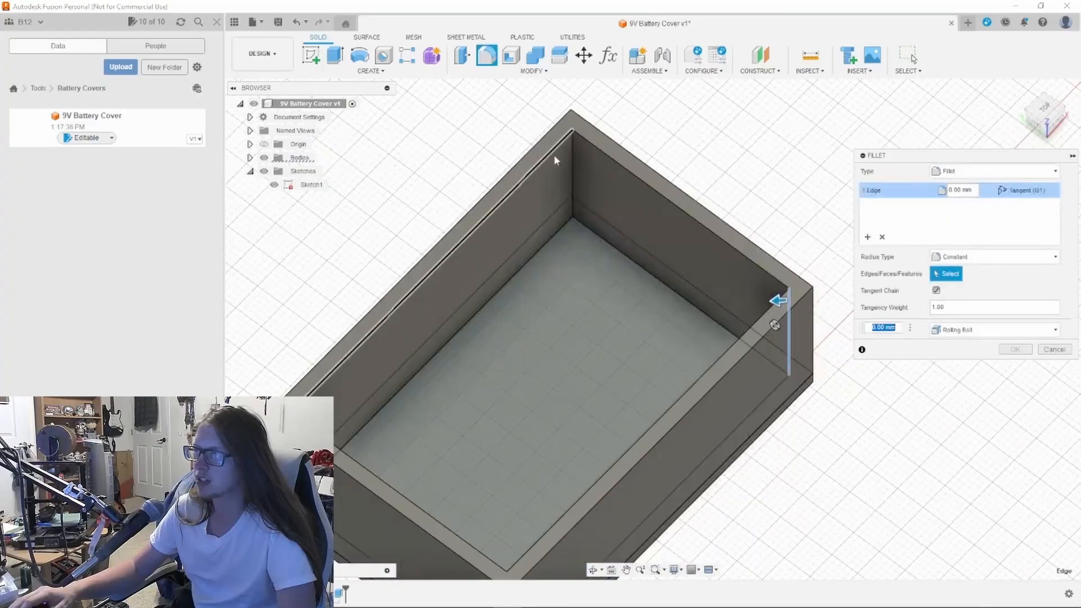
left_click(533, 71)
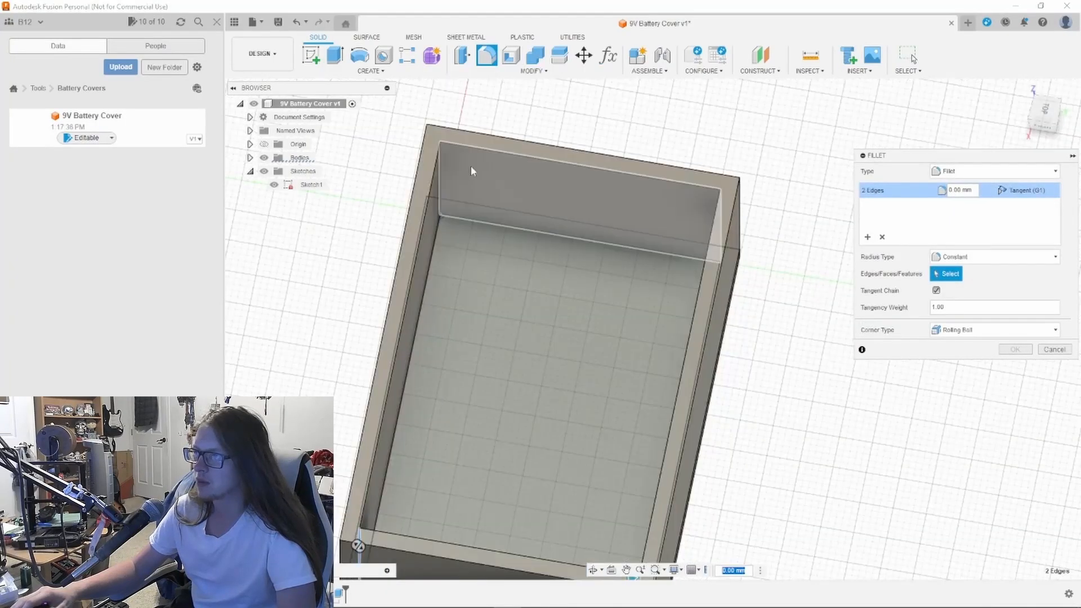
left_click(443, 169)
middle_click_drag(447, 169, 588, 197, "shift")
left_click(673, 203)
type("Rounding")
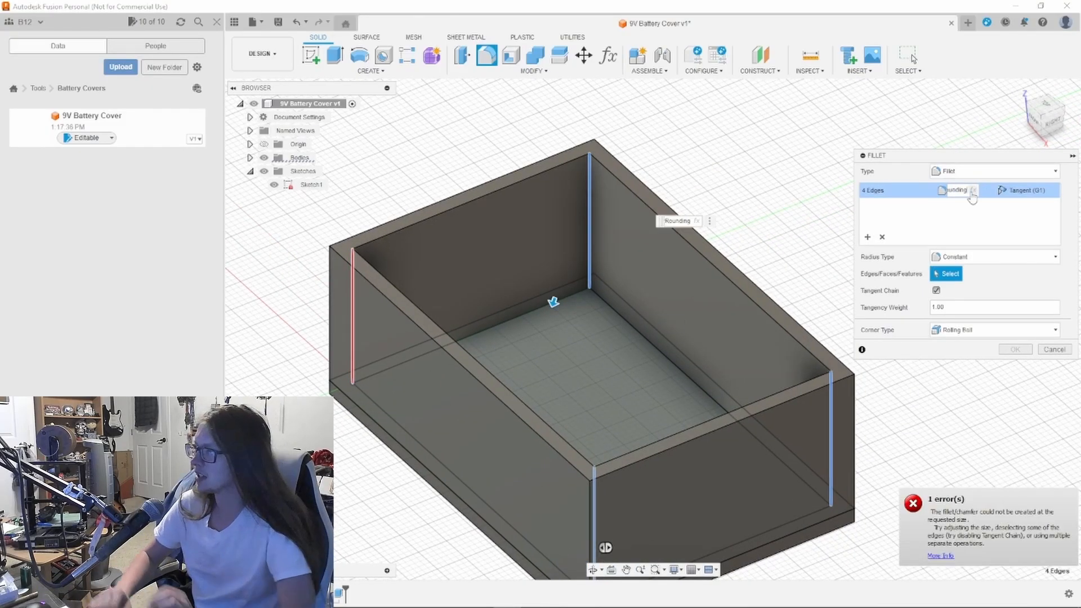
key("Return")
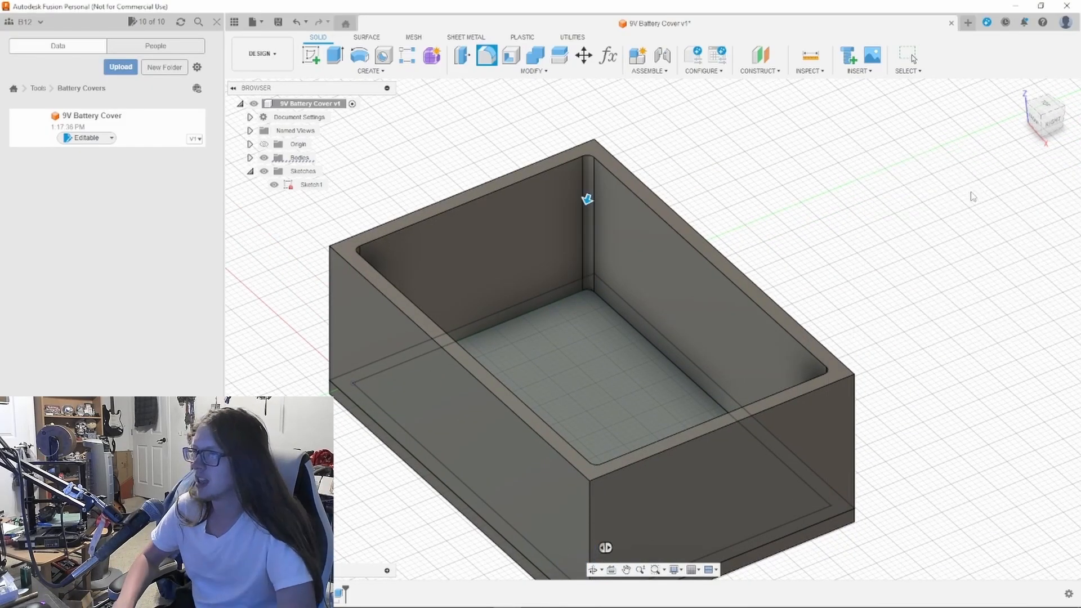
Step: Fillet the four outer vertical corner edges of the cover with radius OuterRounding
middle_click_drag(809, 248, 870, 286, "shift")
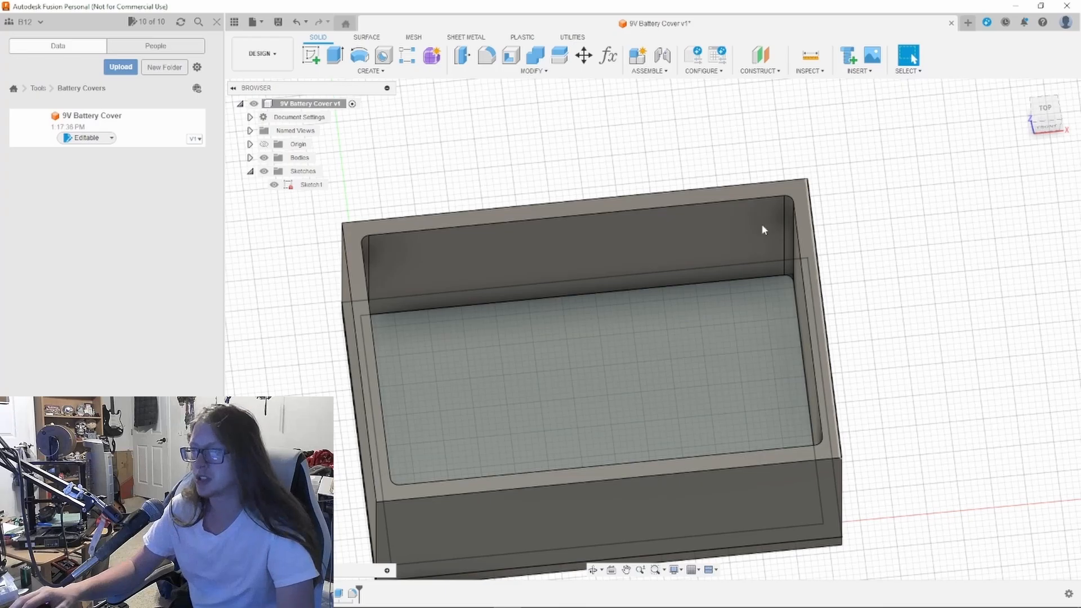
mouse_move(1000, 254)
middle_mouse_down()
mouse_move(943, 252)
mouse_move(867, 283)
middle_mouse_up()
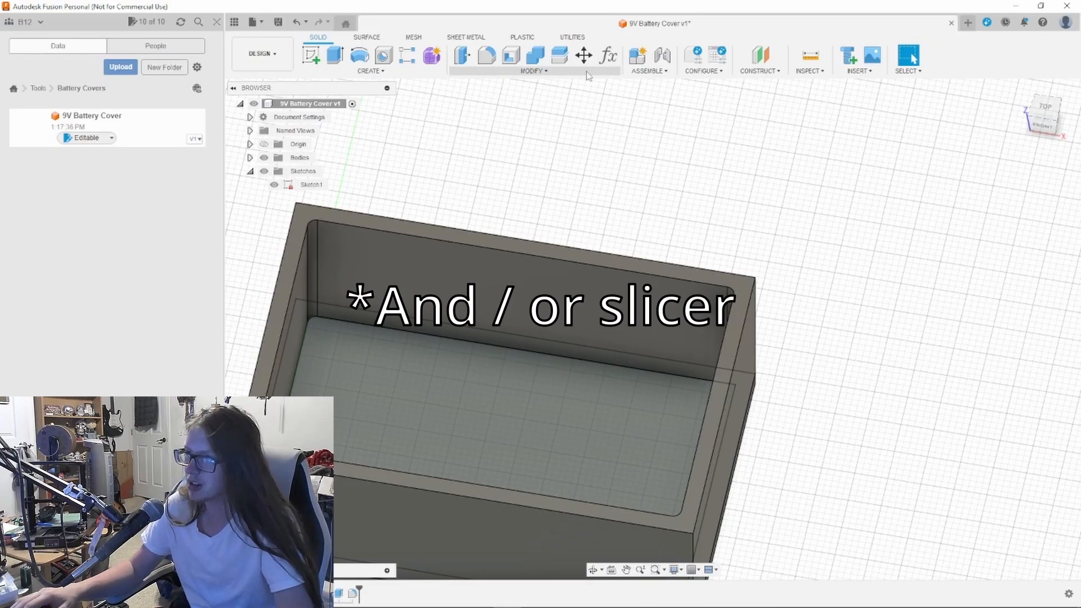
left_click(517, 73)
left_click(515, 94)
middle_click_drag(900, 332, 663, 377, "shift")
left_click(518, 424)
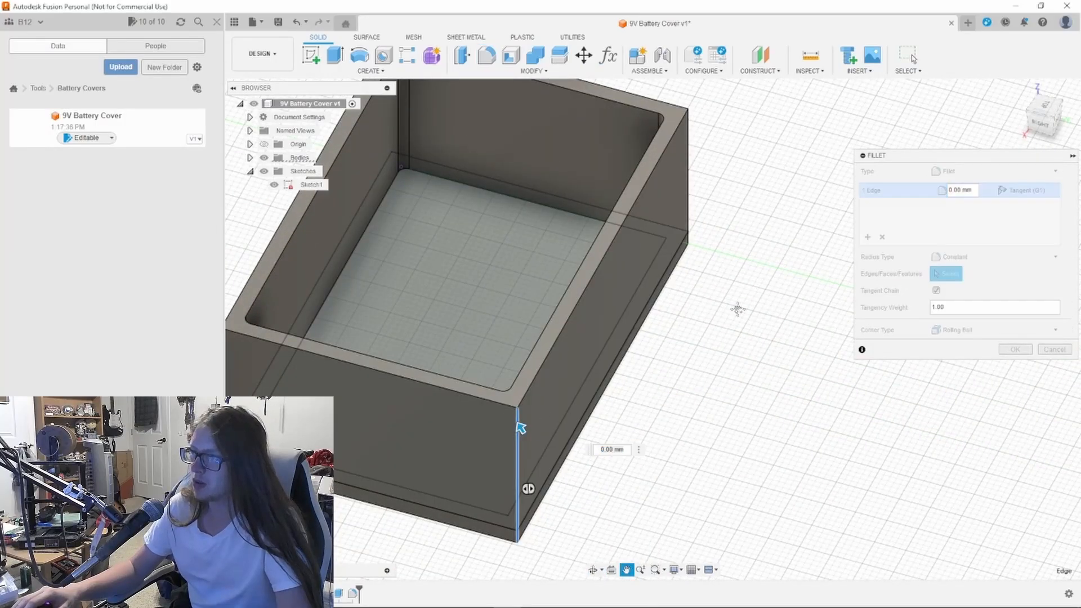
middle_click_drag(736, 309, 688, 399)
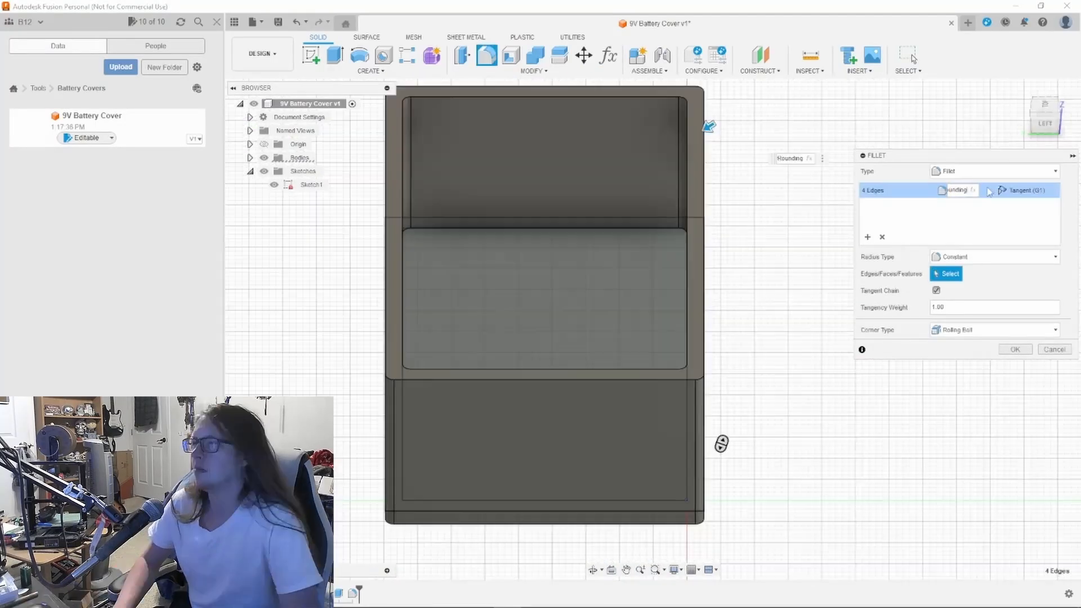
key("Return")
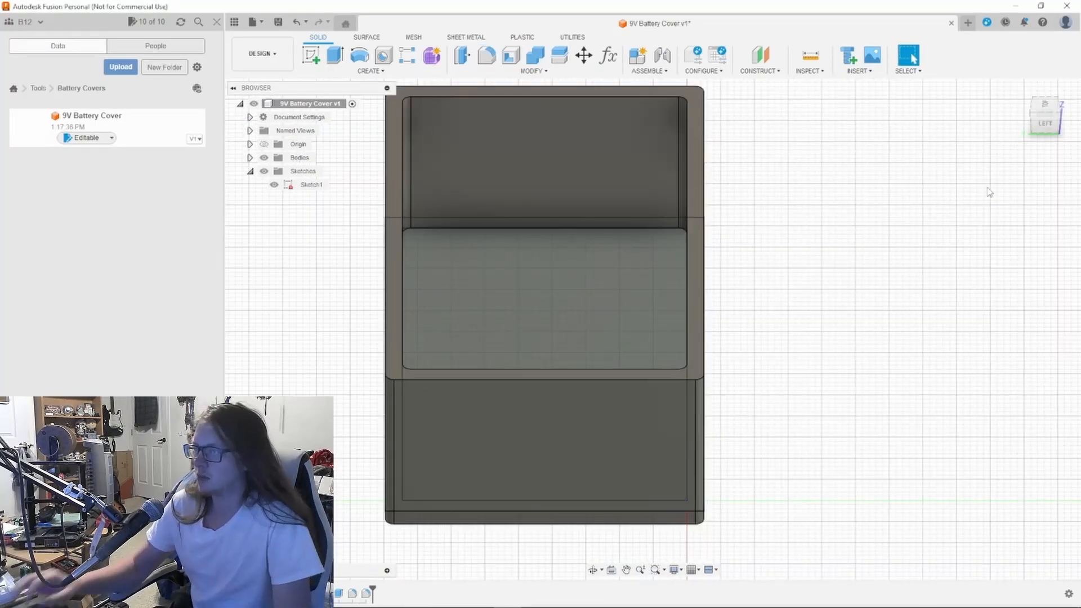
Step: Examine the cover's rounded inner and outer corners and its wall ring from above
middle_click_drag(929, 261, 876, 301, "shift")
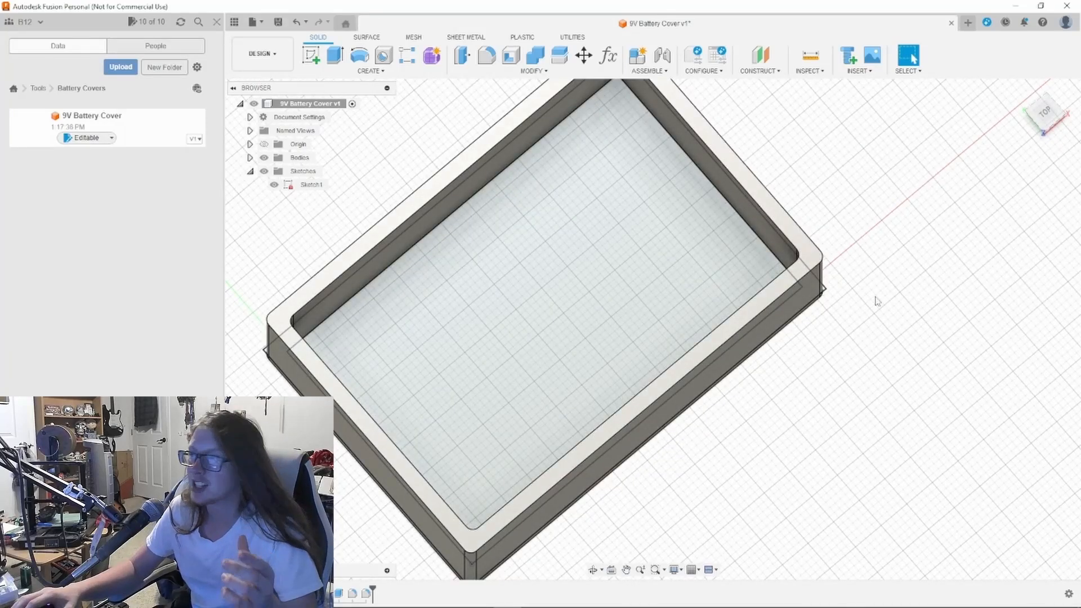
scroll(875, 299, "up", 2)
scroll(874, 299, "down", 5)
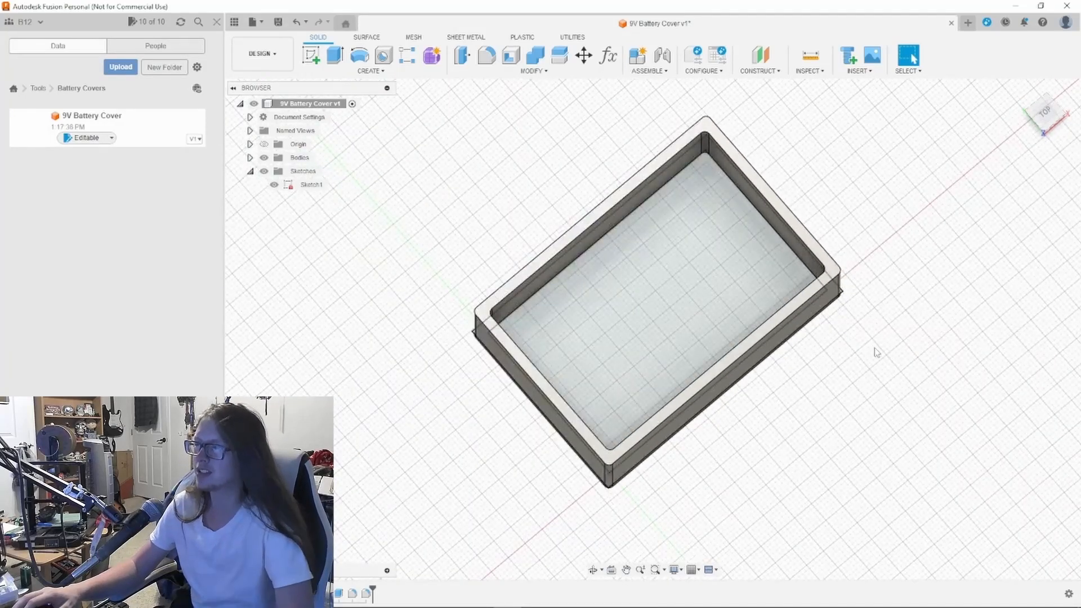
middle_click_drag(877, 353, 690, 348, "shift")
scroll(847, 339, "up", 3)
scroll(846, 339, "down", 8)
scroll(733, 304, "up", 5)
middle_click_drag(745, 296, 844, 208)
middle_click_drag(820, 357, 861, 362, "shift")
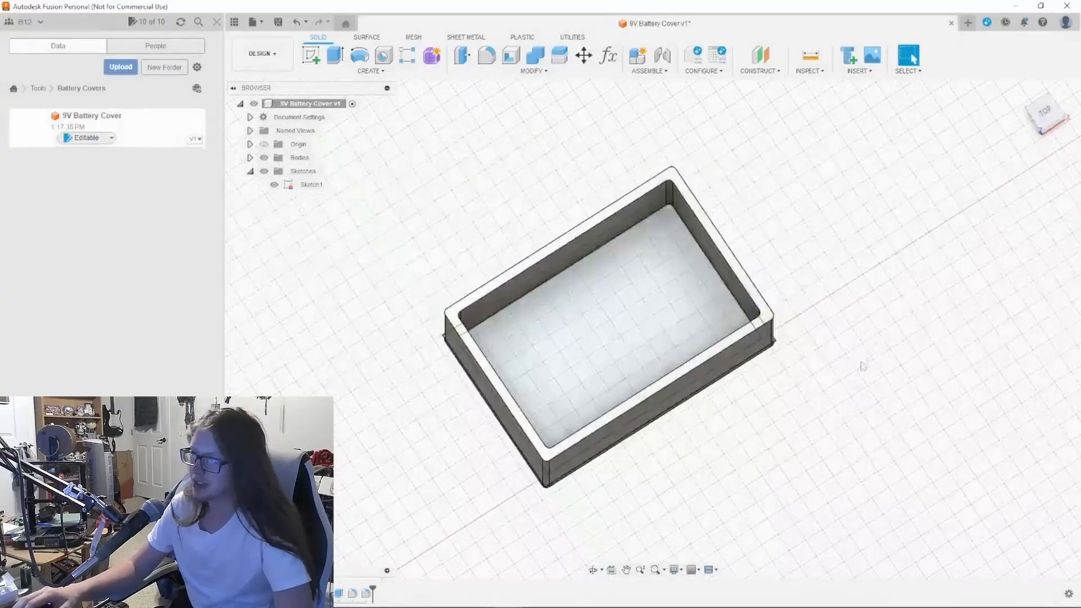
scroll(821, 439, "down", 2)
scroll(848, 408, "up", 6)
scroll(857, 396, "down", 2)
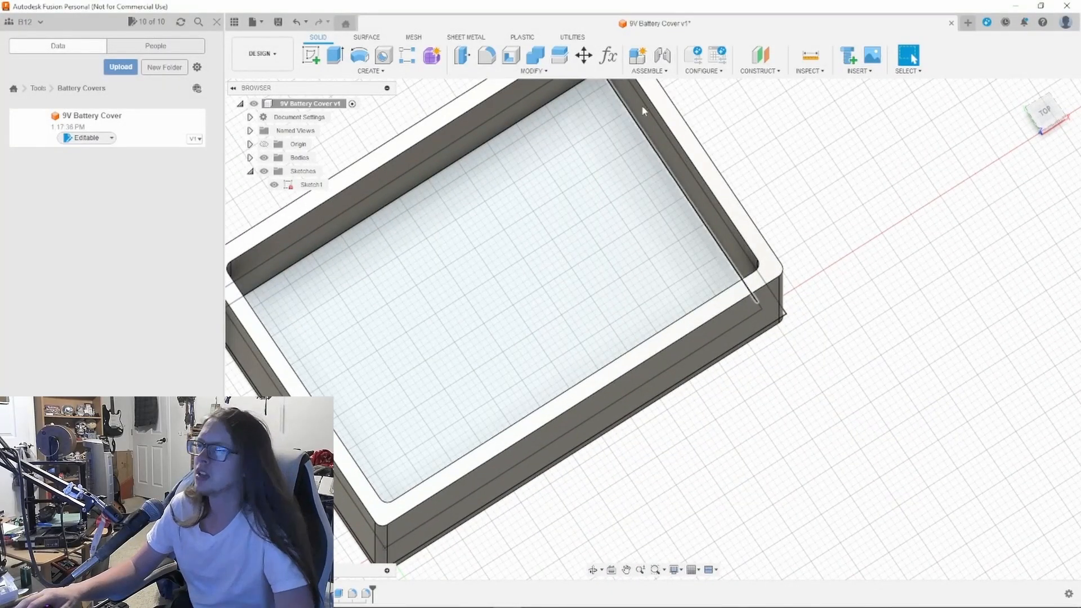
middle_click_drag(788, 125, 851, 213)
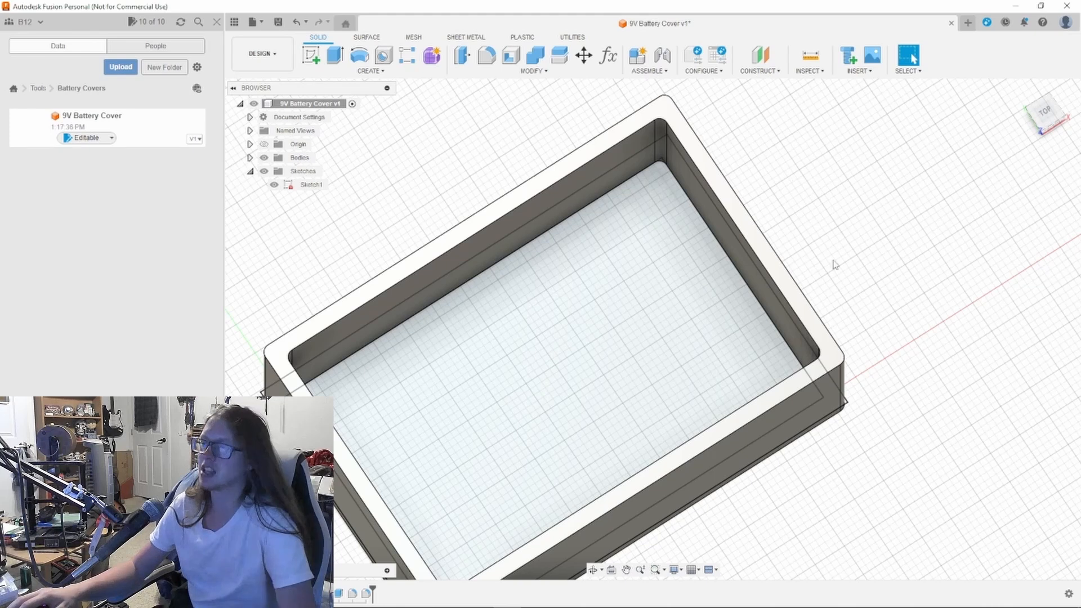
Step: Fillet the full chain of edges around the cover's bottom face with radius OuterRounding
middle_click_drag(890, 395, 845, 270, "shift")
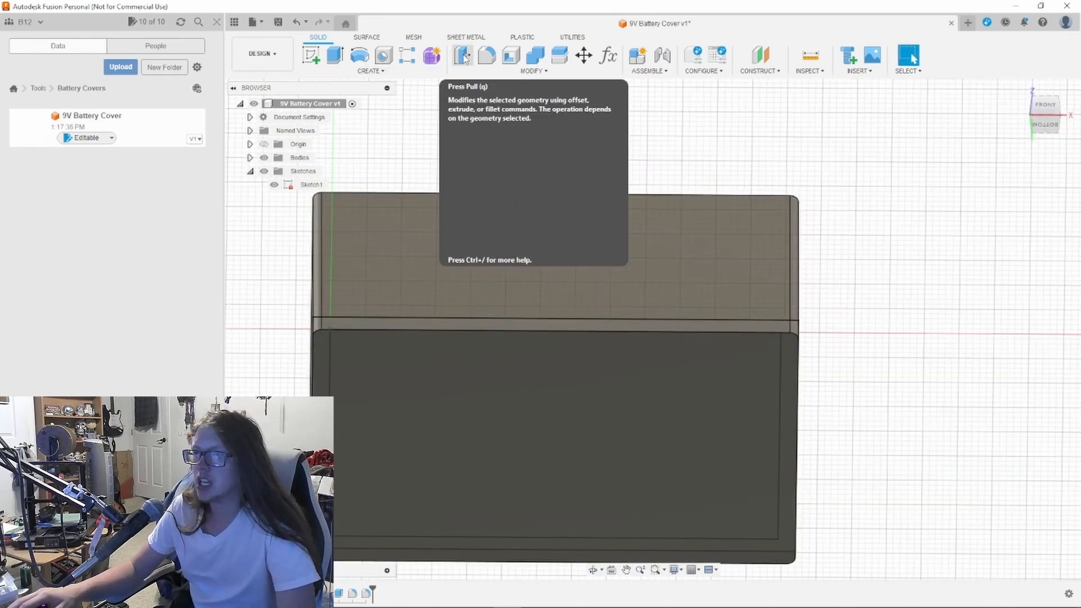
left_click(546, 71)
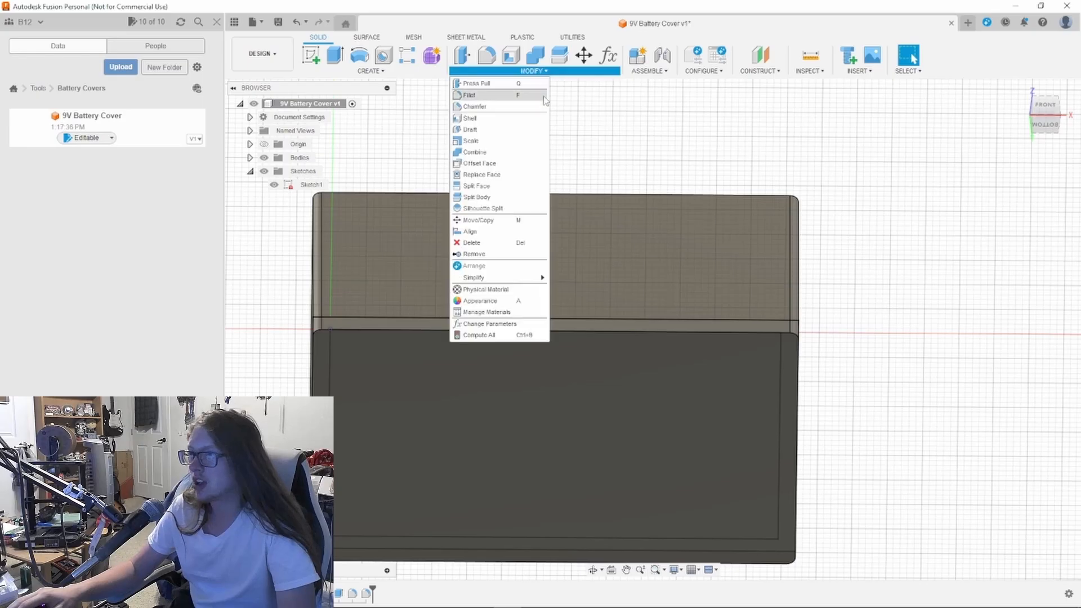
left_click(495, 95)
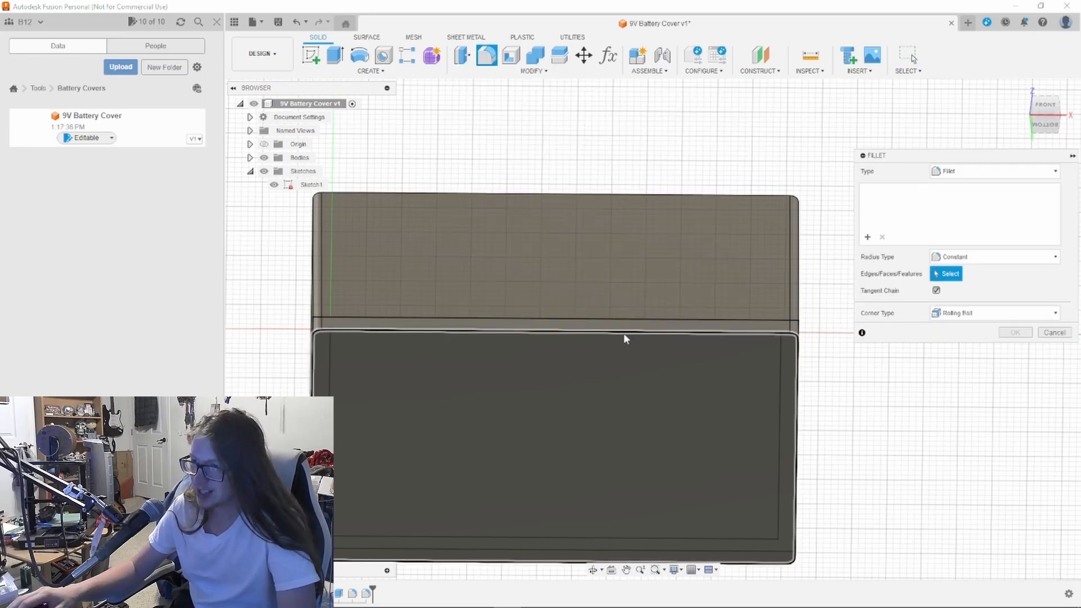
left_click(624, 336)
middle_click_drag(818, 415, 682, 430)
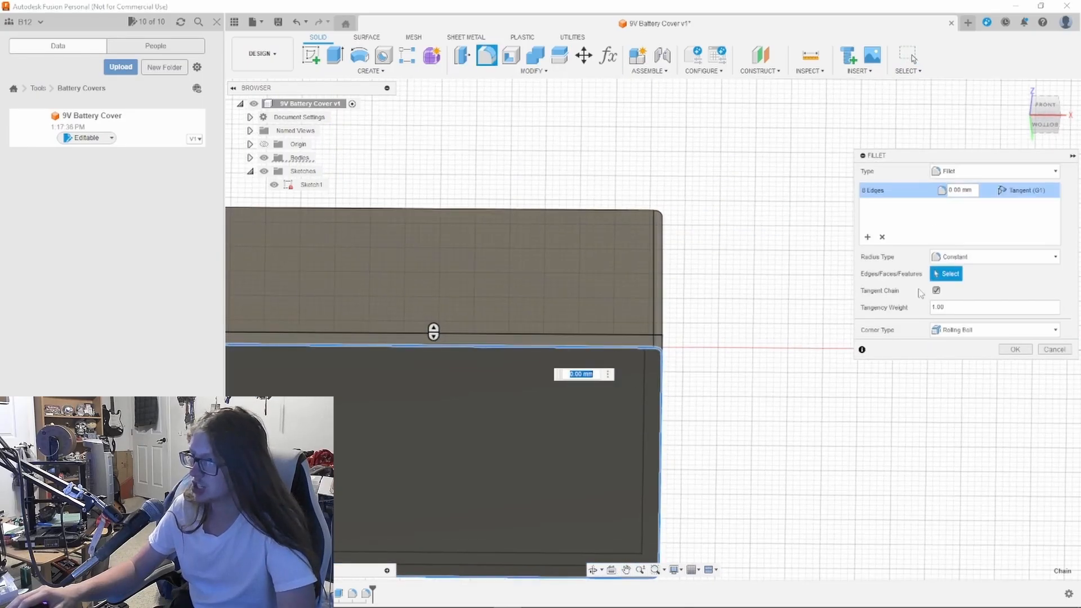
double_click(974, 191)
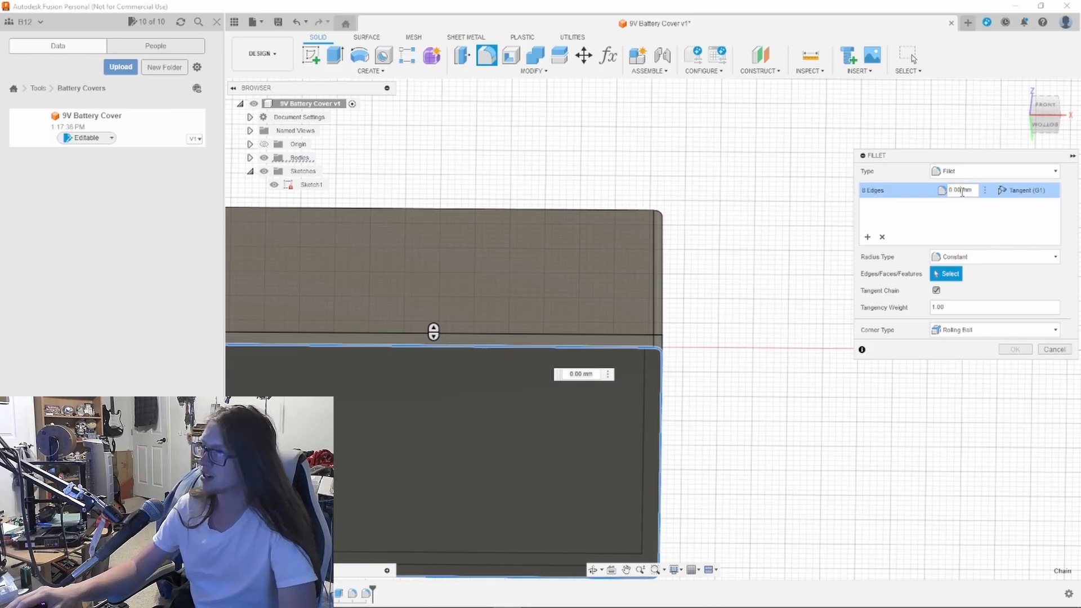
key("BackSpace")
key("BackSpace")
key("BackSpace")
key("BackSpace")
key("ctrl+v")
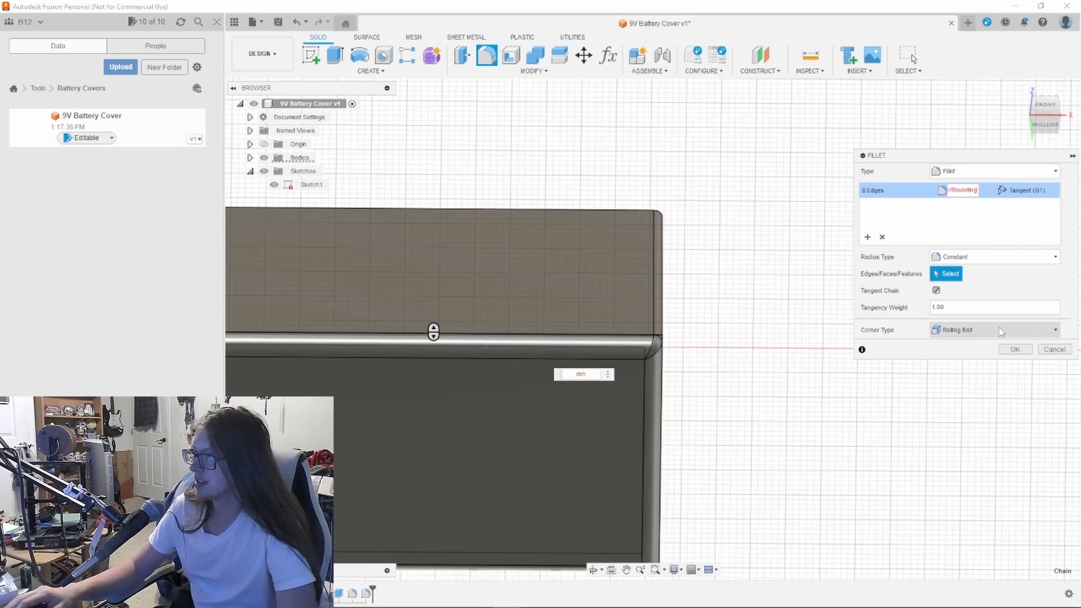
scroll(734, 383, "down", 3)
middle_click_drag(767, 304, 796, 321, "shift")
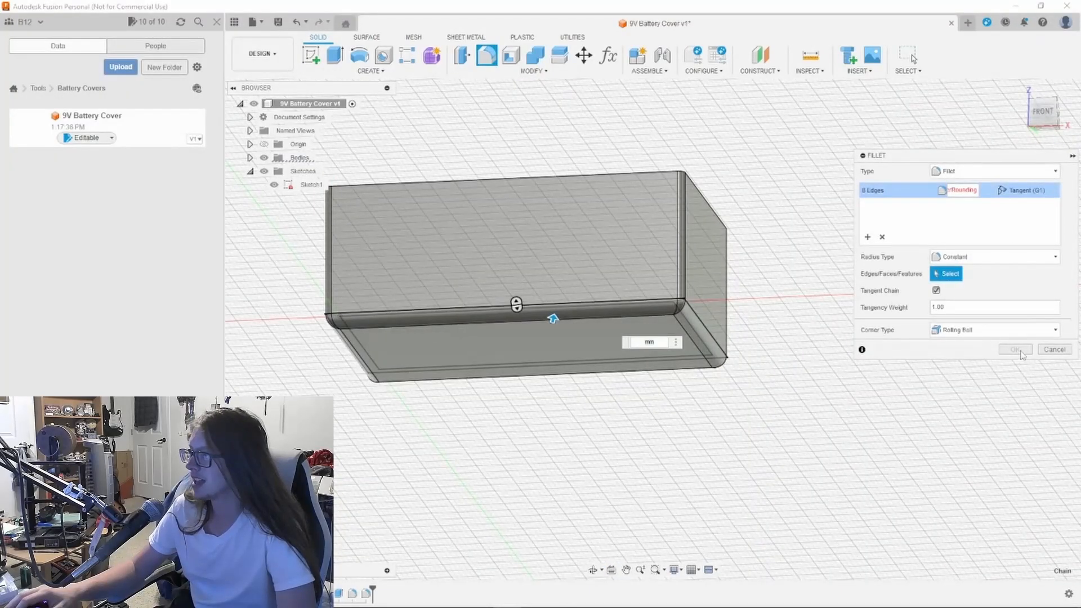
left_click(966, 190)
key("BackSpace")
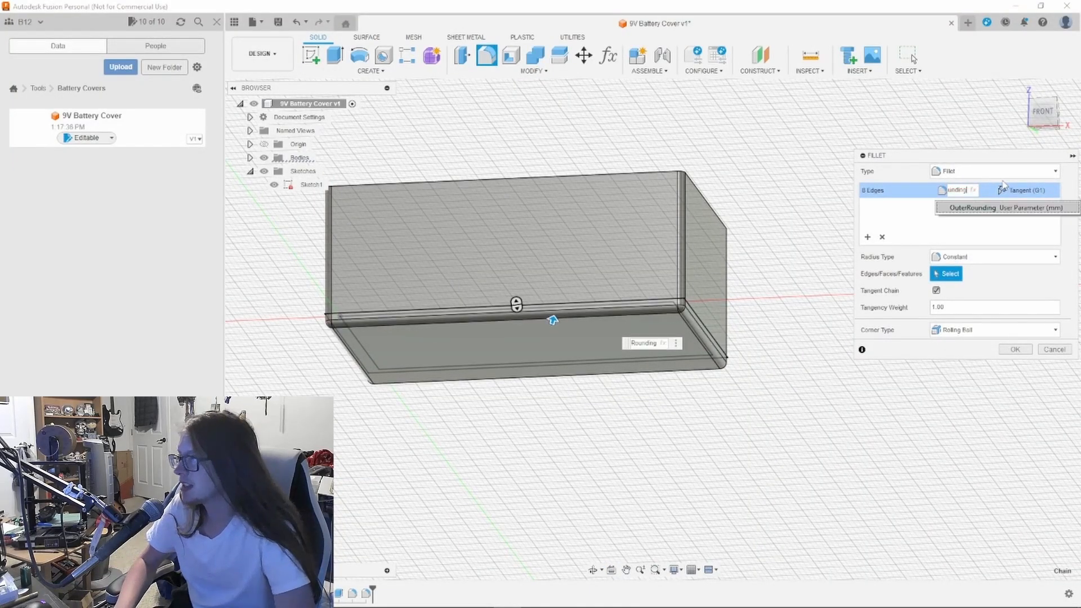
key("Return")
key("Return")
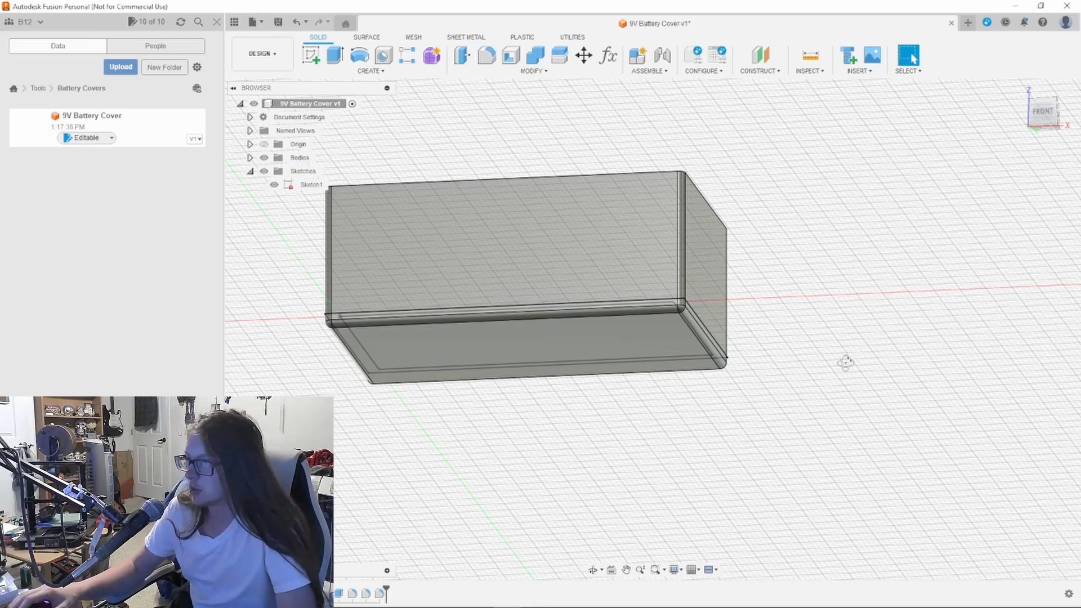
Step: Set up a mesh export of the cover body as binary STL in millimetres with Medium refinement
middle_click_drag(844, 362, 868, 415, "shift")
scroll(802, 337, "down", 2)
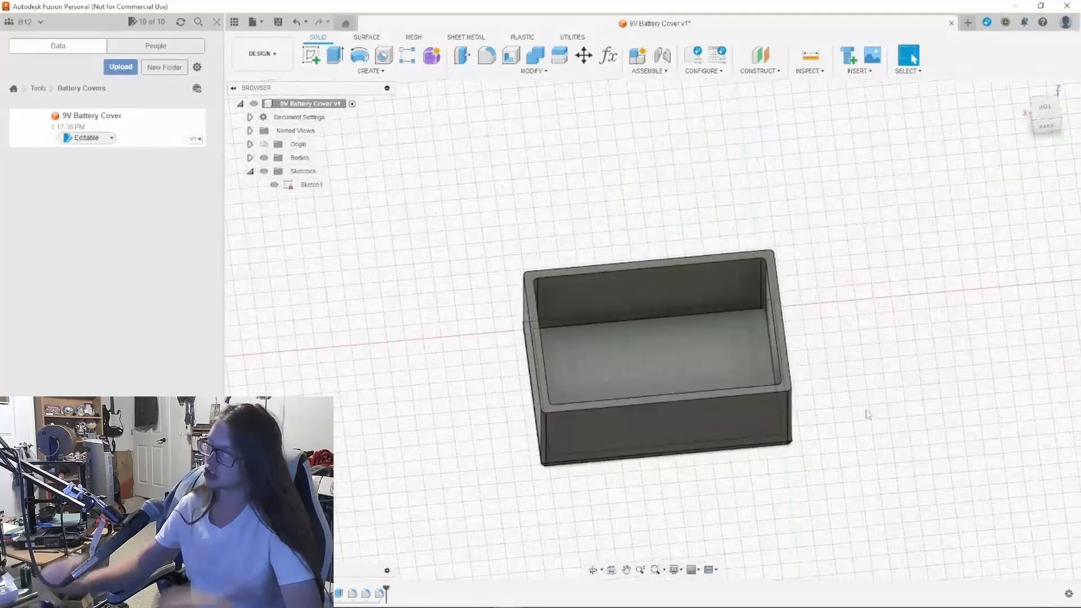
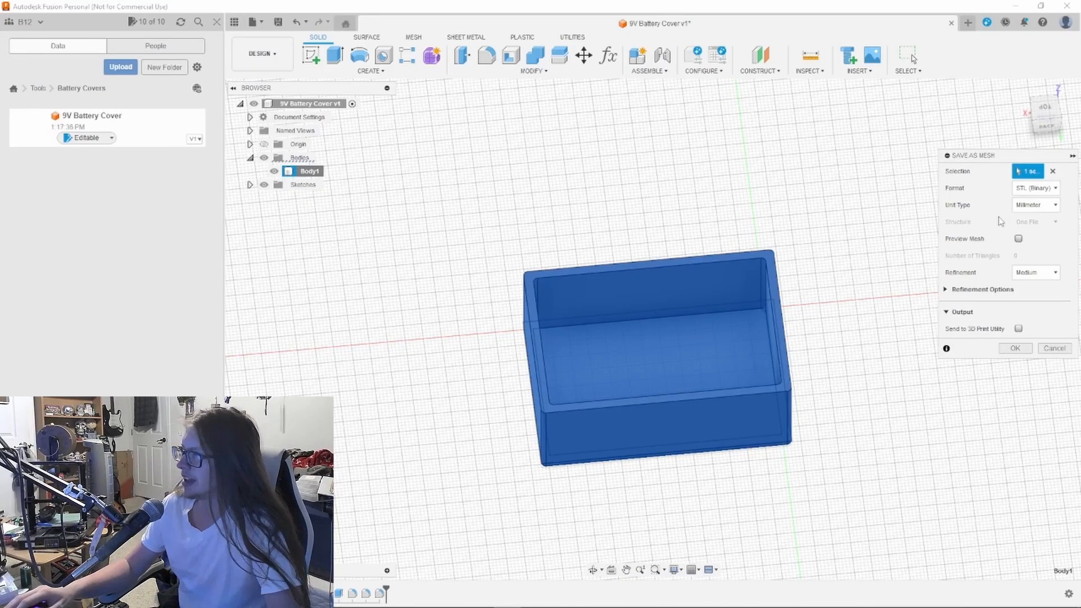
left_click(947, 289)
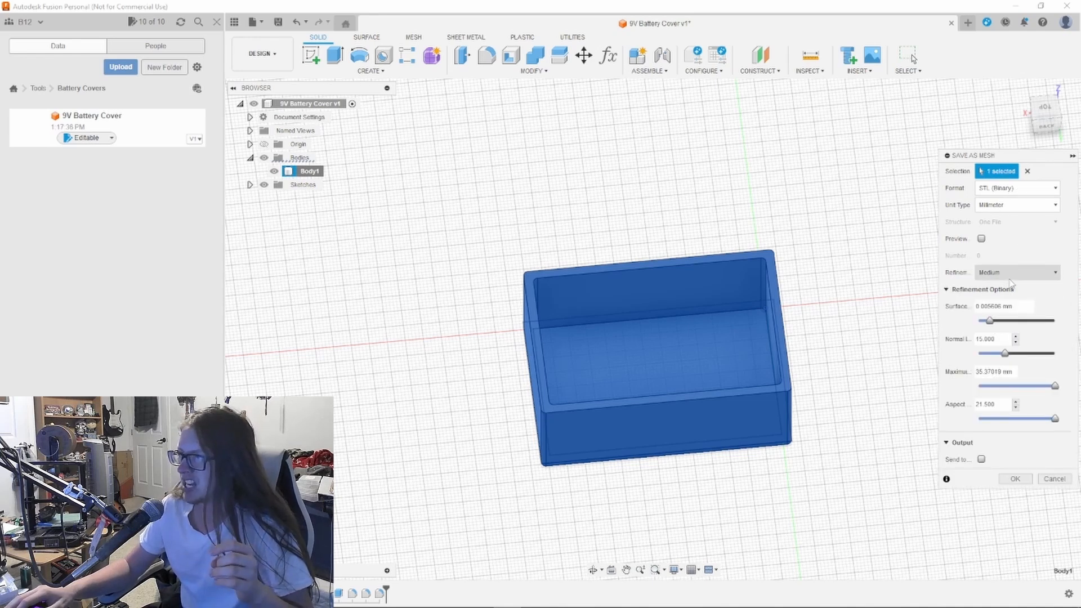
left_click(1011, 278)
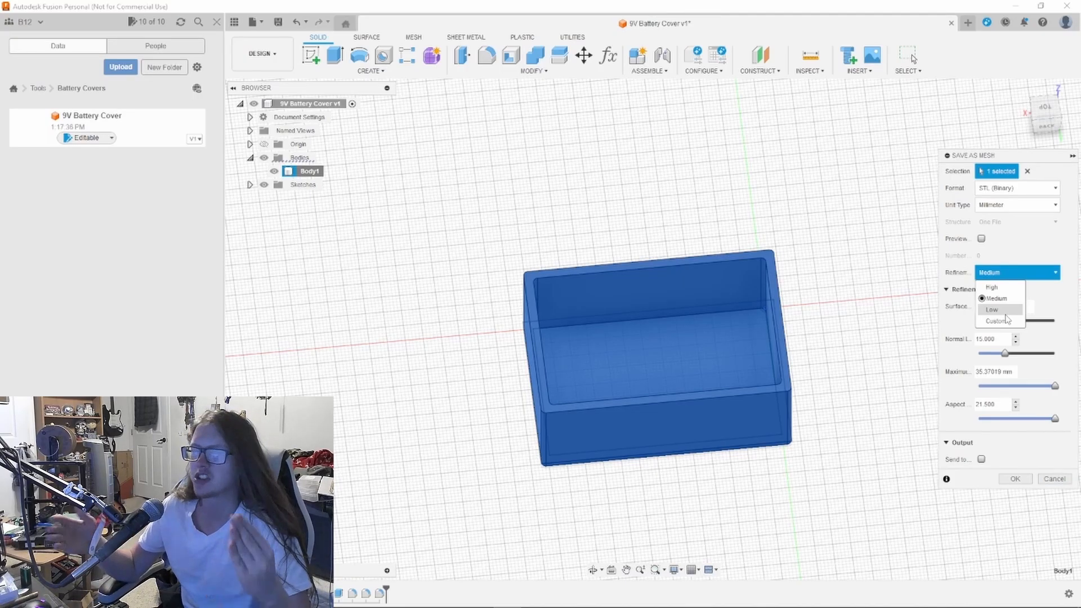
left_click(1006, 271)
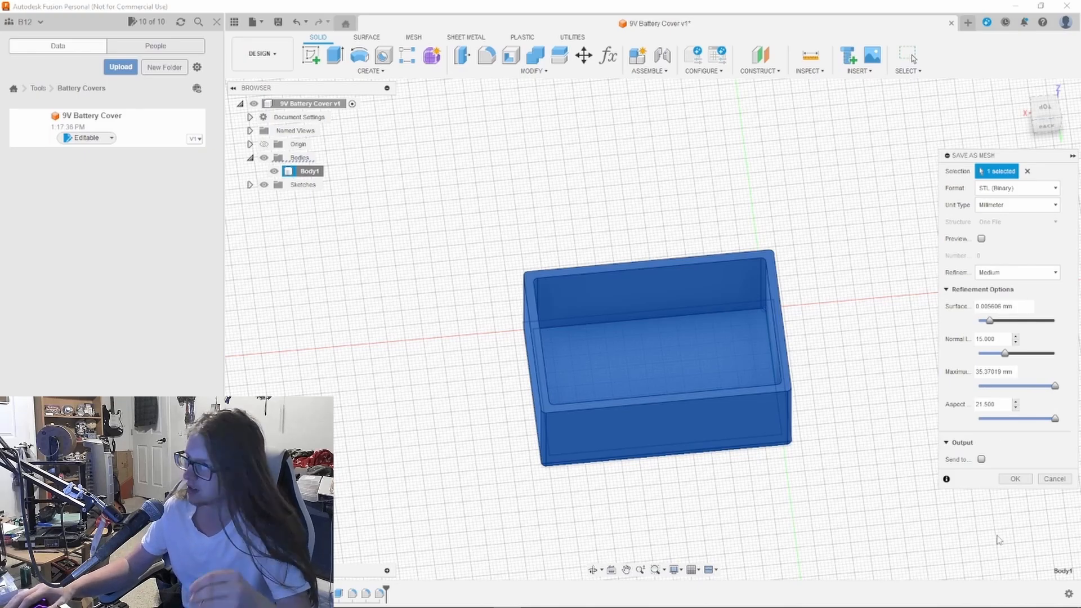
Step: Save the STL as "9V Battery Cover- Thin - No Terminal Slots" in E:/3D Projects/Tools/Battery Cover, and save the design as a new version
left_click(1015, 479)
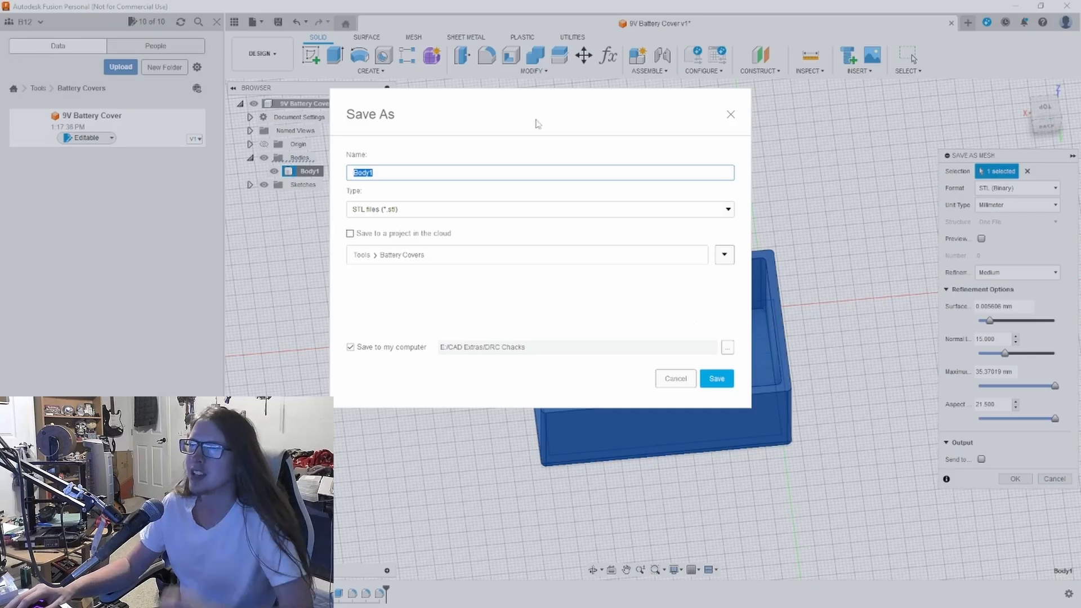
left_click(728, 349)
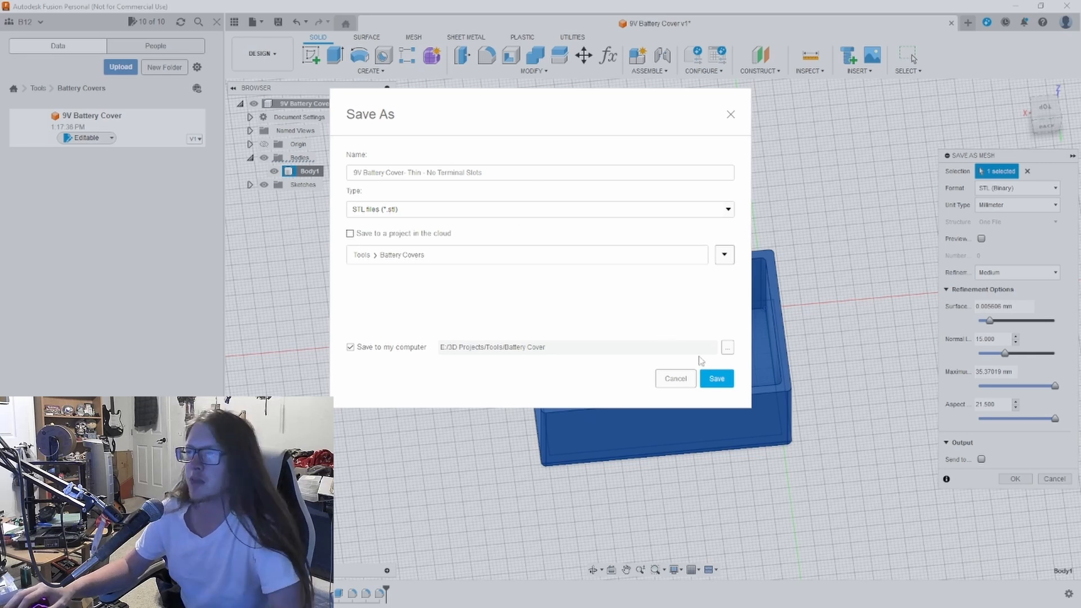
left_click(716, 379)
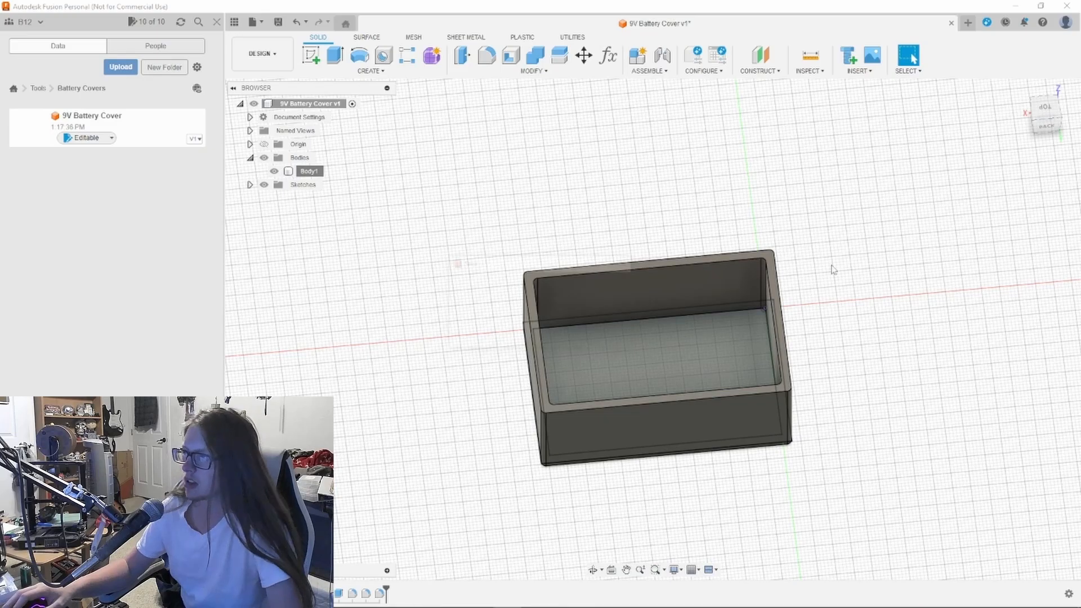
key("ctrl+s")
left_click(541, 336)
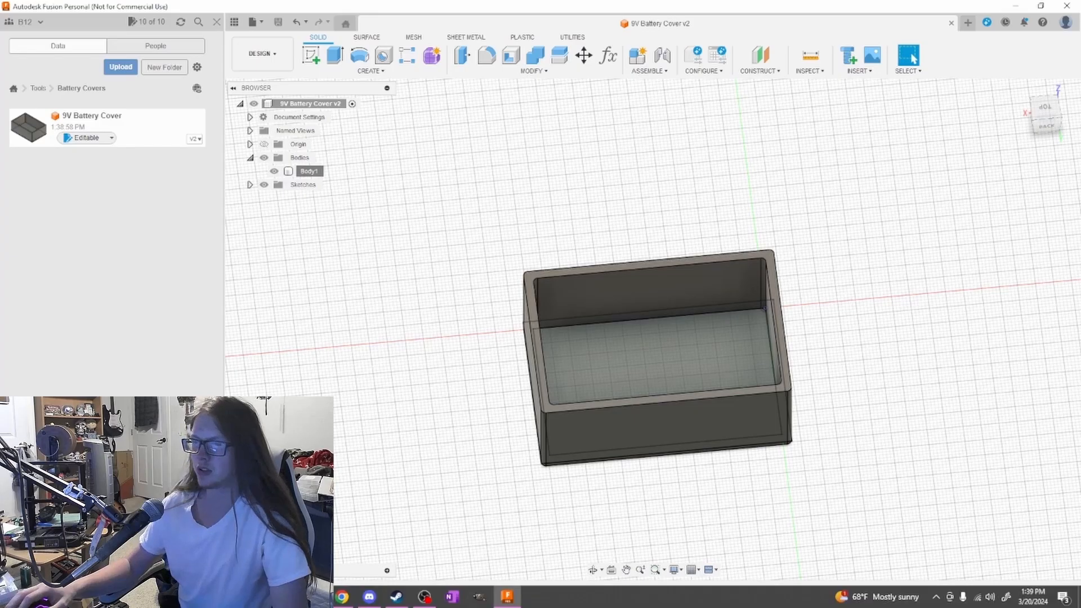
Step: Switch to Bambu Studio, load the exported battery cover STL onto the plate and slice it
key("super")
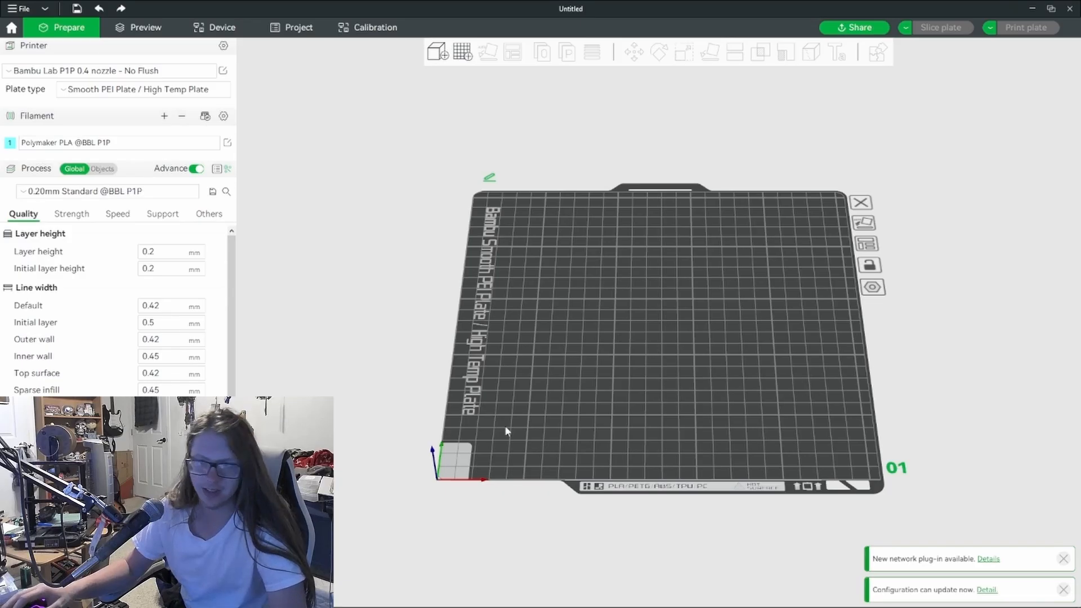
scroll(678, 363, "up", 9)
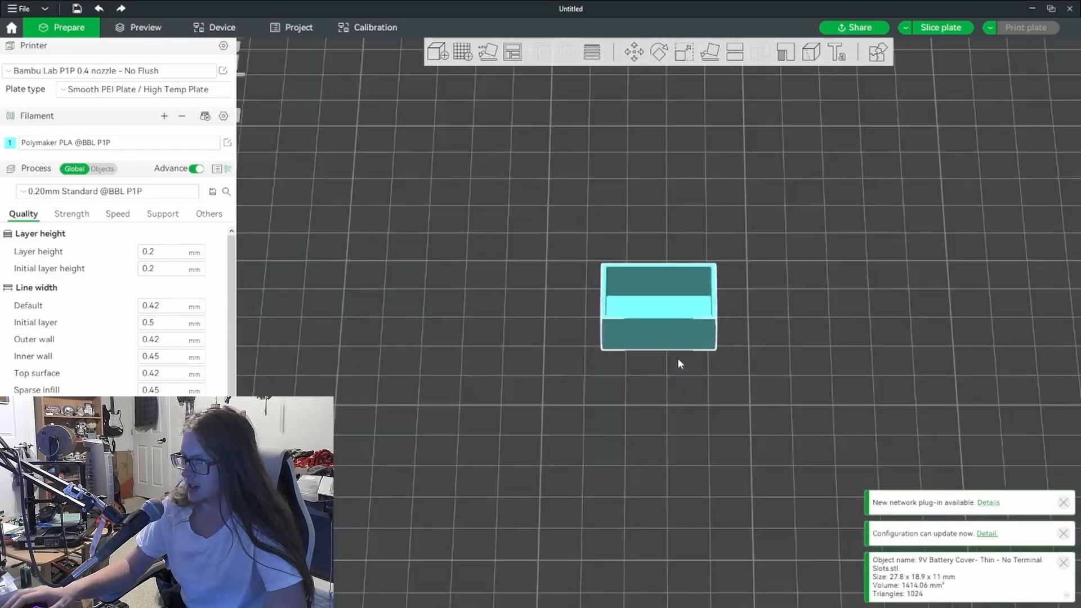
scroll(678, 363, "up", 2)
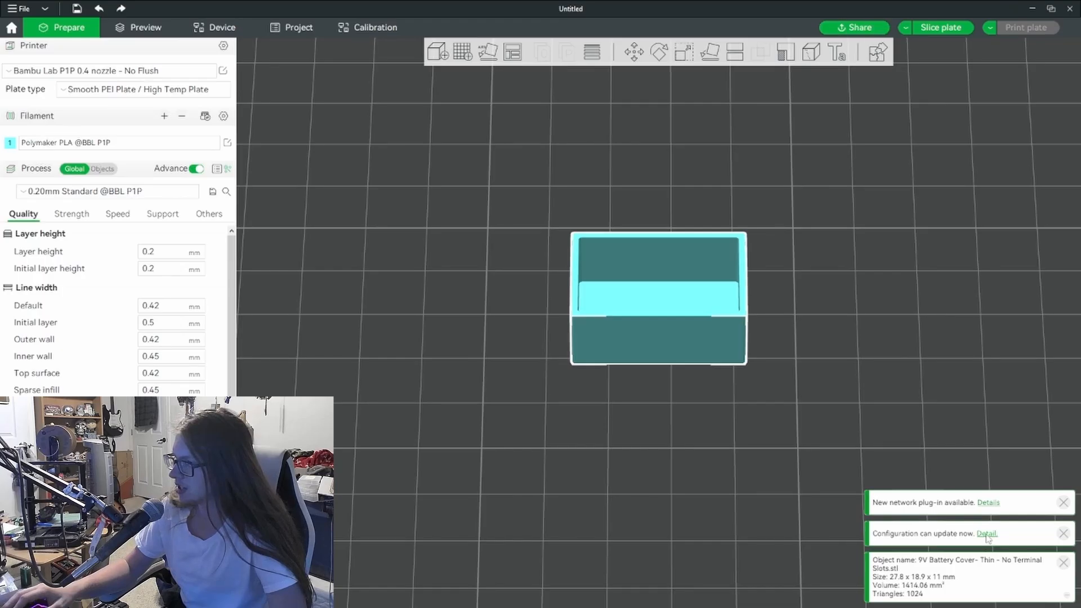
left_click(950, 24)
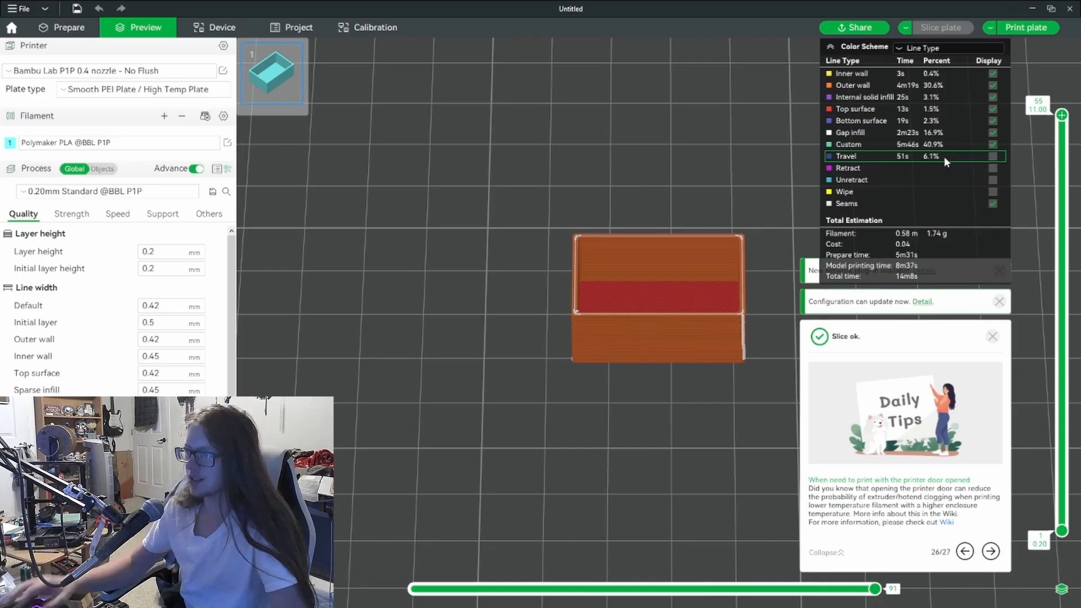
Step: Check the seams at the sliced cover's corners, set the seam position to Back and slice the plate again
scroll(640, 481, "up", 6)
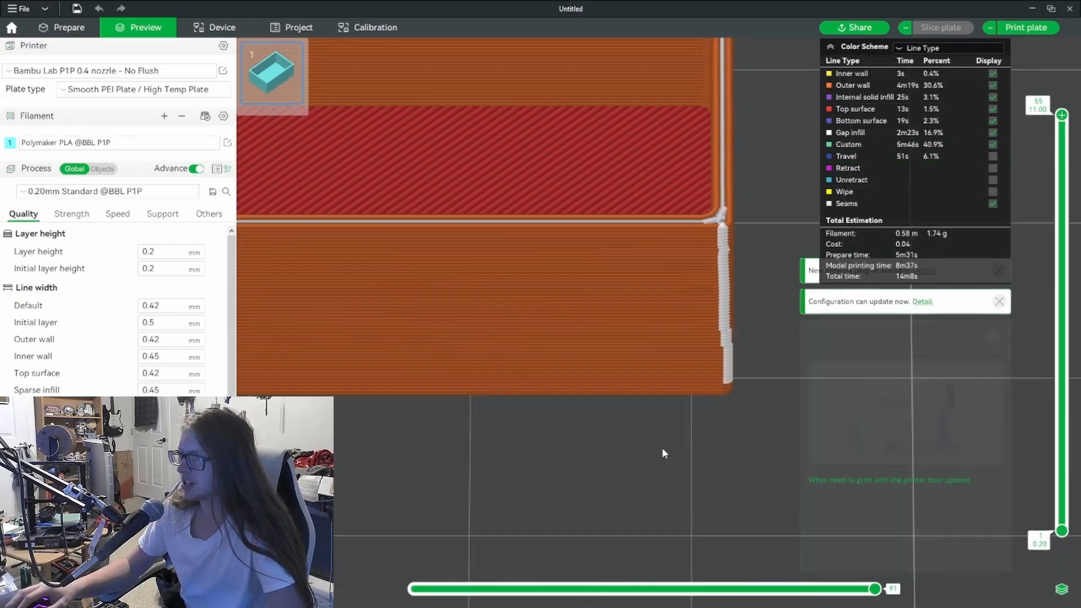
left_click_drag(663, 447, 488, 383)
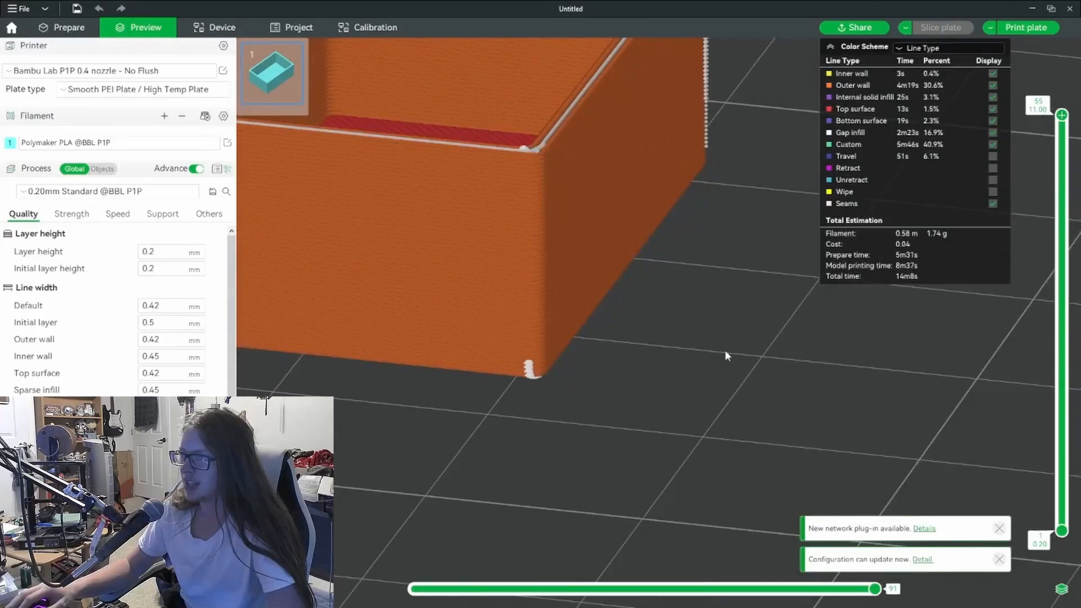
left_click_drag(726, 352, 691, 355)
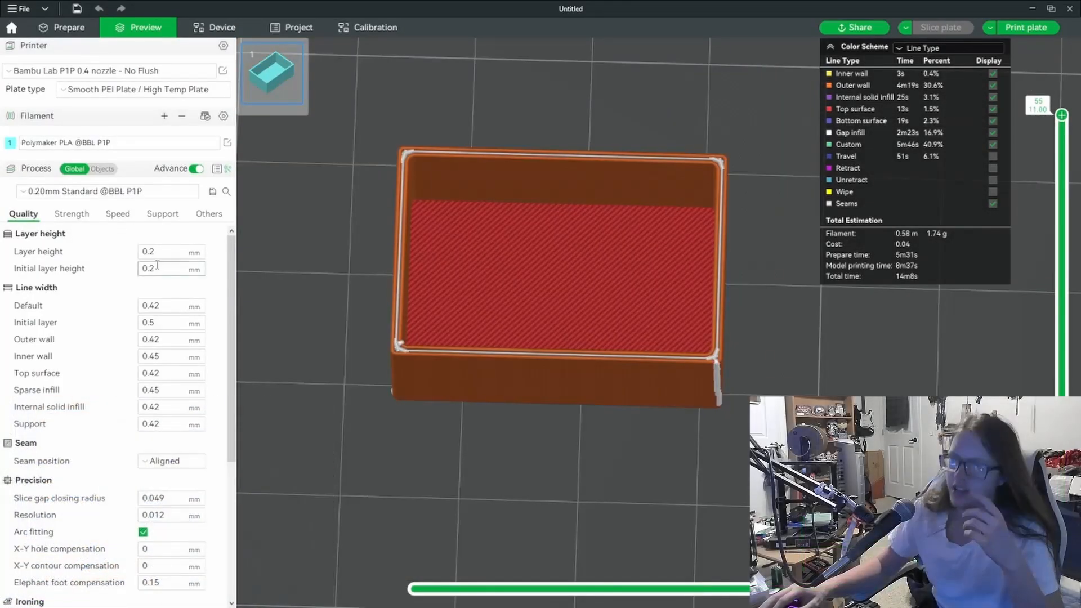
left_click(72, 214)
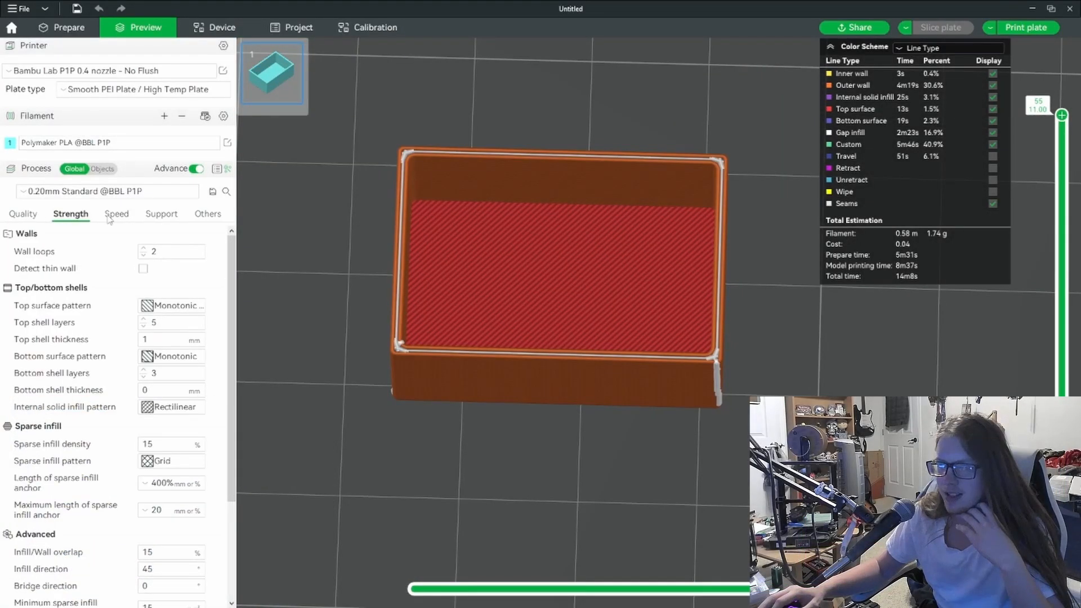
left_click(28, 214)
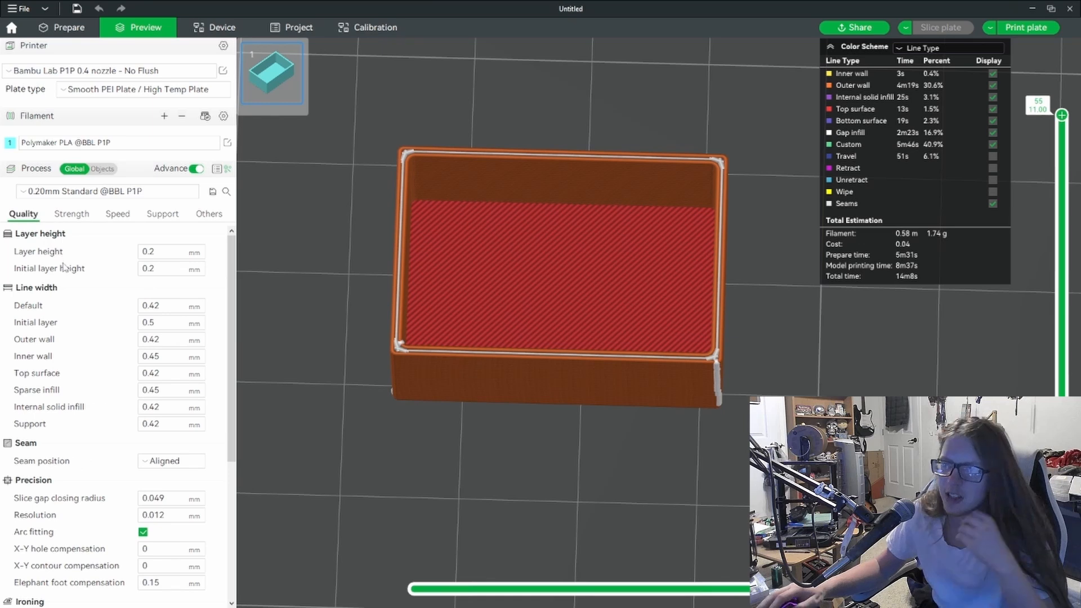
scroll(64, 267, "down", 2)
left_click(169, 393)
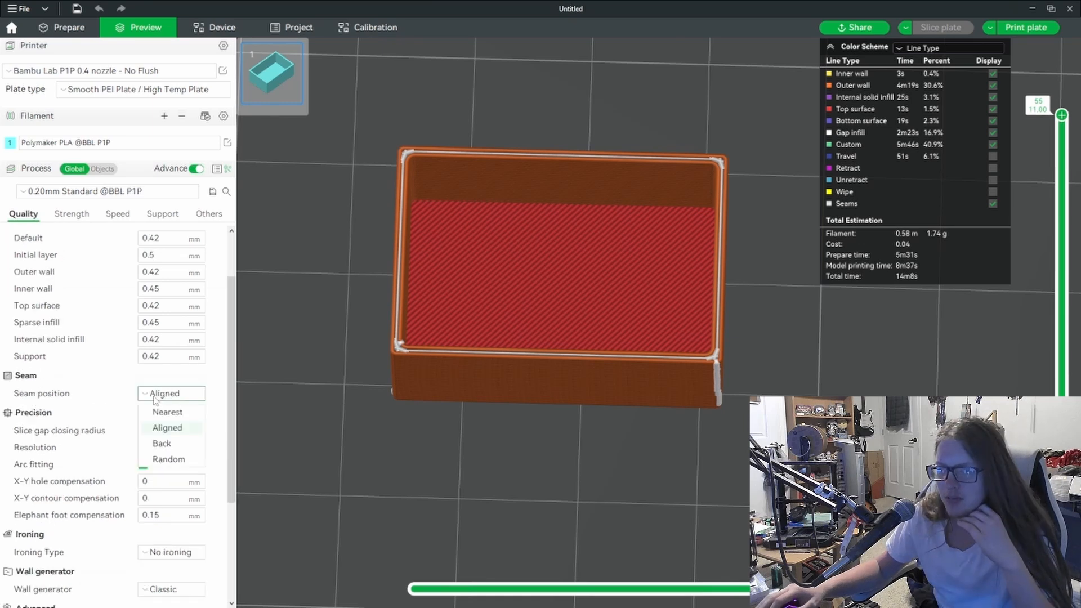
left_click(172, 444)
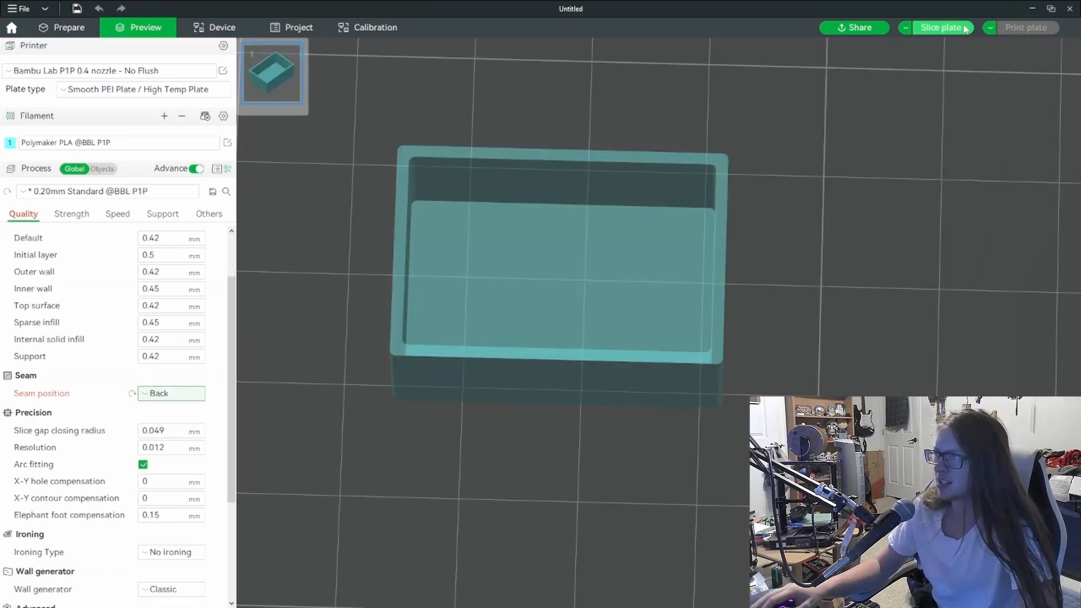
left_click(940, 27)
Step: Examine the resliced cover's seam placement and layers, along with the Strength print settings
left_click_drag(562, 98, 800, 121)
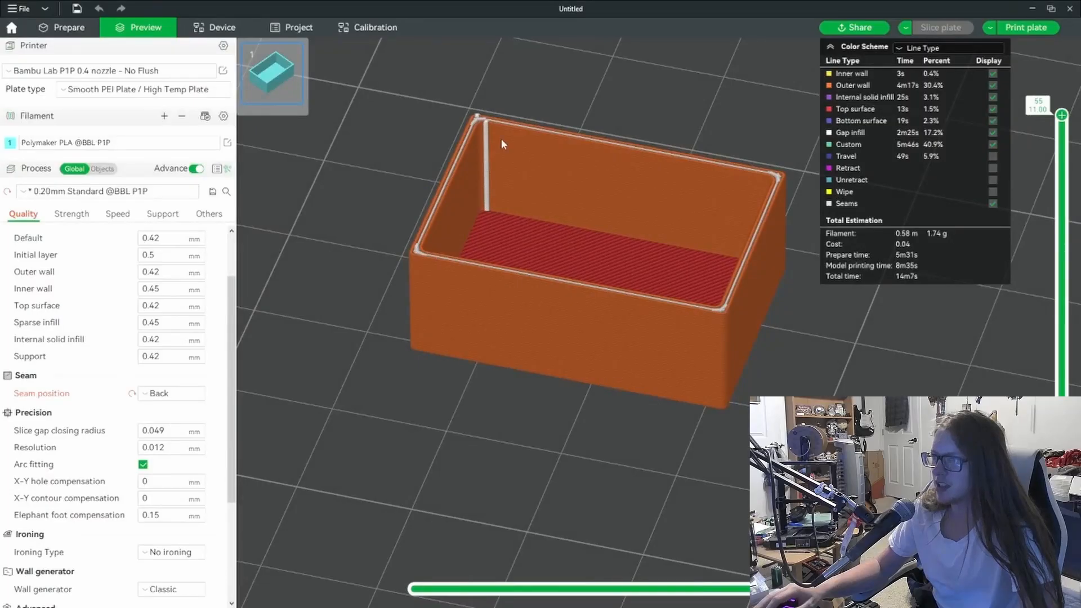
left_click_drag(593, 93, 591, 119)
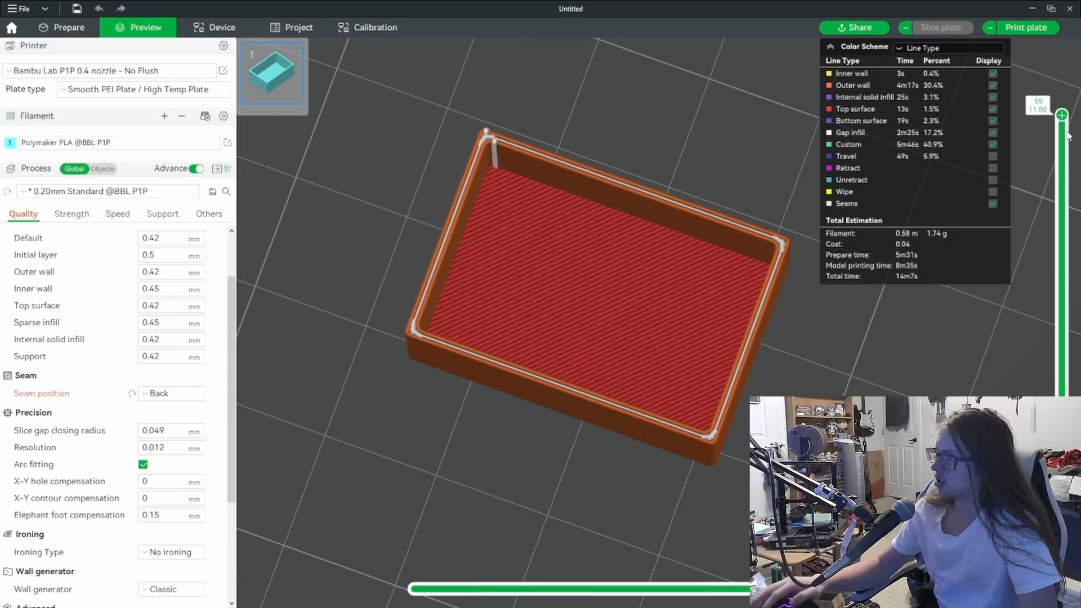
left_click_drag(1062, 116, 1062, 428)
left_click_drag(1062, 532, 1062, 115)
left_click_drag(828, 360, 836, 389)
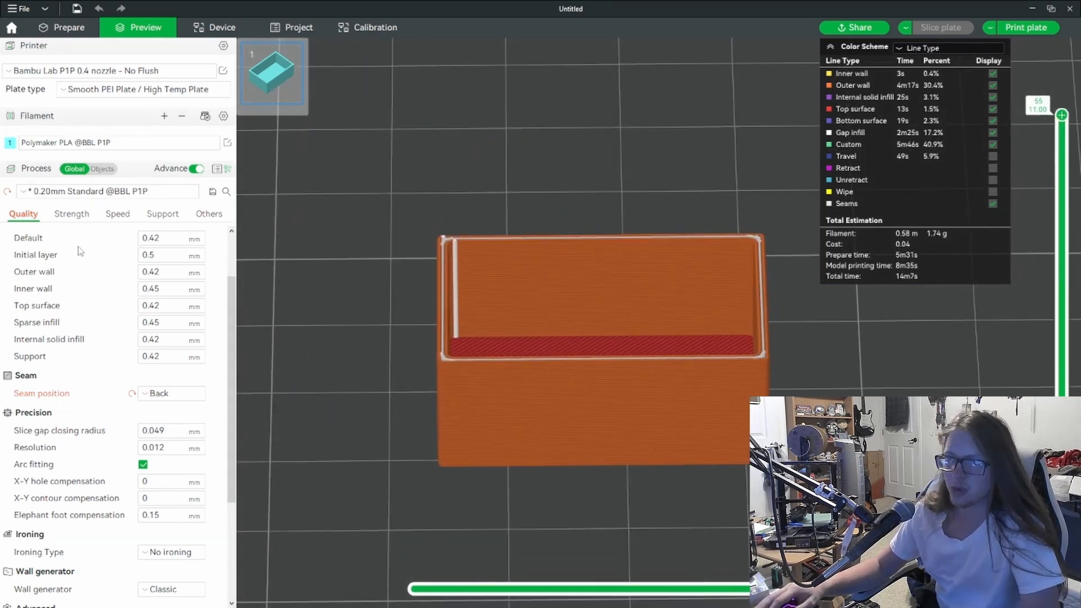
left_click(60, 222)
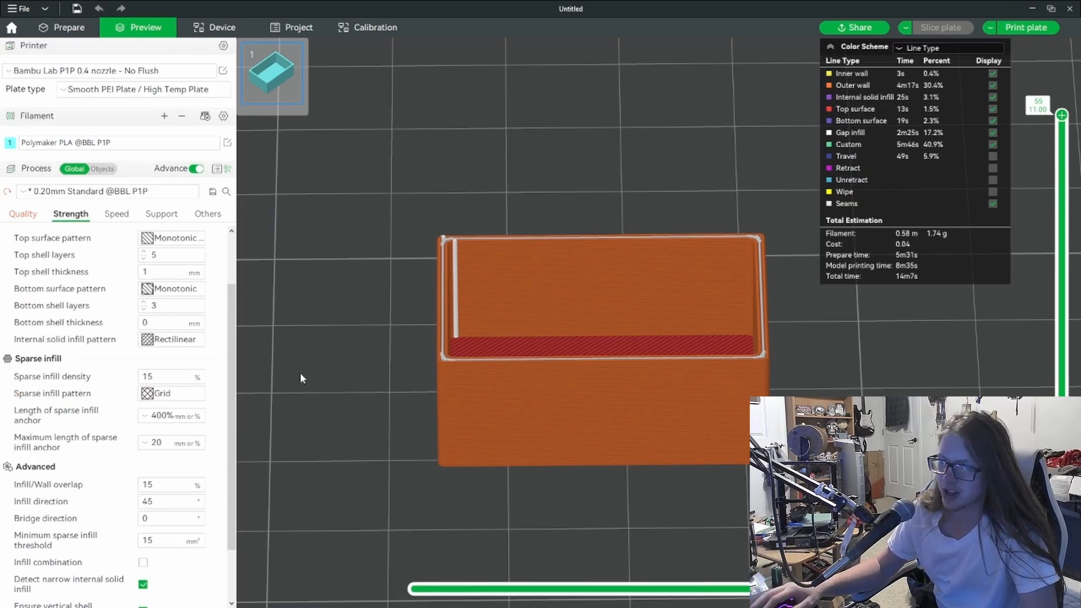
mouse_move(816, 478)
left_mouse_down()
mouse_move(817, 425)
mouse_move(817, 487)
left_mouse_up()
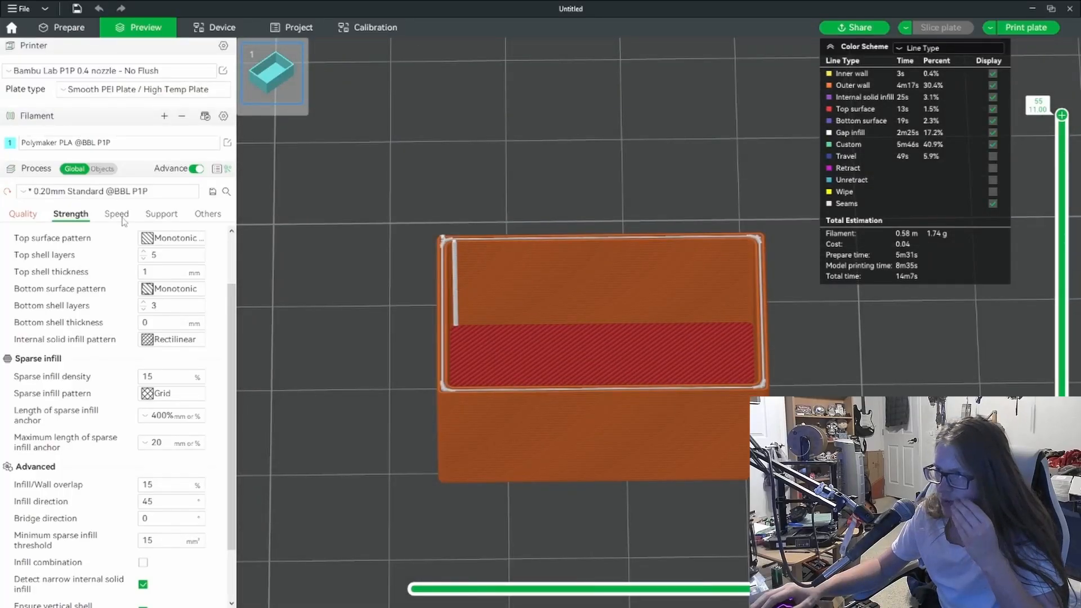
left_click_drag(814, 383, 815, 317)
left_click_drag(882, 321, 882, 407)
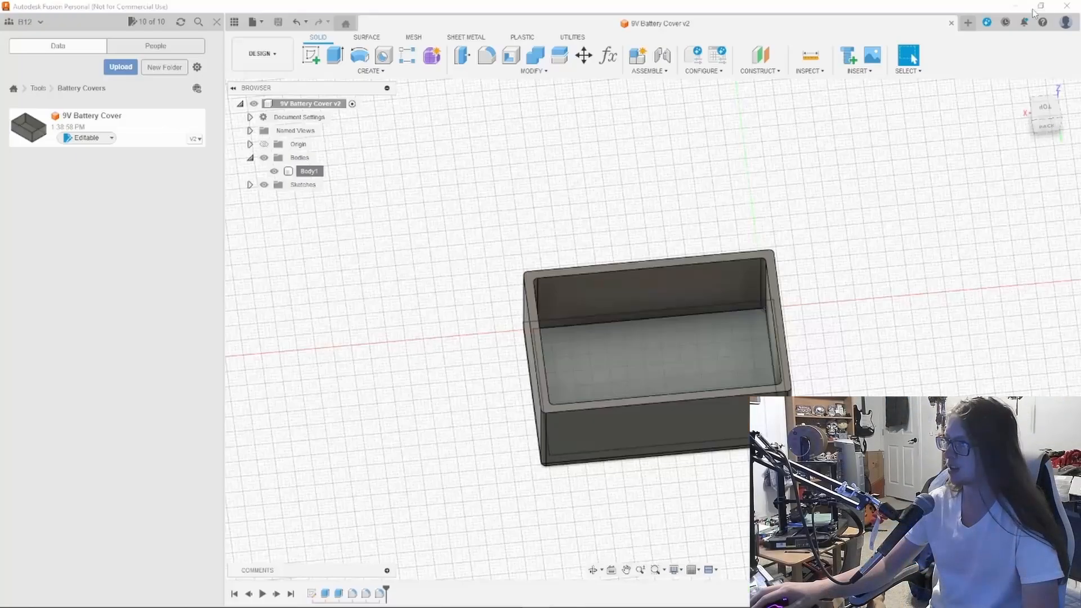
Step: Switch back to Fusion and copy the 9V Battery Cover design into the Tools > Battery Covers folder
middle_click_drag(370, 306, 347, 308)
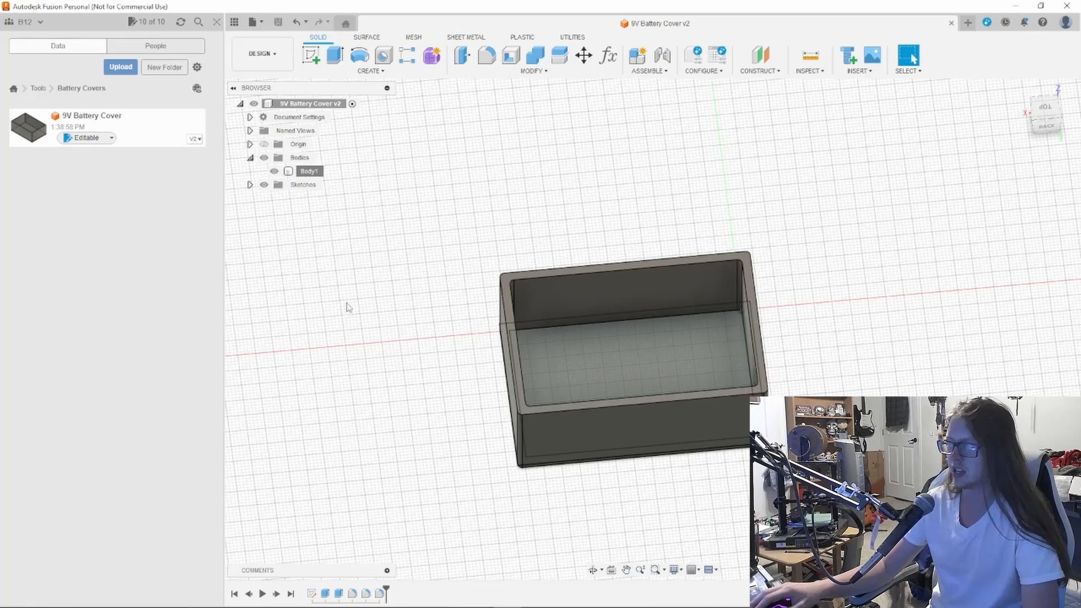
right_click(172, 129)
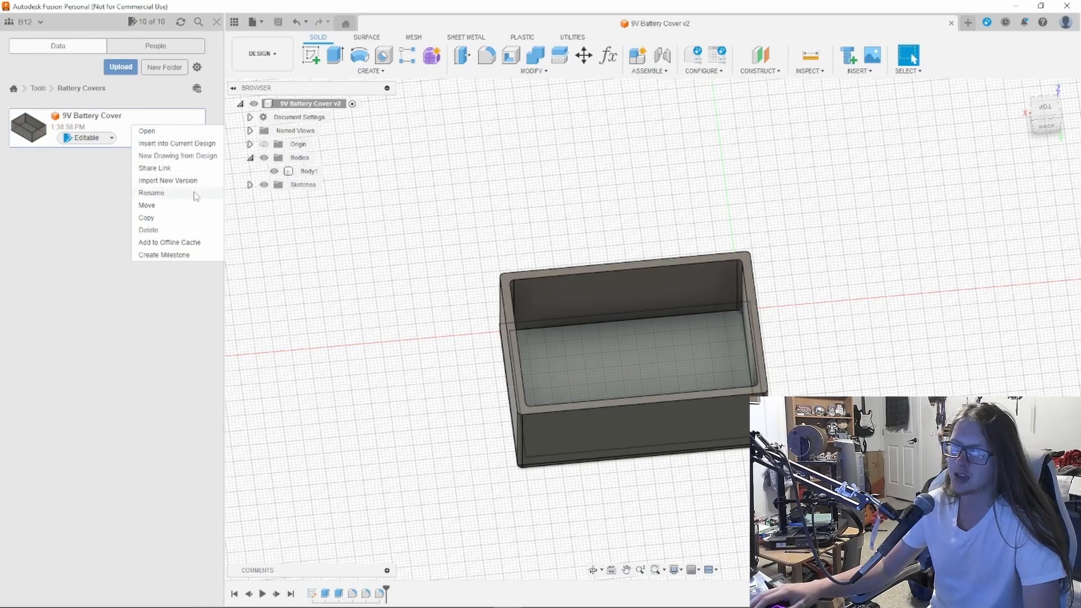
left_click(184, 221)
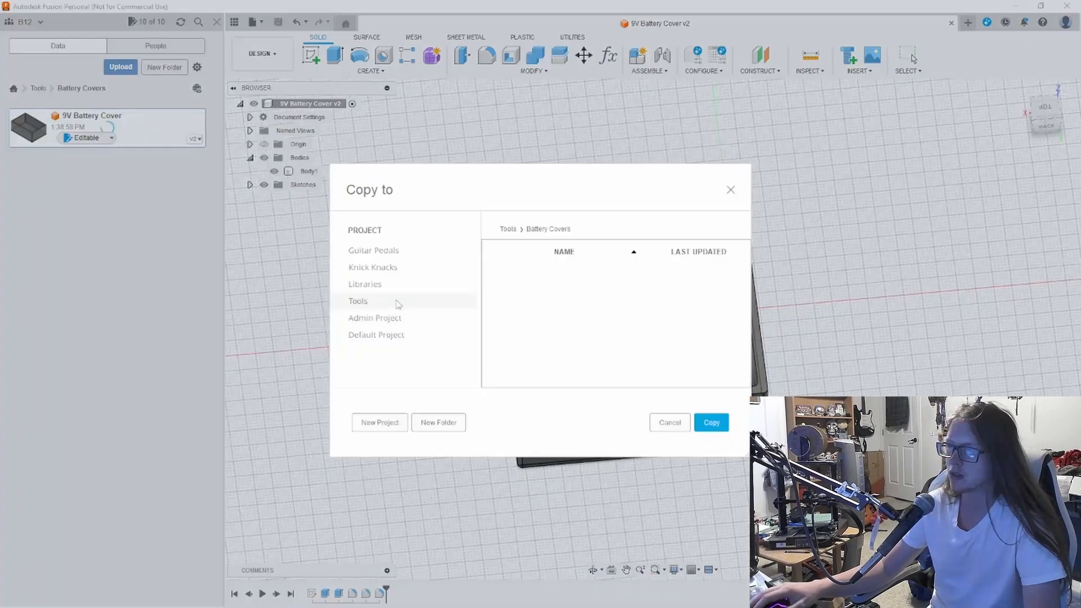
left_click(711, 422)
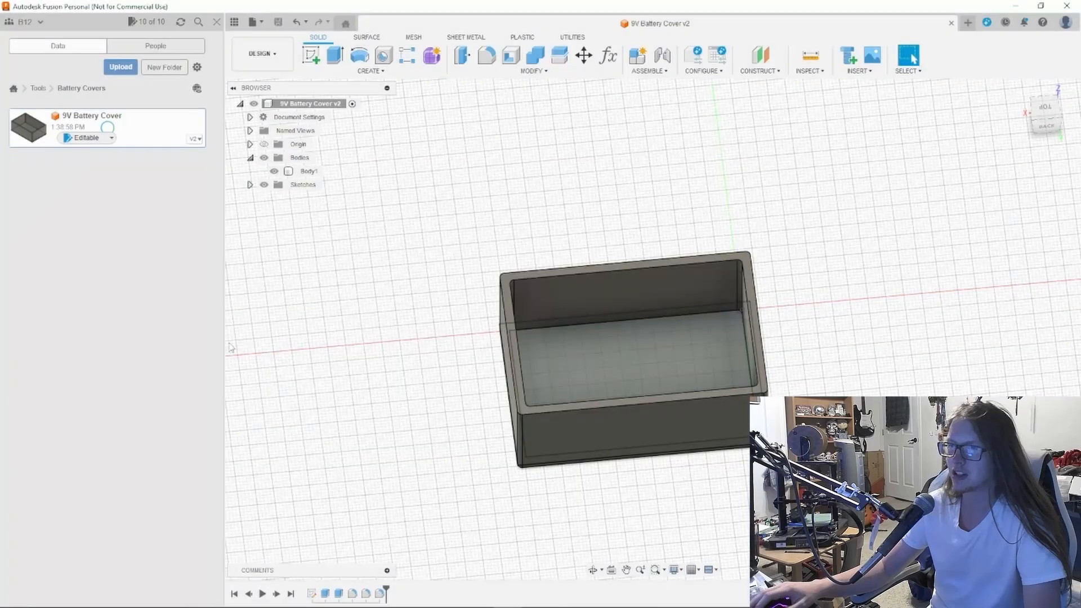
Step: Rename the copied design "9V Battery Cover w/Terminals" and open it
right_click(134, 192)
left_click(151, 258)
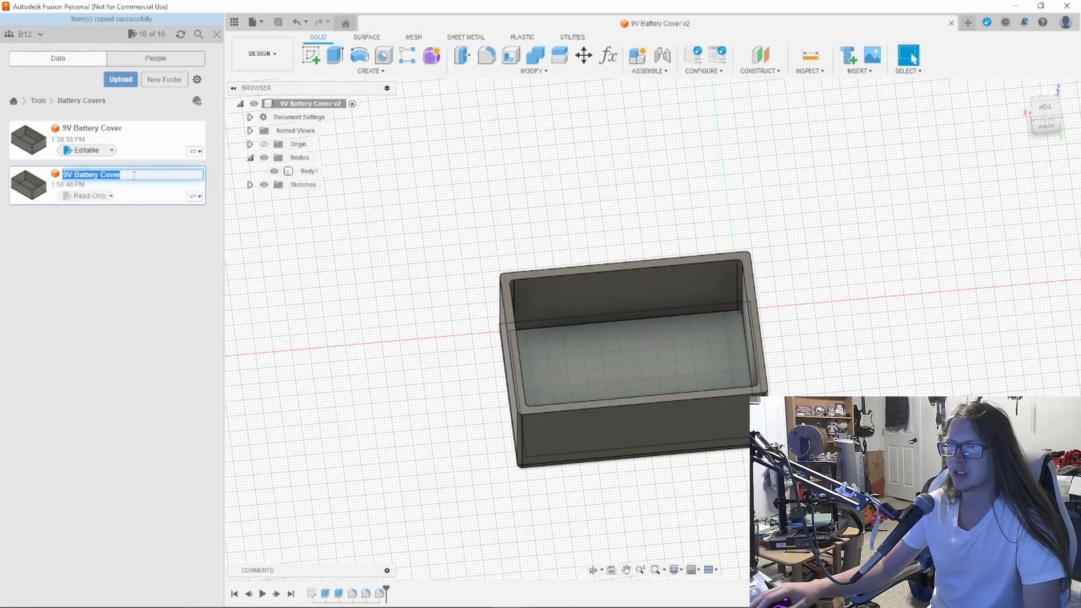
type("w/terminals")
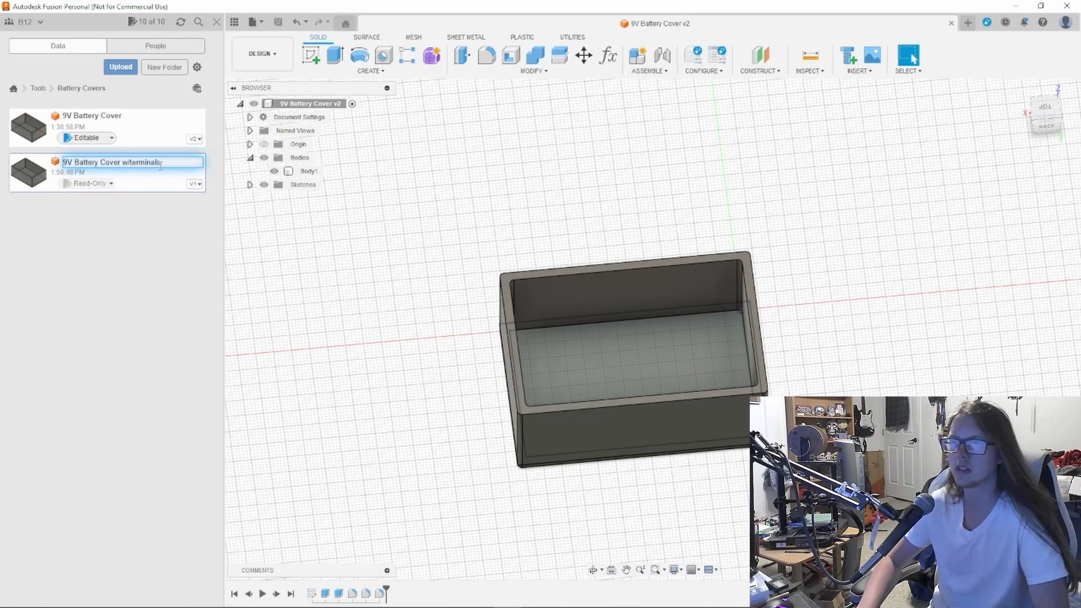
key("Return")
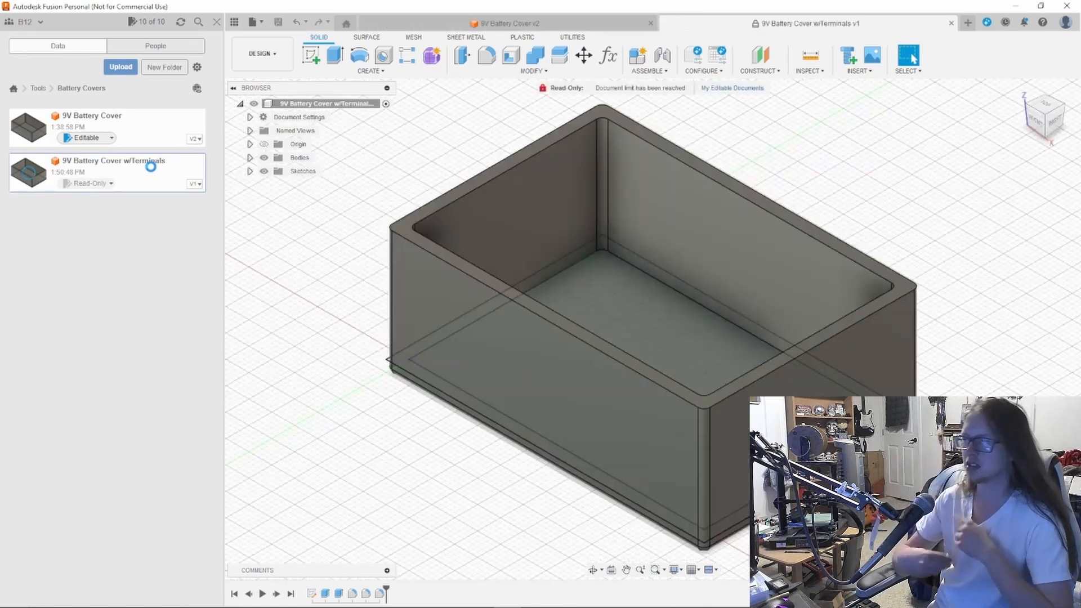
Step: Examine the copied cover's underside and its open interior
scroll(935, 428, "down", 3)
middle_click_drag(924, 445, 817, 242, "shift")
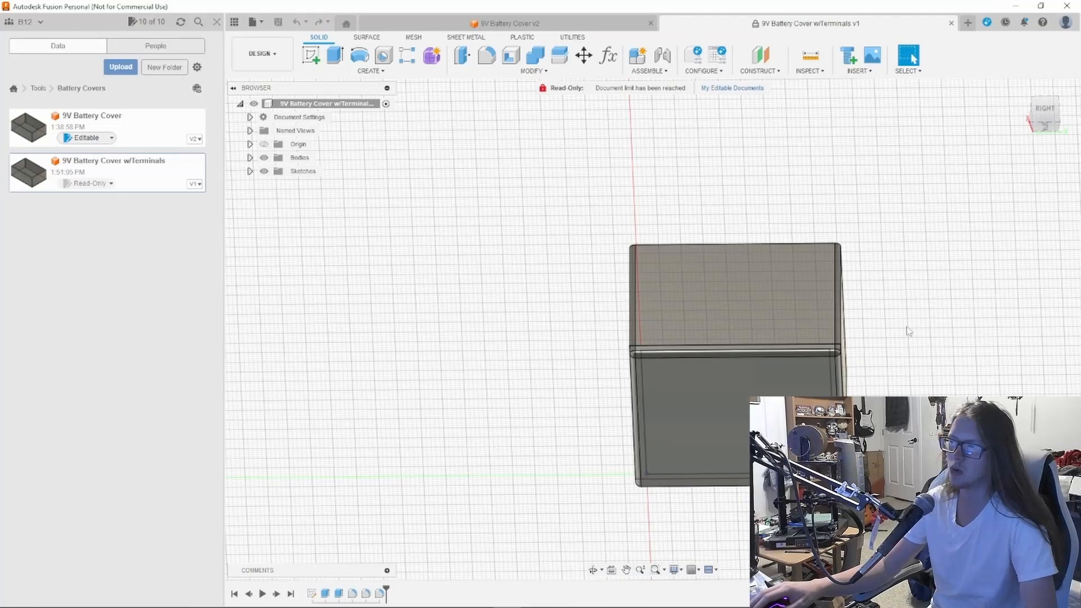
middle_click_drag(907, 333, 766, 361, "shift")
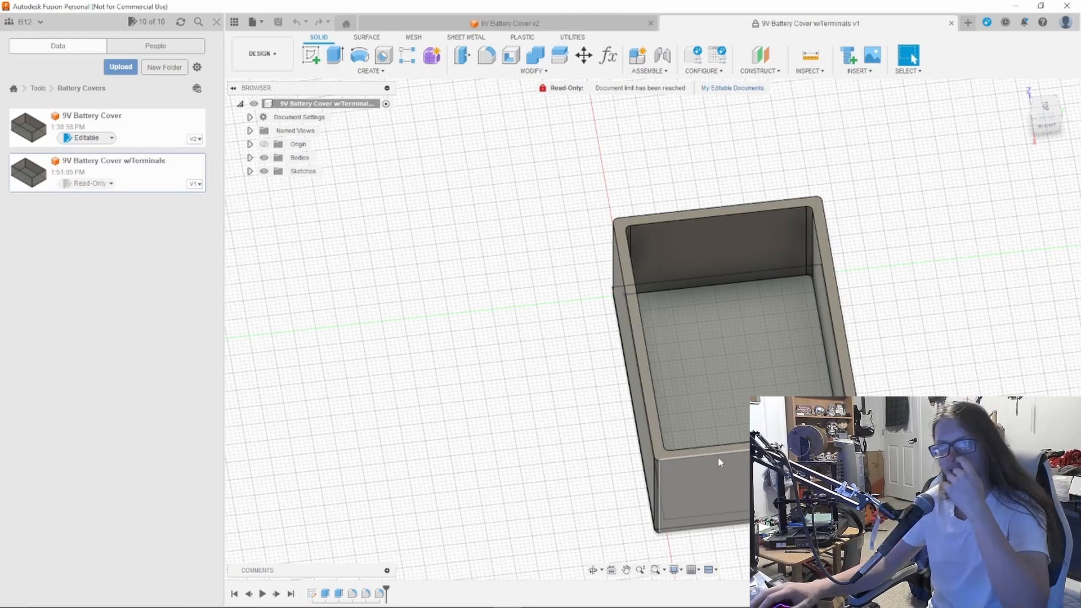
Step: Set the 3PDT document to read-only and make the 9V Battery Cover w/Terminals copy editable
left_click(723, 89)
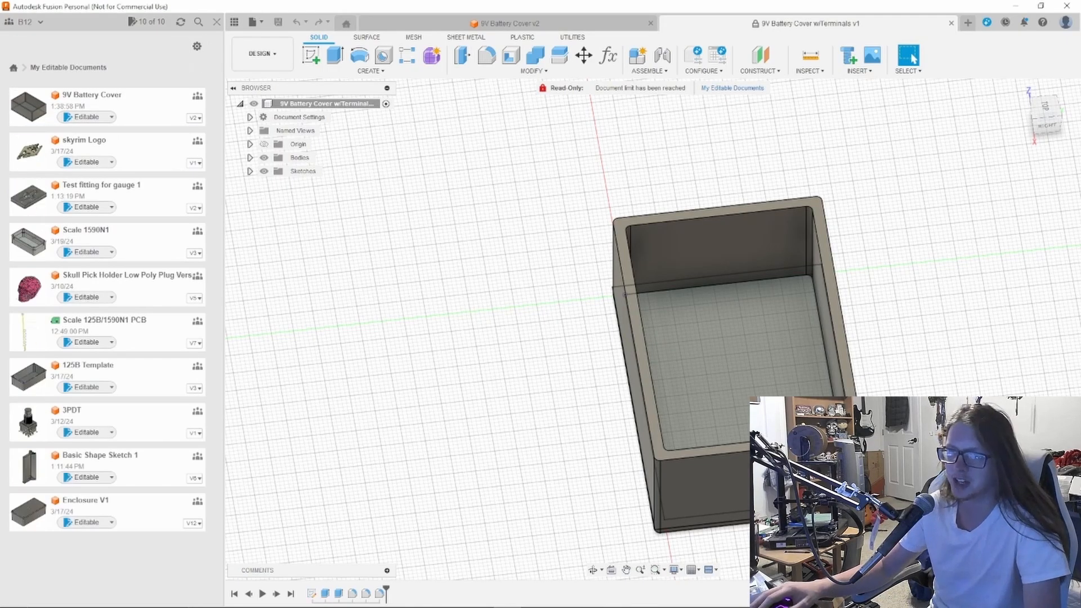
left_click(97, 432)
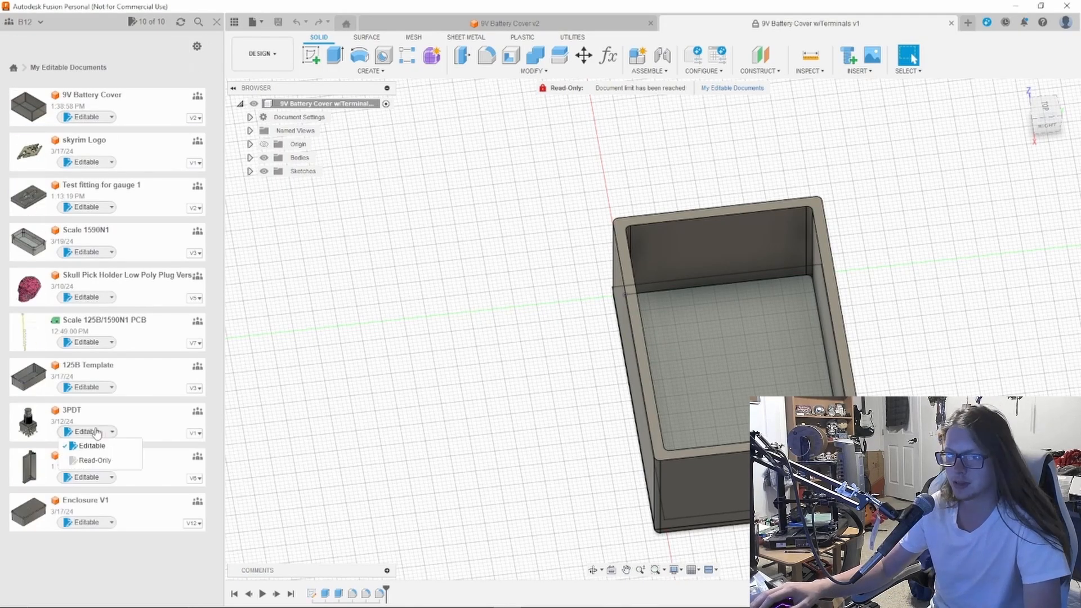
left_click(95, 460)
left_click(91, 188)
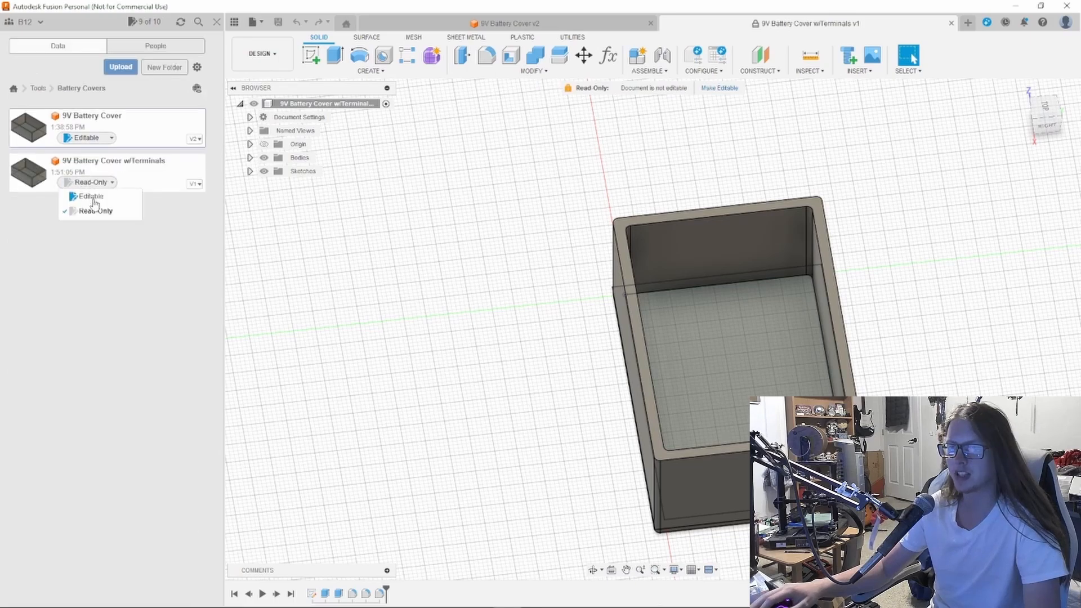
left_click(93, 199)
left_click(1030, 50)
middle_click_drag(953, 340, 857, 320)
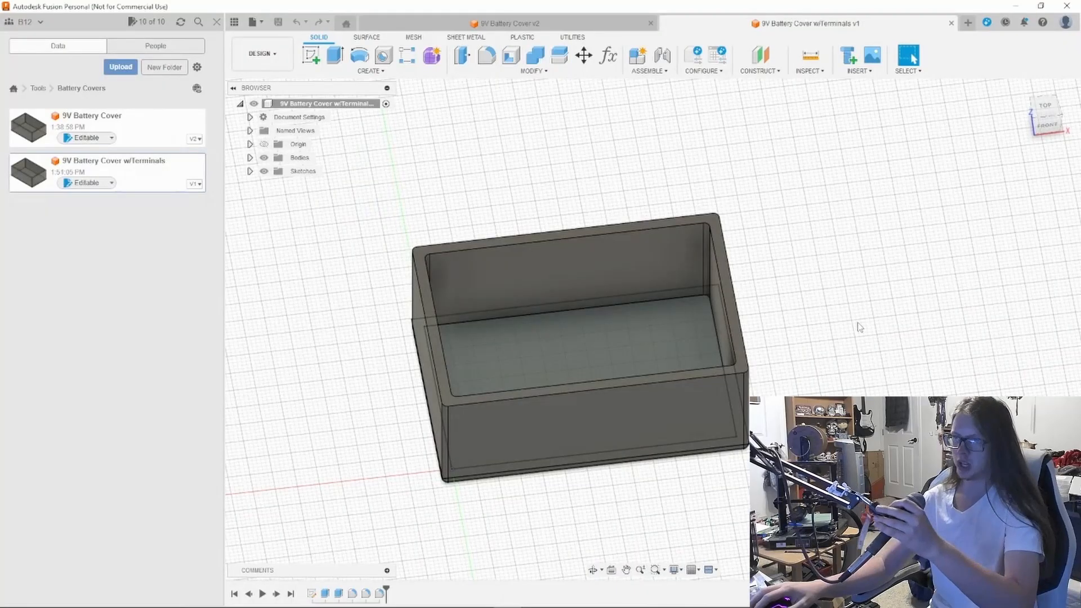
Step: Add a user parameter named TerminalDepth in millimetres with the expression 2 mm
left_click(608, 55)
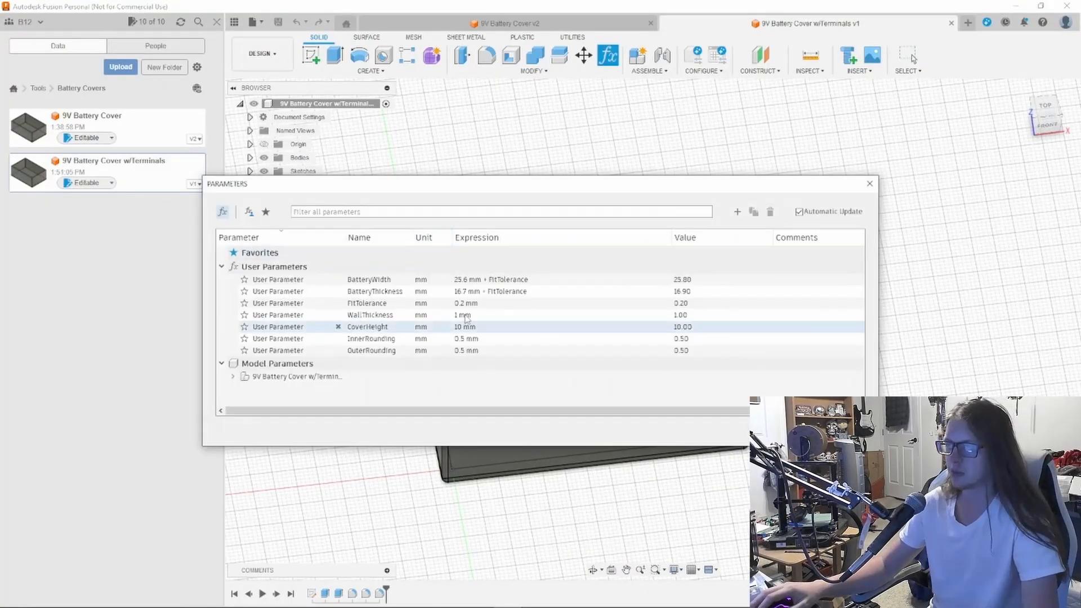
left_click(737, 211)
type("Term")
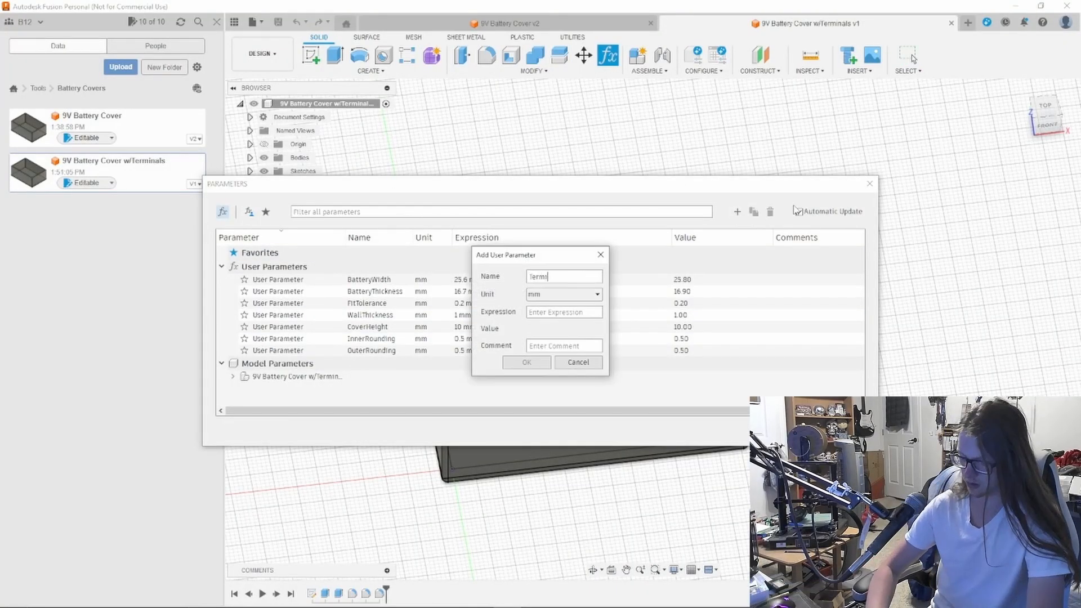
type("inalDepth")
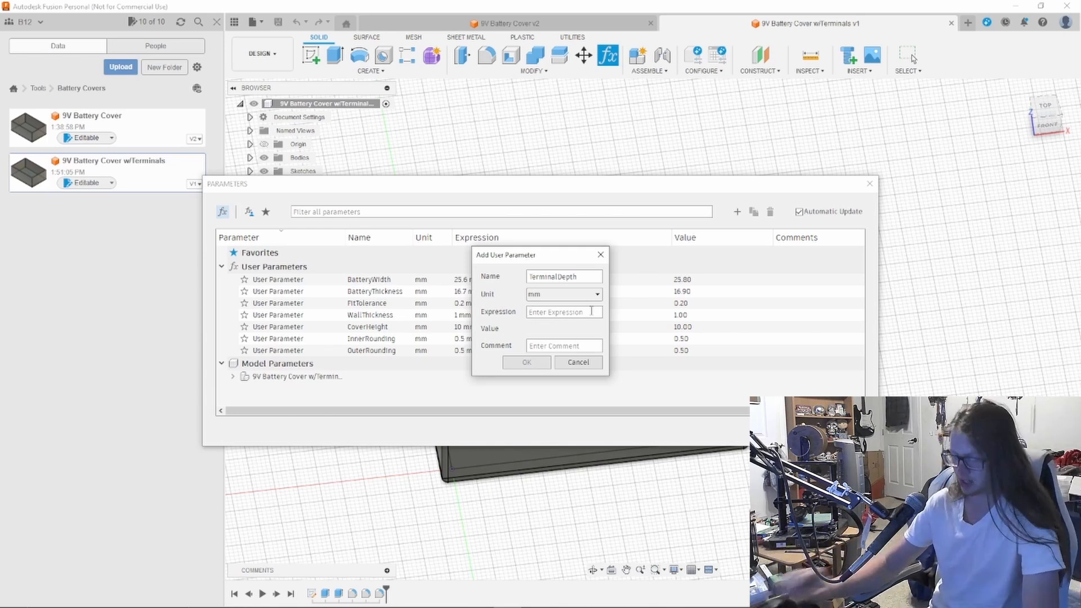
type("2")
left_click(526, 362)
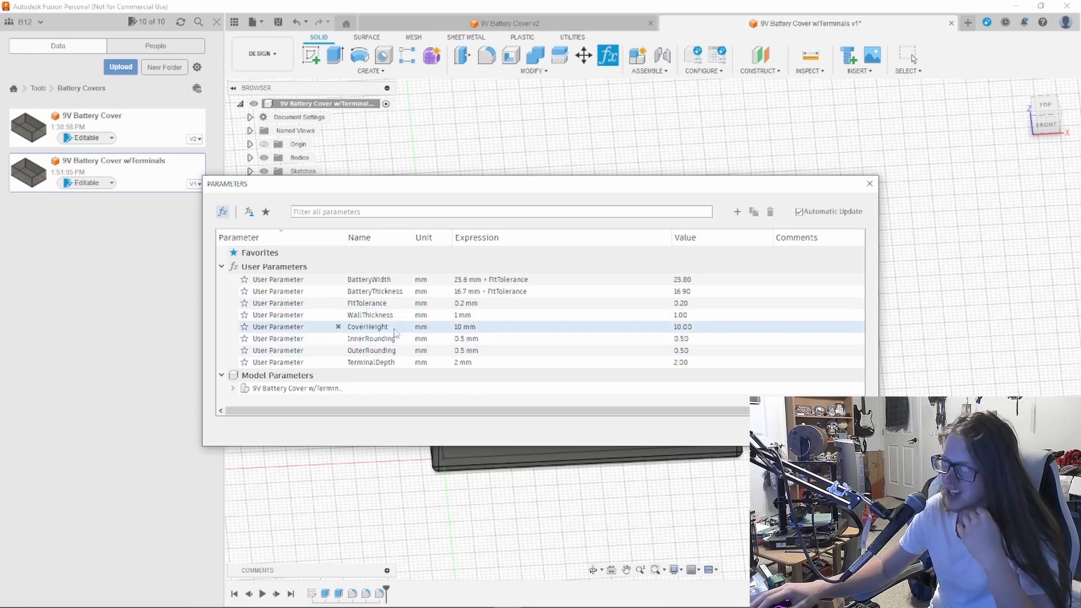
Step: Set the CoverHeight parameter to 10 mm + TerminalDepth, then undo and redo the change to compare the cover's height
left_click(465, 327)
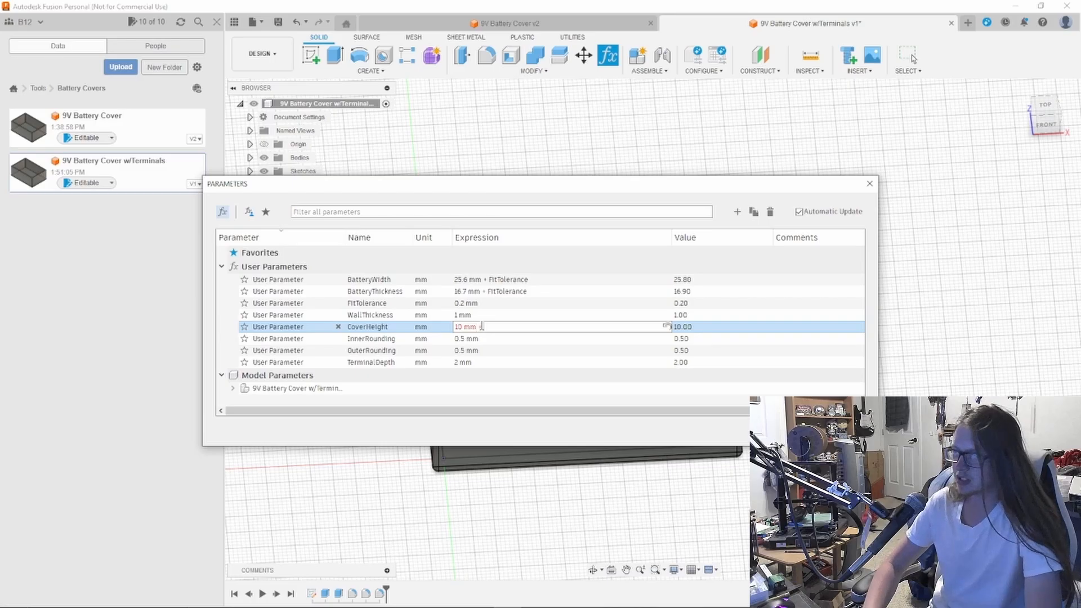
type("+ ter")
key("Return")
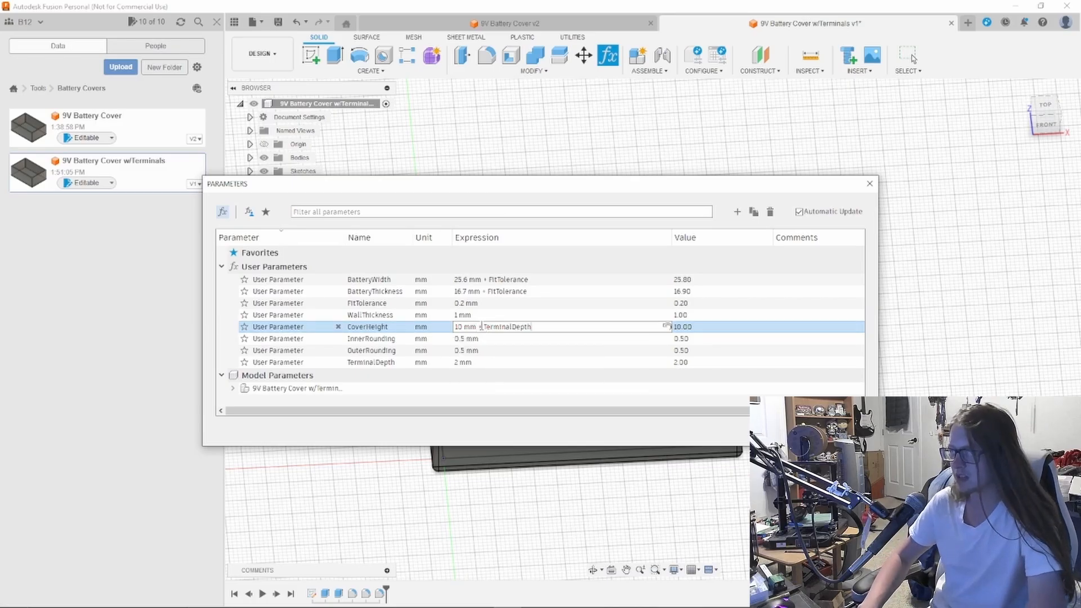
key("Return")
left_click_drag(598, 179, 1033, 187)
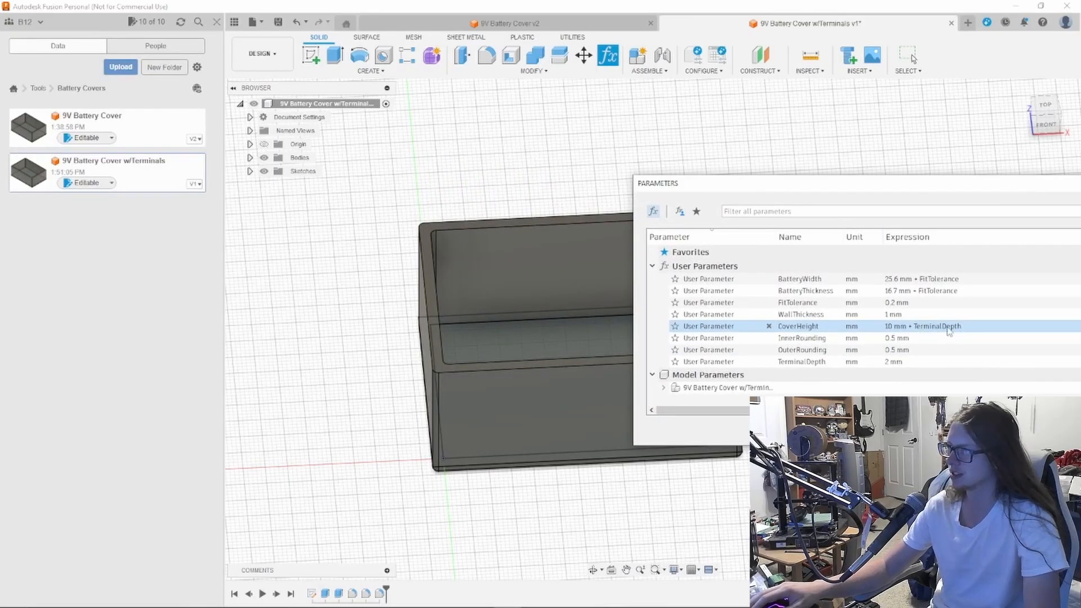
key("ctrl+z")
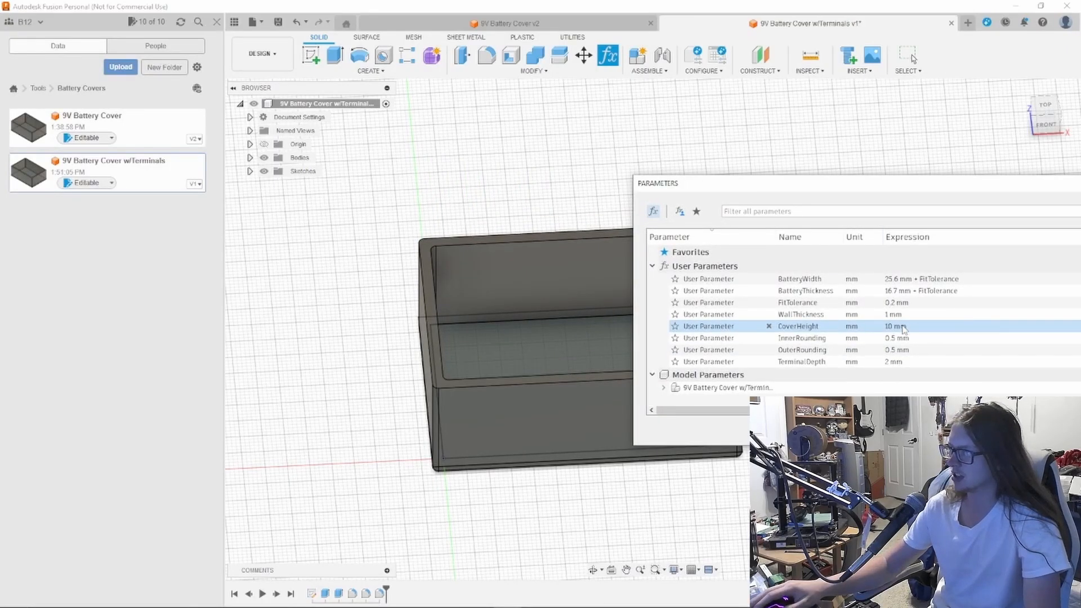
key("ctrl+y")
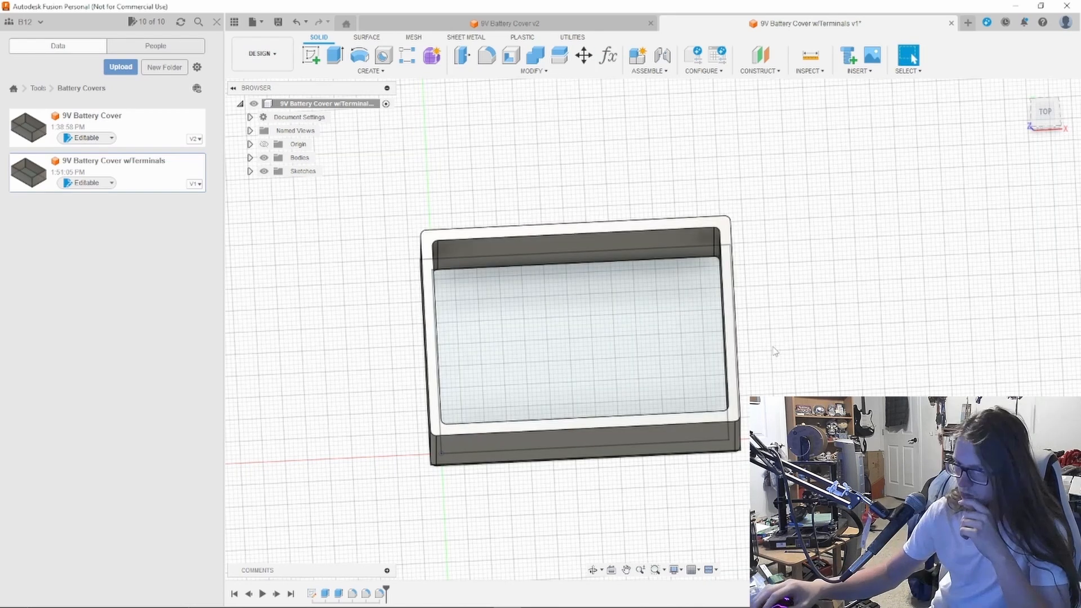
Step: Open the cover's base sketch to examine its profiles and dimensions, and leave it without editing
middle_click_drag(750, 396, 769, 352, "shift")
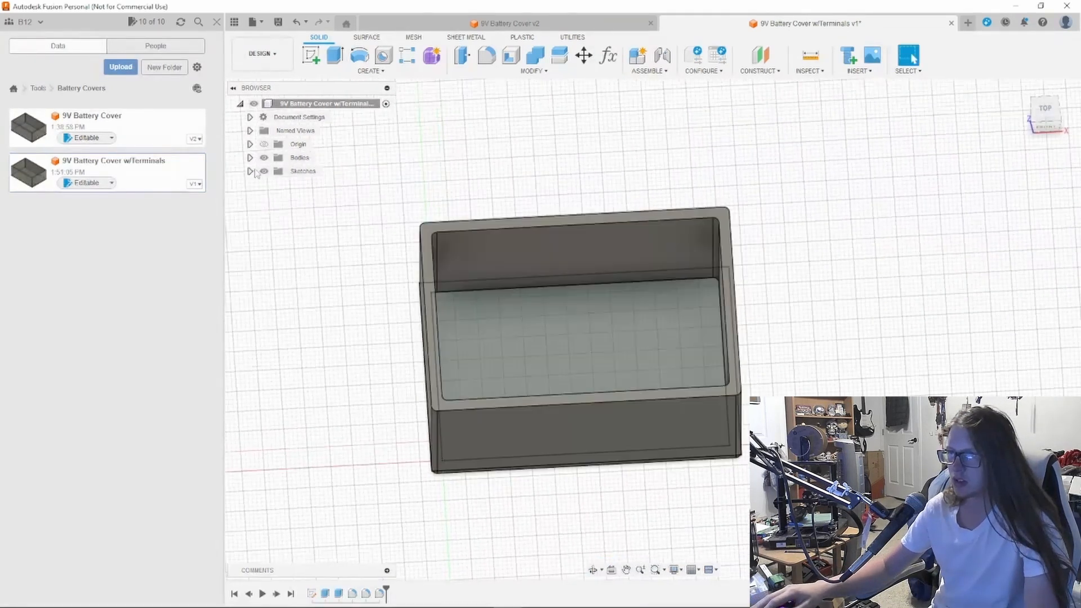
left_click(249, 172)
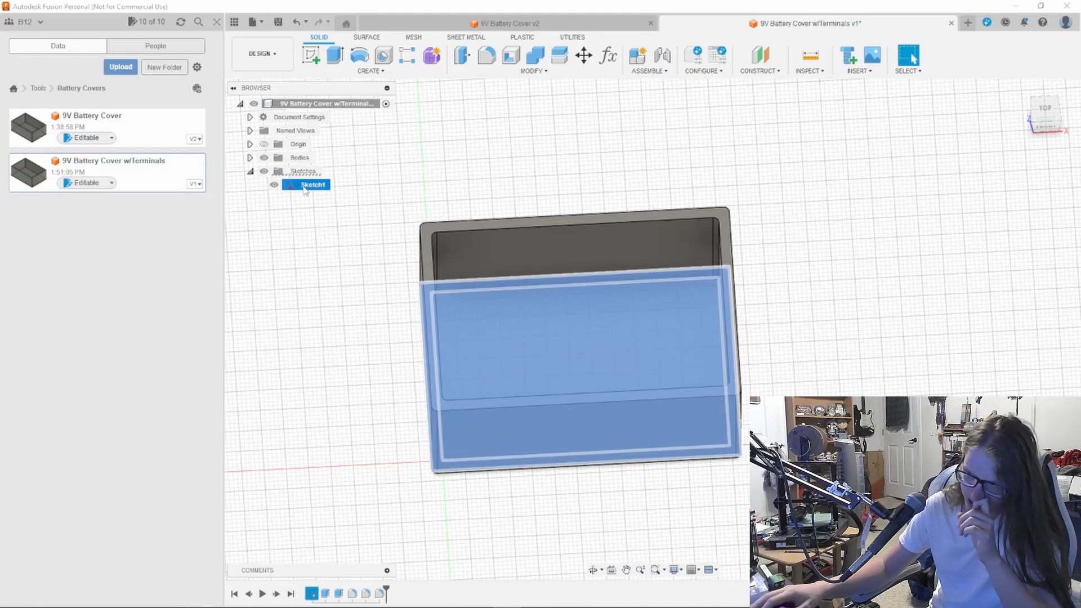
double_click(309, 186)
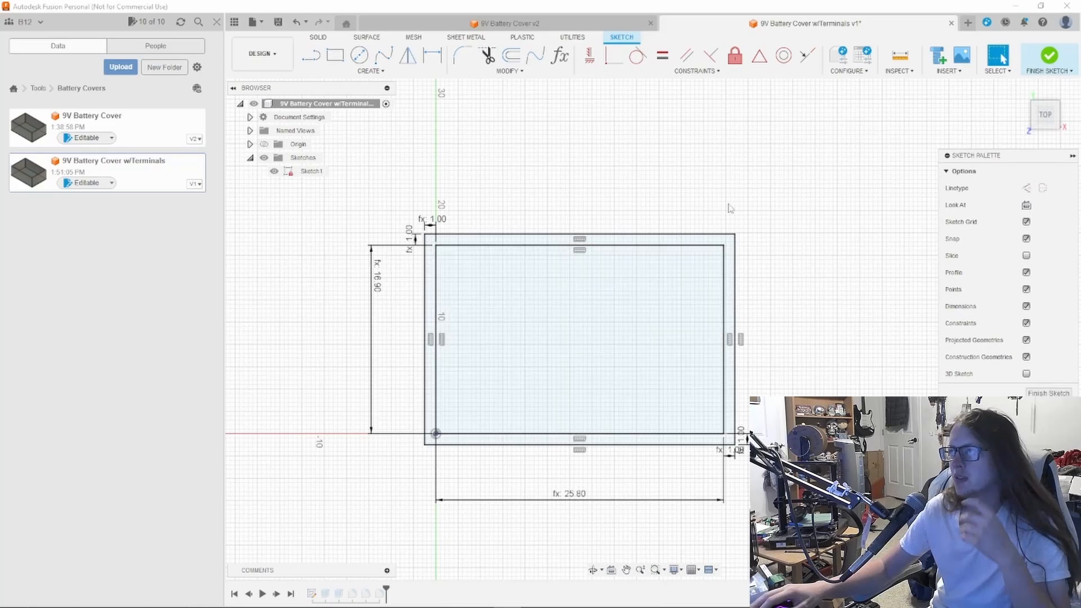
left_click(1051, 57)
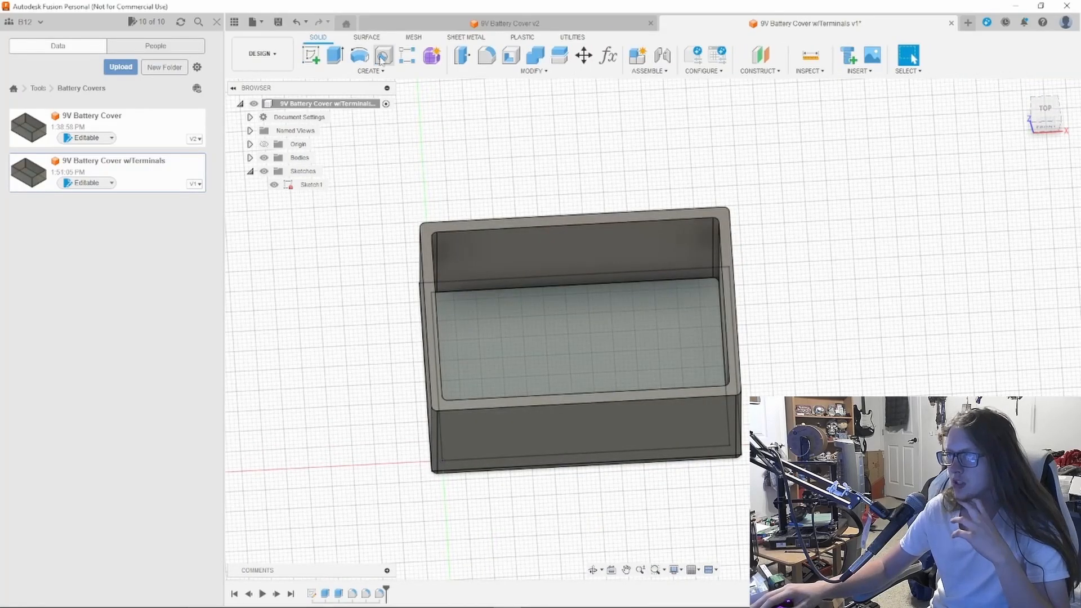
left_click(335, 55)
middle_click_drag(809, 296, 813, 336, "shift")
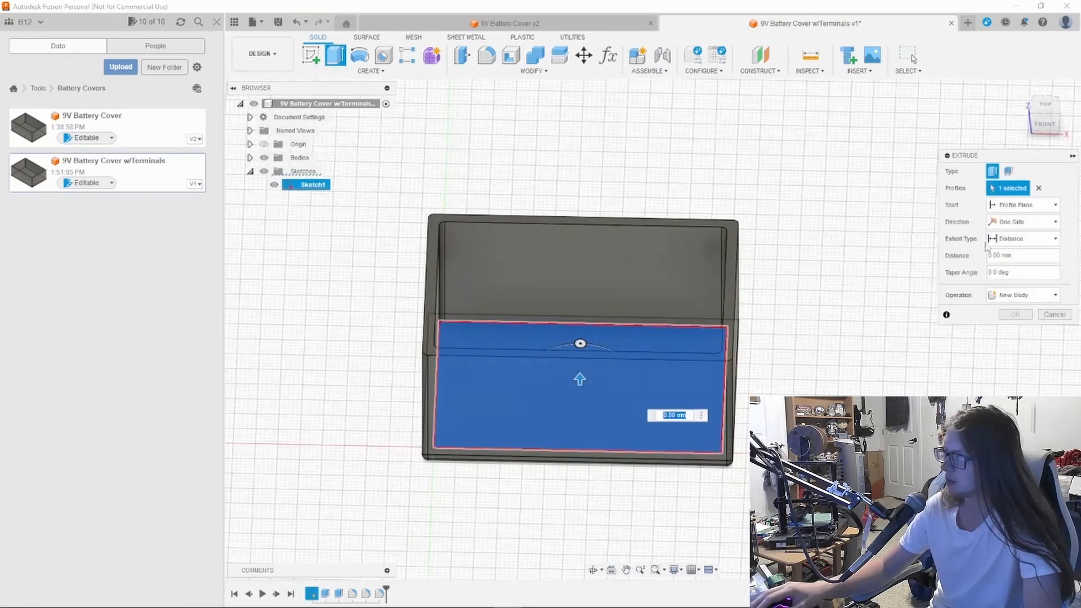
left_click(1001, 255)
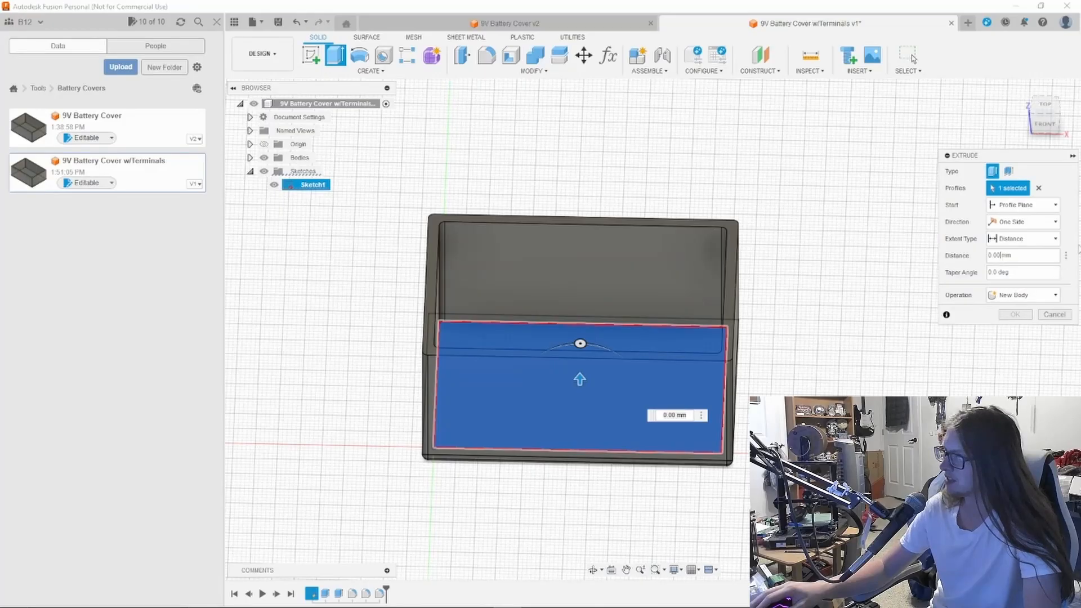
key("BackSpace")
key("BackSpace")
key("BackSpace")
key("BackSpace")
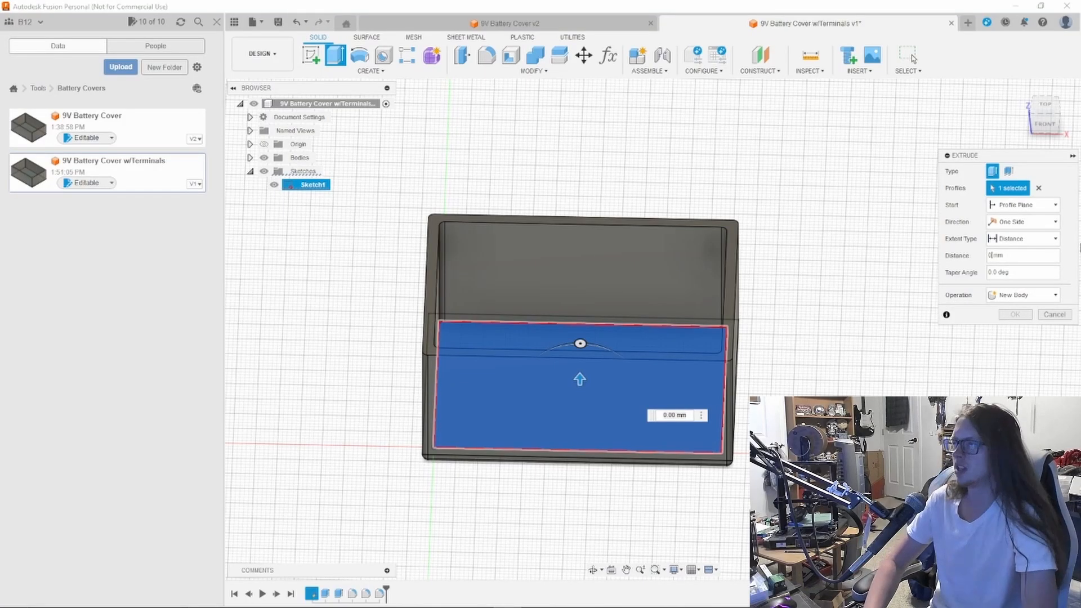
type("ter")
key("Return")
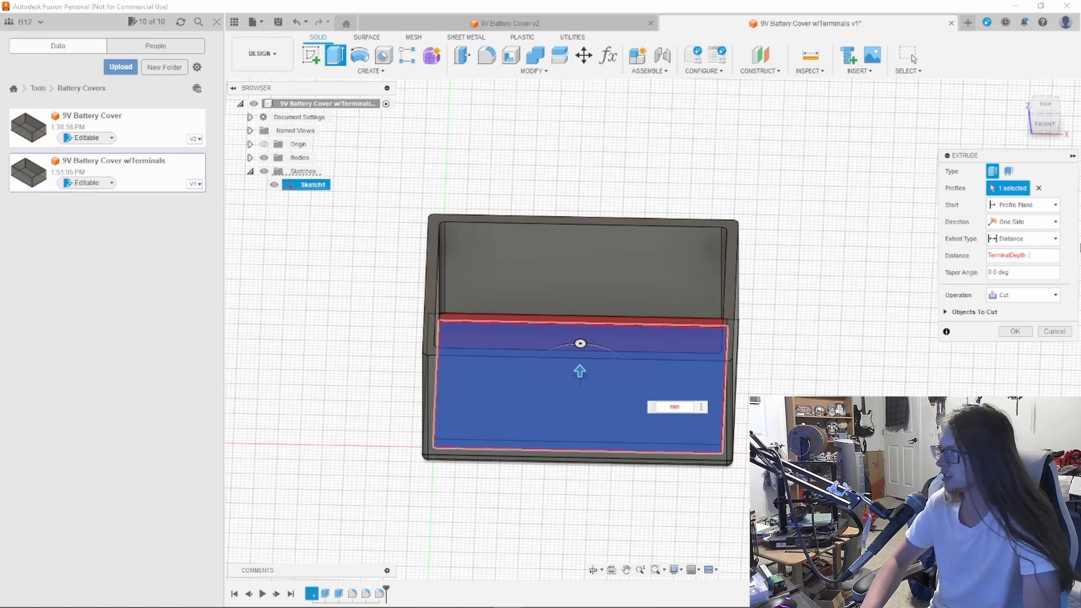
left_click(1024, 295)
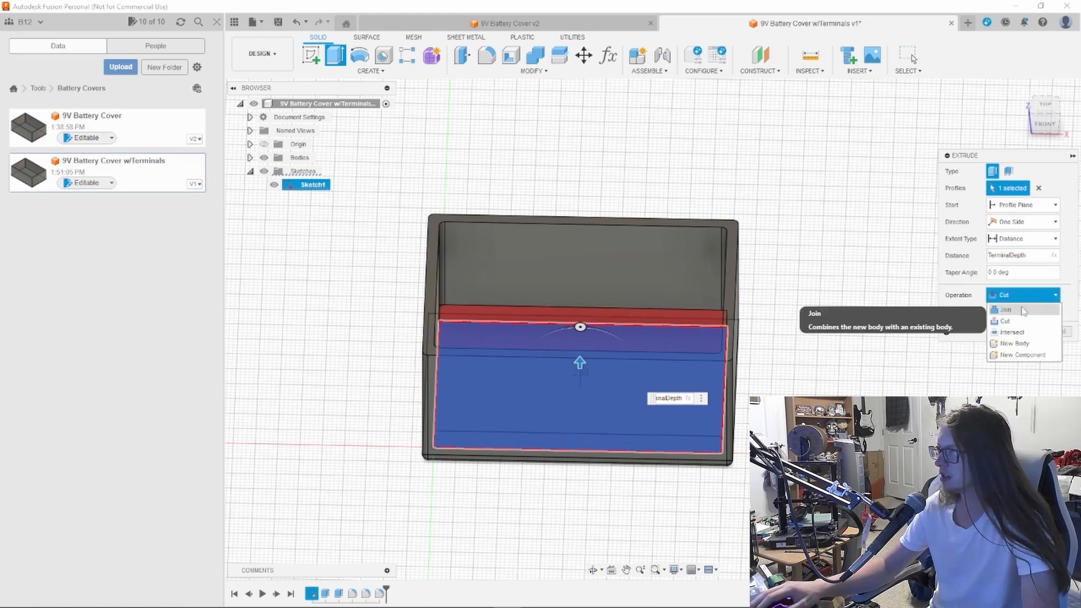
left_click(1006, 309)
middle_click_drag(811, 337, 822, 347, "shift")
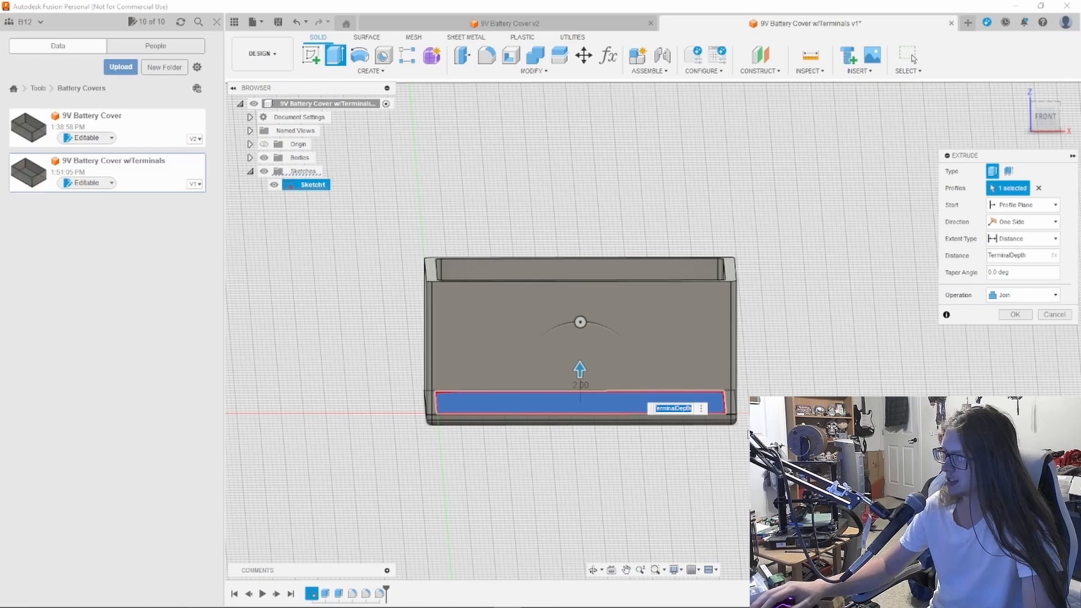
scroll(647, 487, "down", 2)
scroll(628, 482, "up", 5)
mouse_move(613, 408)
middle_mouse_down("shift")
mouse_move(608, 393)
mouse_move(609, 407)
middle_mouse_up("shift")
scroll(609, 406, "down", 3)
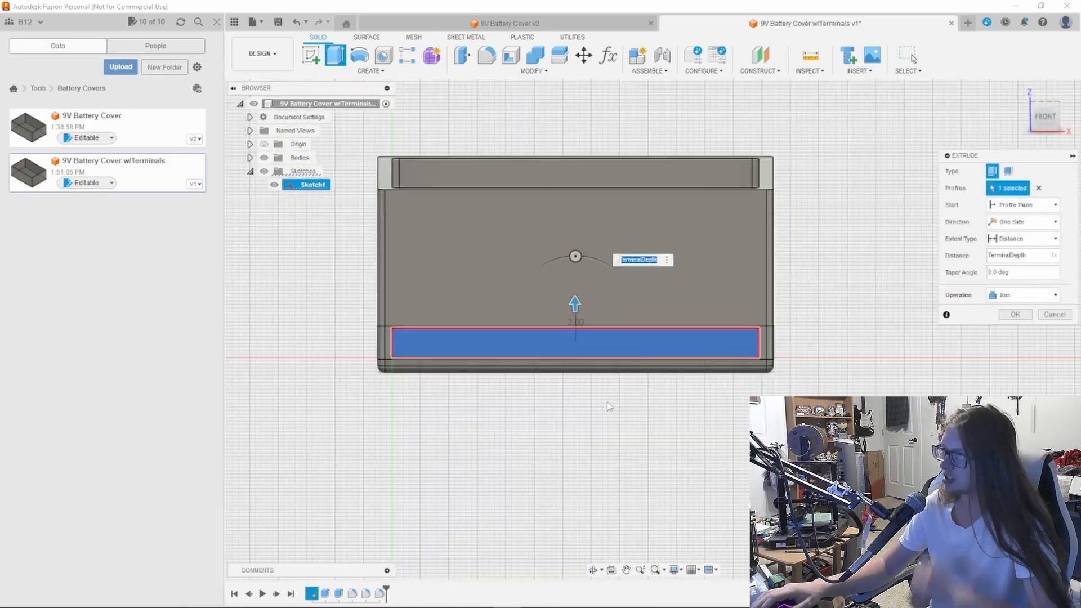
left_click(1024, 295)
left_click(1010, 345)
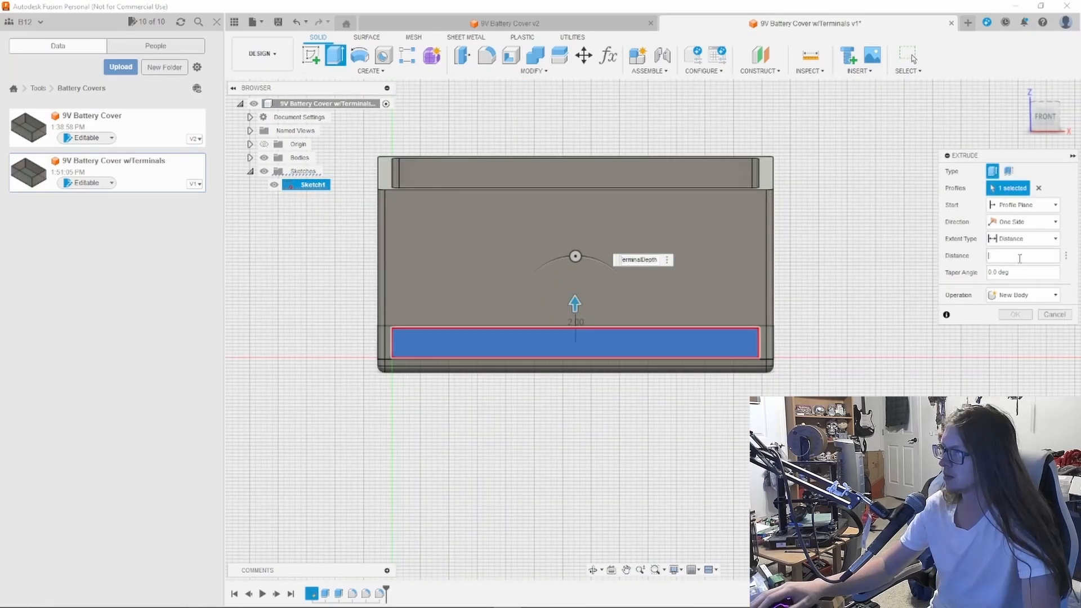
middle_click_drag(844, 319, 845, 366, "shift")
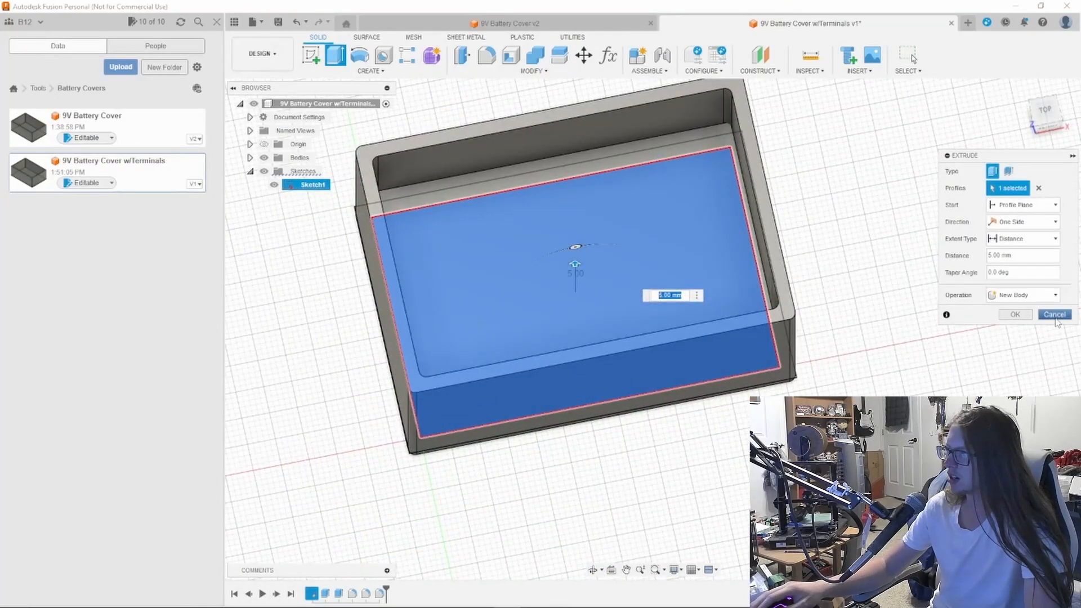
left_click(1054, 314)
Step: Create a new sketch on the inner floor of the battery cover
left_click(371, 71)
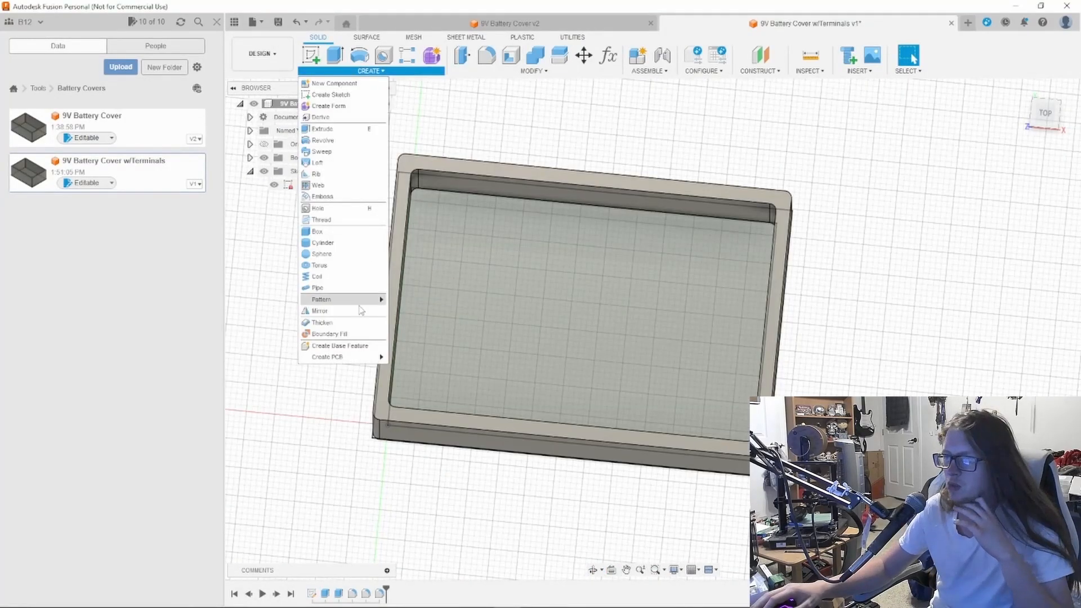
left_click(561, 309)
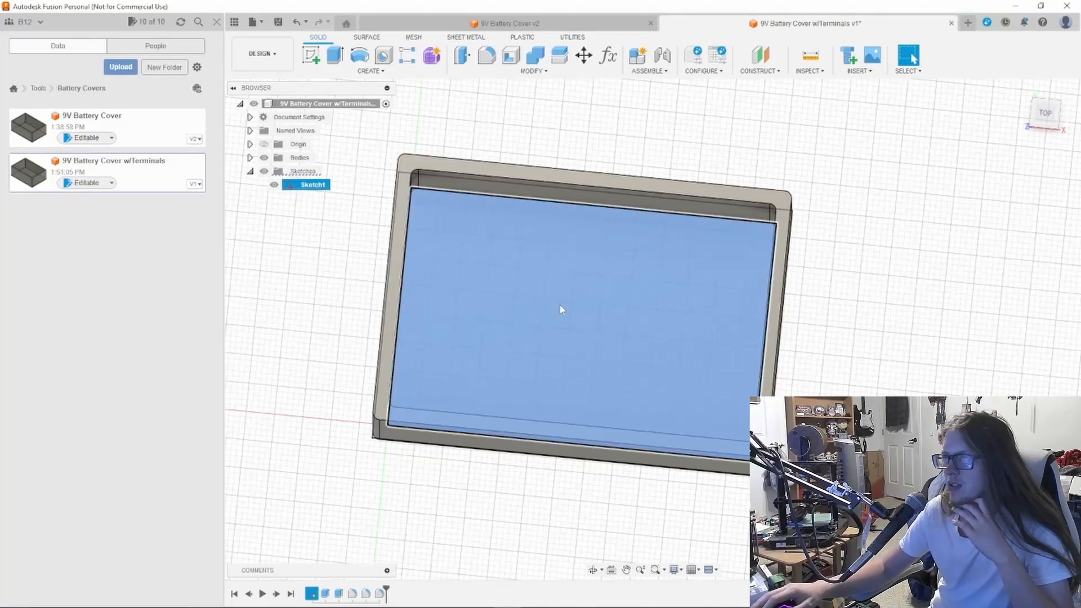
left_click(561, 310)
middle_click_drag(910, 304, 926, 269, "shift")
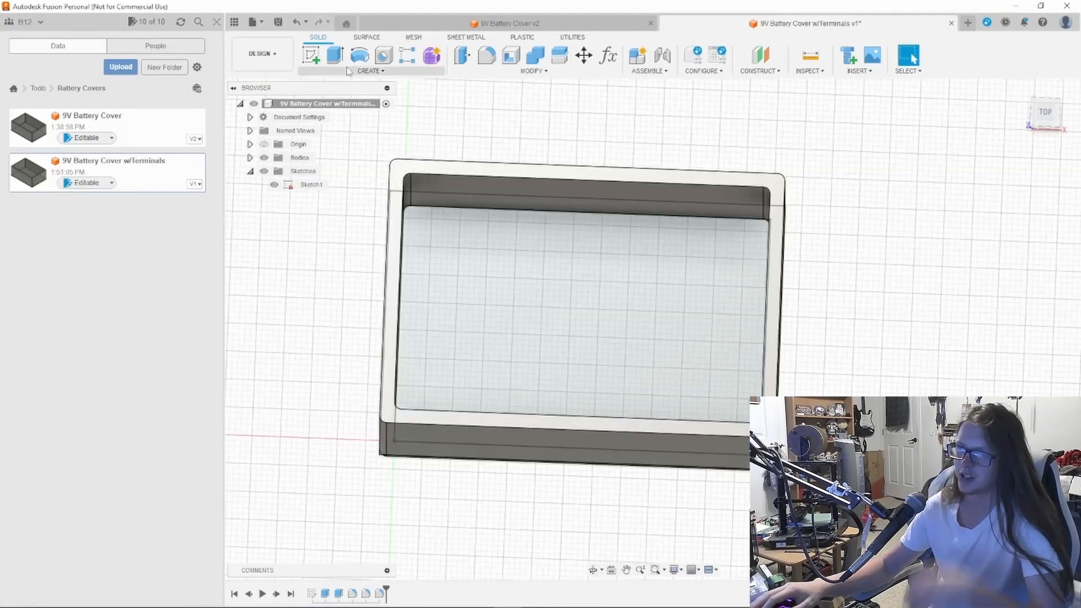
left_click(351, 72)
left_click(360, 98)
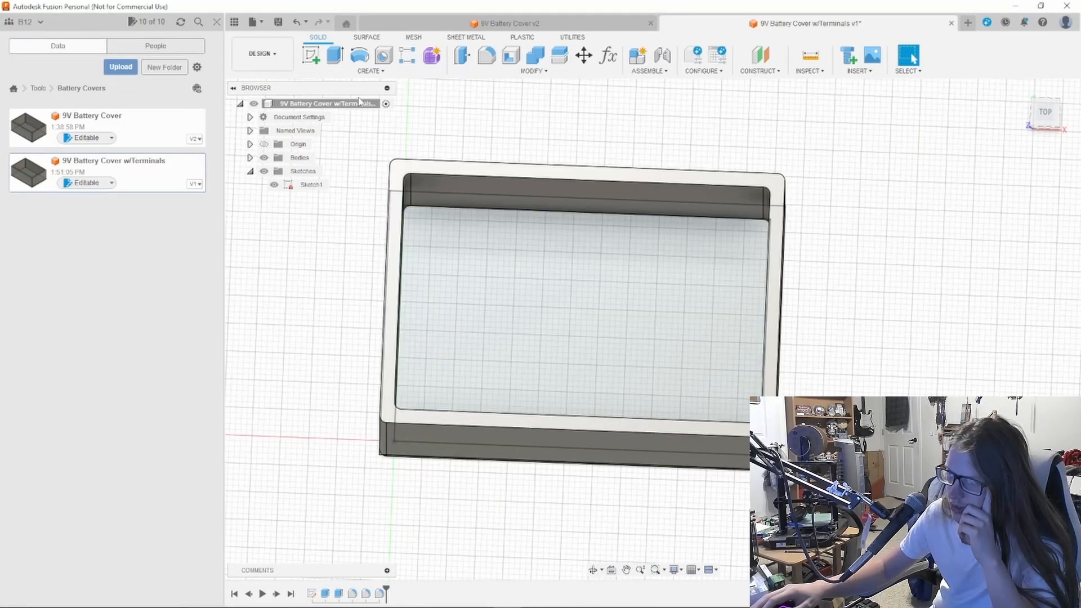
left_click(428, 398)
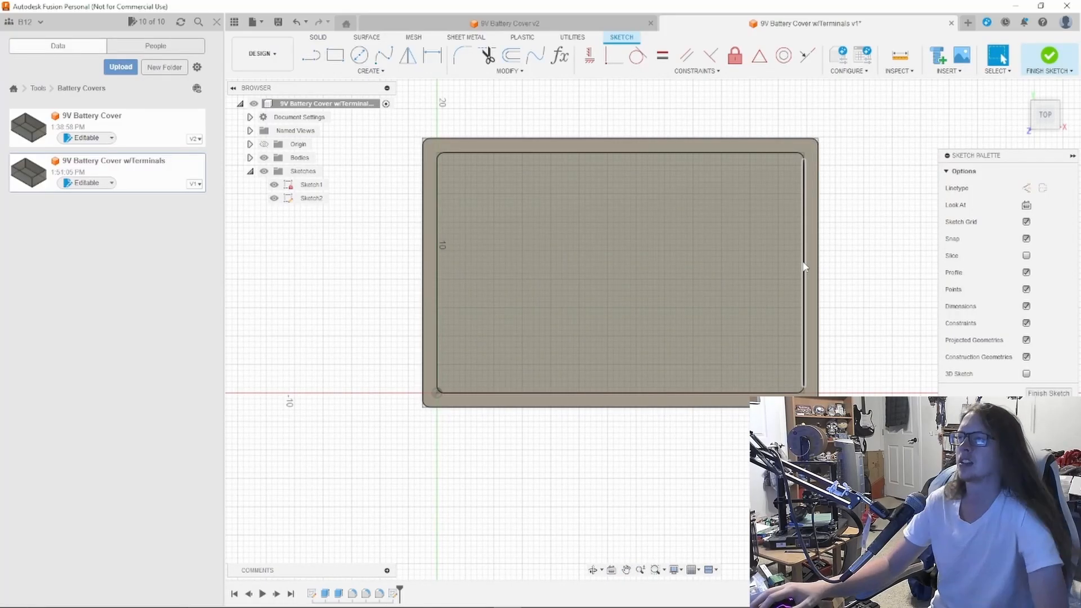
Step: Select the edges and rounded corners outlining the cover's inner floor
left_click(803, 263)
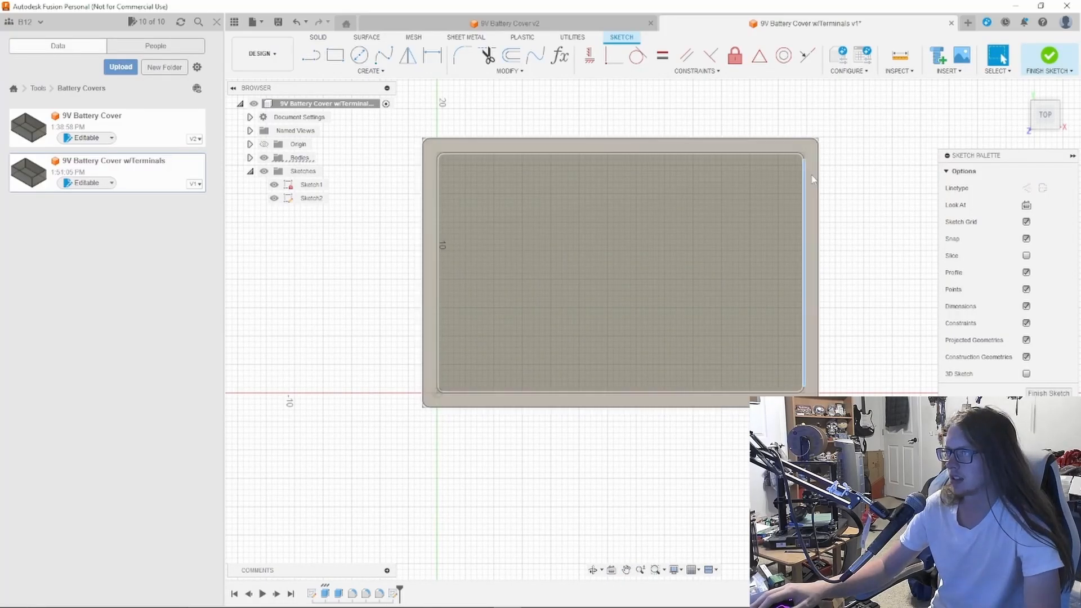
left_click(781, 149, "ctrl")
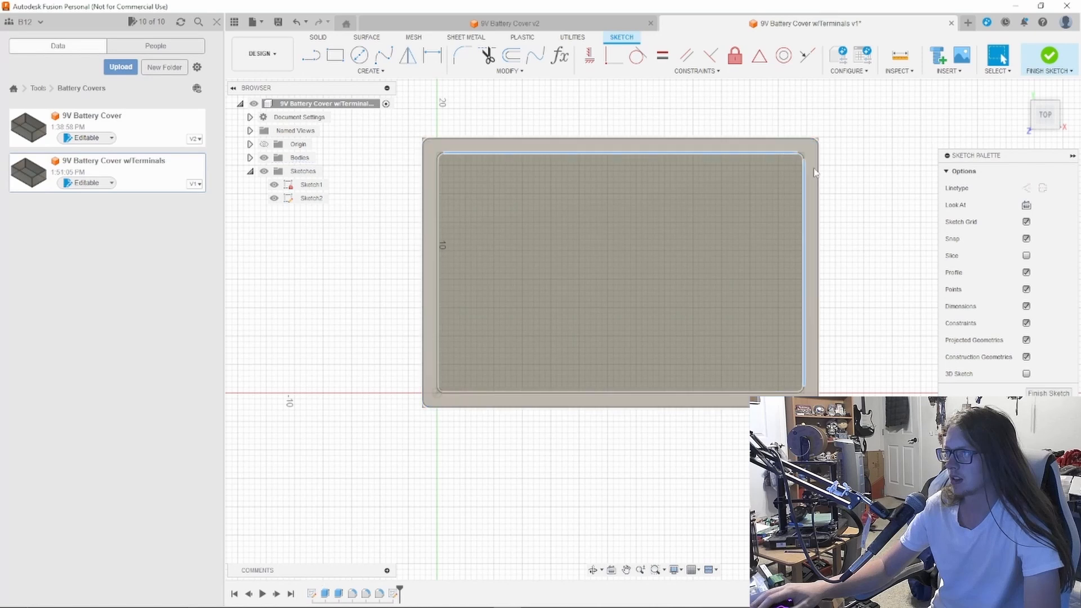
scroll(782, 159, "up", 5)
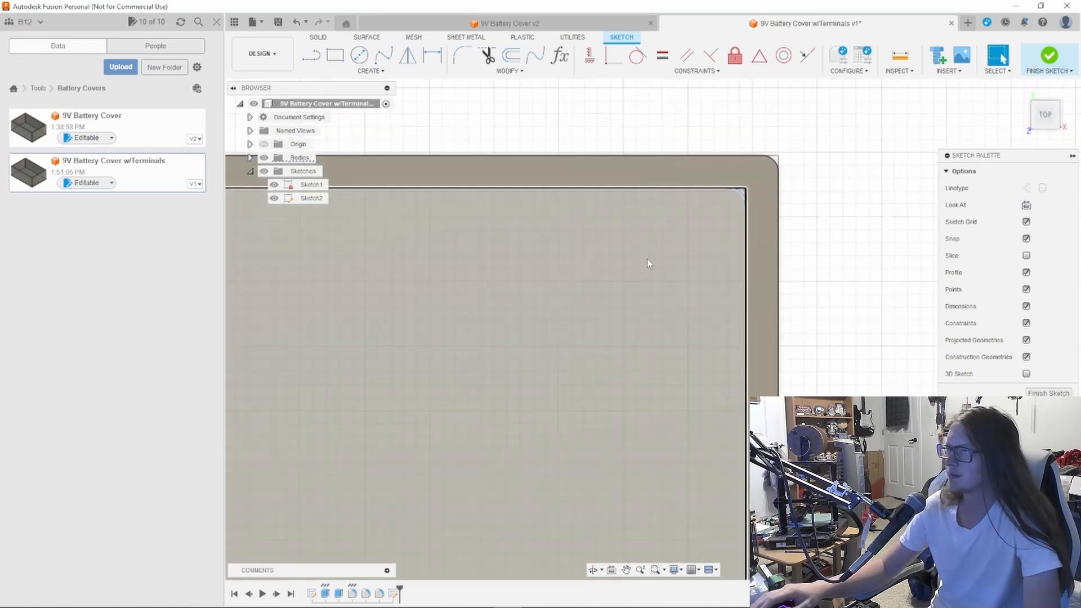
middle_click_drag(617, 328, 718, 319)
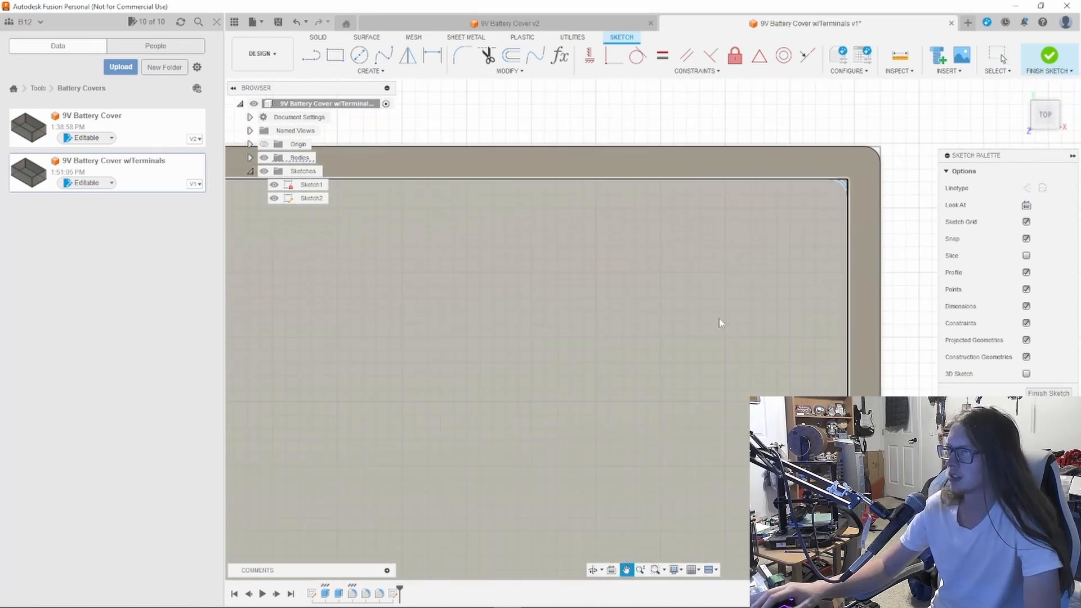
scroll(614, 363, "down", 4)
middle_click_drag(584, 358, 824, 334)
left_click(619, 255)
scroll(563, 241, "up", 4)
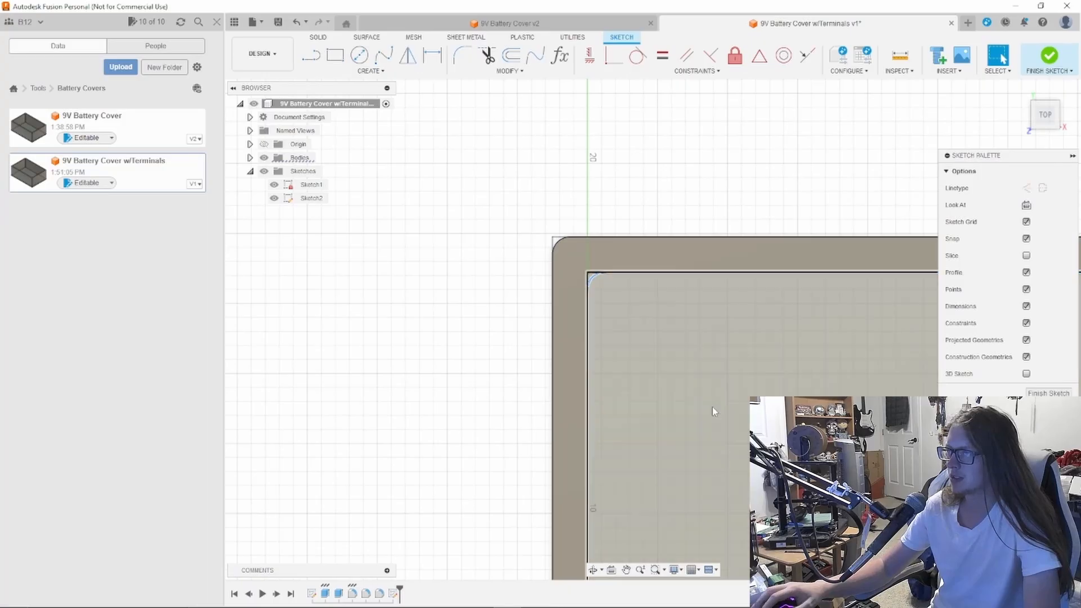
middle_click_drag(805, 524, 500, 138)
scroll(597, 366, "down", 2)
mouse_move(588, 361)
middle_mouse_down()
mouse_move(525, 344)
mouse_move(353, 334)
middle_mouse_up()
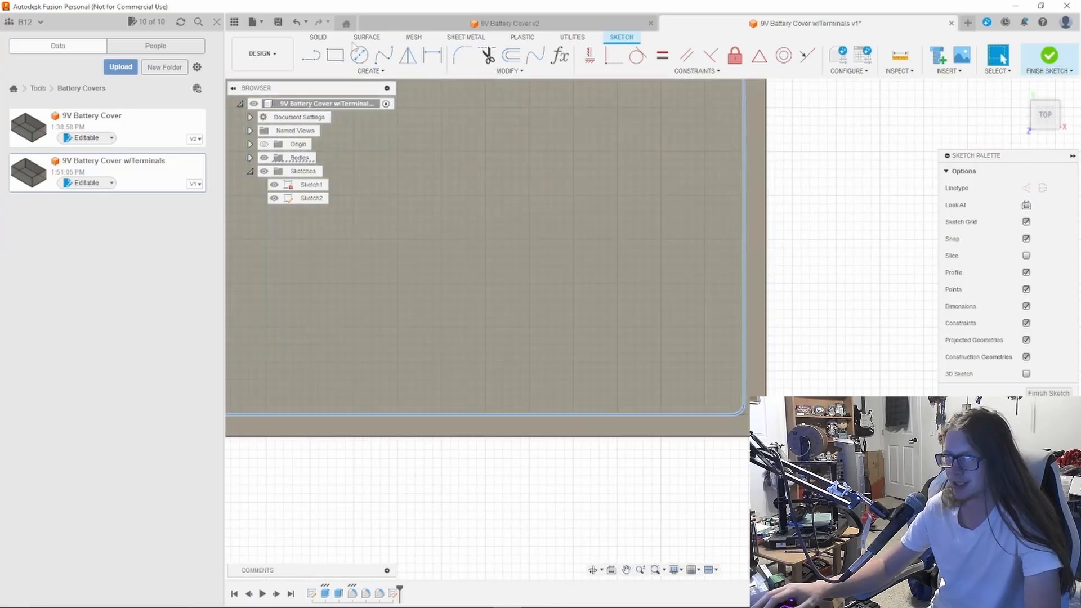
Step: Project the cover's inner floor face into the new sketch and finish the sketch
left_click(370, 70)
mouse_move(338, 242)
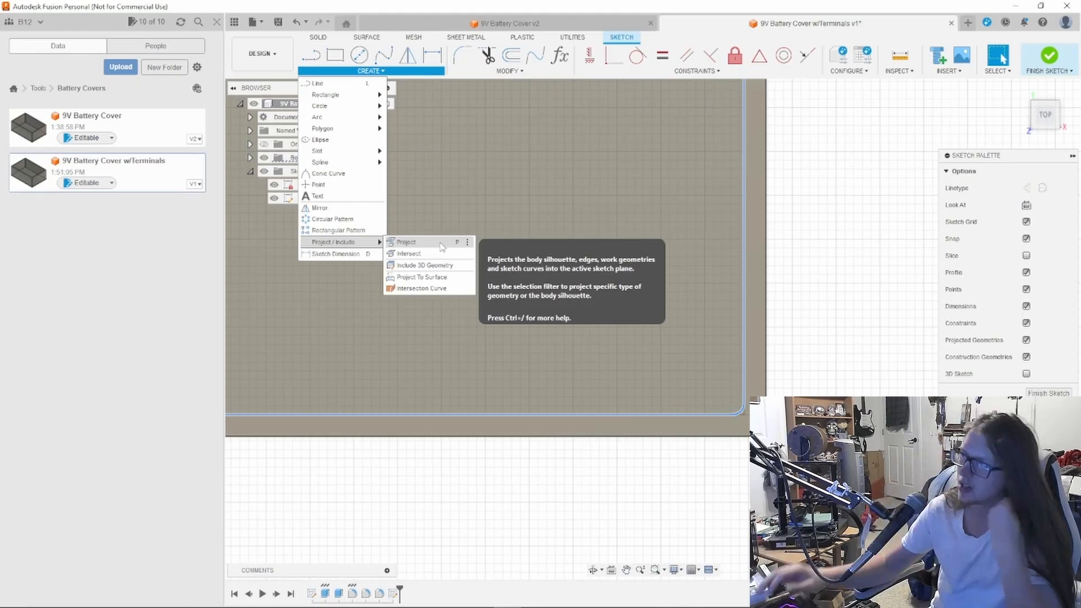
left_click(442, 248)
left_click(545, 282)
scroll(557, 298, "down", 3)
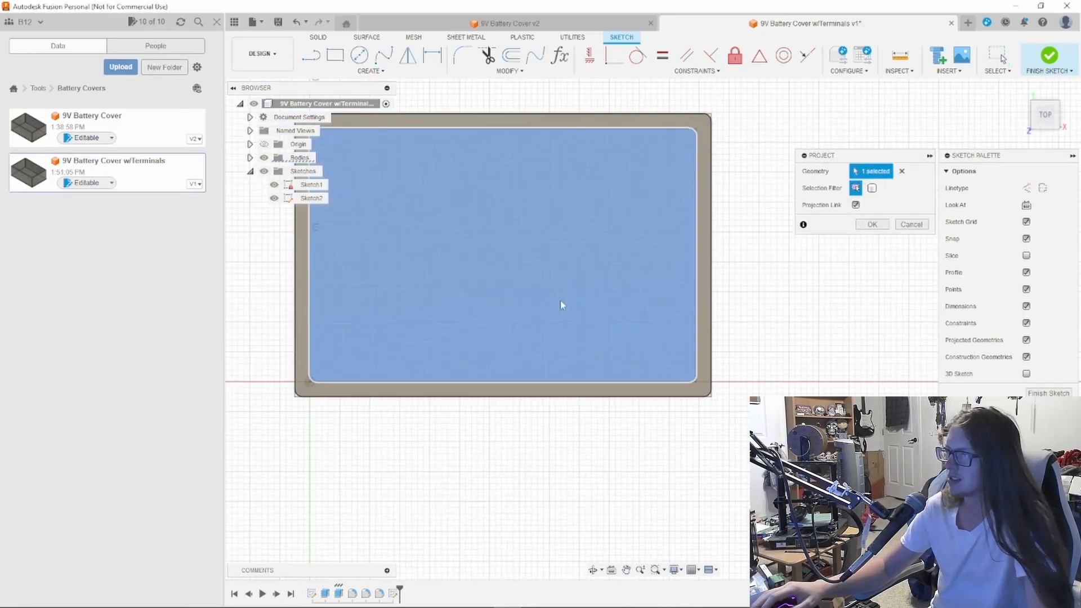
middle_click_drag(559, 299, 534, 289, "shift")
left_click(873, 224)
middle_click_drag(773, 232, 752, 225, "shift")
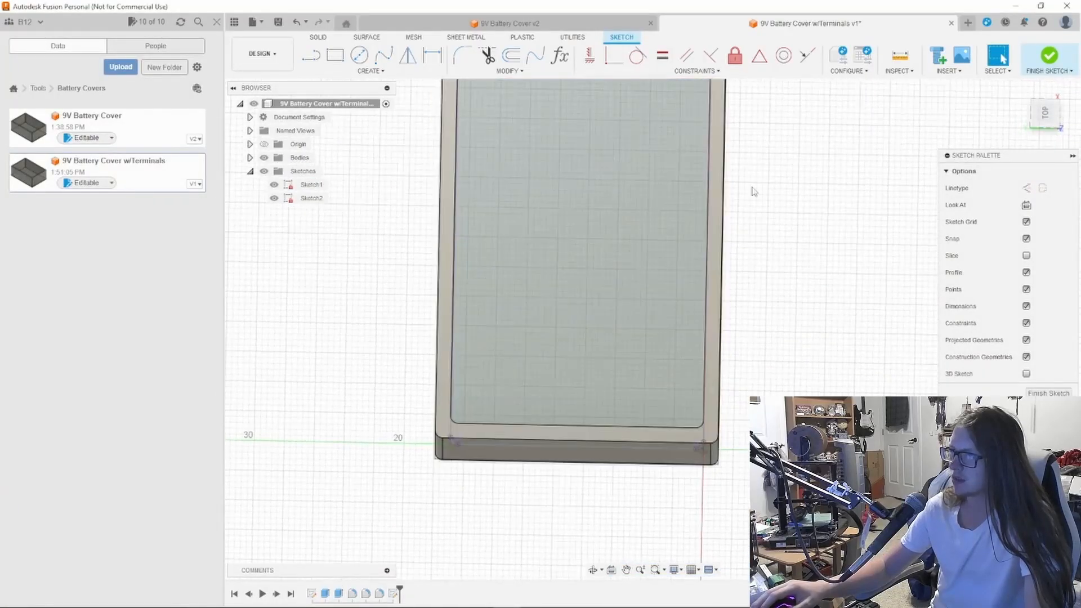
left_click(1042, 58)
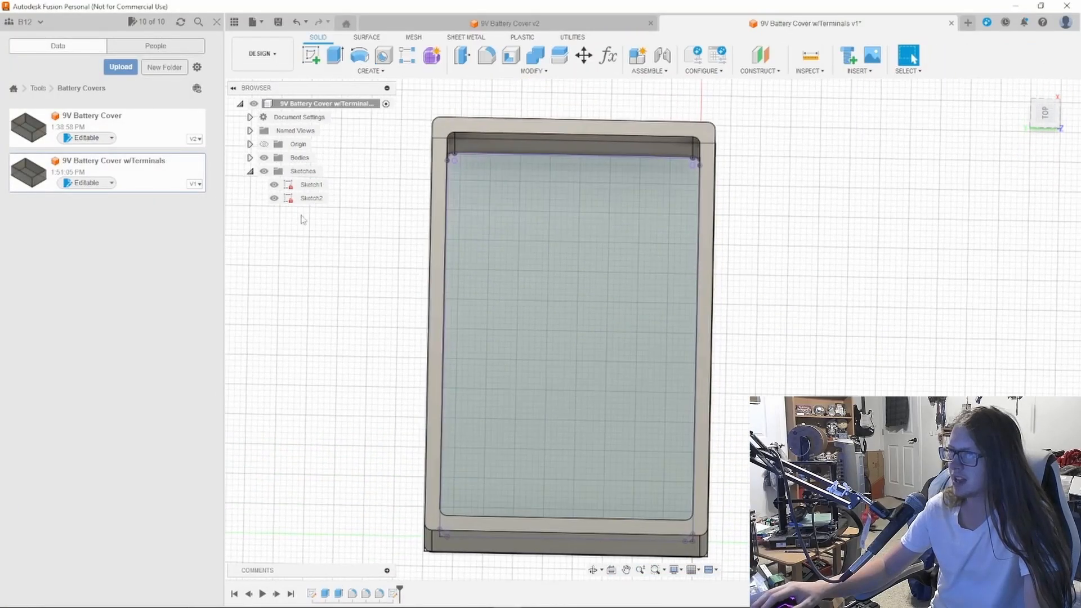
Step: Extrude the projected inner floor profile upward by TerminalDepth, joining it to the cover body
left_click(311, 198)
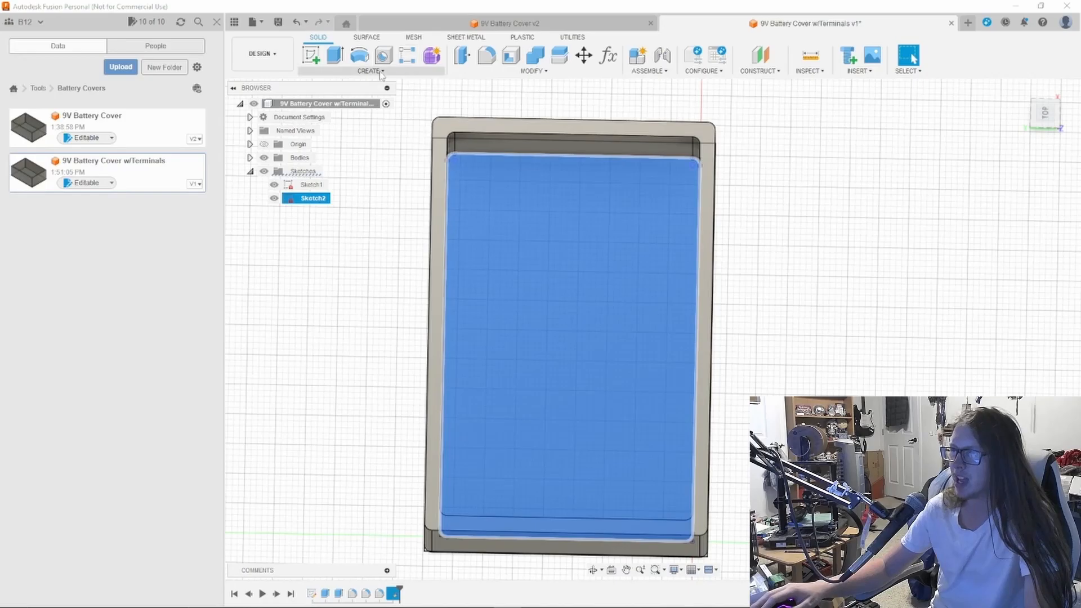
left_click(334, 56)
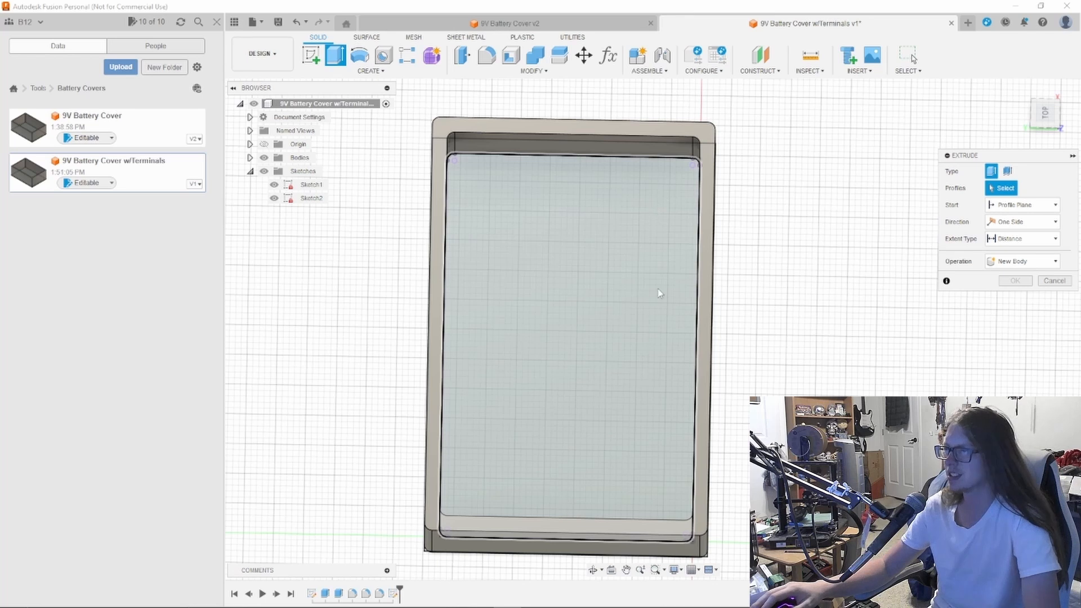
left_click(639, 264)
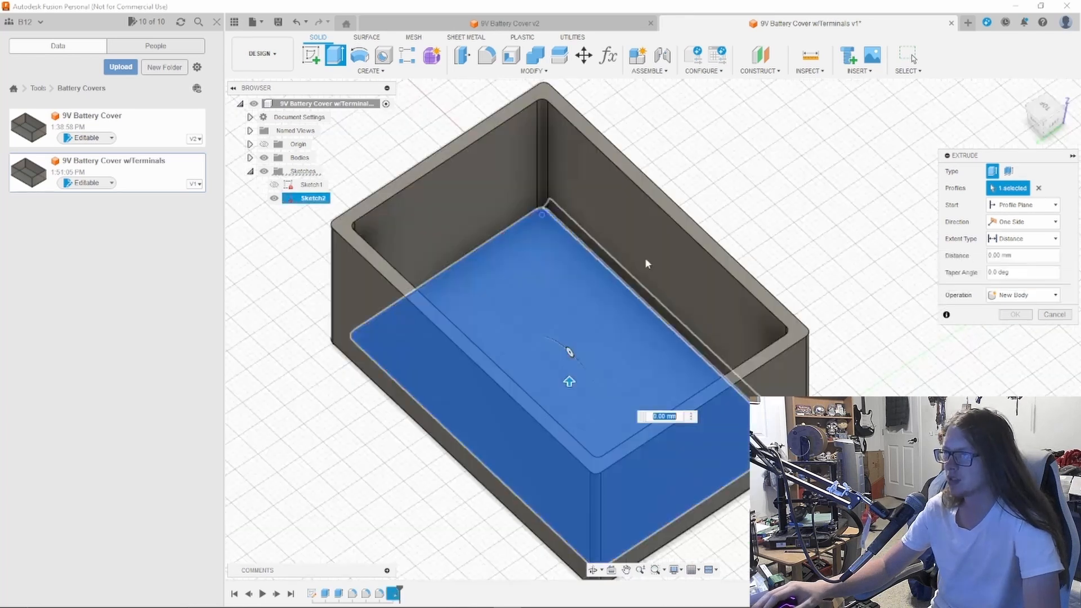
mouse_move(822, 201)
middle_mouse_down("shift")
mouse_move(820, 109)
mouse_move(810, 225)
middle_mouse_up("shift")
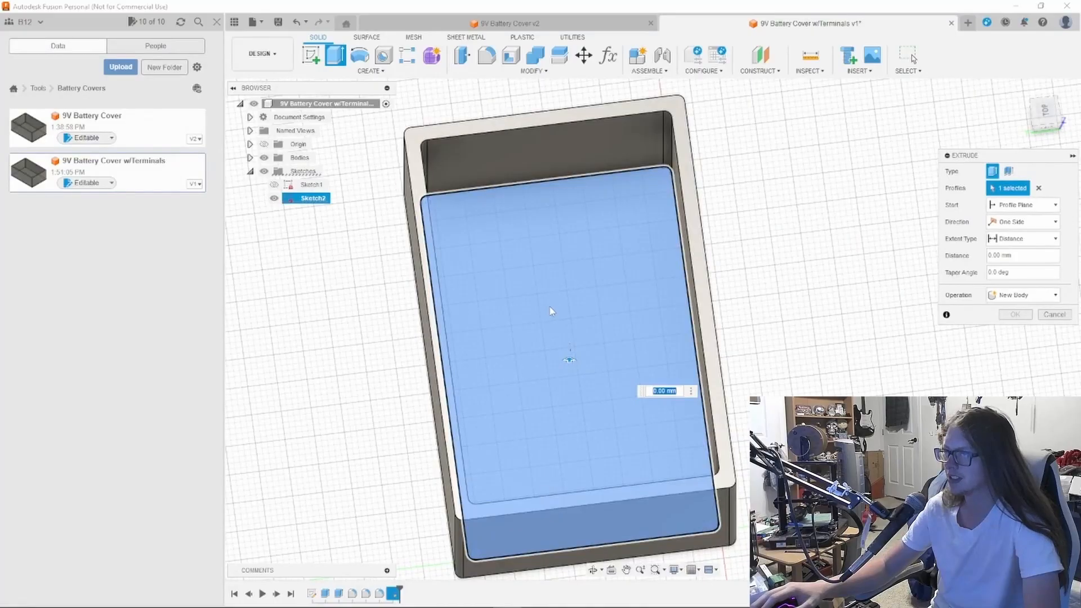
left_click(550, 310)
left_click(579, 338)
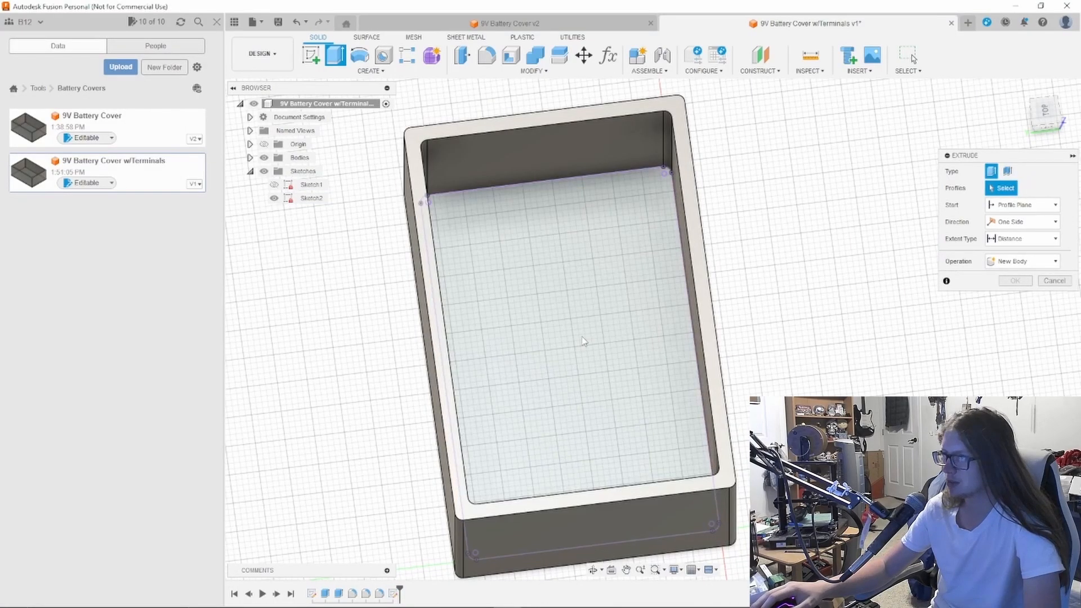
scroll(580, 340, "up", 1)
left_click(664, 184)
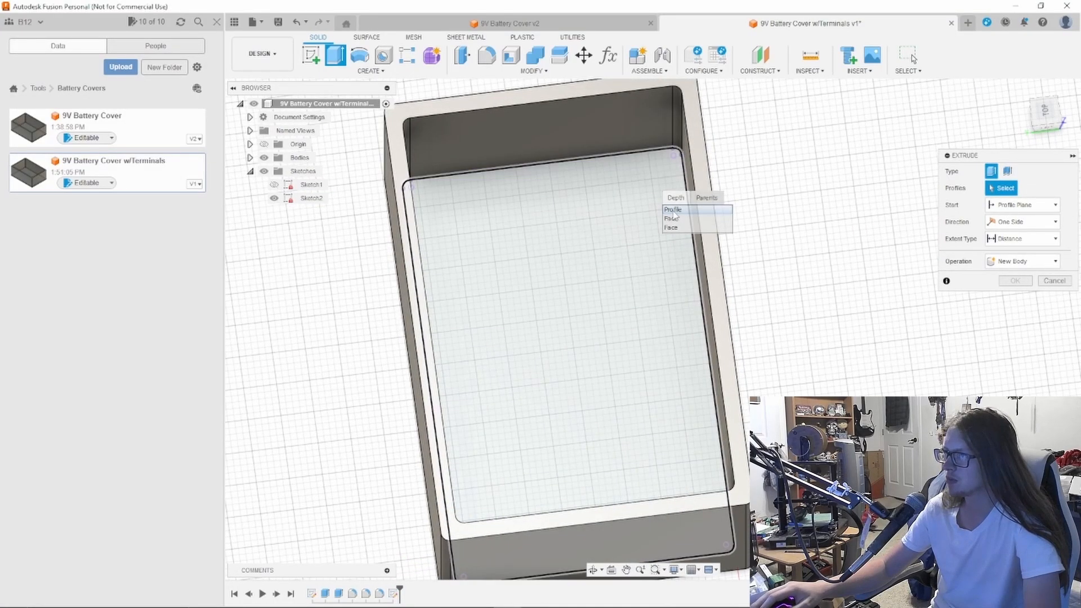
left_click(674, 210)
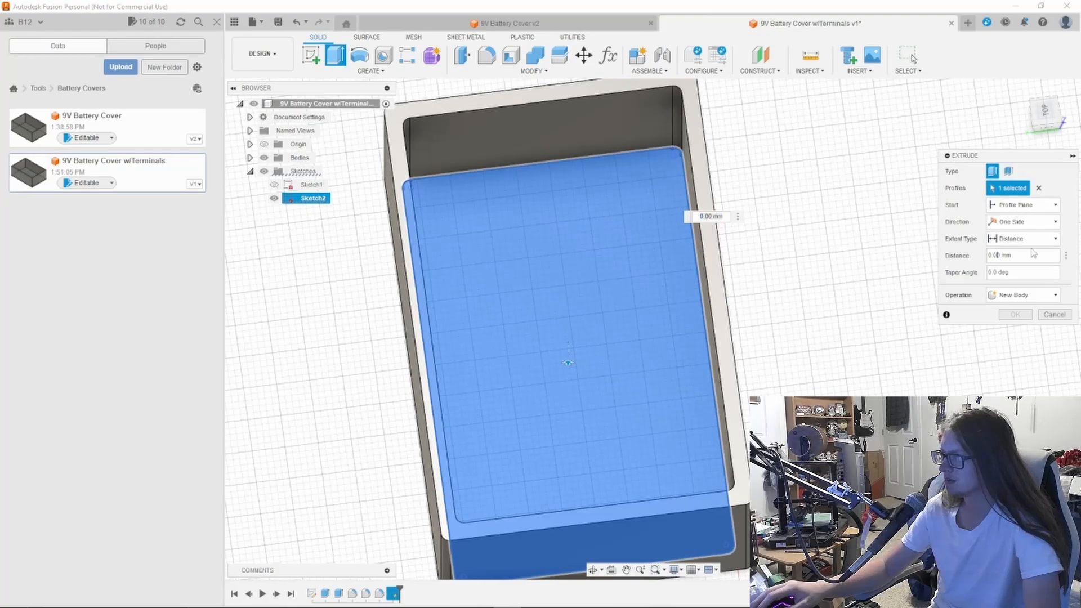
key("BackSpace")
key("BackSpace")
key("BackSpace")
key("BackSpace")
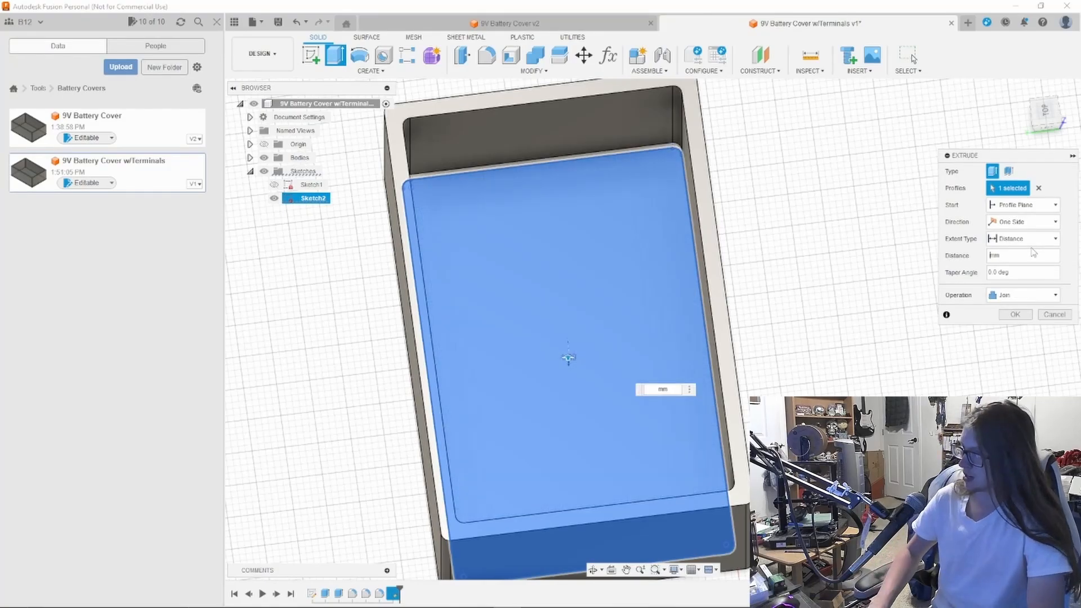
type("TerminalDepth")
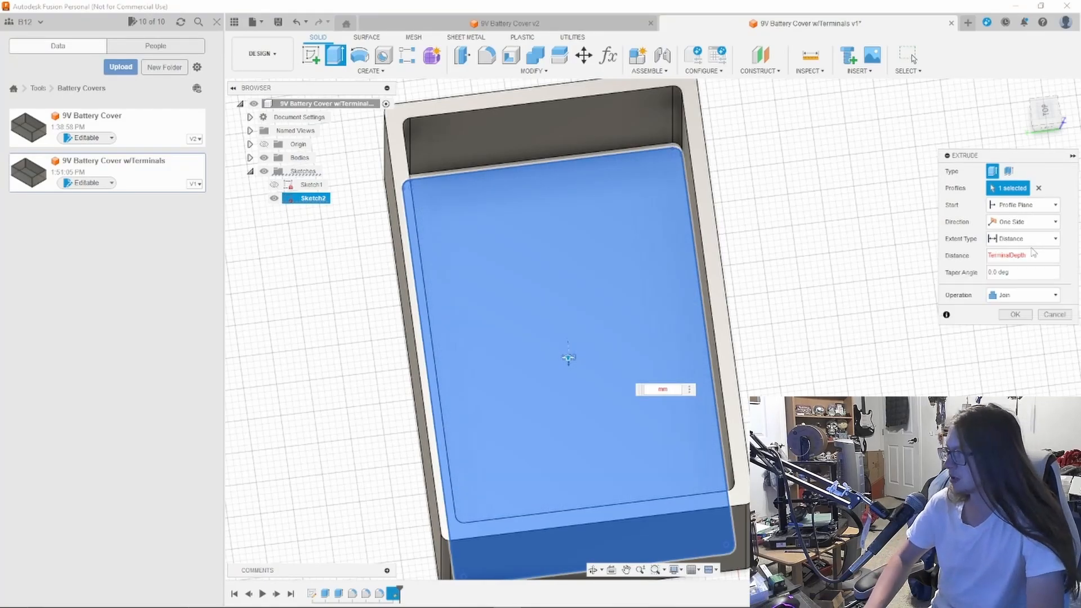
key("Return")
middle_click_drag(772, 315, 869, 338, "shift")
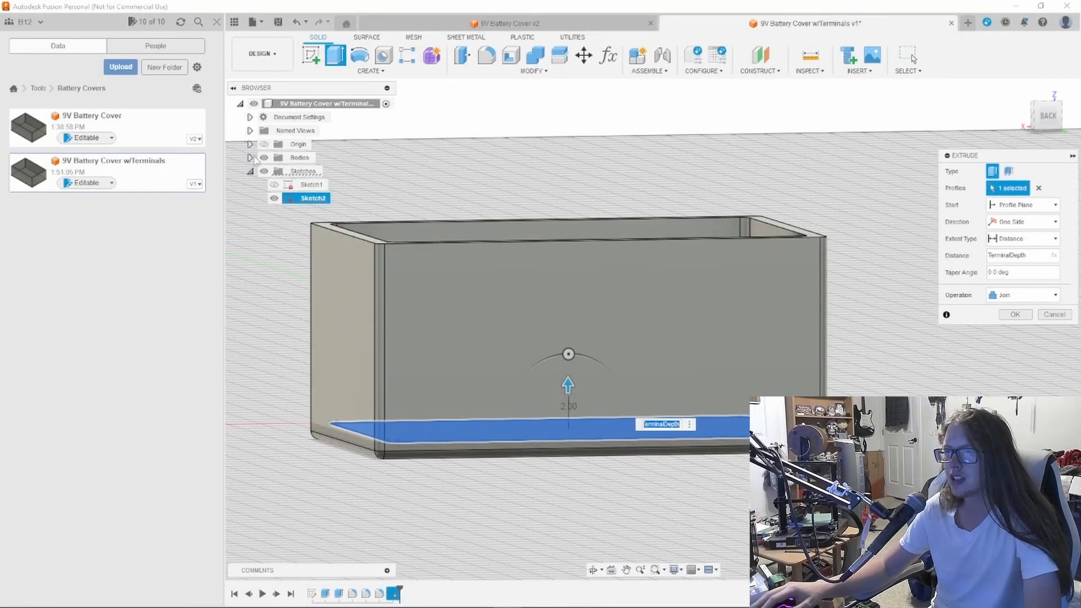
left_click(264, 159)
left_click(263, 158)
middle_click_drag(450, 248, 555, 282, "shift")
left_click(1018, 315)
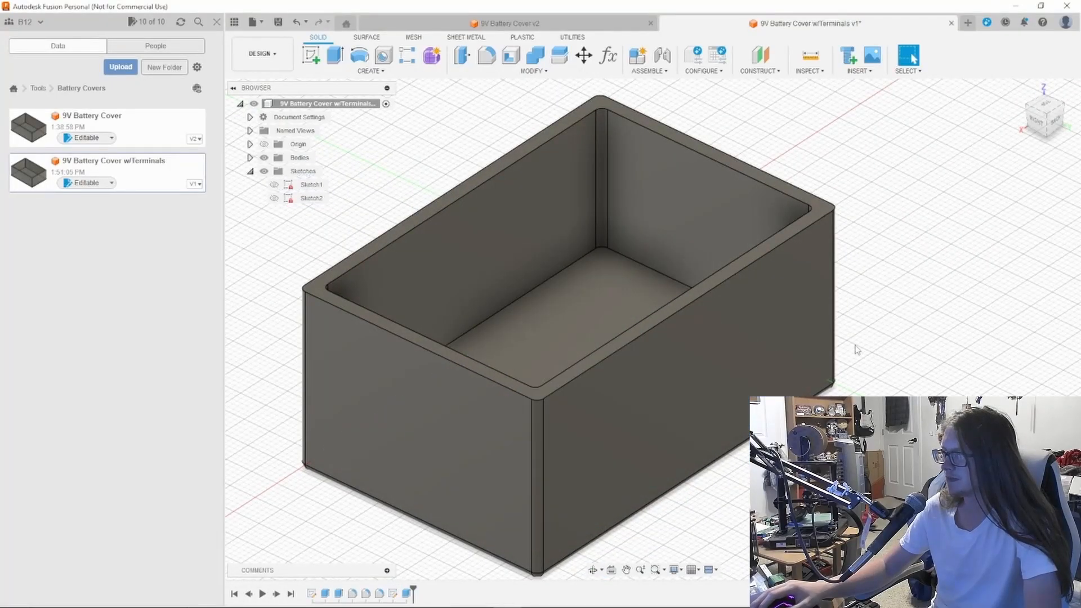
Step: Step the design history back and forward one feature to compare the cover's floor with and without the extrusion
middle_click_drag(857, 350, 586, 507, "shift")
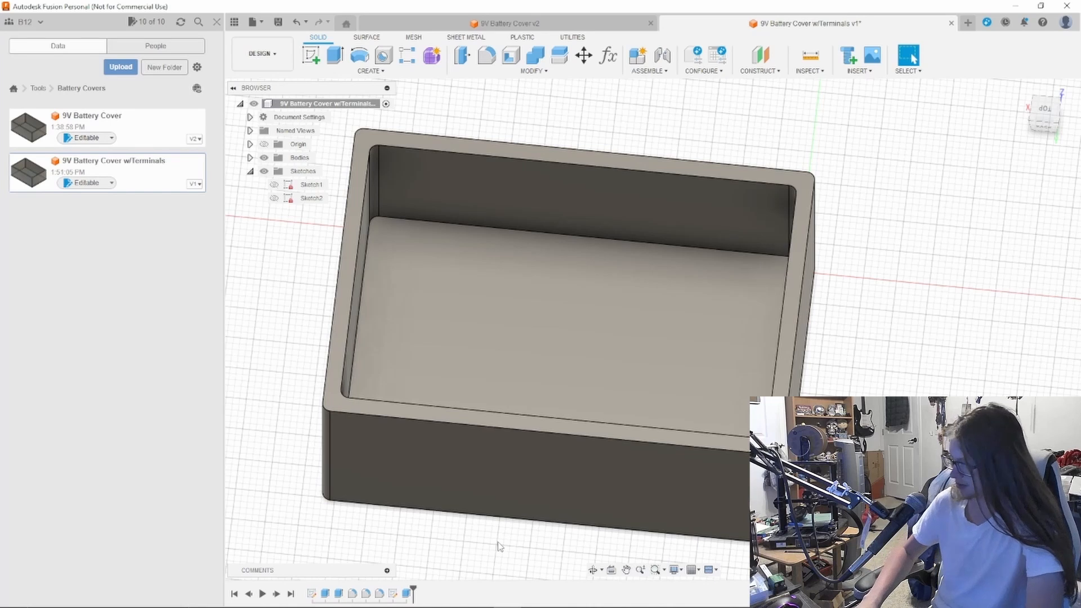
left_click(249, 595)
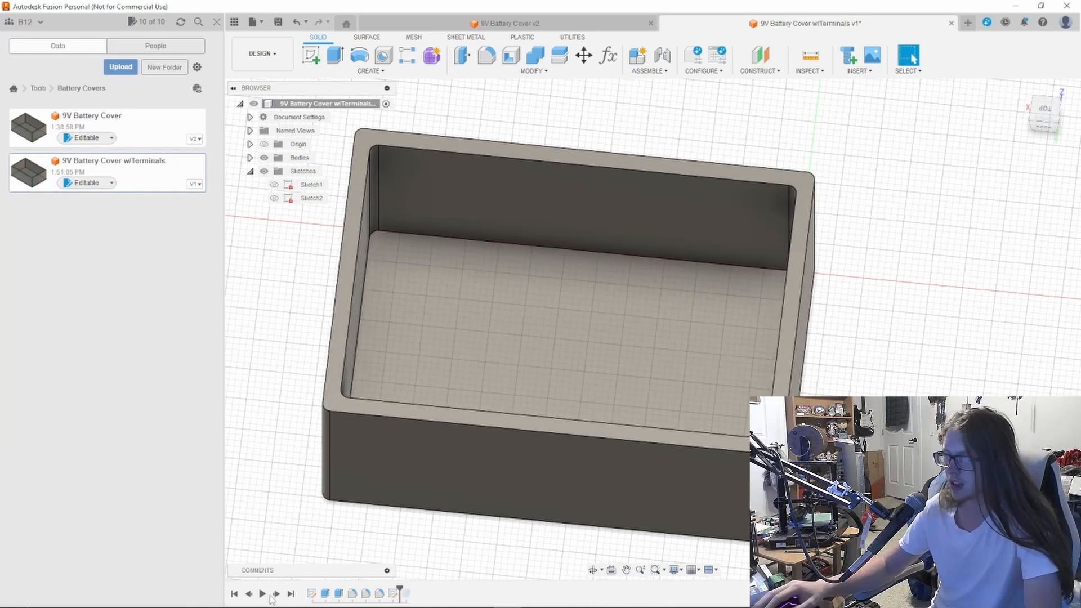
left_click(276, 594)
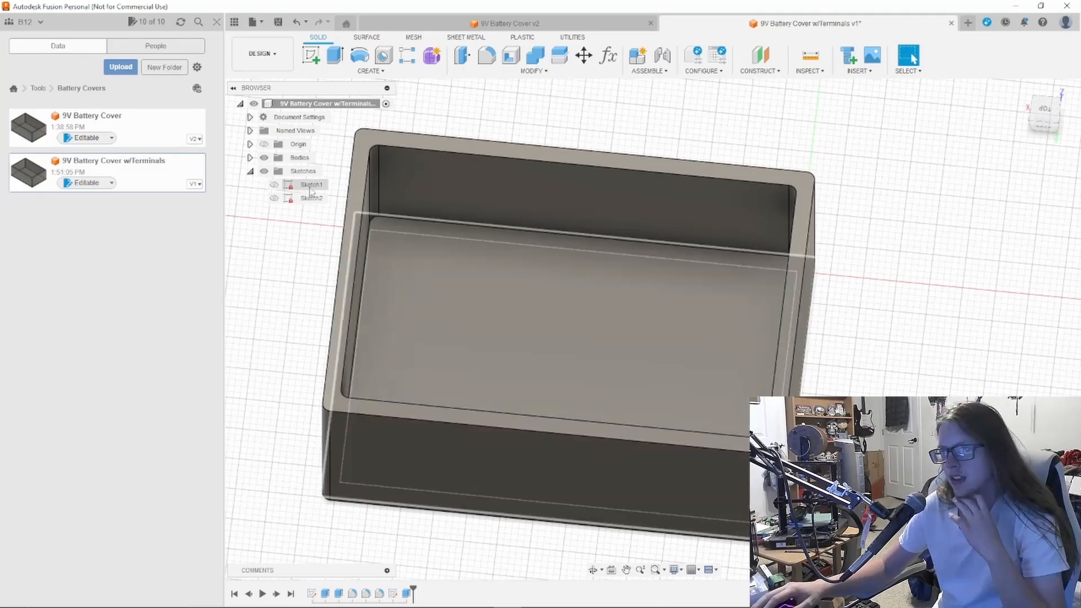
Step: Open the base sketch and add user parameter PositiveTerminalPlacement in mm, expression 5.5, with the comment "Distance of positive terminal from side outer wall"
double_click(310, 185)
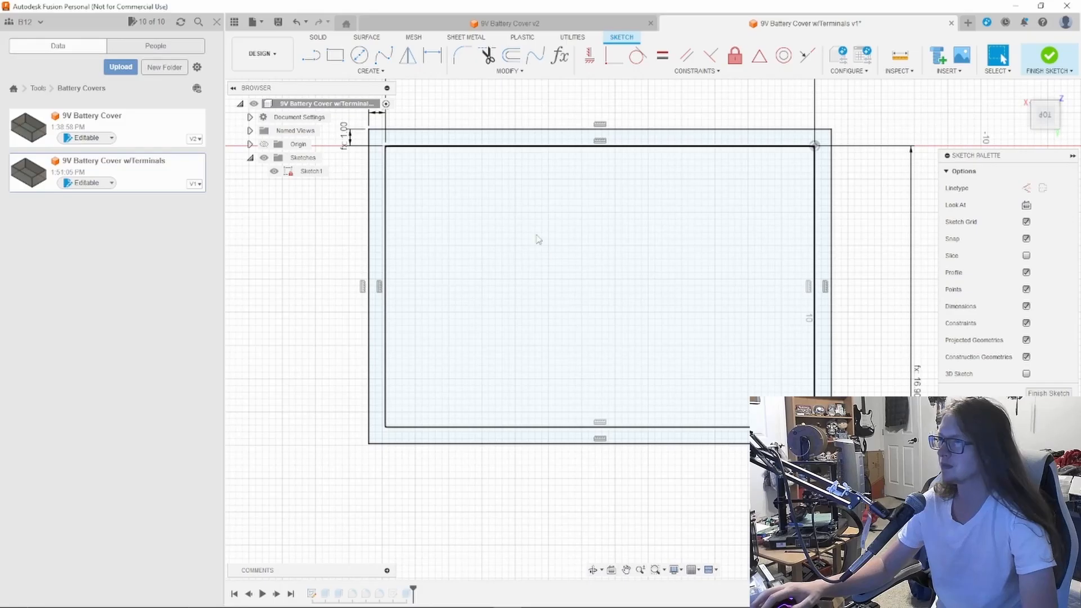
left_click(553, 62)
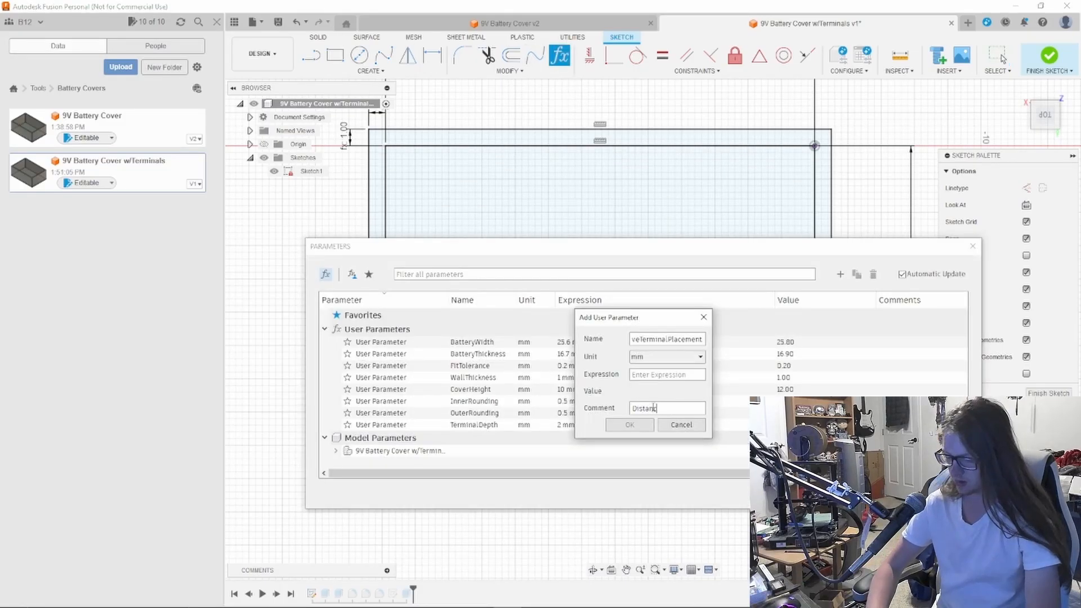
type("e of positive terminal")
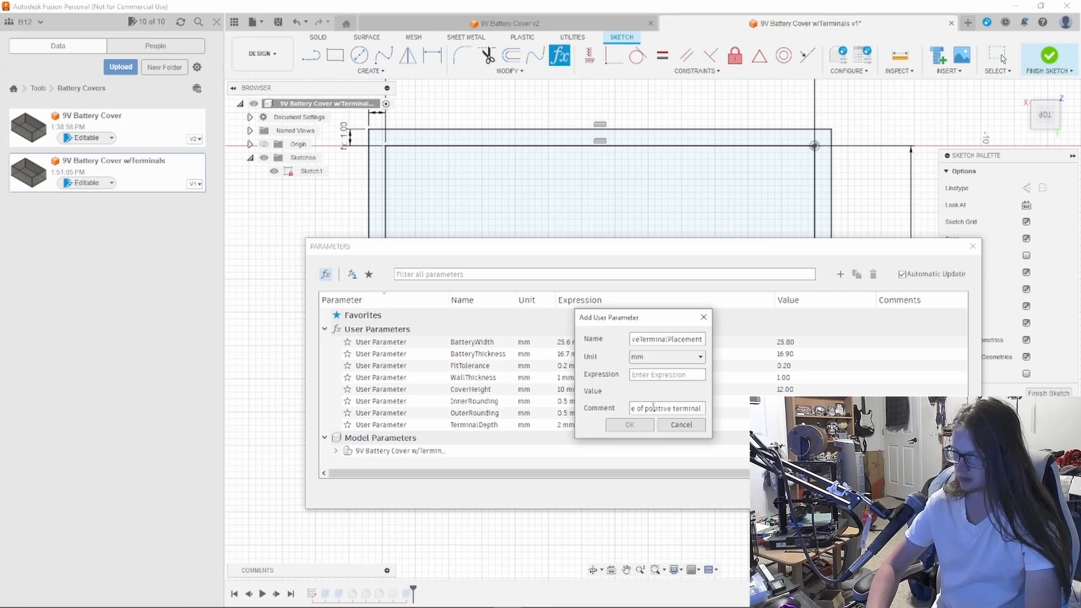
type(" to")
key("BackSpace")
key("BackSpace")
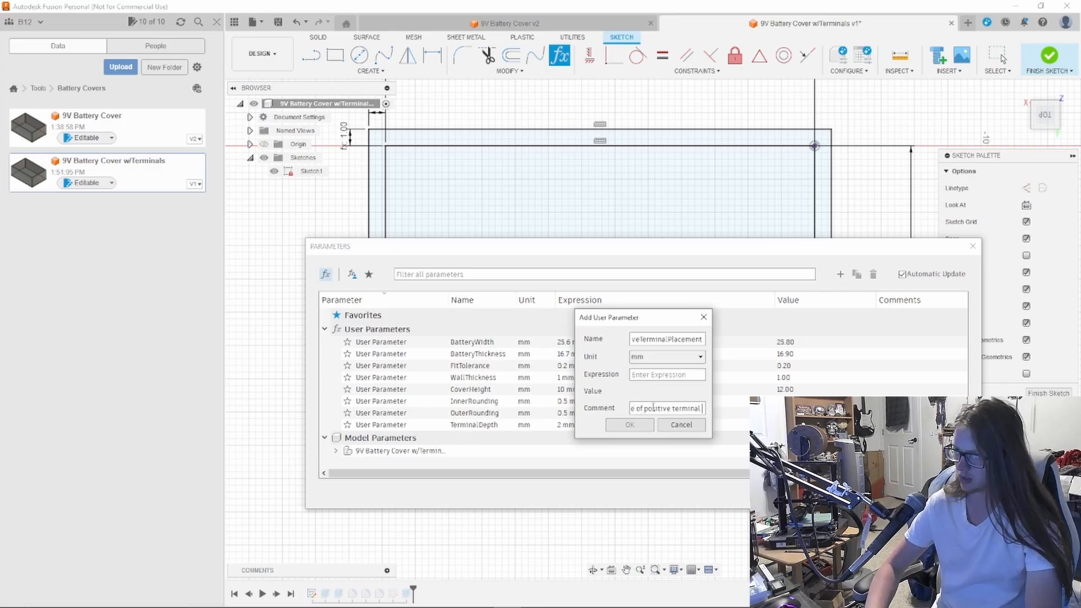
type("from s")
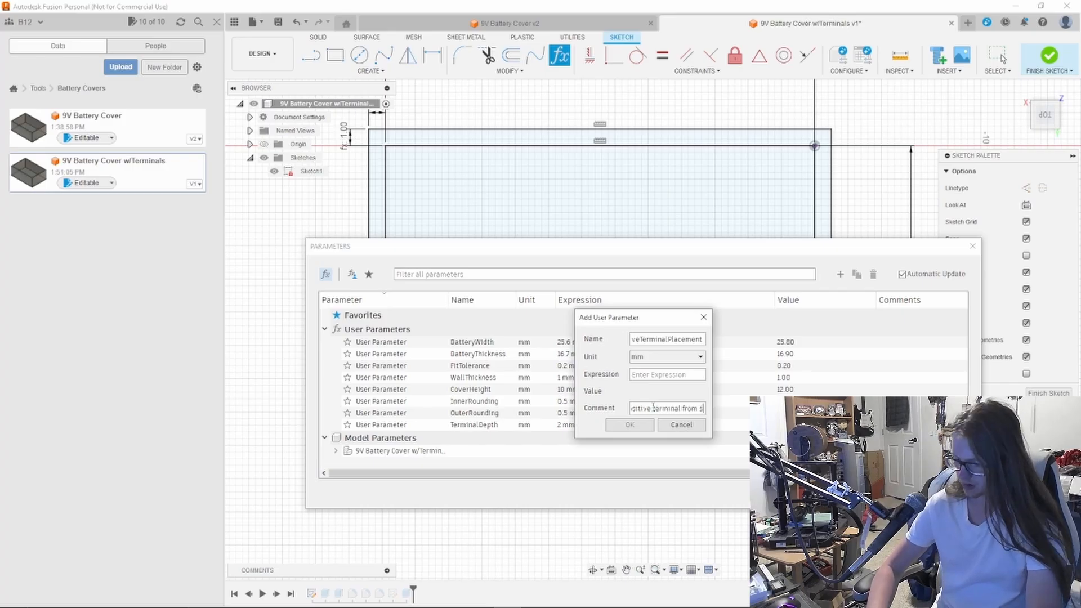
type("ide outer wall")
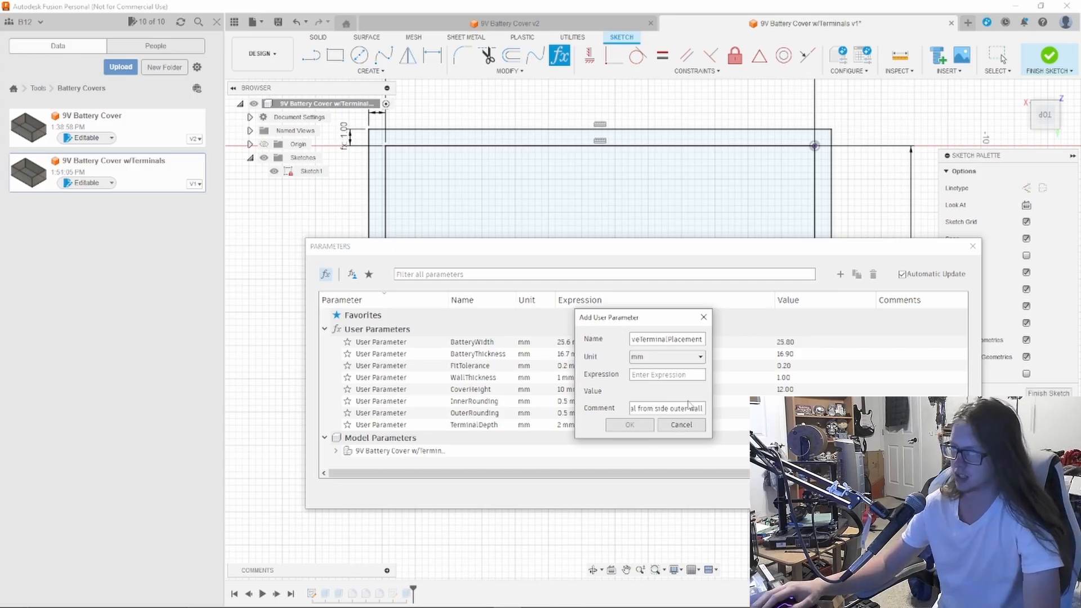
type("5.5")
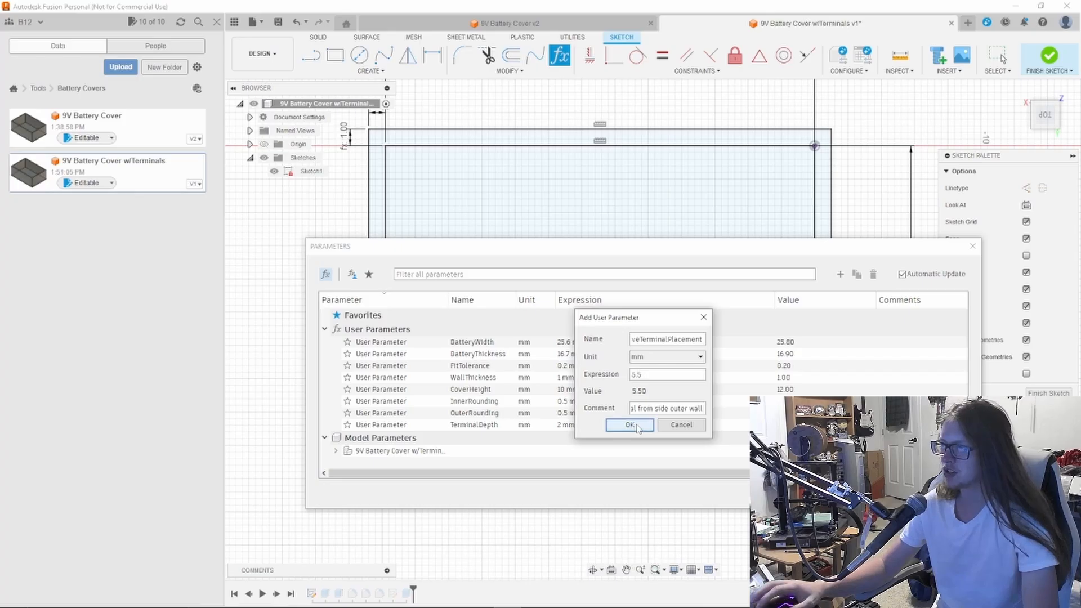
left_click(629, 425)
Step: Add user parameter PositiveTerminalDiameter in mm with the expression 5.5+.1, and close the parameter table
left_click(840, 274)
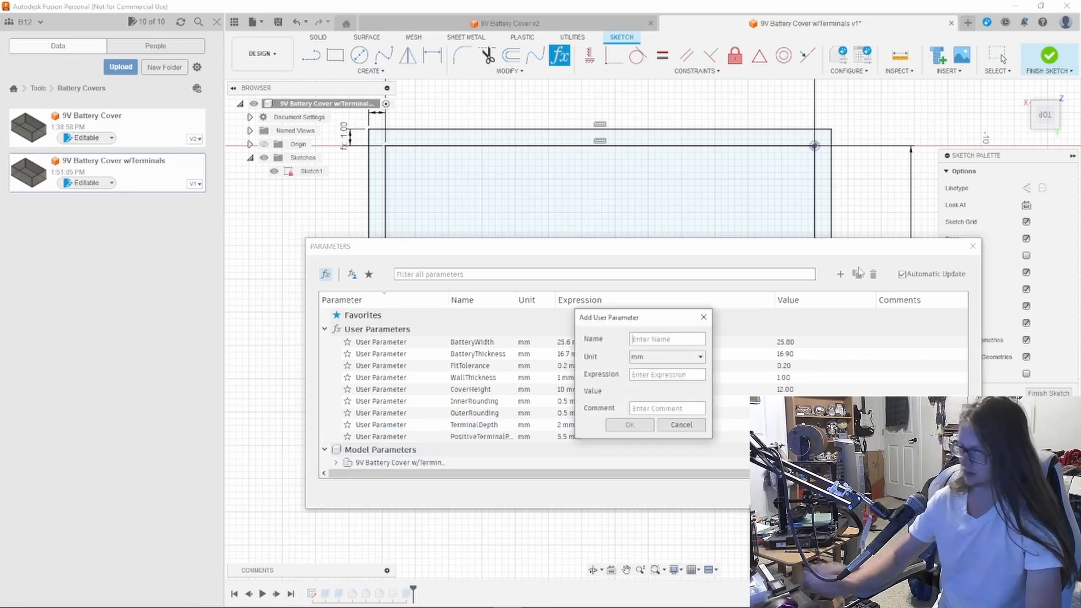
type("Positi")
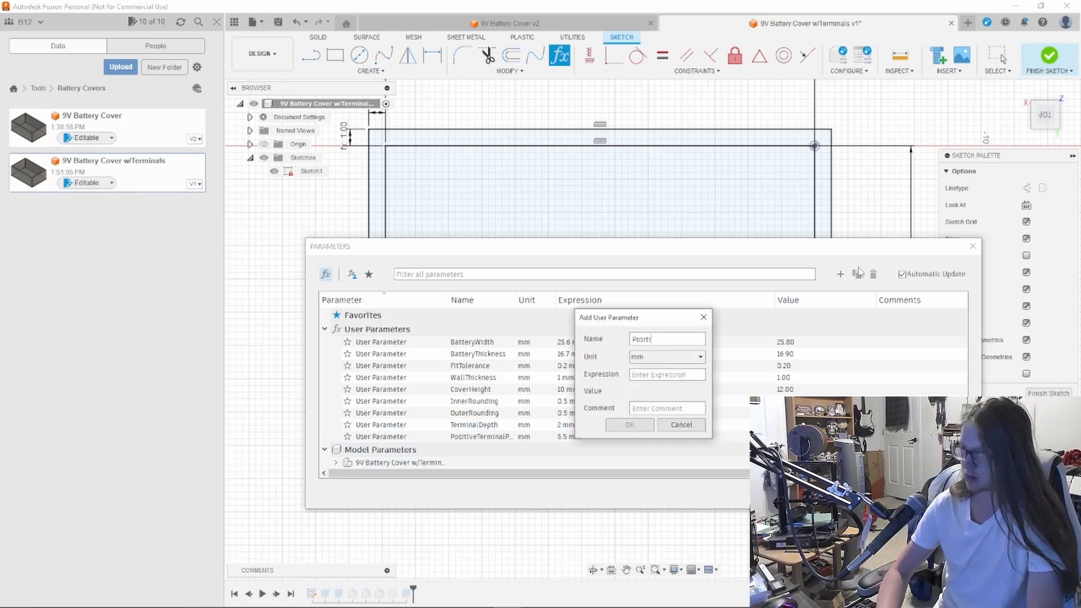
type("veTerminalDia")
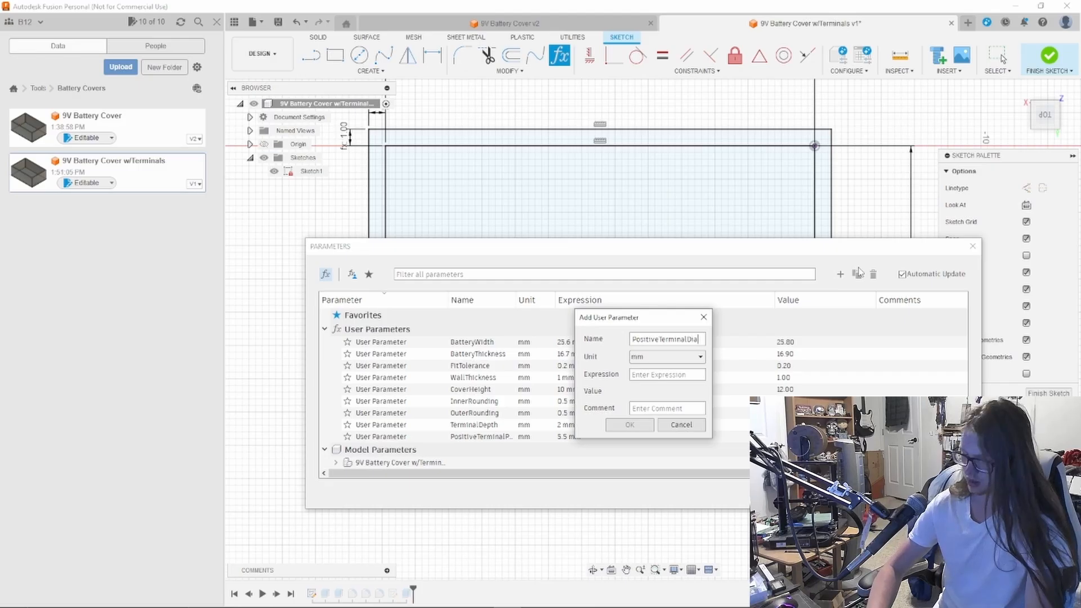
type("meter")
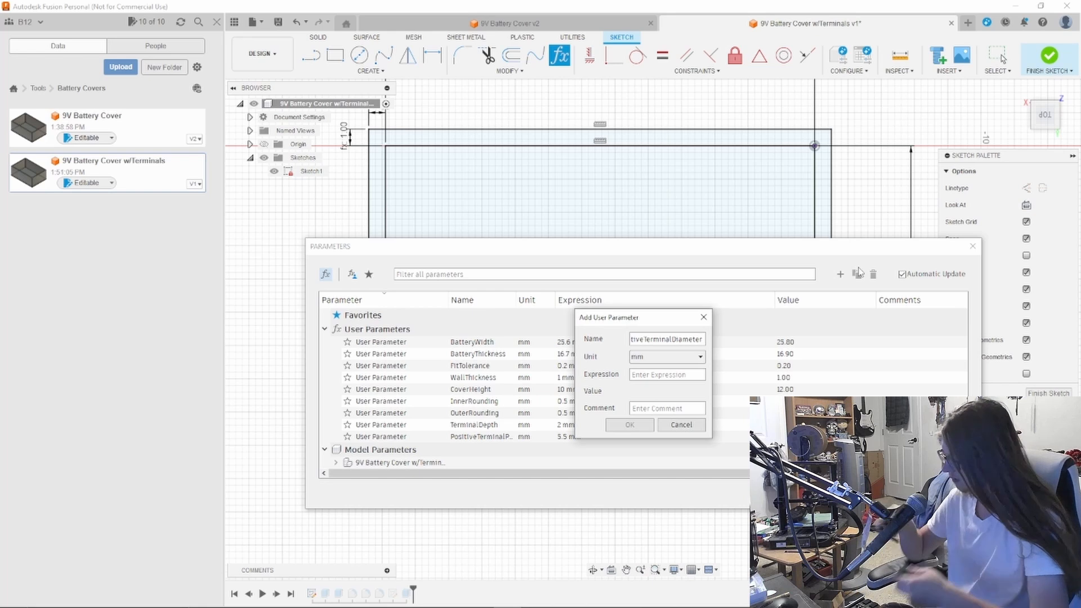
left_click(671, 375)
type("5.5+")
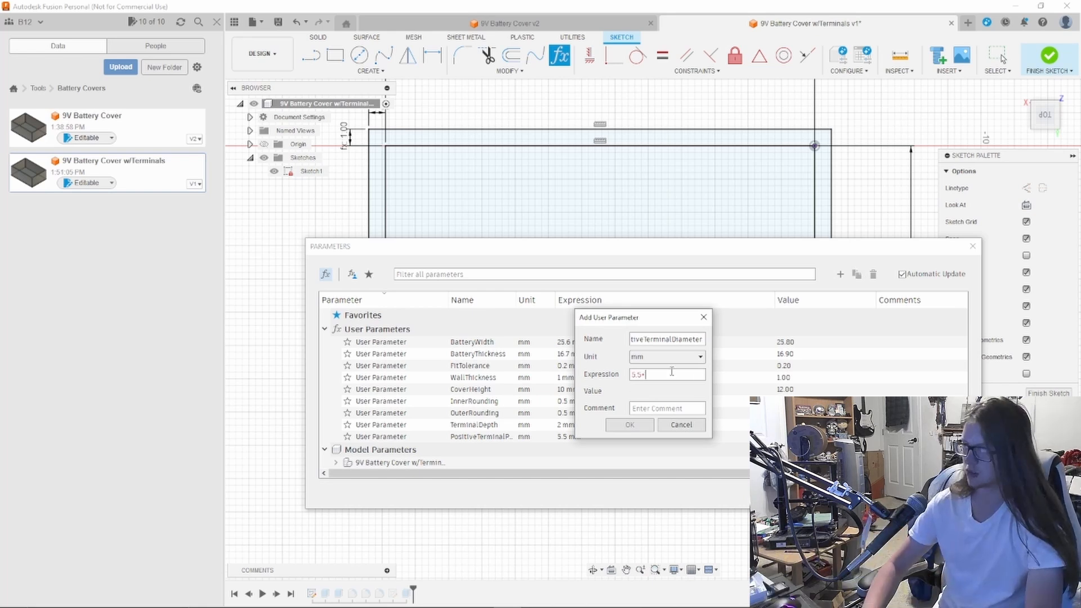
type(".1")
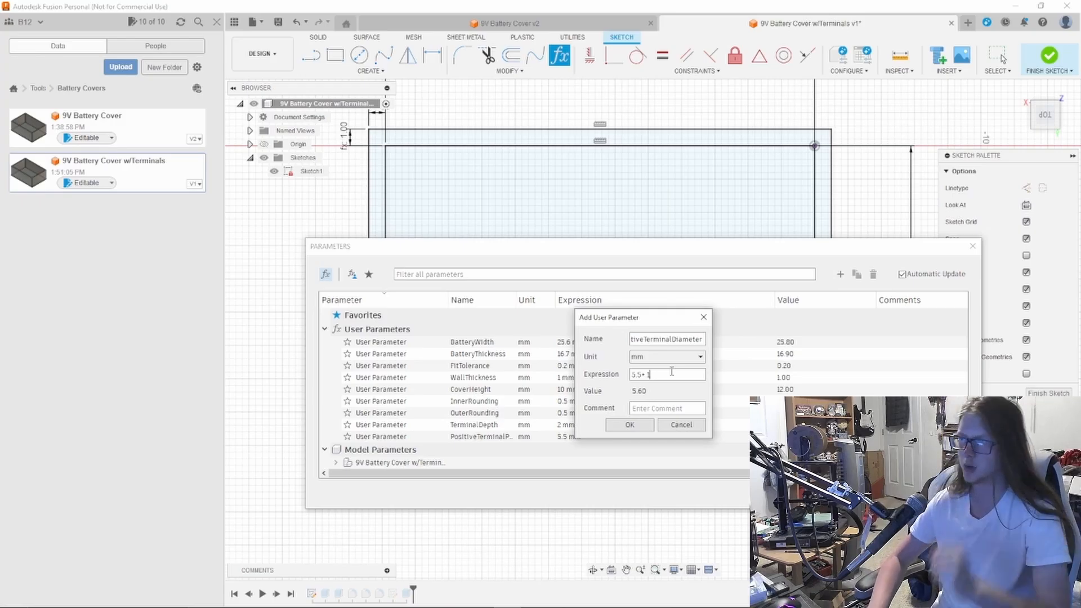
key("Return")
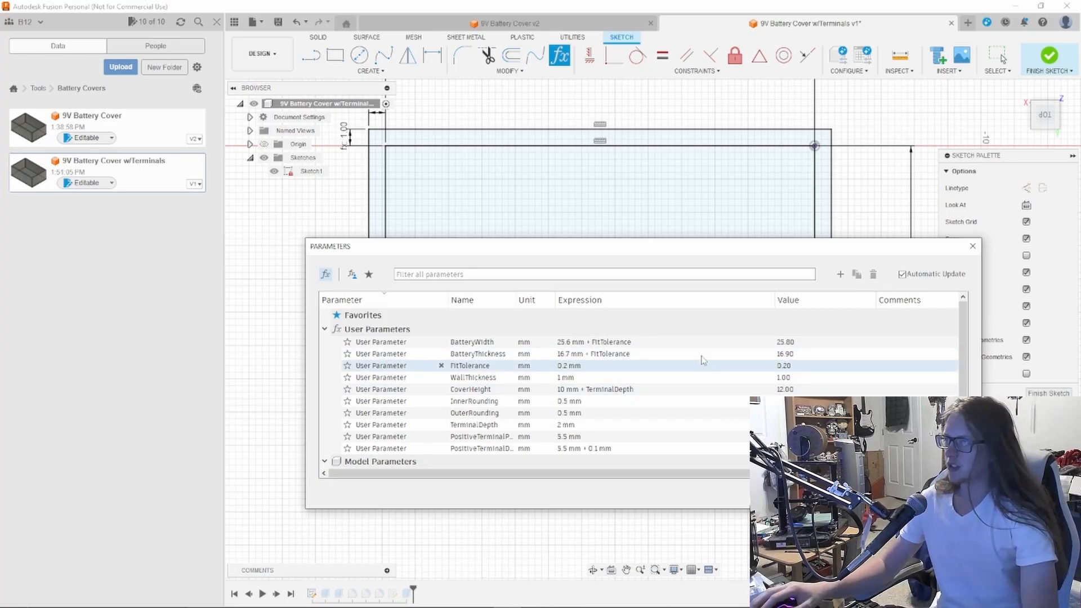
left_click(950, 494)
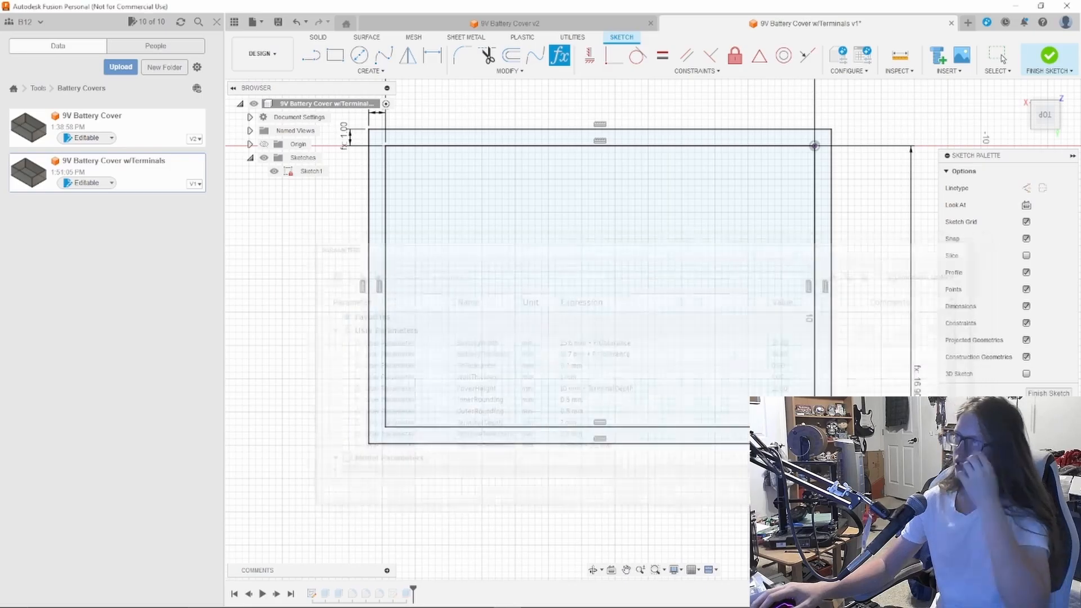
Step: Sketch a circle freehand inside the inner rectangle, near its right edge and about mid-height
mouse_move(633, 227)
middle_mouse_down()
mouse_move(563, 215)
mouse_move(578, 224)
middle_mouse_up()
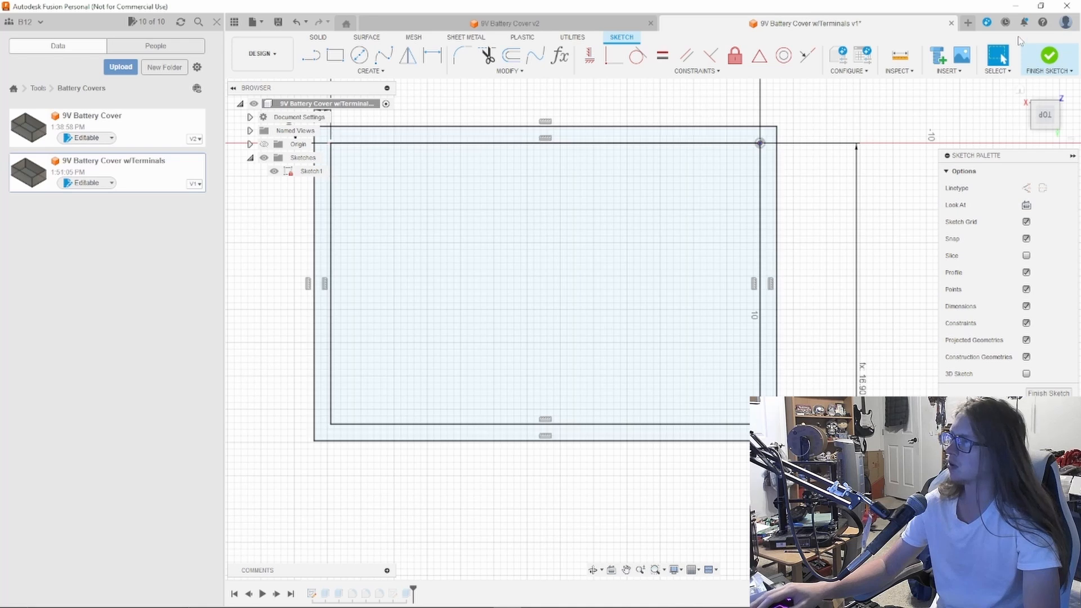
left_click(1073, 100)
left_click(1074, 100)
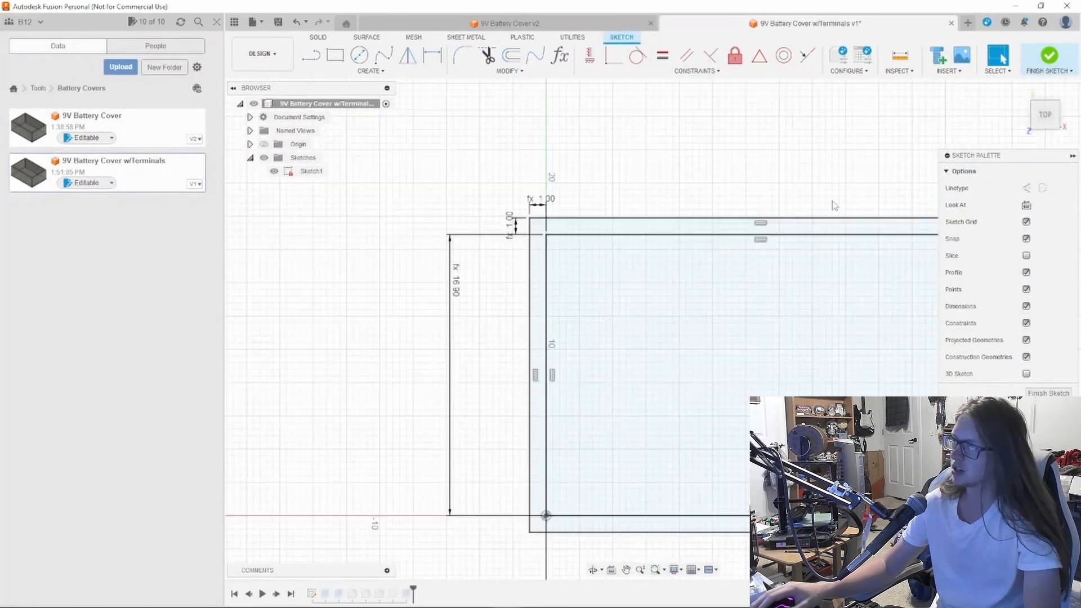
middle_click_drag(834, 202, 545, 85)
middle_click_drag(795, 211, 813, 284)
key("c")
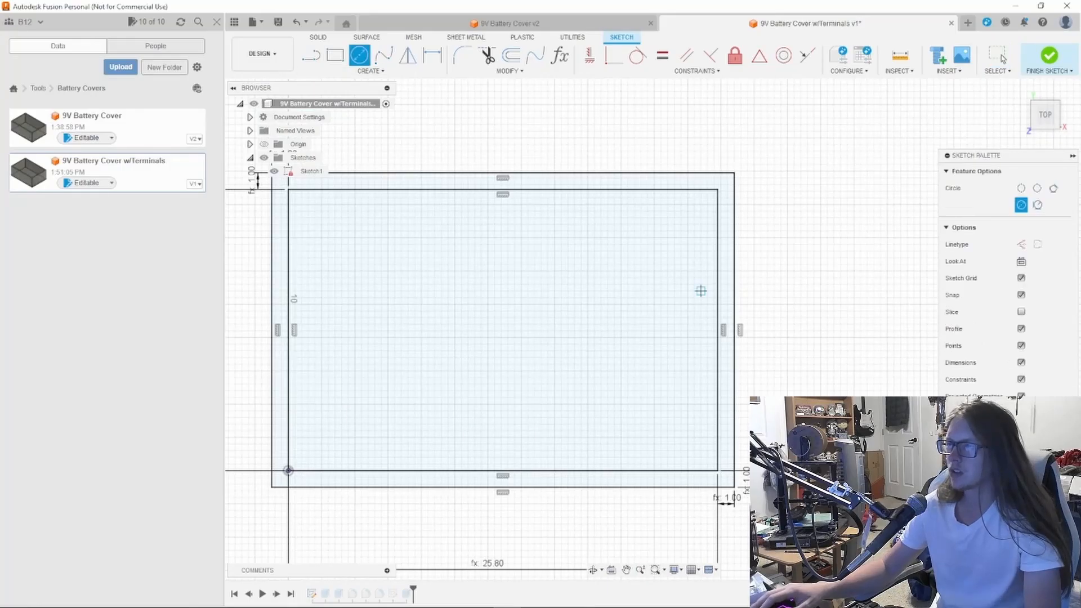
left_click(628, 337)
left_click(669, 370)
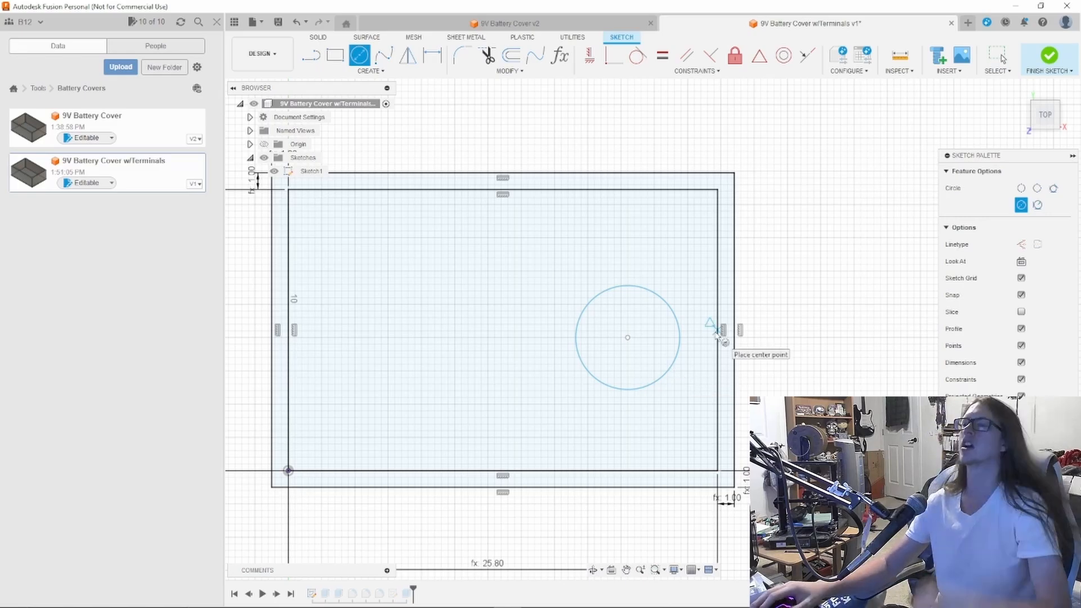
Step: Draw a horizontal line between the midpoints of the inner rectangle's two side edges and convert it to a centerline
key("l")
scroll(712, 325, "down", 1)
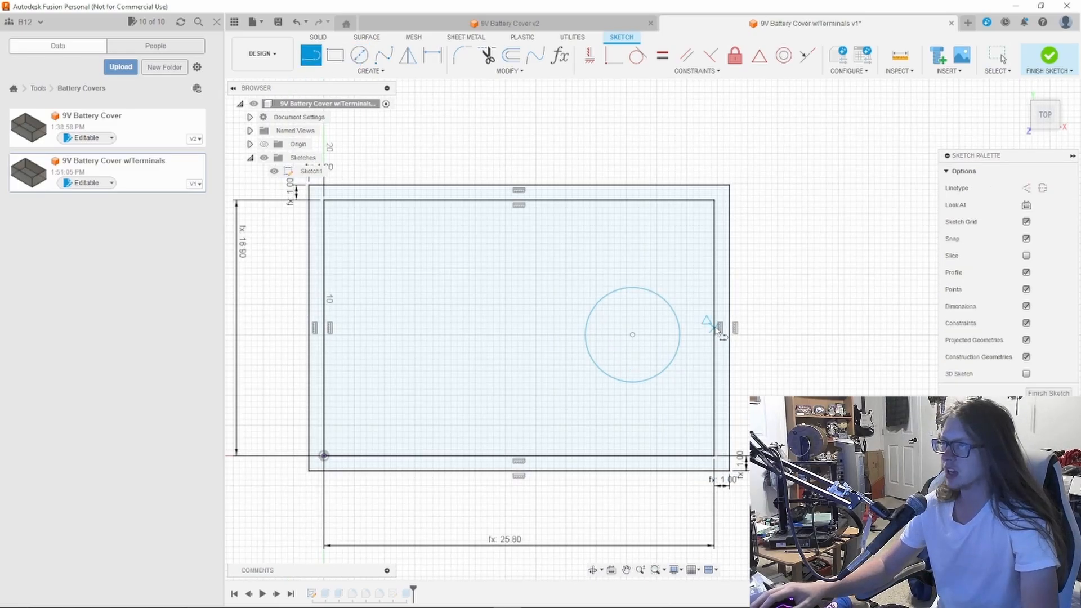
left_click(715, 328)
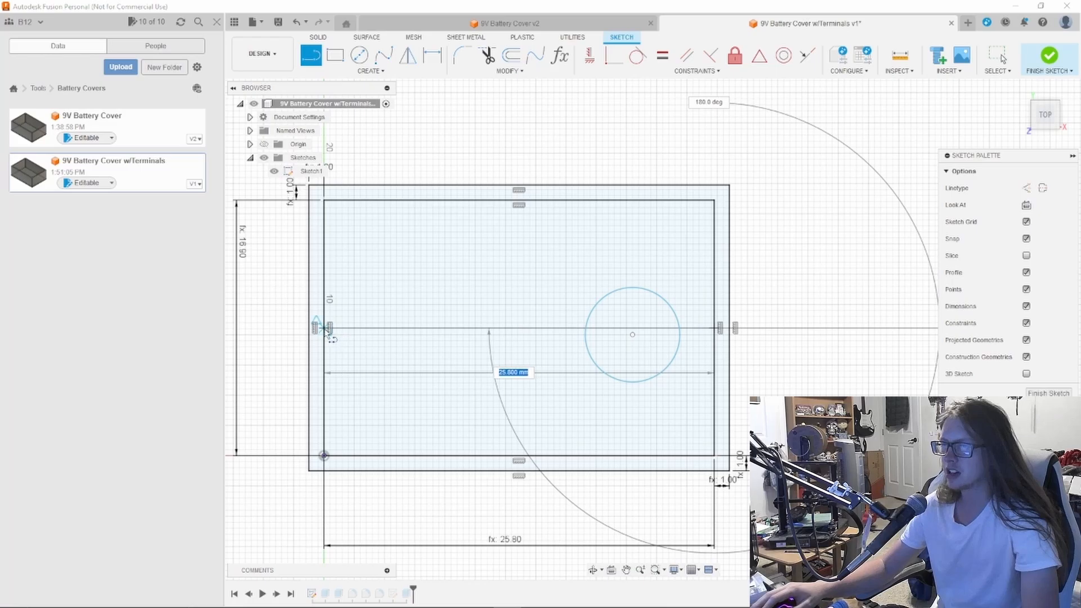
left_click(332, 329)
key("Escape")
right_click(523, 328)
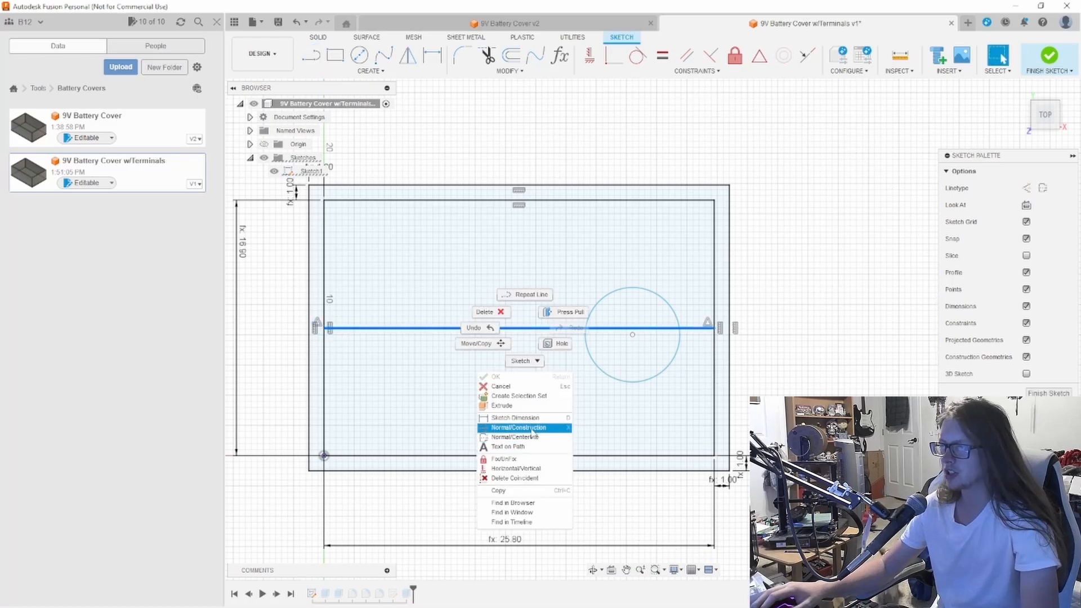
left_click(531, 438)
Step: Constrain the circle's center coincident with the horizontal centerline and shrink the circle slightly
left_click(589, 55)
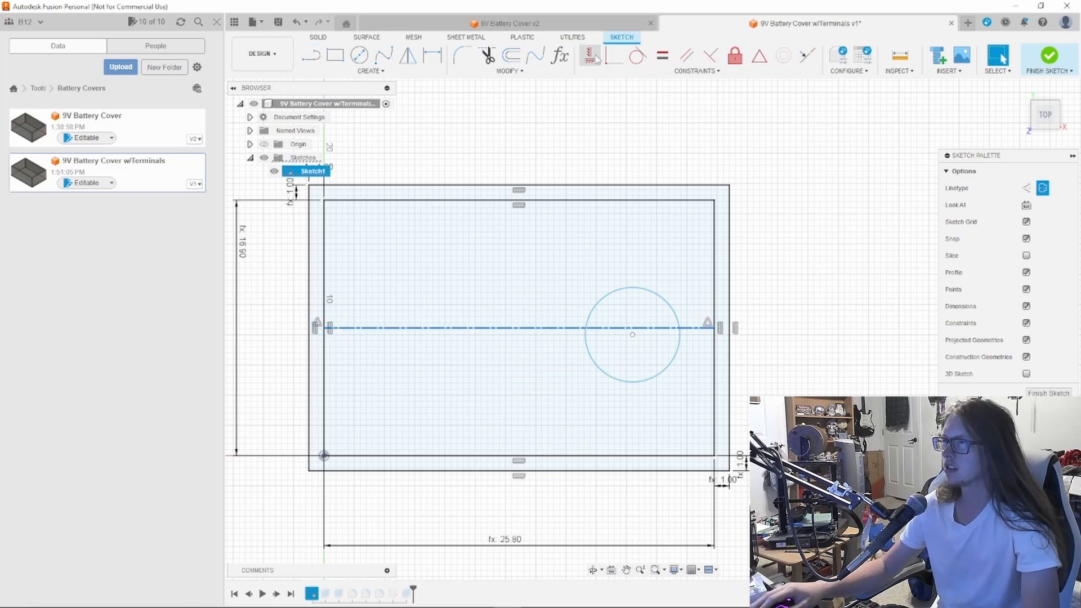
left_click(633, 335)
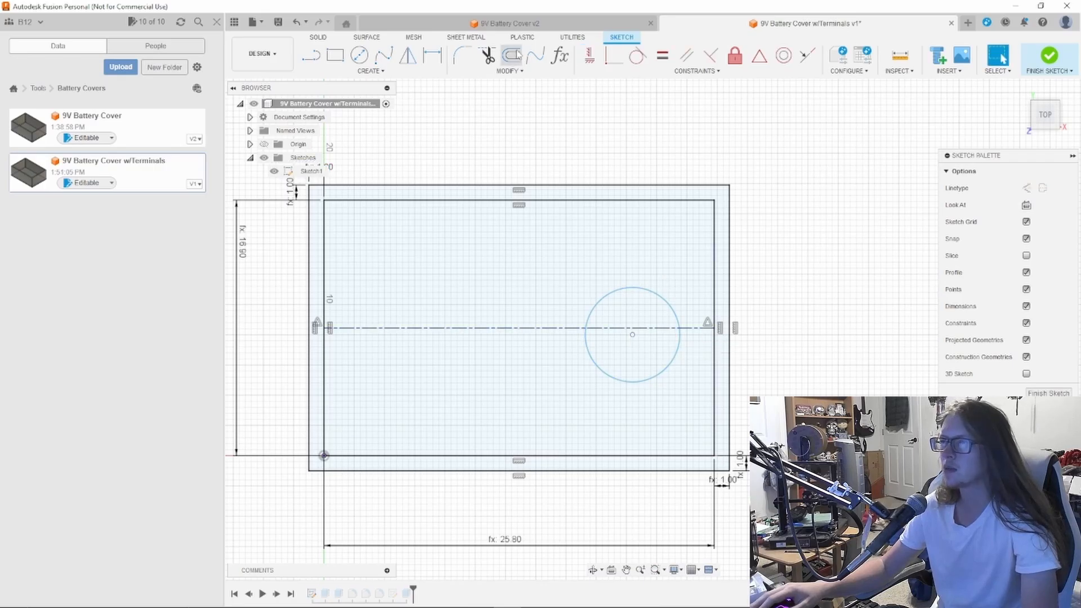
left_click(613, 55)
left_click(632, 335)
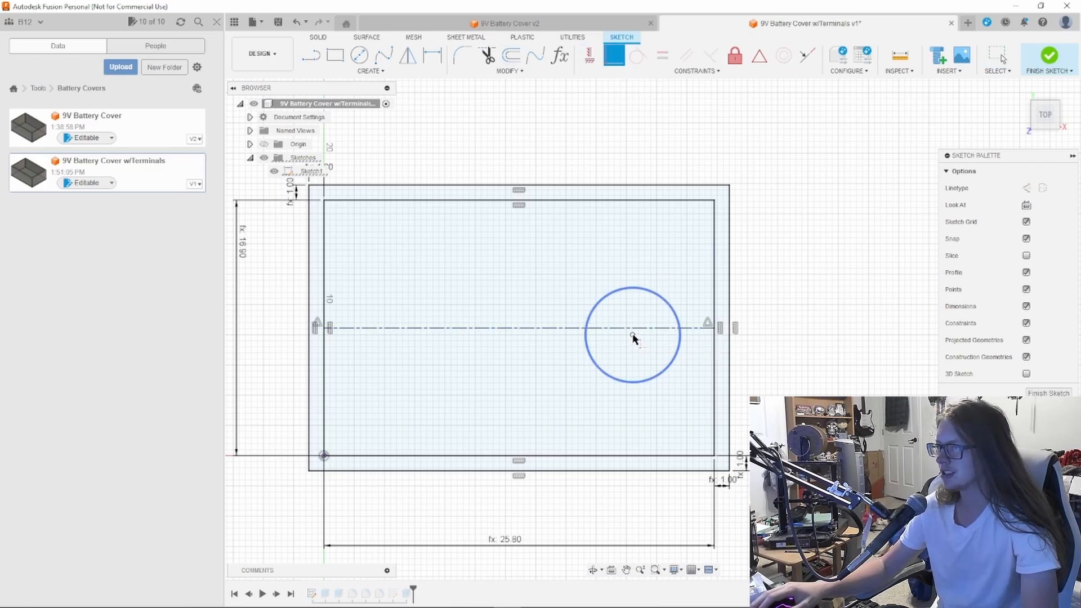
left_click(640, 328)
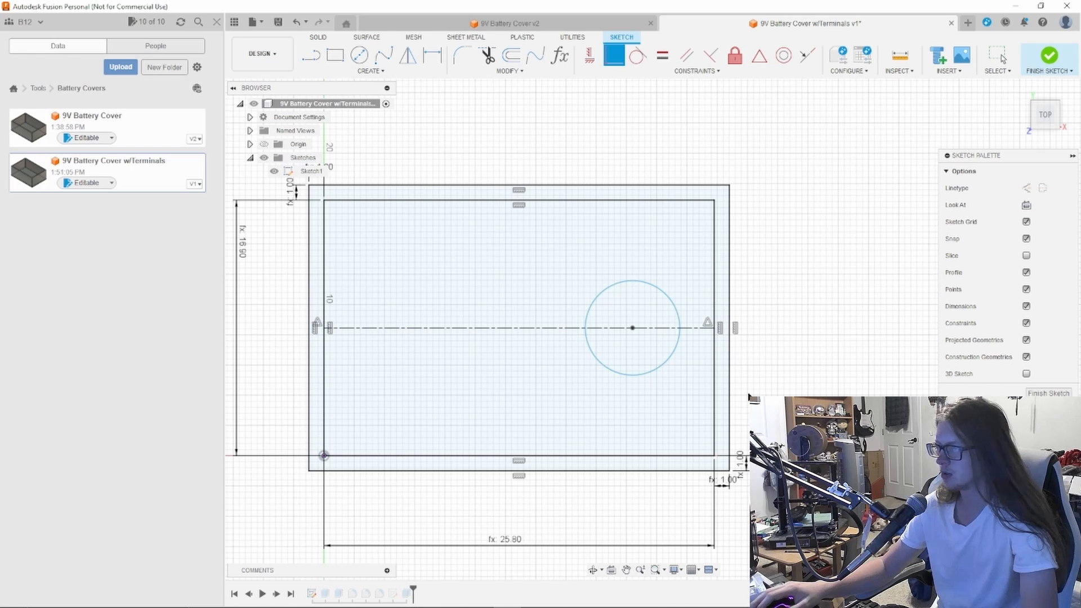
key("Escape")
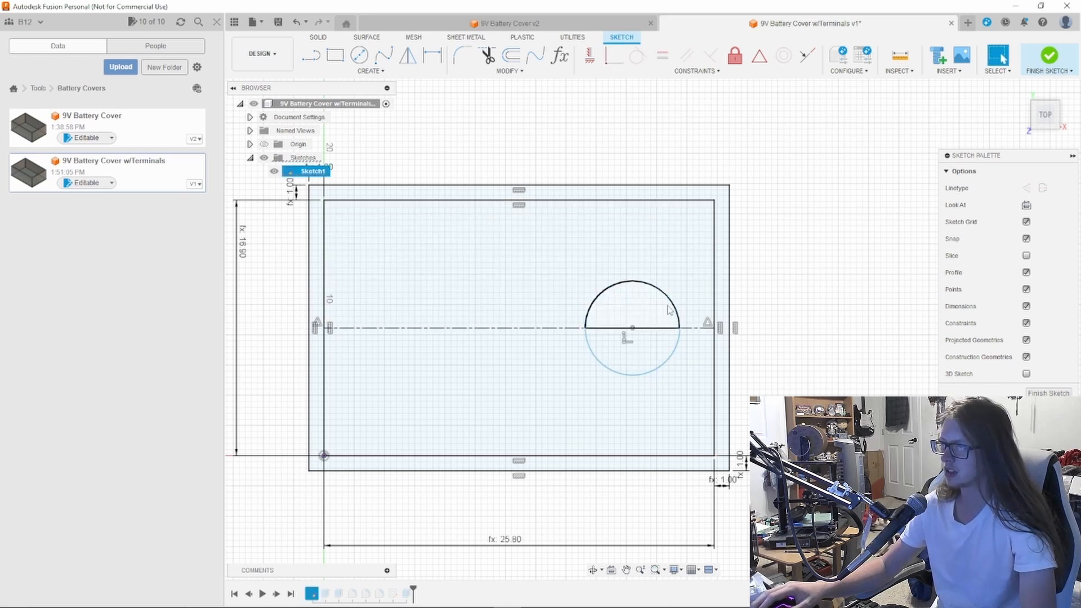
mouse_move(671, 303)
left_mouse_down()
mouse_move(640, 302)
mouse_move(659, 301)
left_mouse_up()
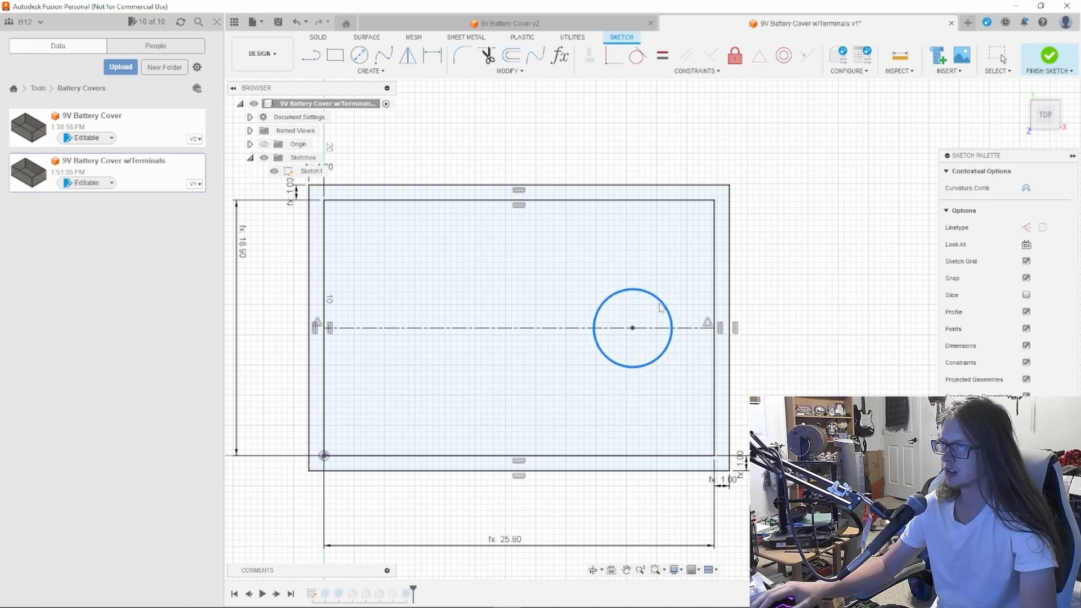
left_click(634, 329)
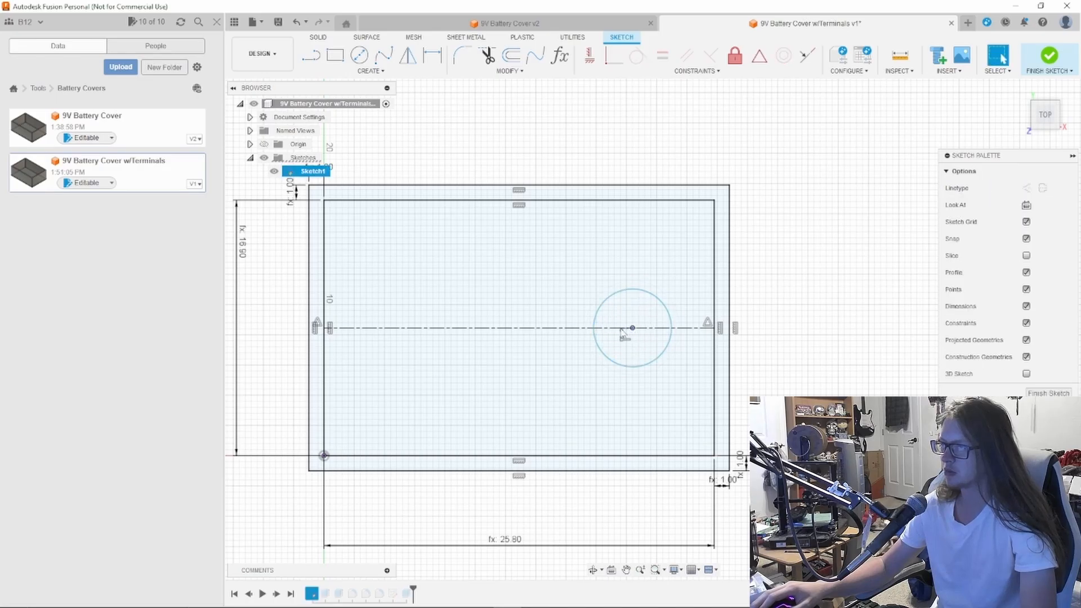
left_click(797, 292)
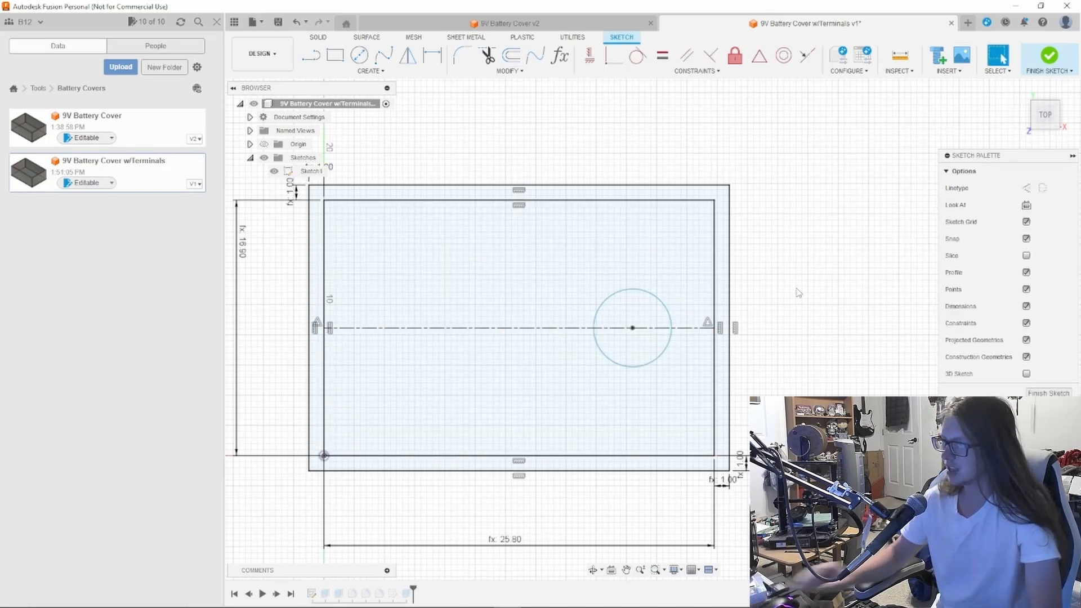
Step: Dimension the horizontal distance from the circle's center to the inner rectangle's right edge
left_click(427, 59)
left_click(633, 331)
left_click(686, 365)
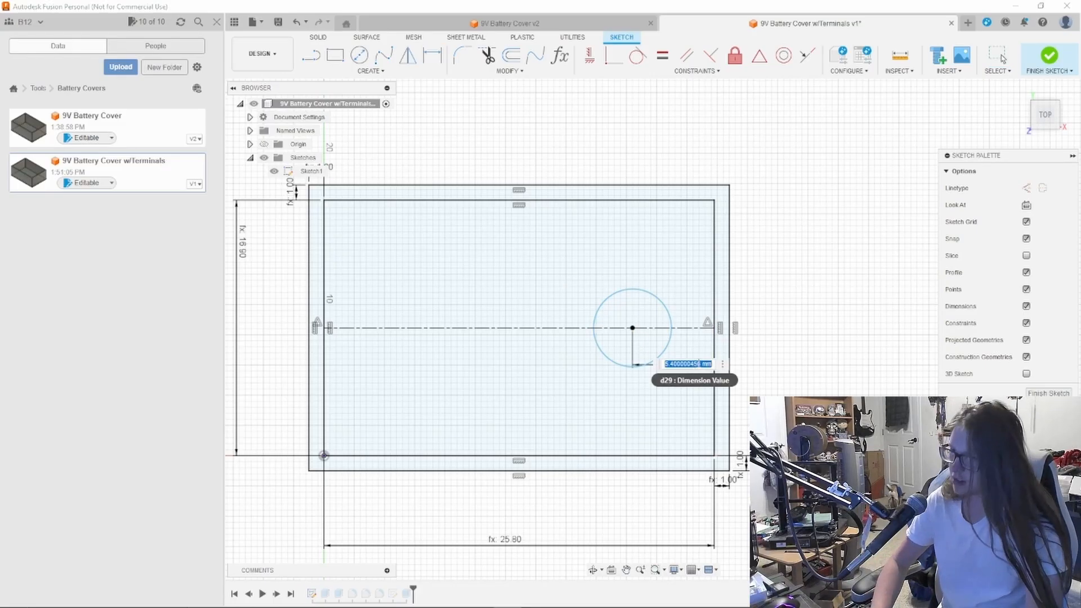
type("5")
key("BackSpace")
key("BackSpace")
key("BackSpace")
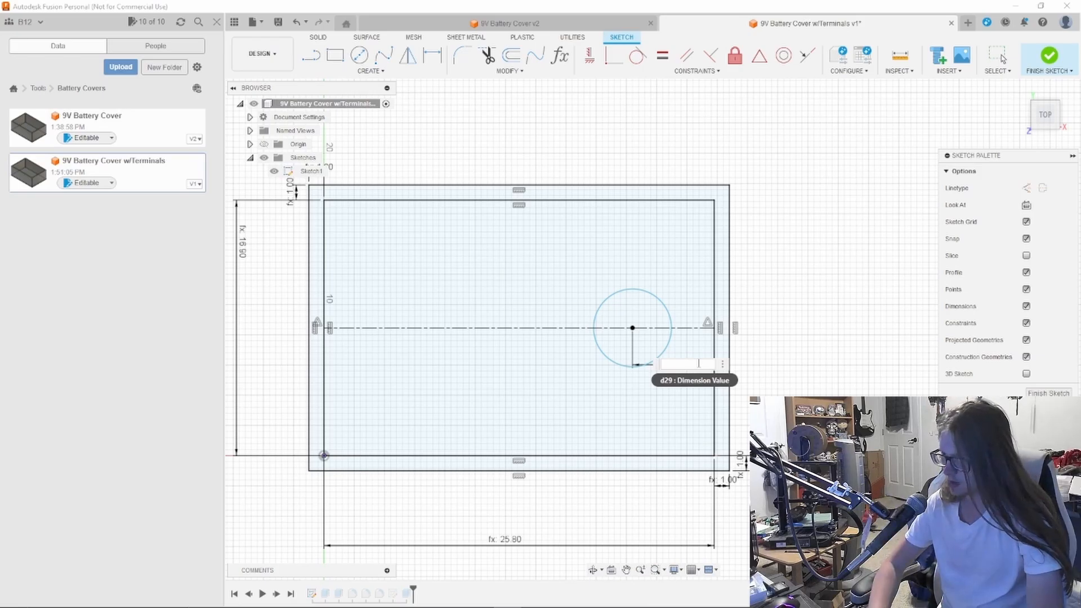
key("Escape")
key("Escape")
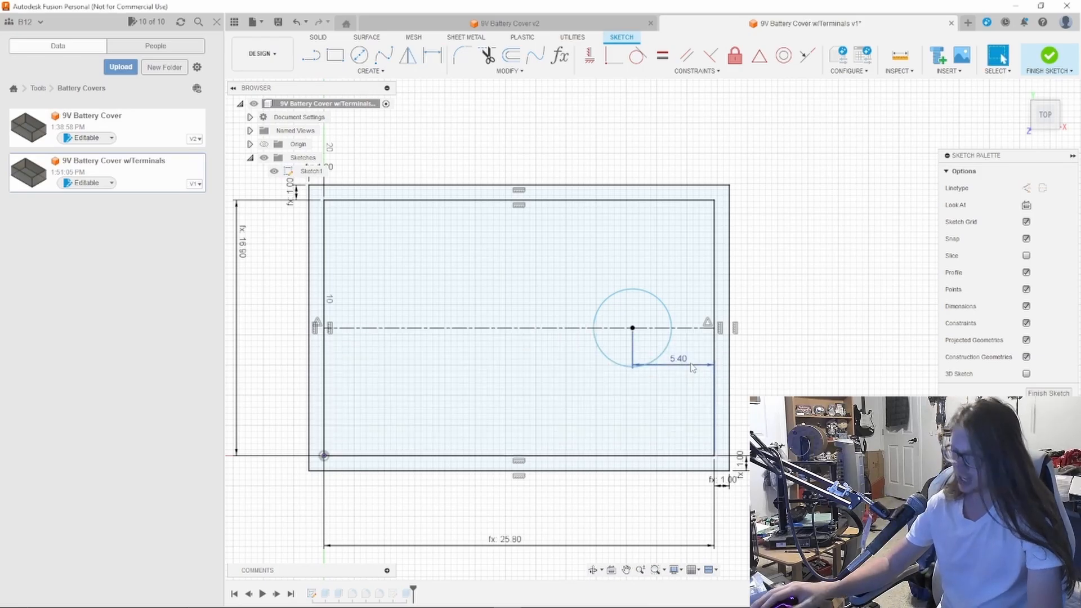
Step: Undo the terminal circle, the centerline, and their constraint and dimension
key("ctrl+z")
key("ctrl+z")
key("ctrl+z")
key("ctrl+z")
key("ctrl+z")
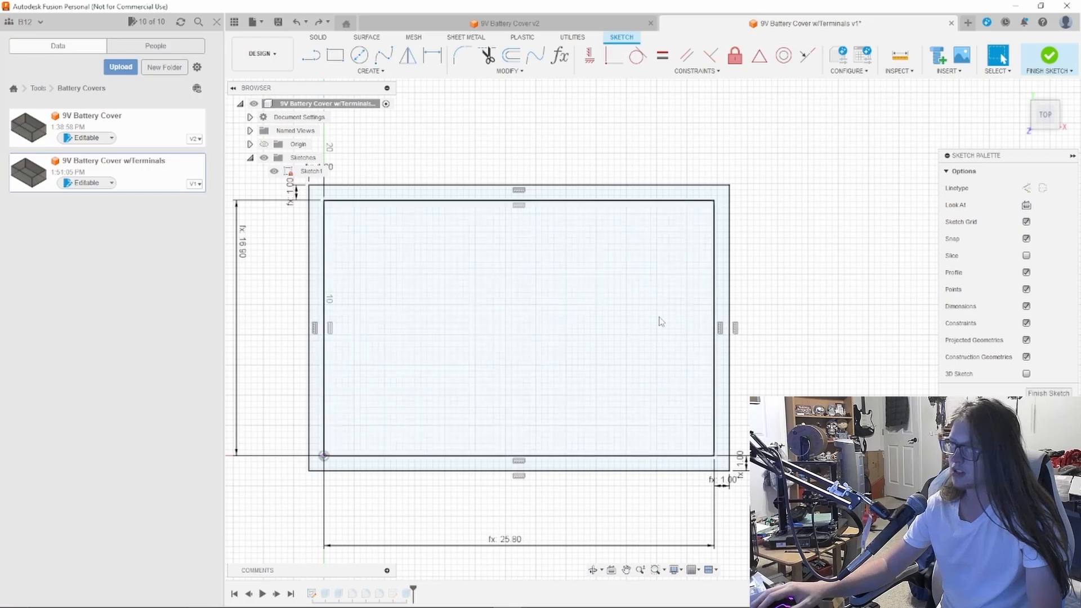
Step: Draw a horizontal line between the midpoints of the inner rectangle's side edges and convert it to construction geometry
left_click(432, 55)
left_click(311, 55)
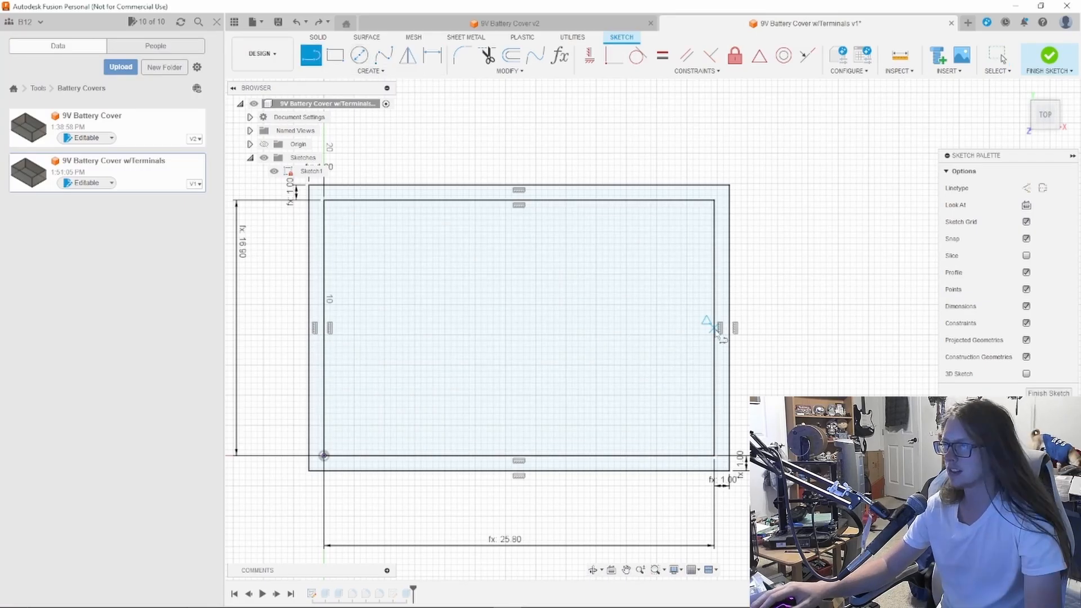
left_click(716, 328)
left_click(324, 328)
key("Escape")
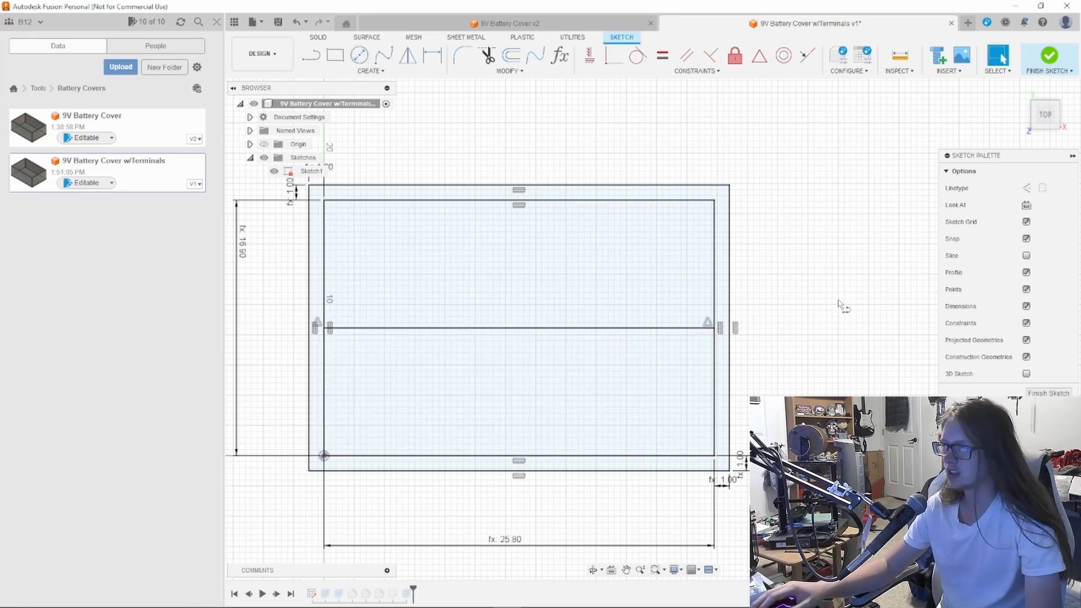
right_click(839, 300)
left_click(839, 265)
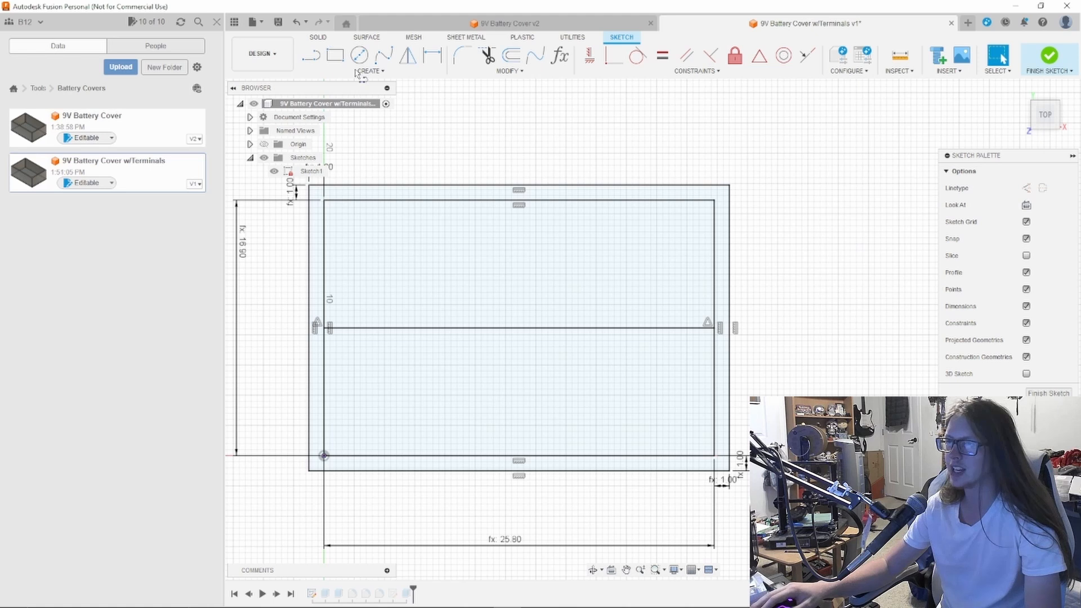
right_click(531, 327)
left_click(539, 428)
Step: Sketch a circle centered on the construction line, toward the inner rectangle's right edge, with its diameter set to PositiveTerminalDiameter
key("c")
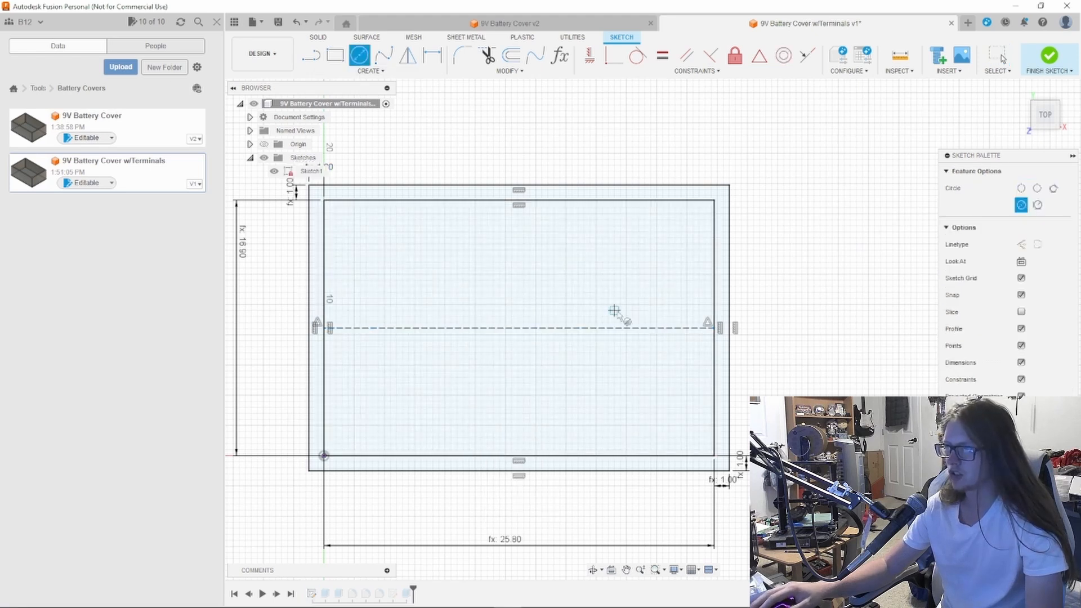
left_click(619, 327)
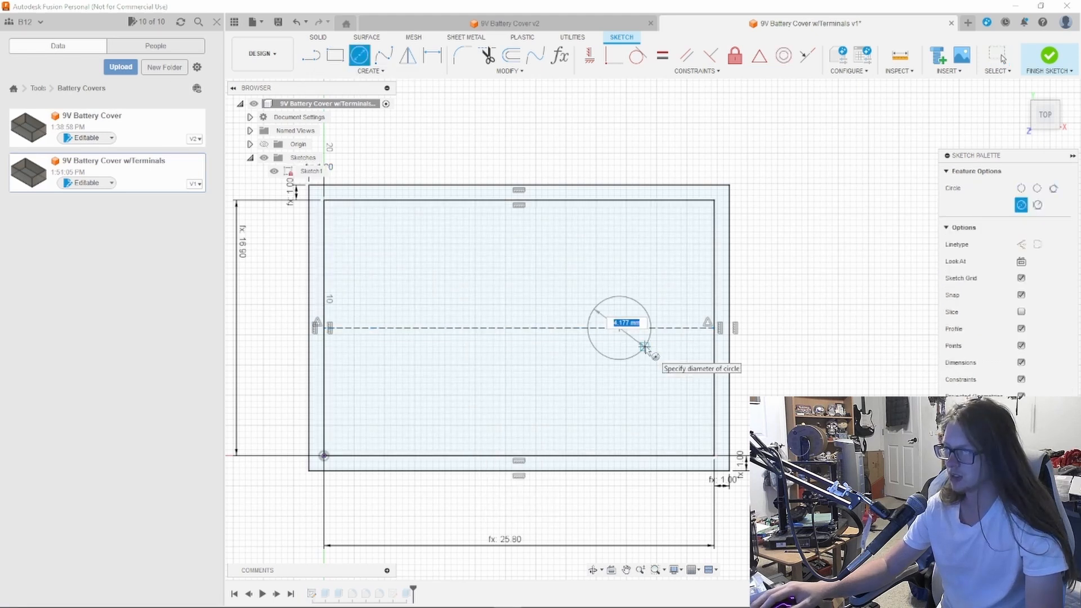
type("pos")
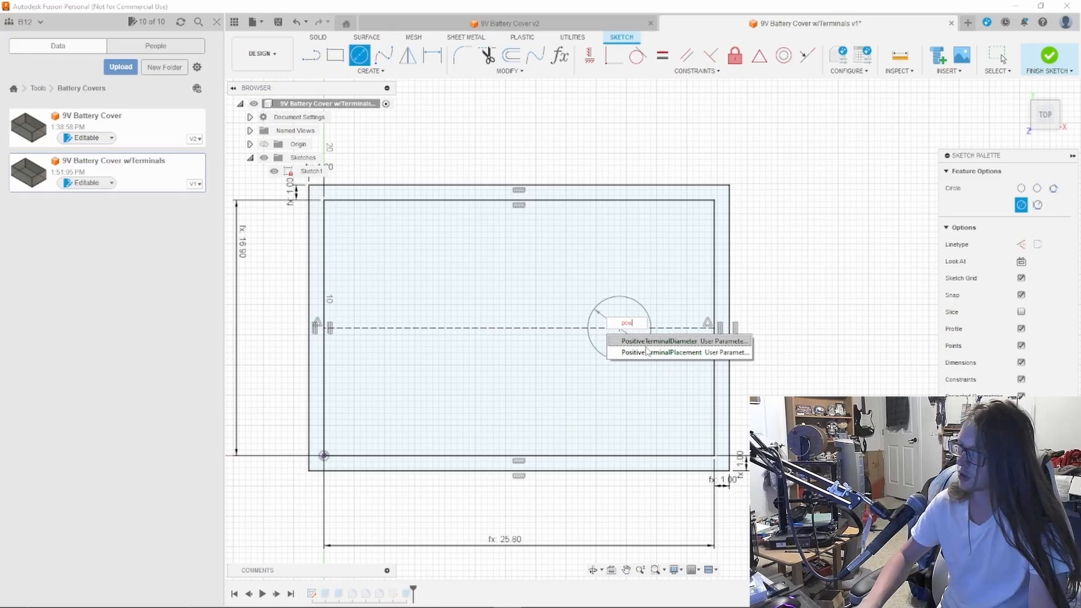
key("Return")
key("Return")
key("Escape")
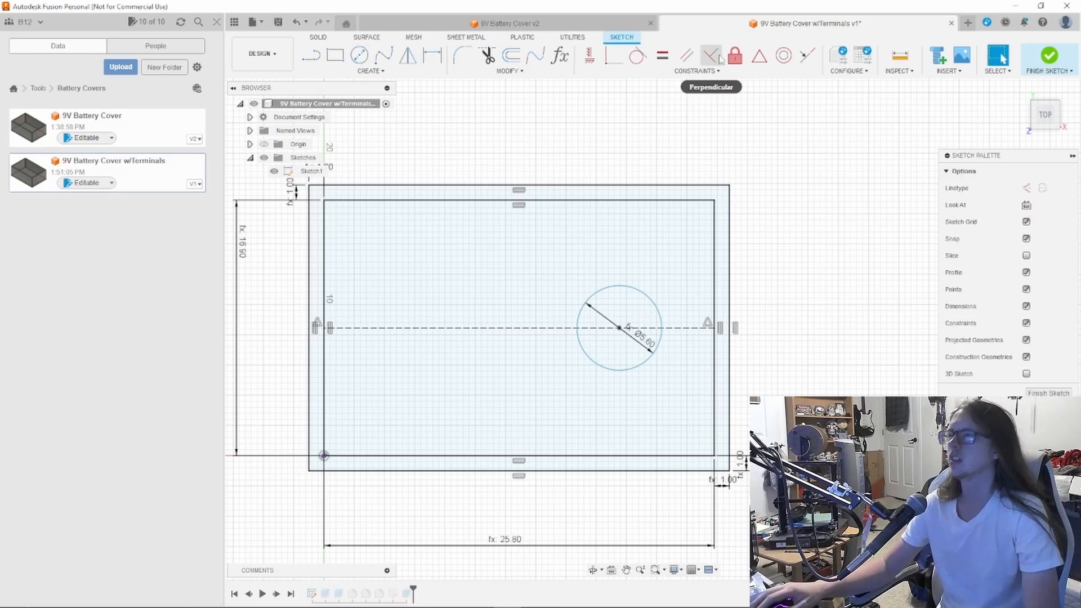
scroll(639, 265, "up", 4)
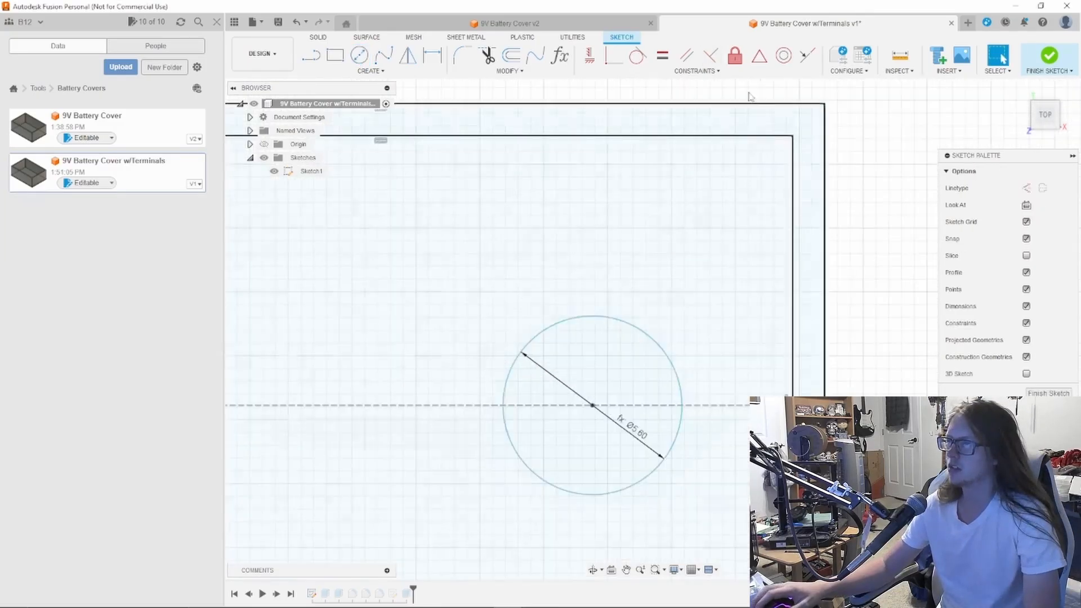
left_click(610, 60)
left_click(592, 406)
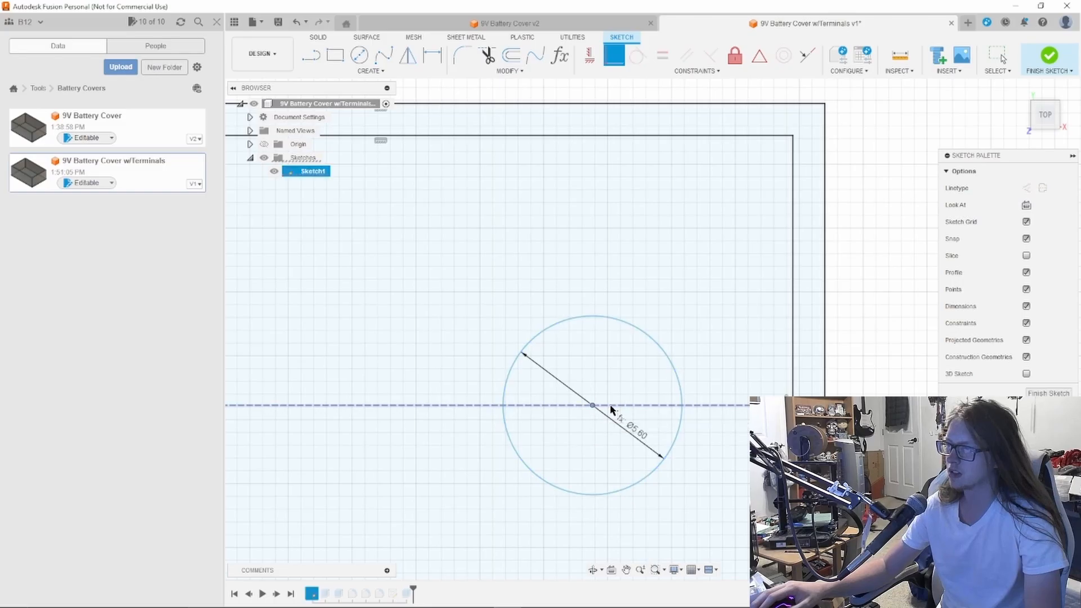
key("Escape")
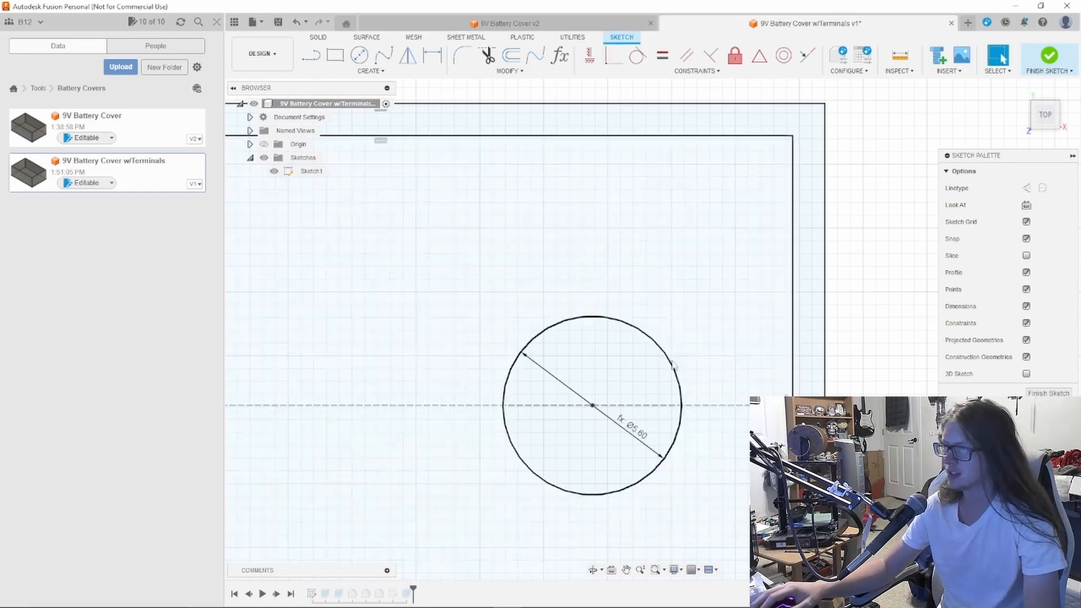
Step: Dimension the horizontal distance from the circle's center to the inner rectangle's right edge and set it to PositiveTerminalPlacement
scroll(661, 363, "down", 1)
mouse_move(635, 422)
left_mouse_down()
mouse_move(598, 460)
mouse_move(608, 457)
left_mouse_up()
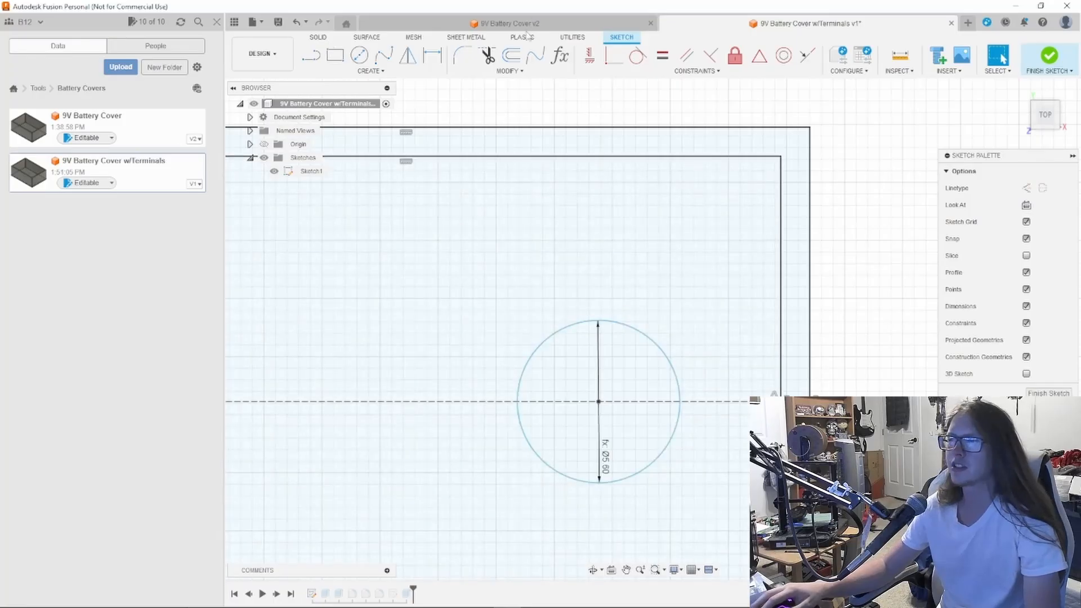
left_click(433, 54)
left_click(781, 387)
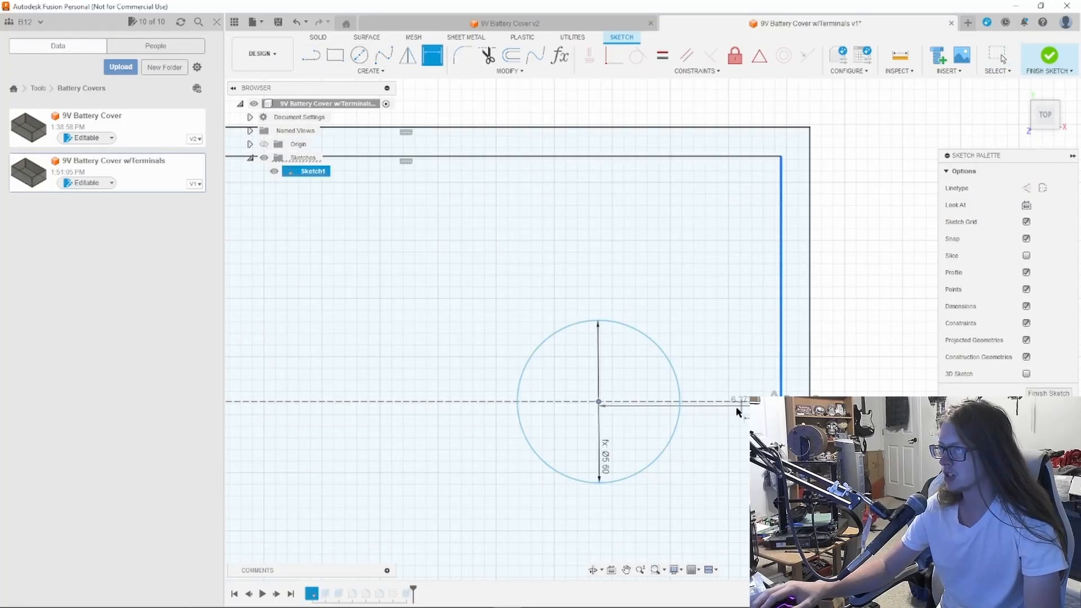
left_click(710, 386)
type("pos")
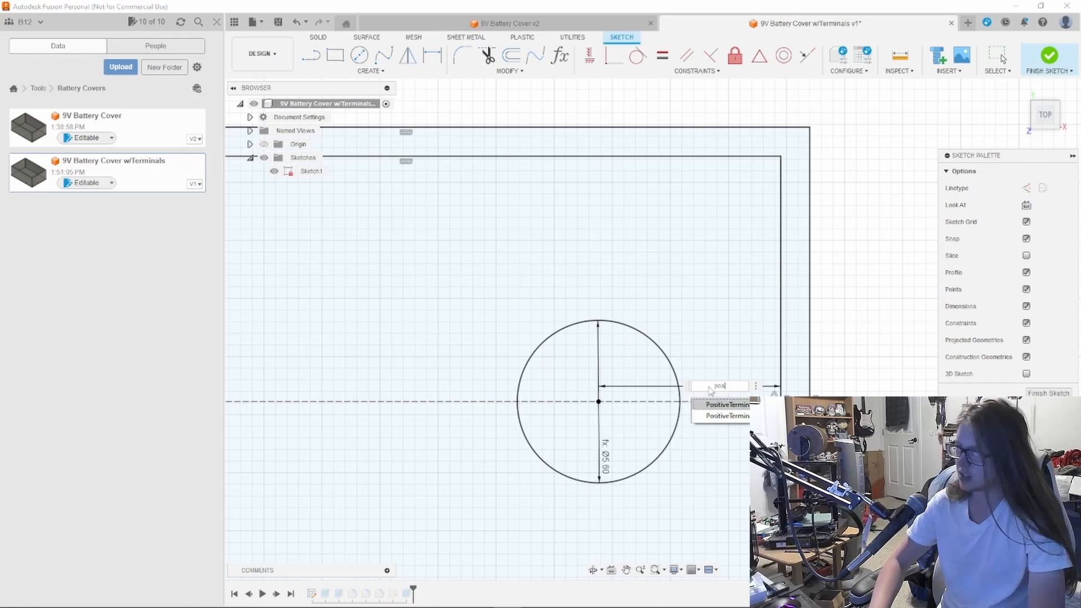
key("Return")
key("Return")
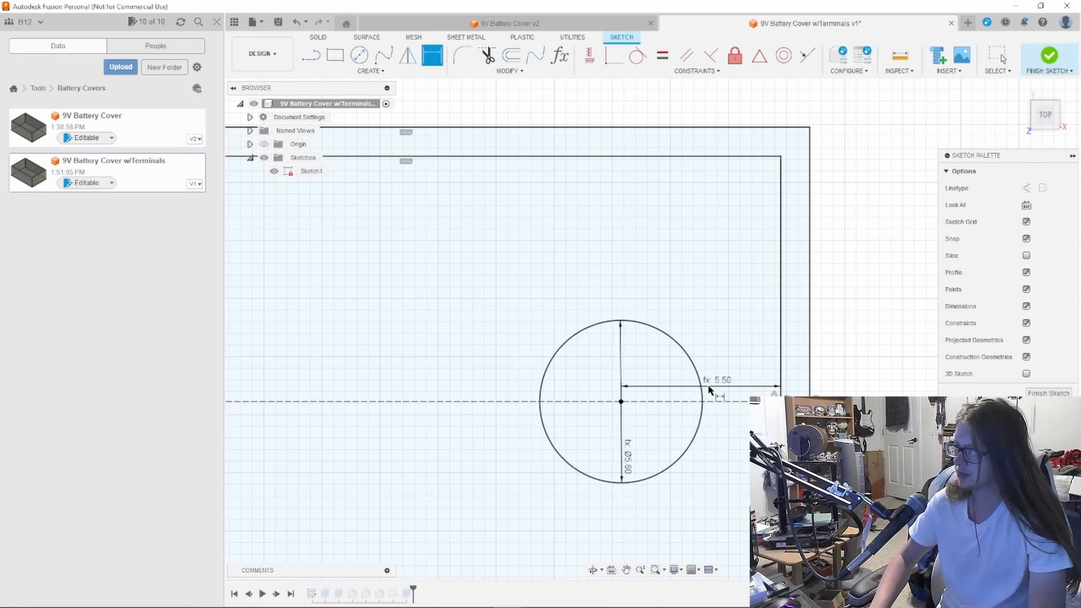
scroll(763, 362, "down", 5)
scroll(760, 363, "down", 1)
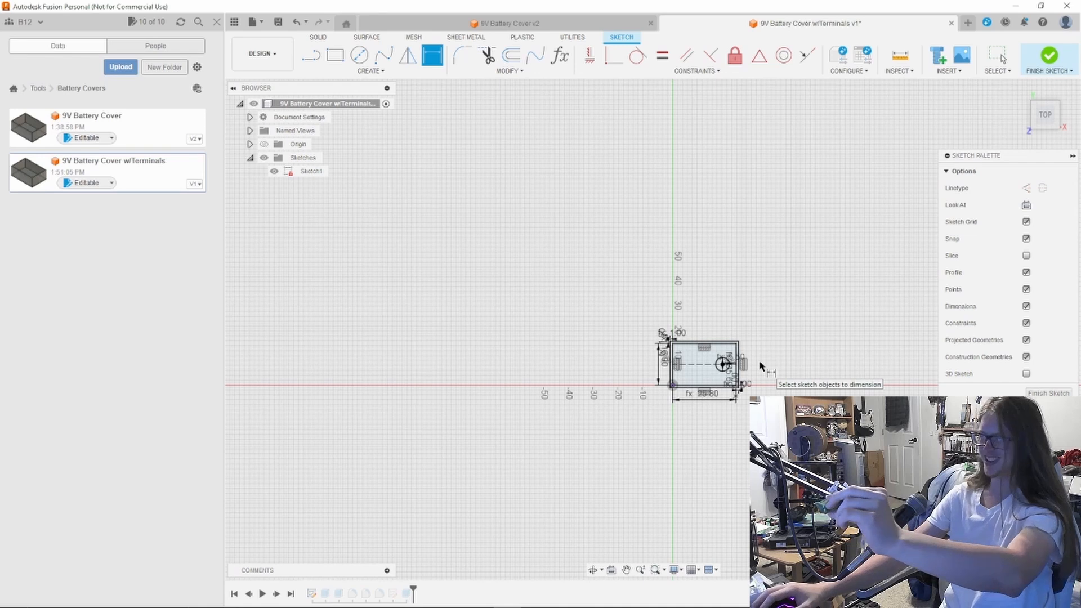
scroll(760, 366, "up", 1)
scroll(760, 366, "up", 1)
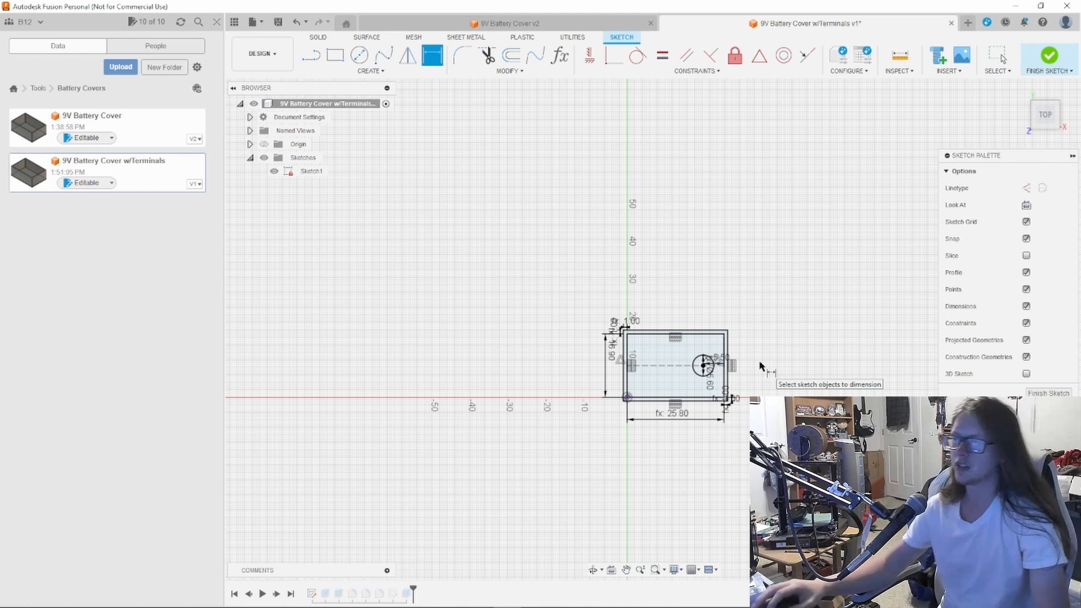
scroll(760, 366, "down", 1)
scroll(760, 366, "up", 5)
mouse_move(425, 330)
middle_mouse_down()
mouse_move(524, 295)
mouse_move(553, 295)
middle_mouse_up()
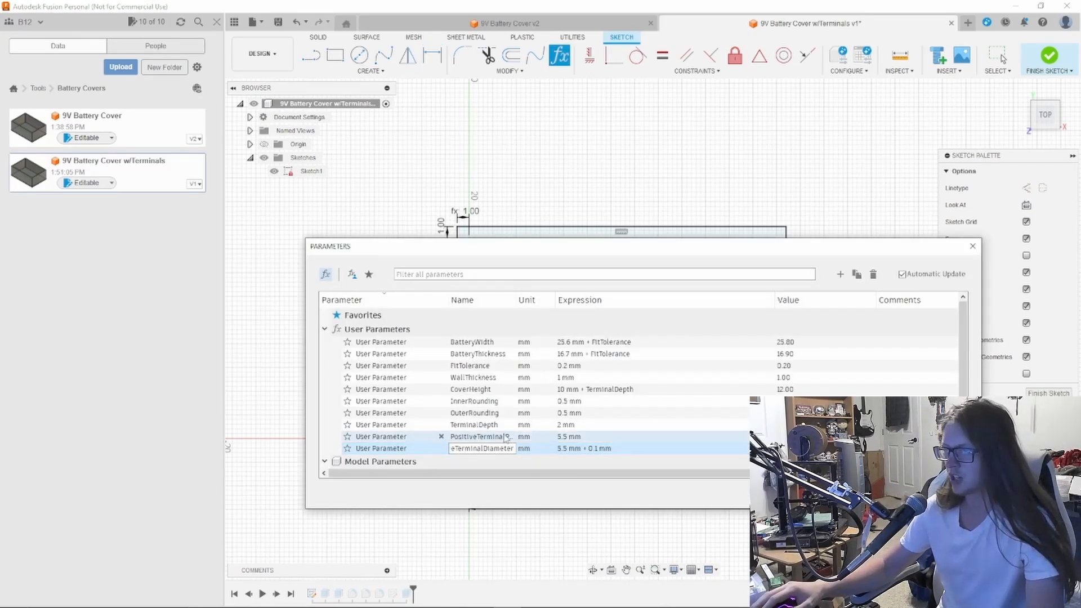
Step: Rename the user parameter PositiveTerminalPlacement to TerminalPlacement
left_click(506, 438)
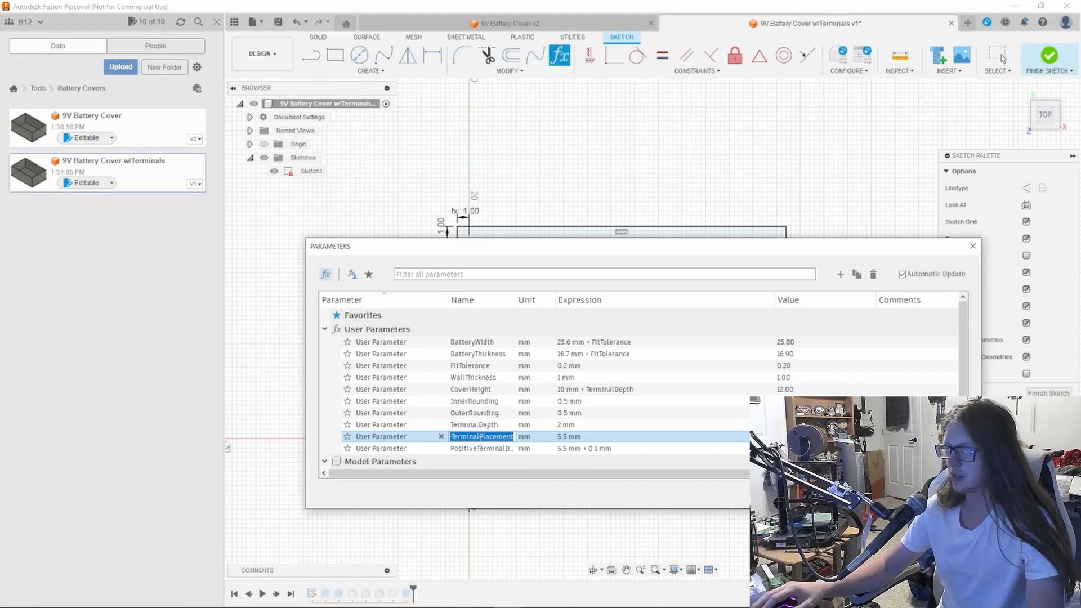
left_click(510, 437)
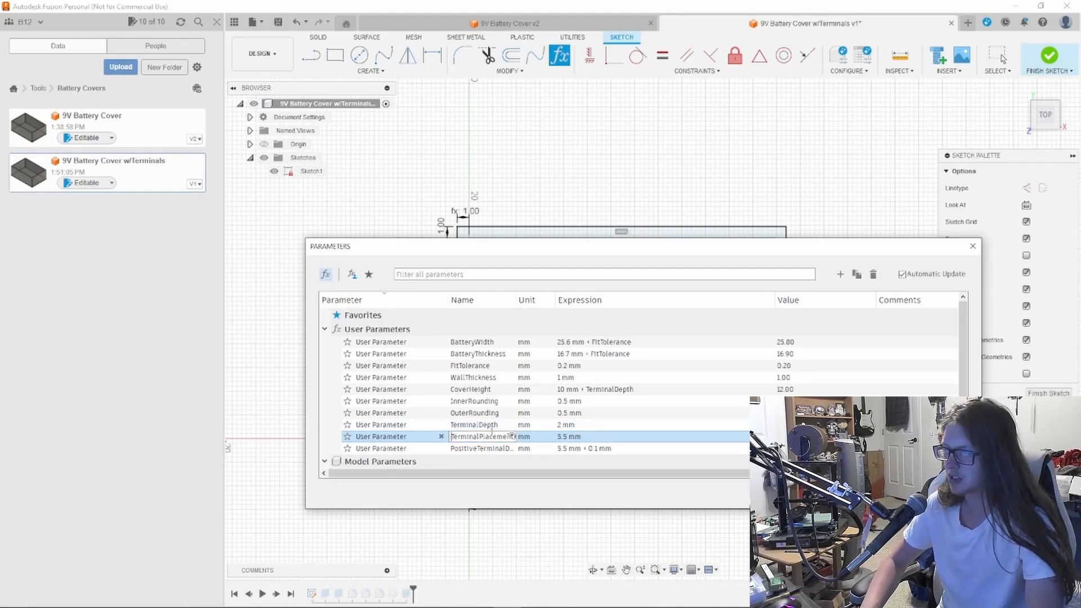
key("Return")
key("Return")
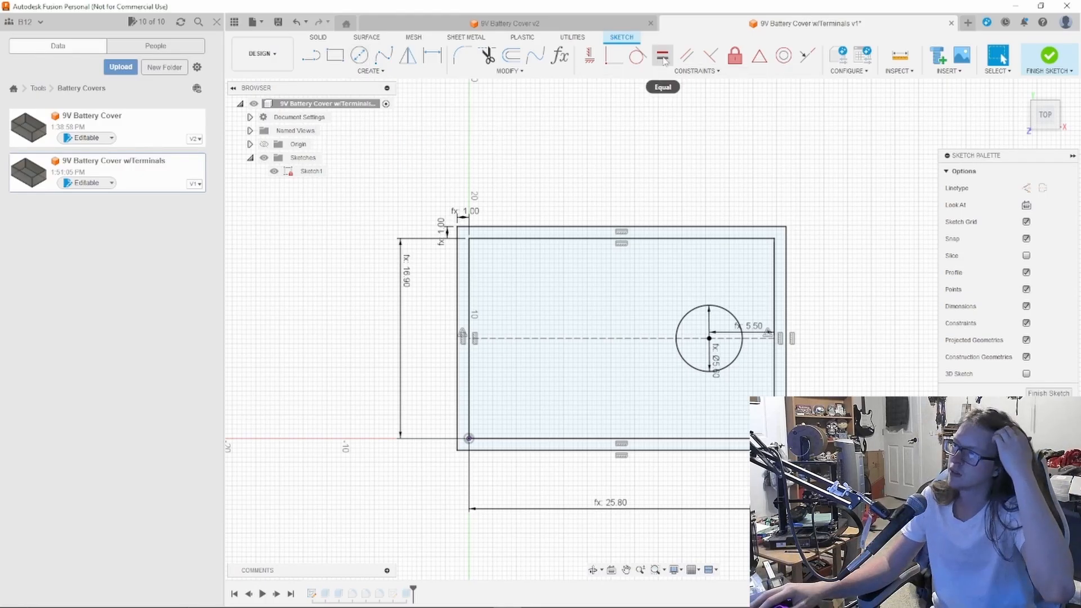
Step: Add a user parameter named NegativeTerminalDiameter in mm with the expression 8.5
left_click(559, 56)
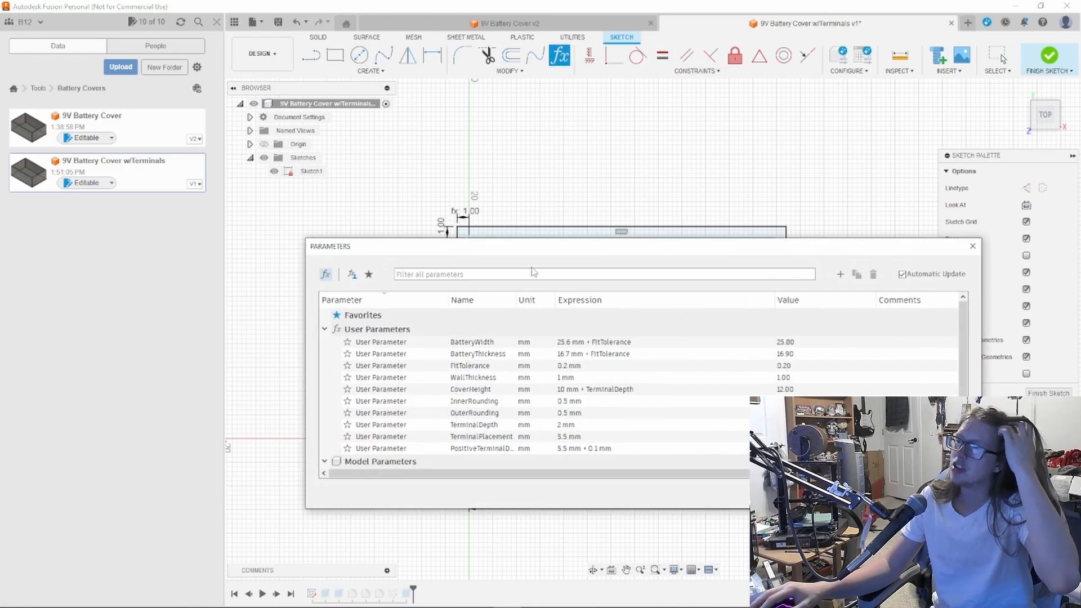
left_click(840, 274)
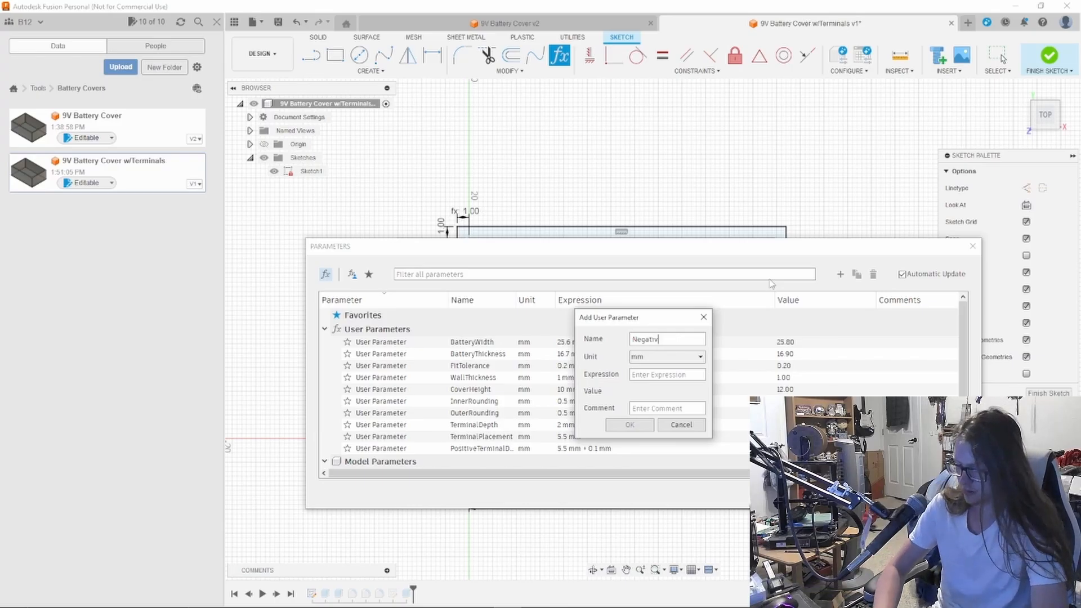
type("NegativeTerminalDiam")
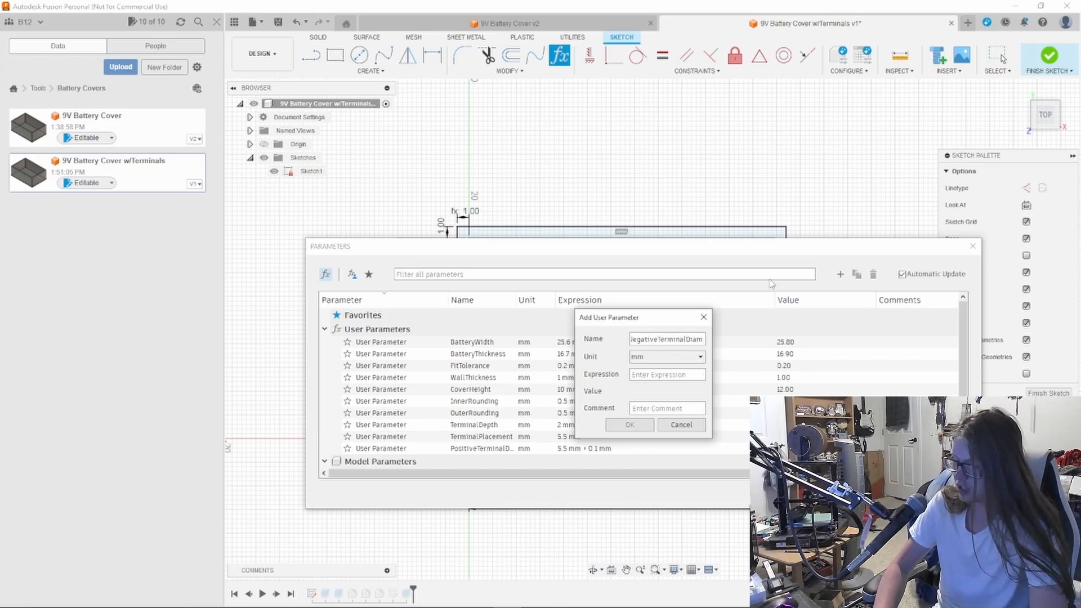
type("eter")
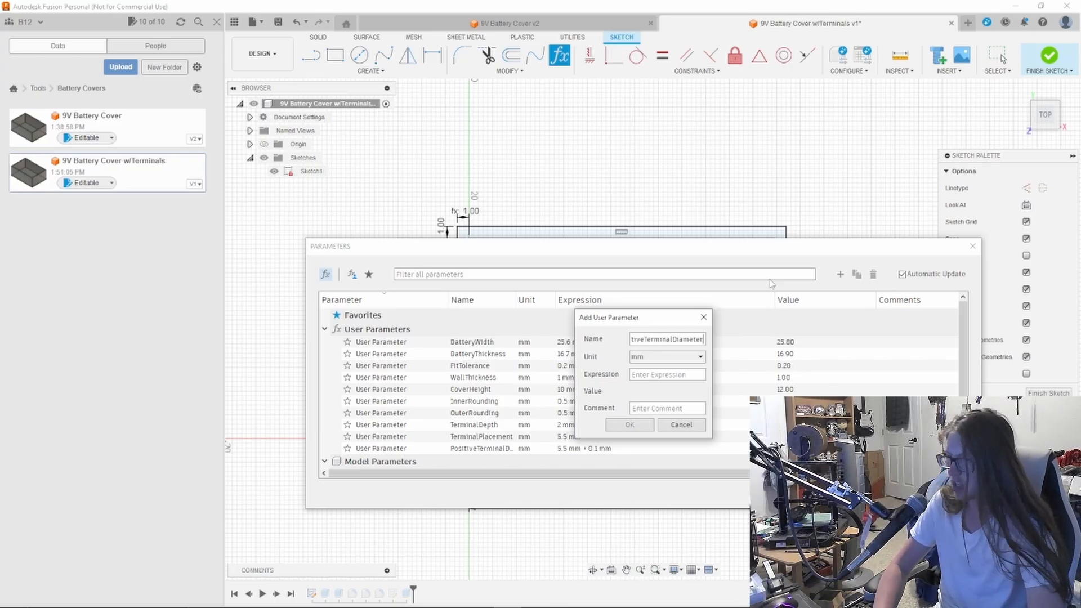
left_click(697, 375)
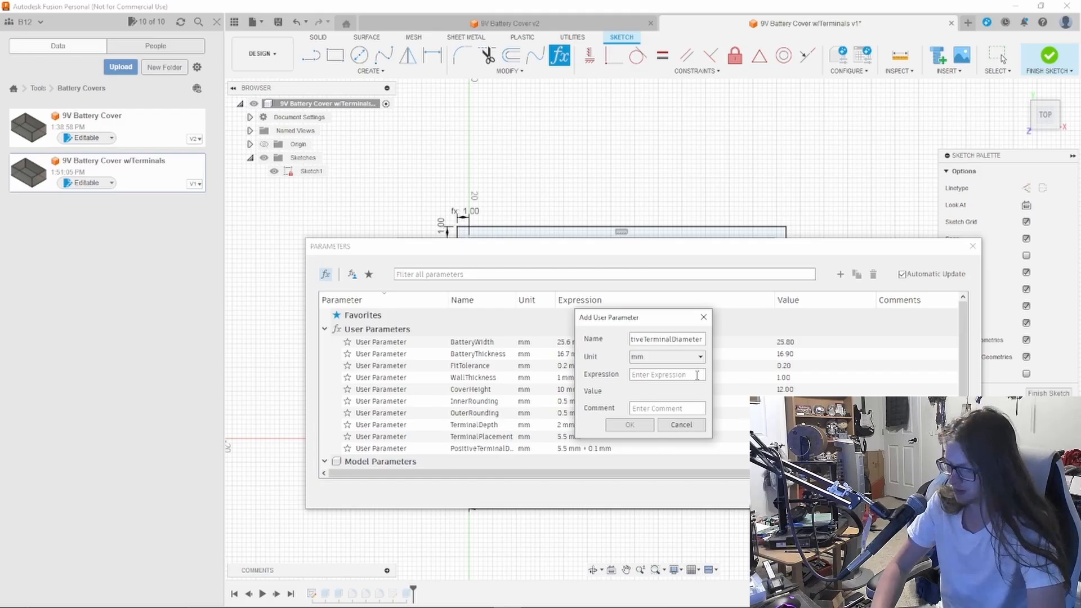
type("8.5")
key("Return")
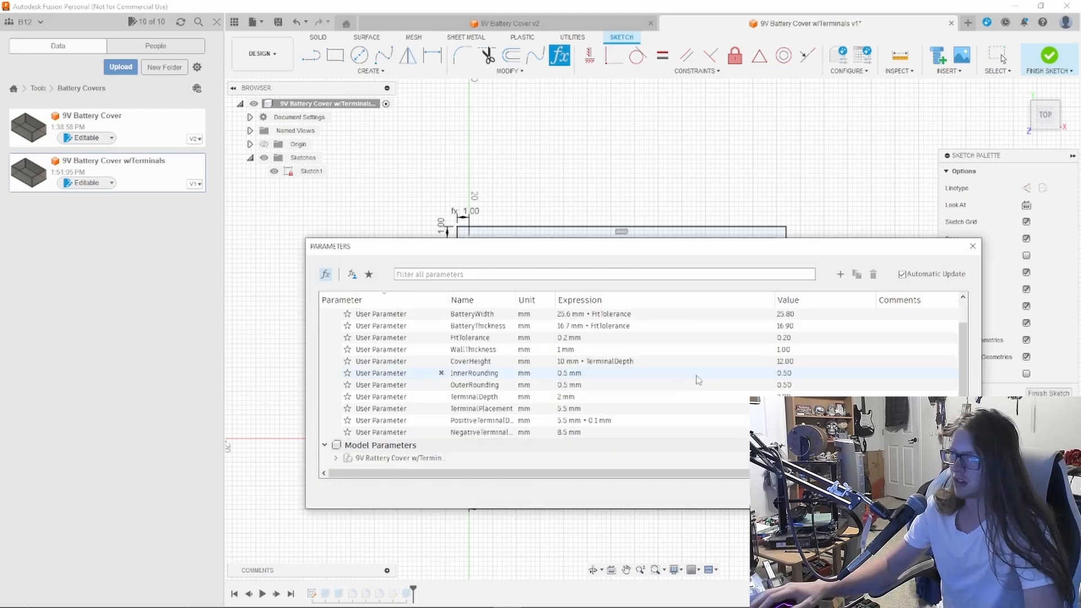
left_click_drag(403, 473, 421, 473)
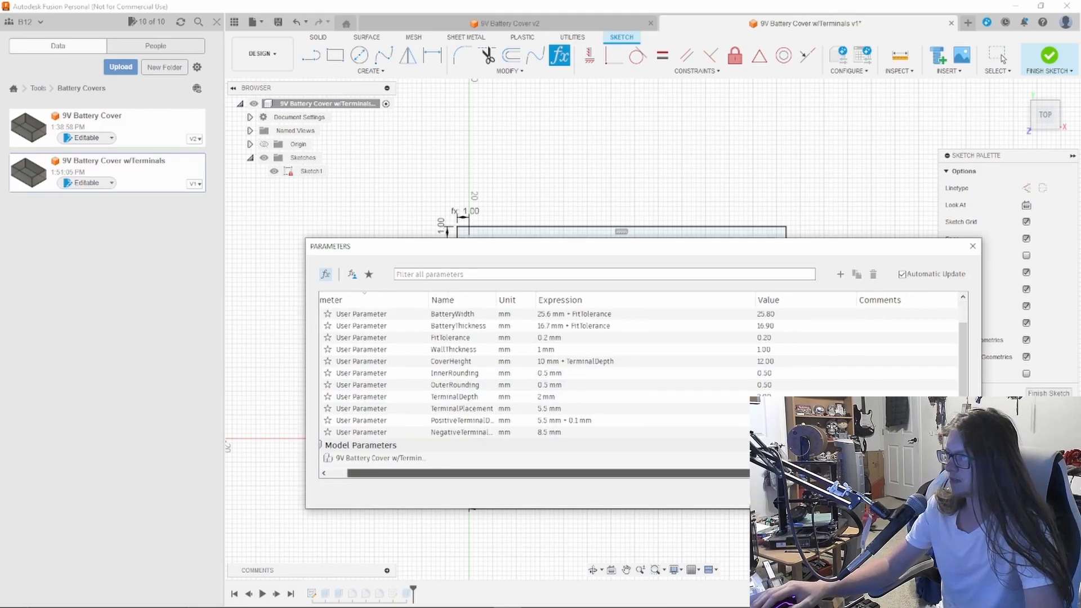
left_click(421, 409)
left_click(951, 494)
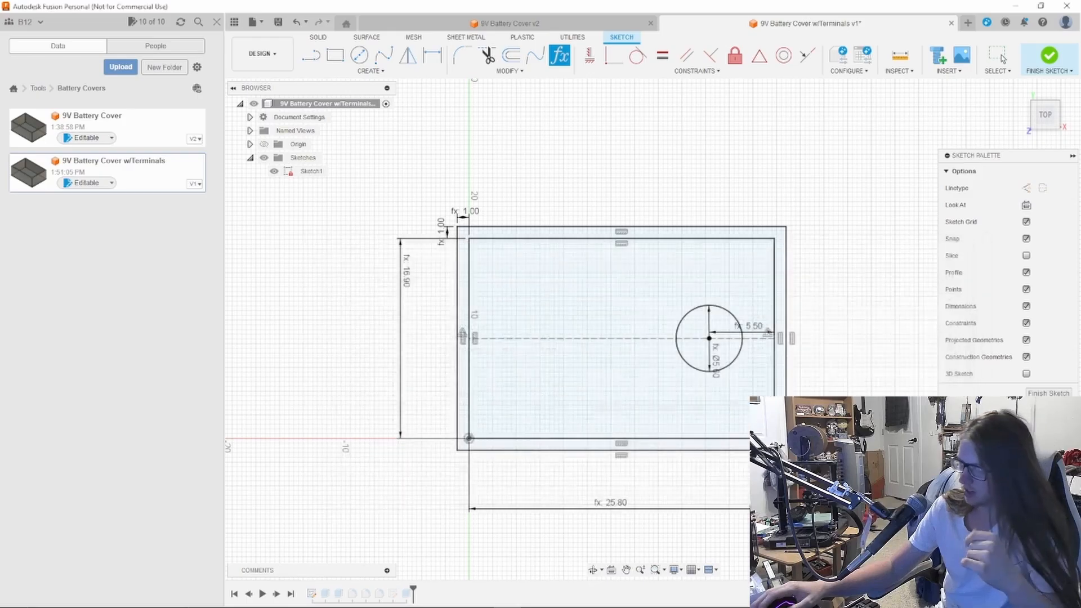
Step: Sketch a second circle centered on the construction line near the inner rectangle's left edge, with its diameter set to NegativeTerminalDiameter
left_click(363, 60)
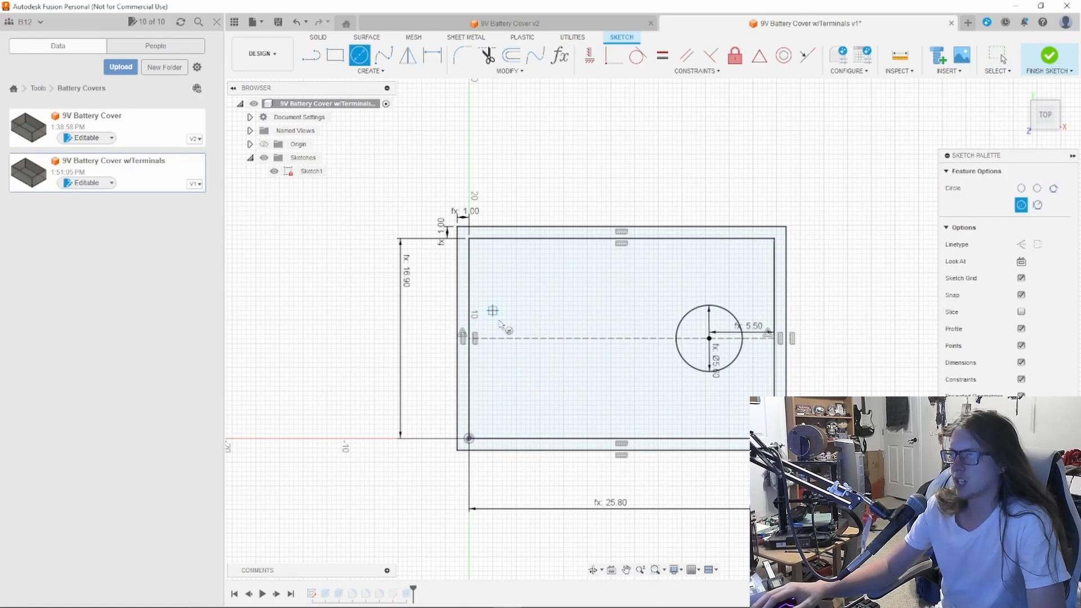
left_click(507, 338)
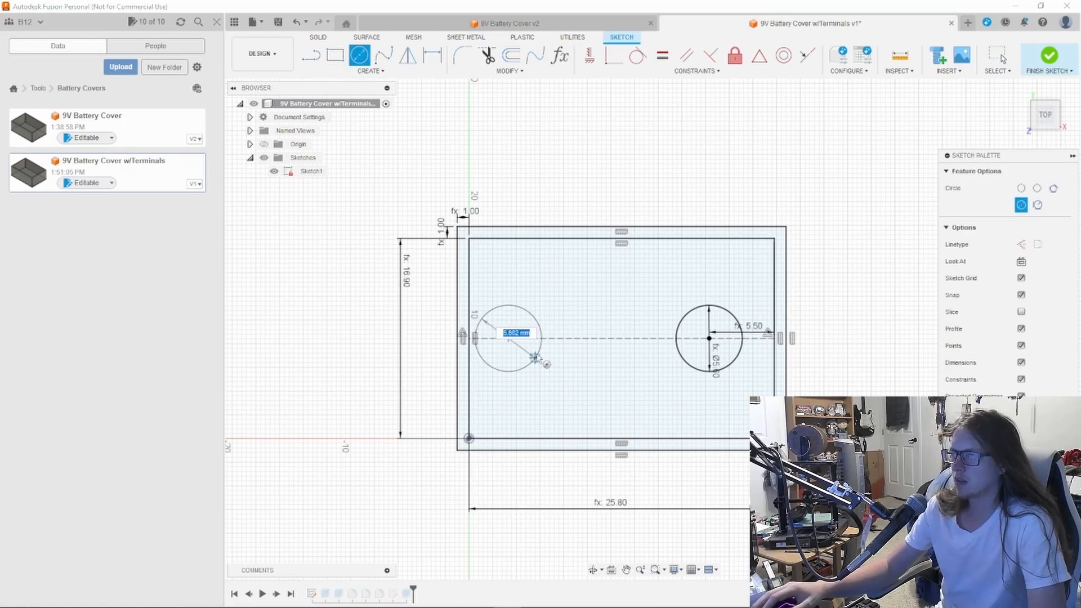
type("smallDiameter")
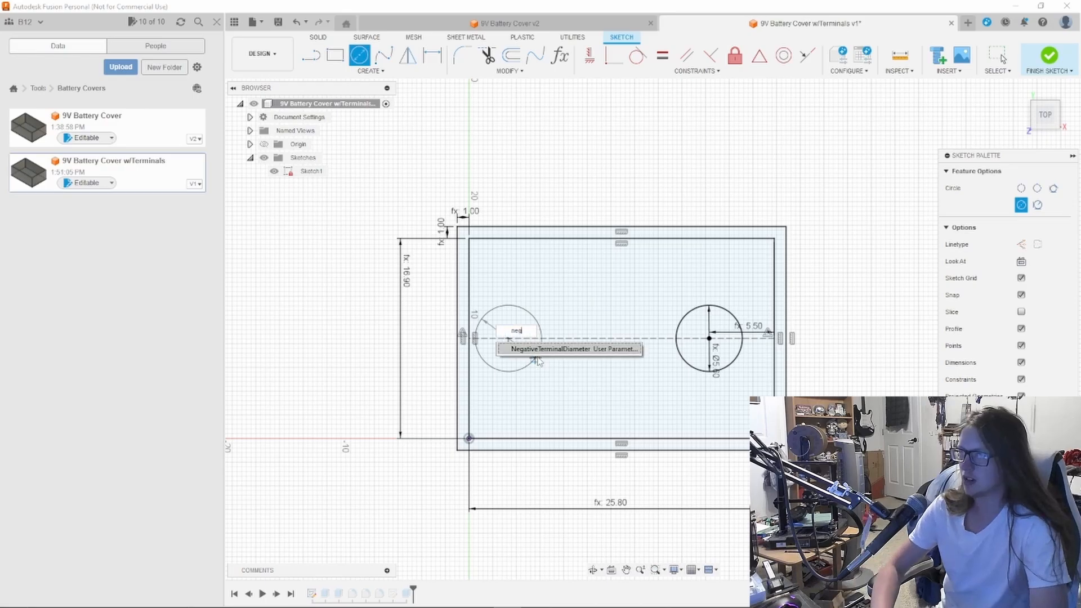
key("Return")
key("Escape")
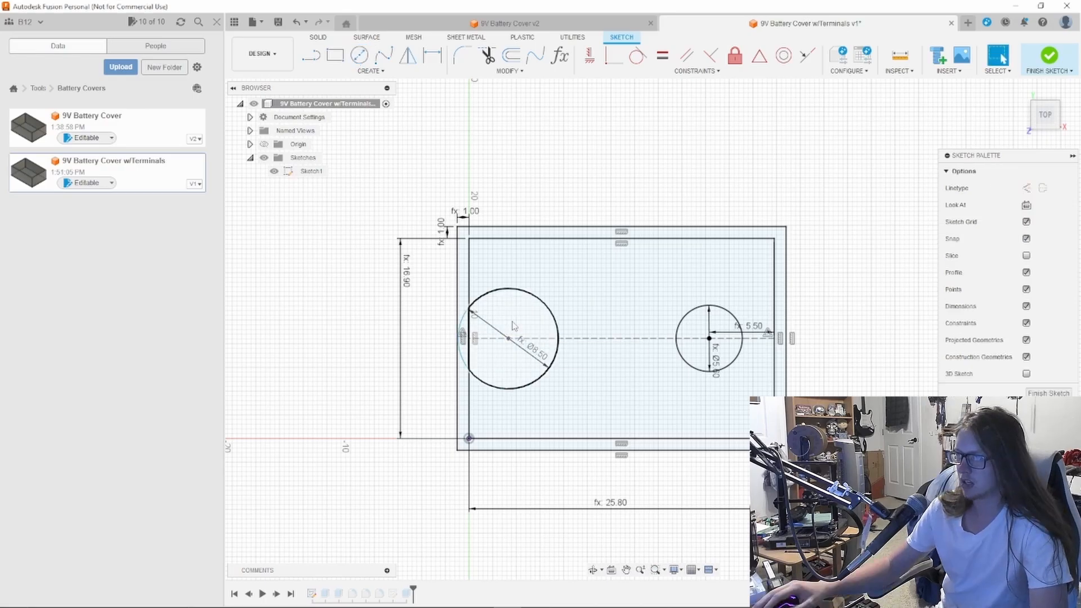
scroll(579, 272, "up", 3)
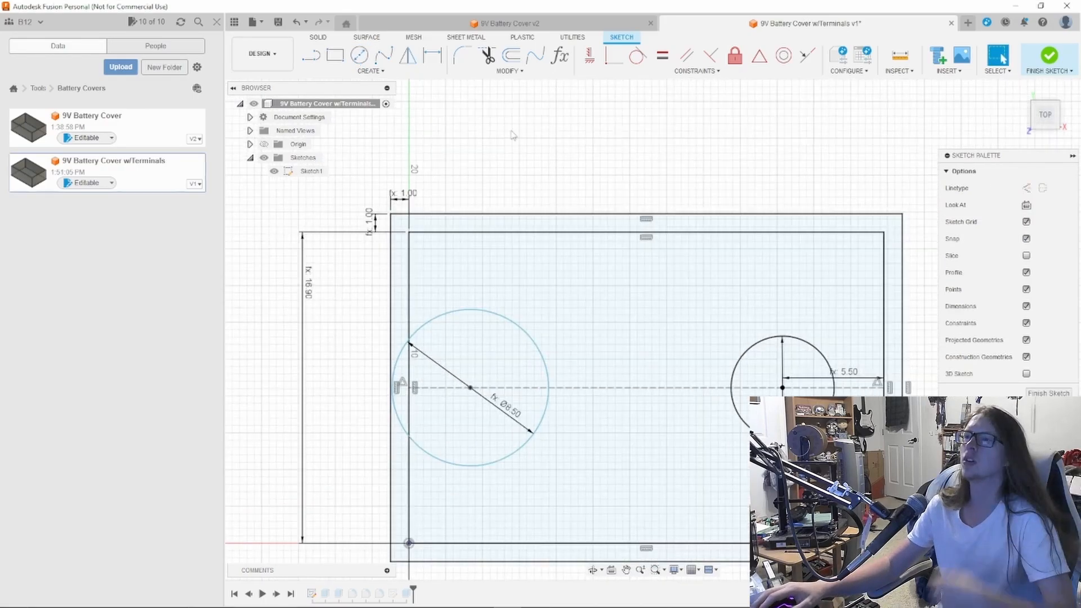
left_click(433, 55)
left_click(473, 388)
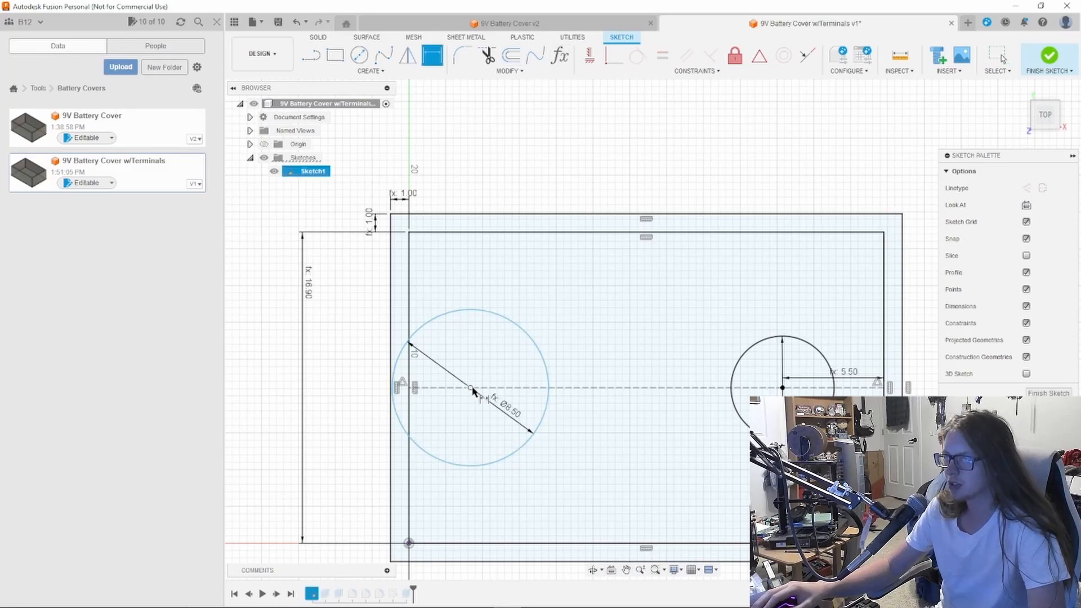
key("Escape")
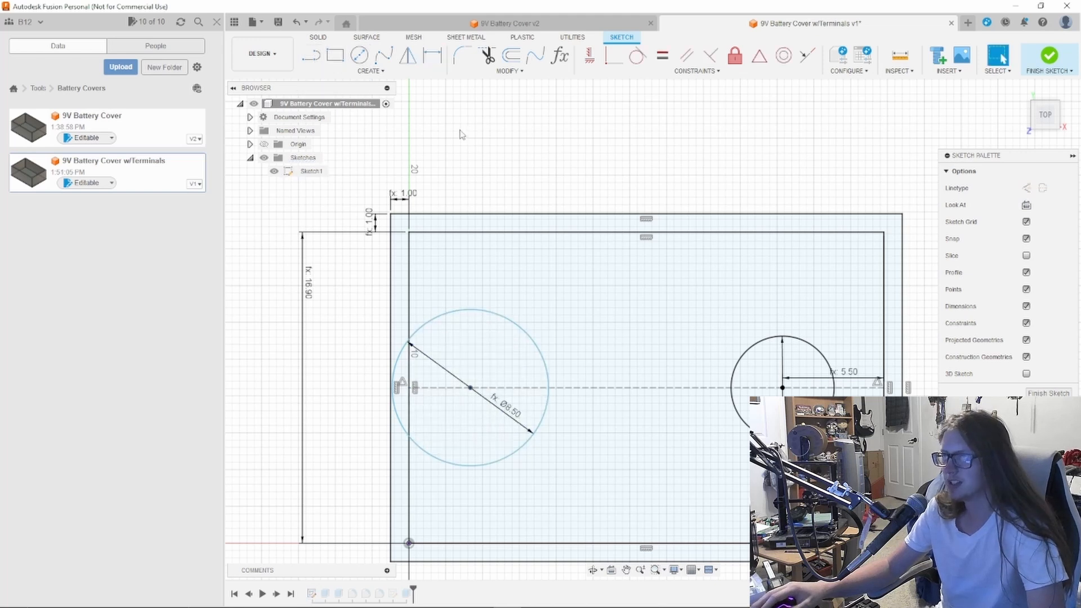
Step: Dimension the horizontal distance from the inner rectangle's left edge to the larger circle's center, using NegativeTerminalDiameter as its value
key("d")
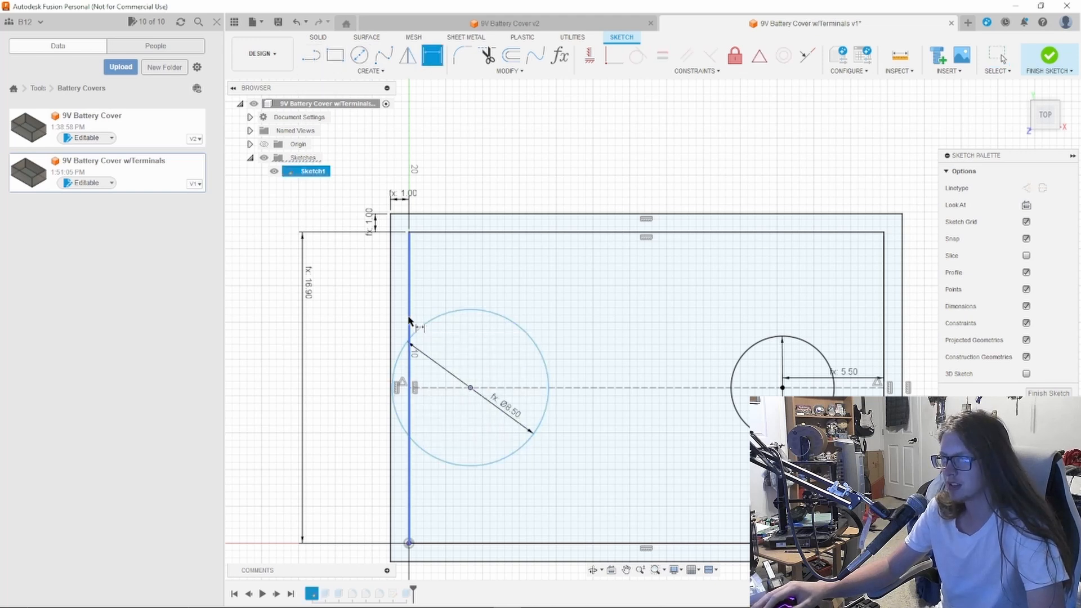
left_click(409, 321)
left_click(470, 387)
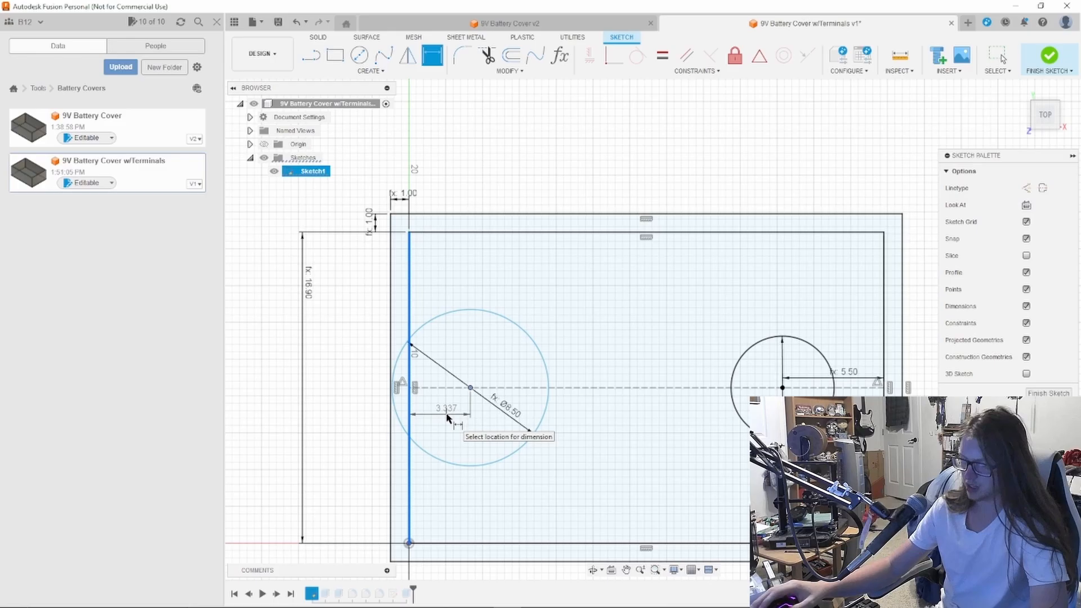
left_click(449, 418)
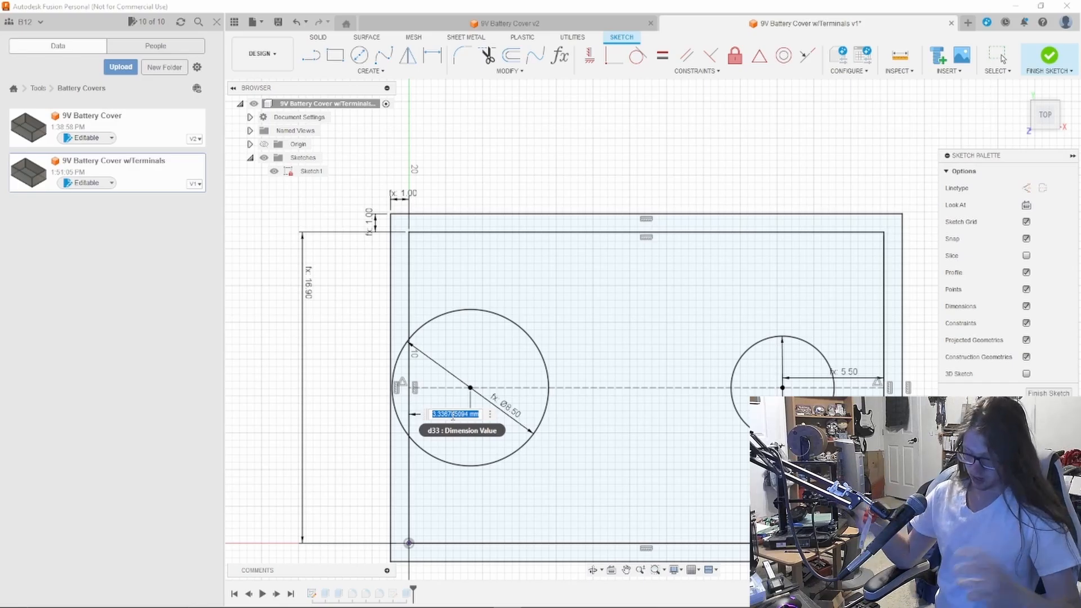
type("NegativeTerminalDiameter")
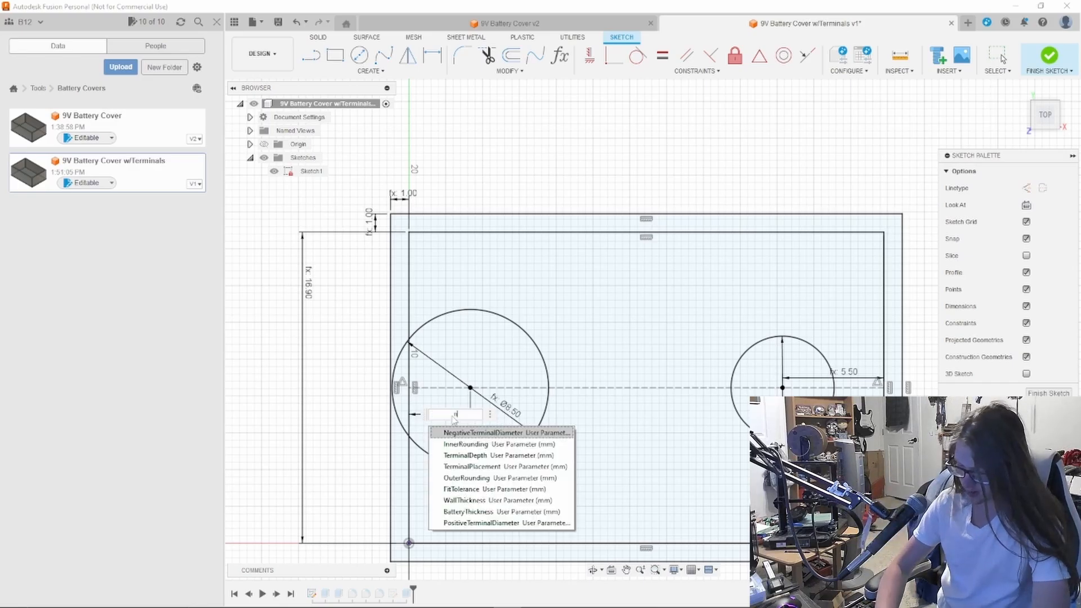
key("Return")
key("Return")
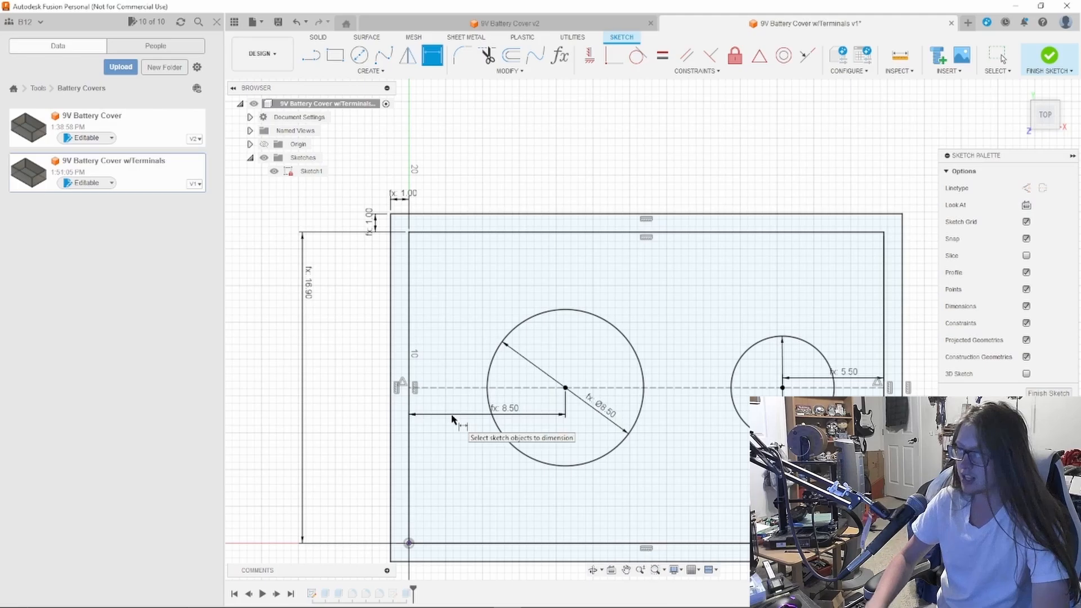
Step: Set the larger circle's horizontal distance from the inner rectangle's left edge to TerminalPlacement
key("Escape")
double_click(507, 408)
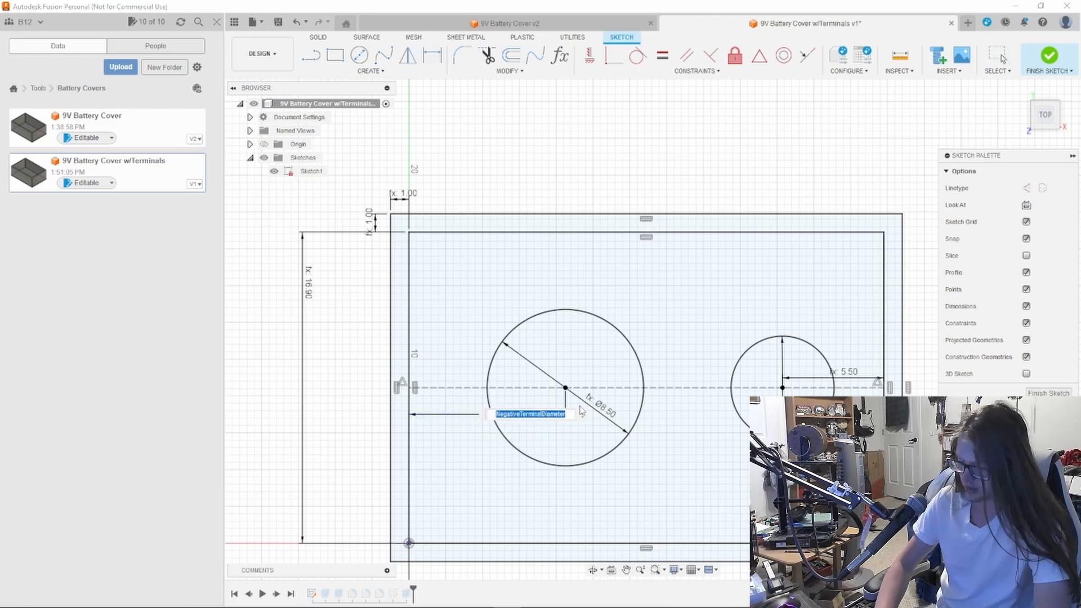
type("TerminaPlacement")
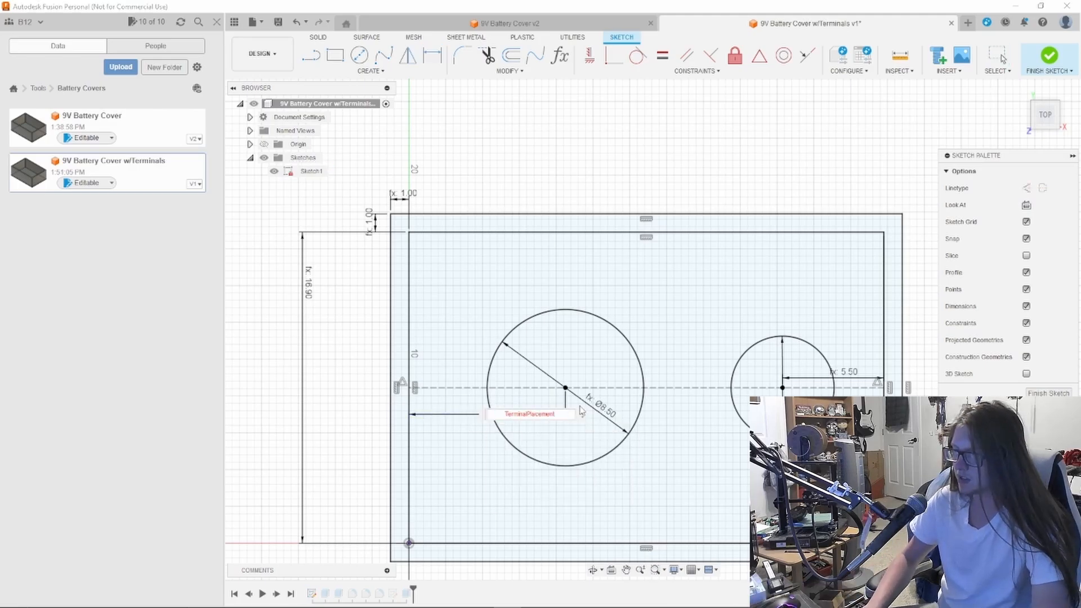
key("Return")
scroll(588, 410, "down", 2)
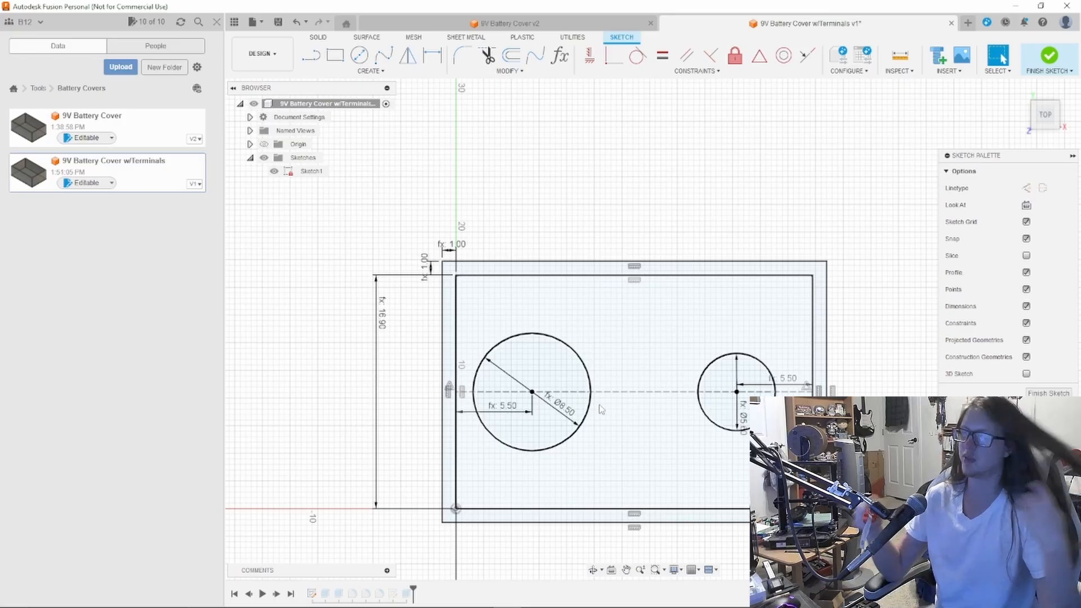
Step: Leave the sketch edit and make Sketch1 visible over the solid body
mouse_move(775, 124)
middle_mouse_down("shift")
mouse_move(801, 85)
mouse_move(789, 119)
middle_mouse_up("shift")
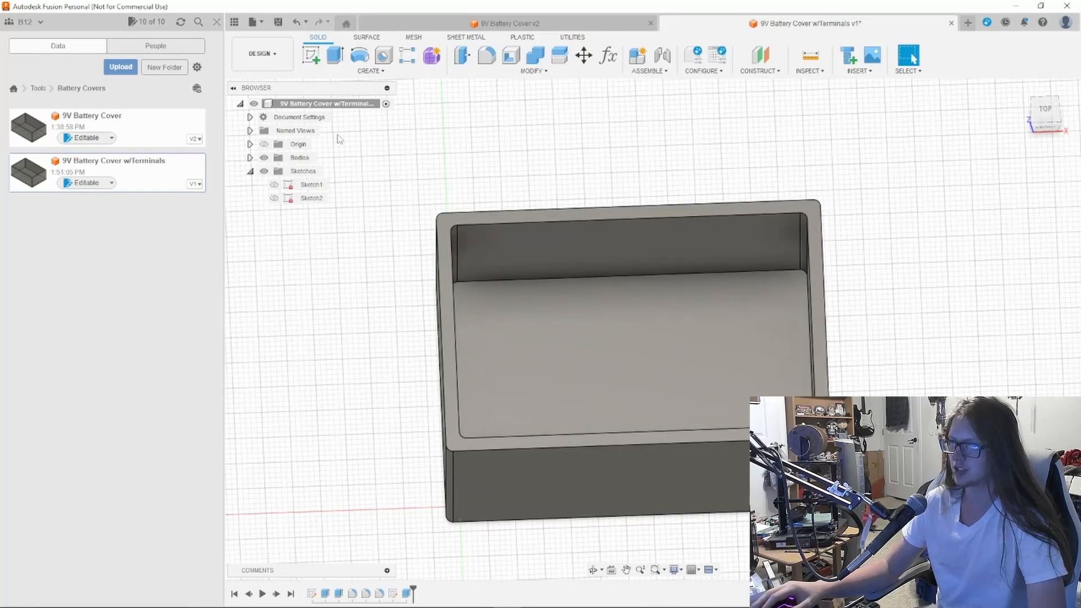
left_click(275, 199)
left_click(275, 199)
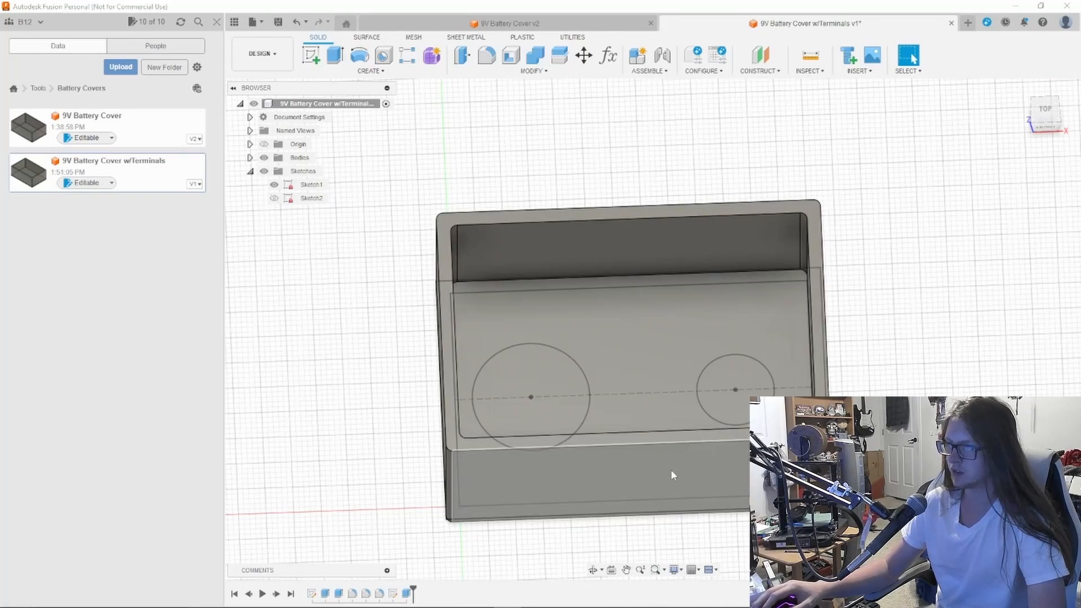
Step: Extrude both terminal circle profiles from Sketch1 as a cut through the floor, using TerminalDepth as the distance
left_click(335, 54)
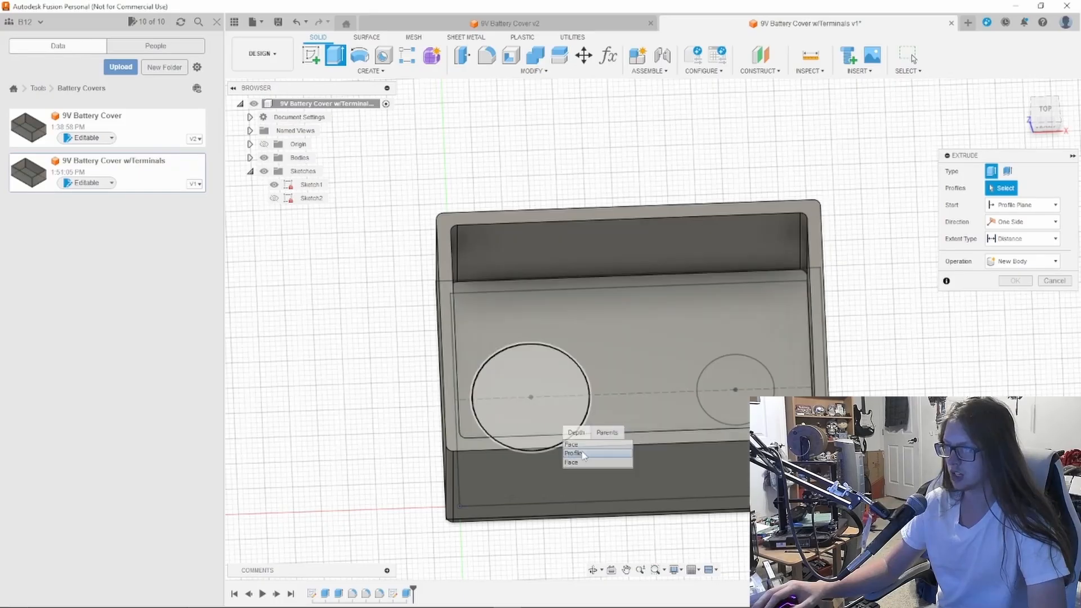
left_click(563, 419)
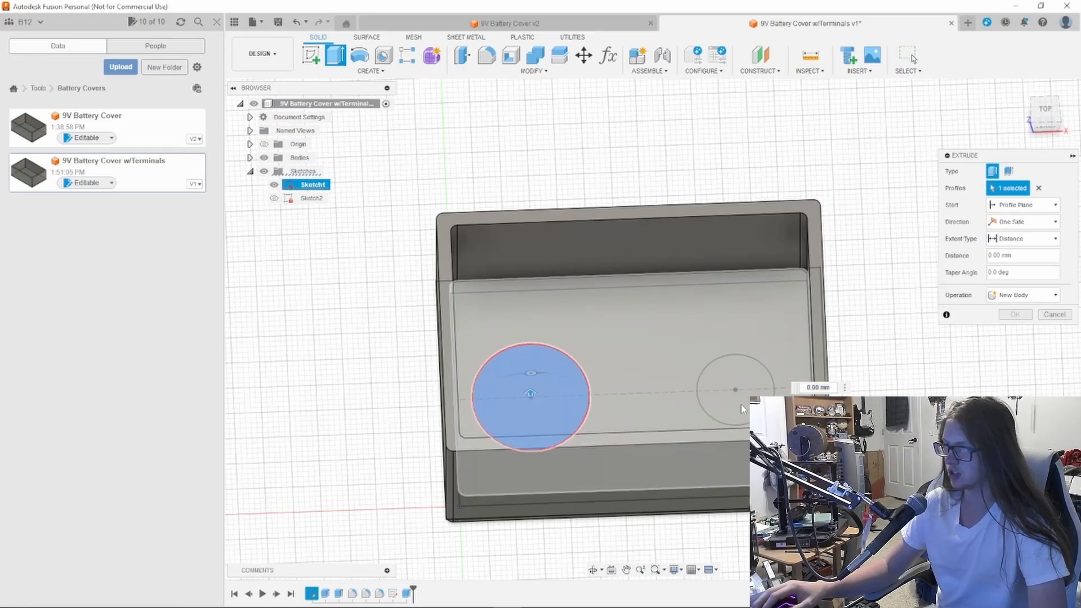
left_click(732, 394)
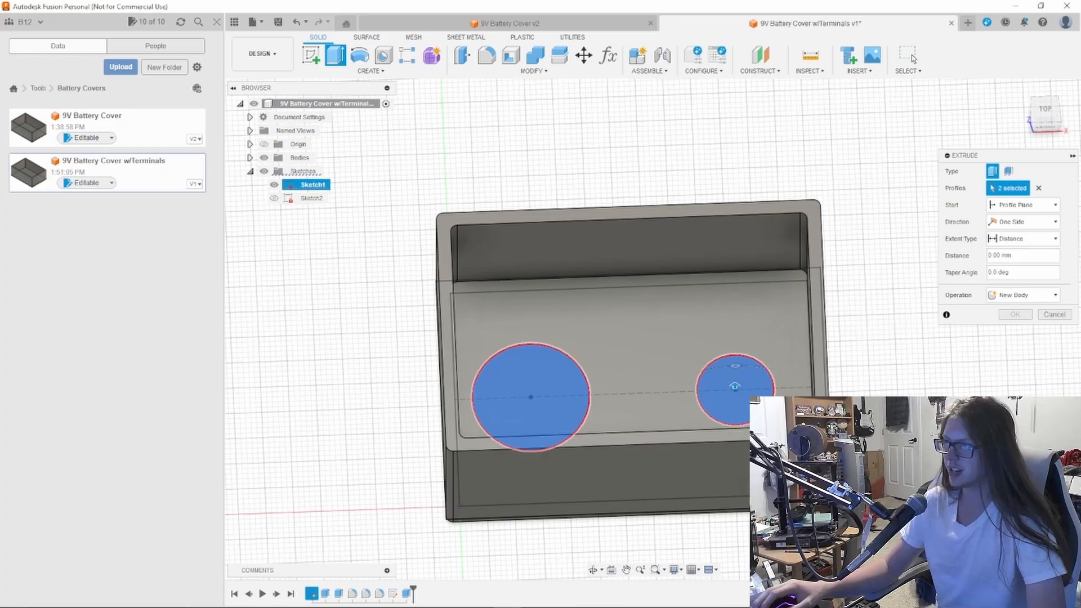
middle_click_drag(857, 326, 866, 367, "shift")
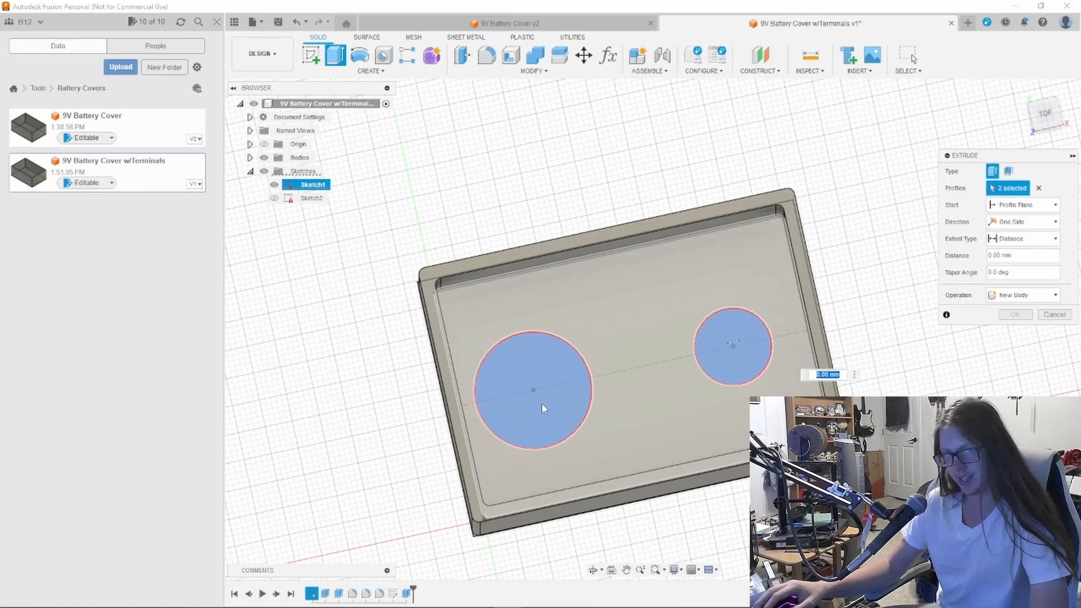
middle_click_drag(567, 425, 900, 394, "shift")
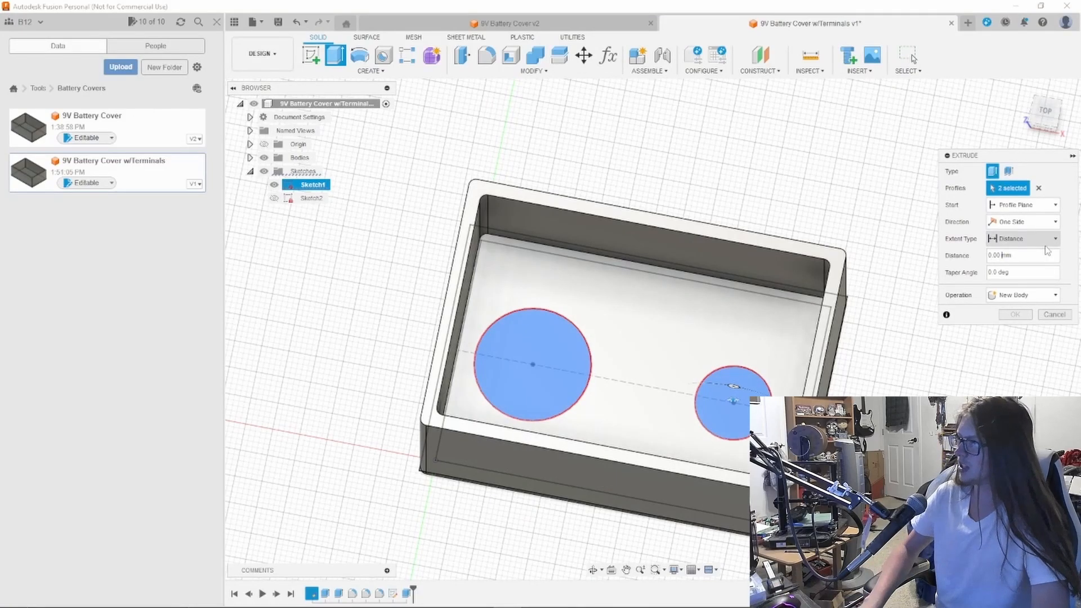
type("ter")
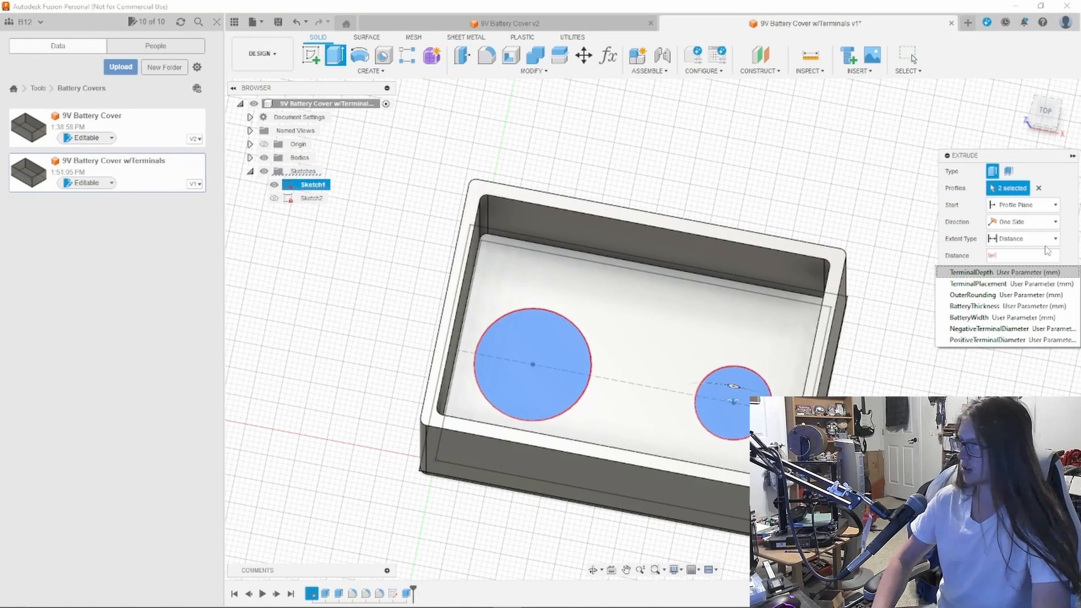
key("Return")
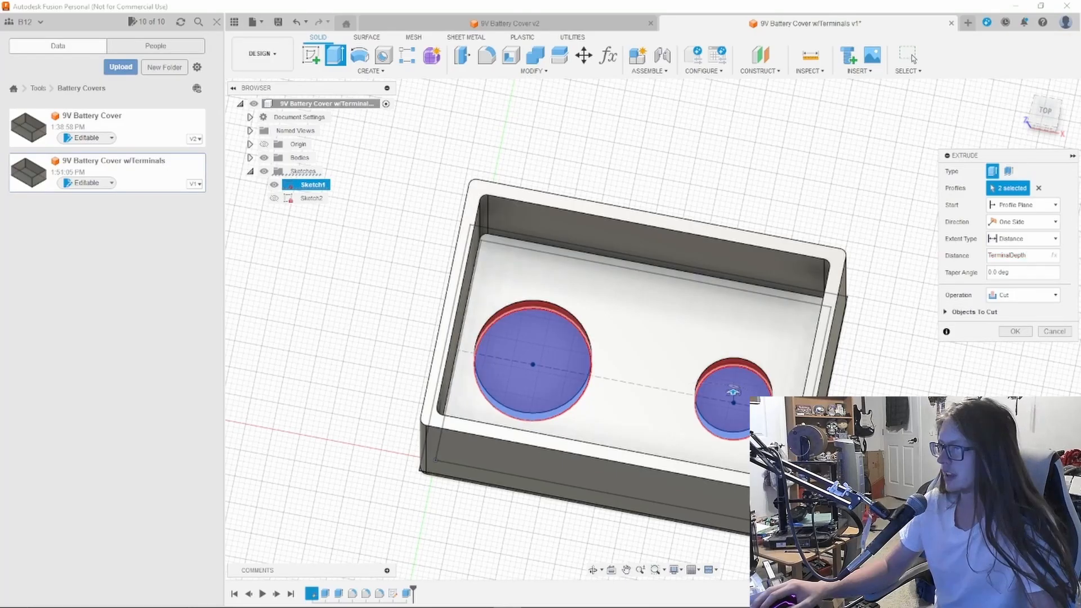
mouse_move(957, 315)
middle_mouse_down("shift")
mouse_move(952, 388)
mouse_move(965, 318)
middle_mouse_up("shift")
middle_click_drag(966, 395, 950, 393, "shift")
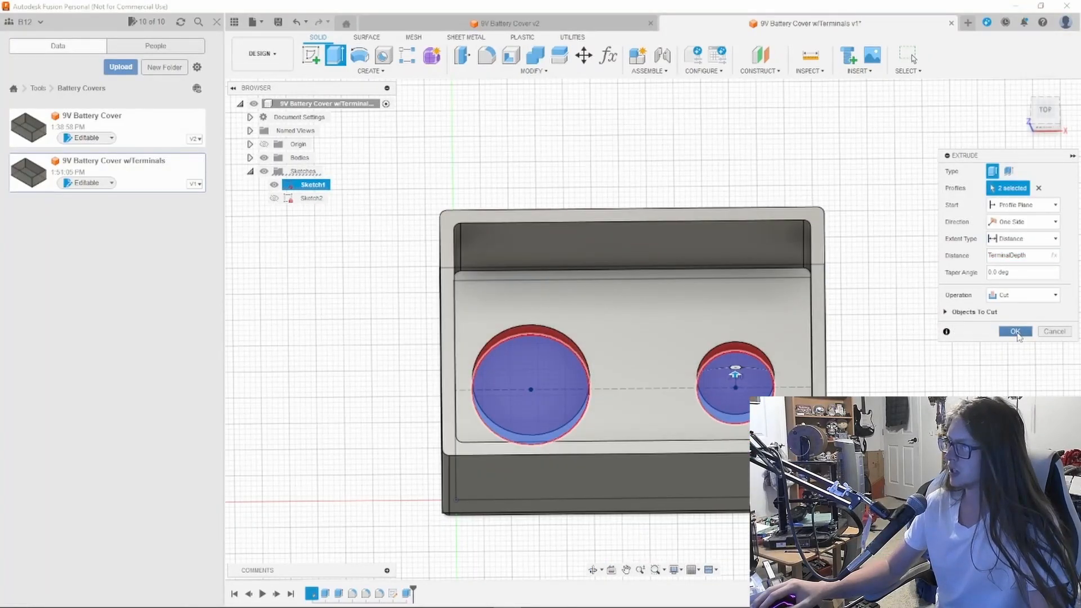
left_click(1017, 334)
Step: Set the NegativeTerminalDiameter user parameter's expression to 8.5 mm + 0.1 mm
middle_click_drag(1017, 334, 839, 374, "shift")
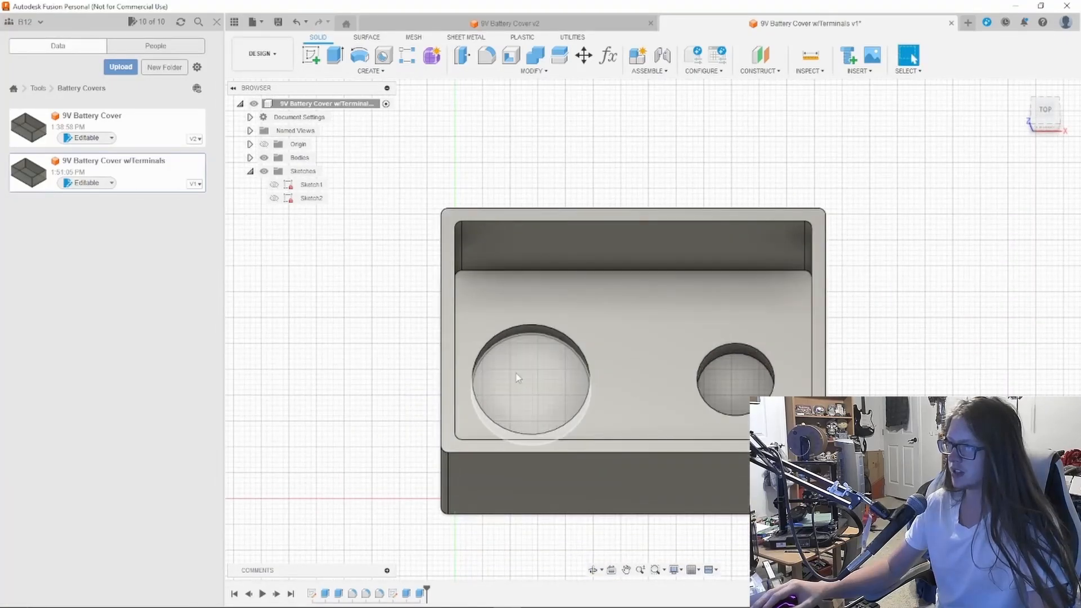
middle_click_drag(528, 384, 743, 358, "shift")
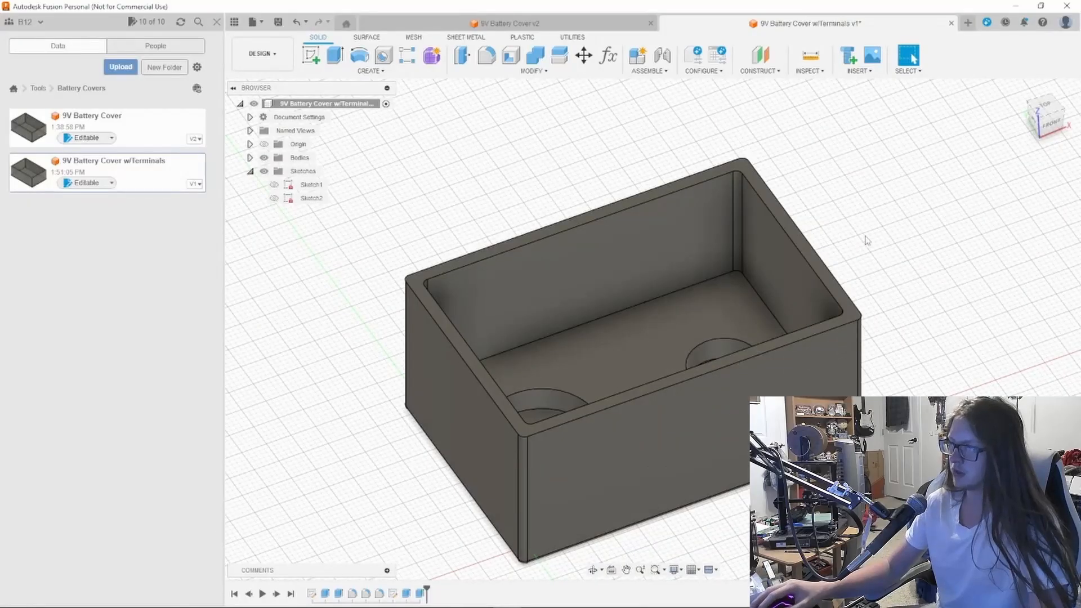
mouse_move(867, 241)
middle_mouse_down("shift")
mouse_move(843, 285)
mouse_move(827, 277)
middle_mouse_up("shift")
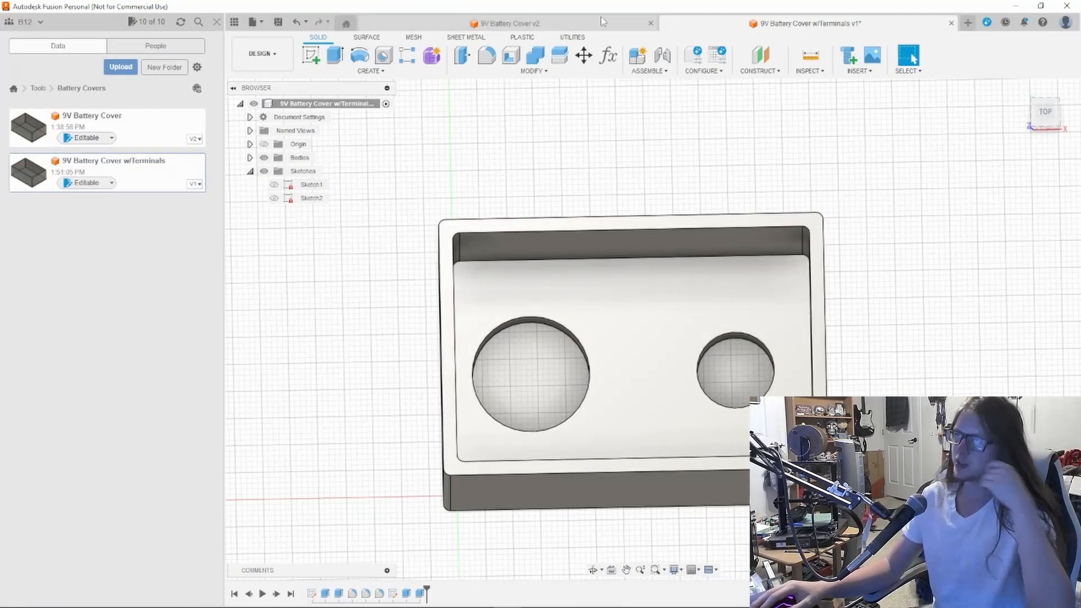
left_click(609, 56)
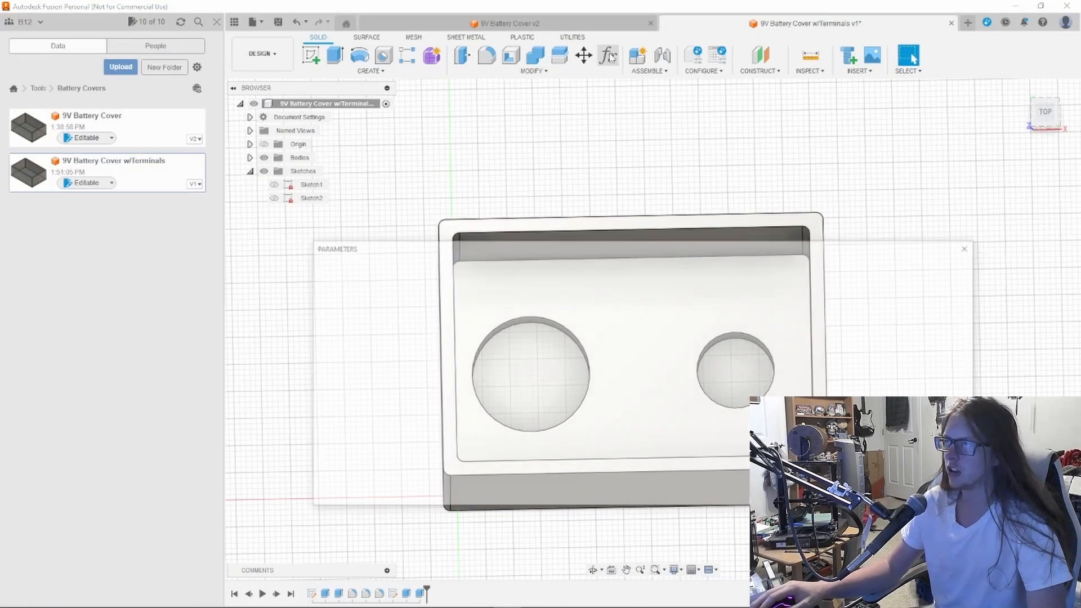
scroll(636, 377, "down", 2)
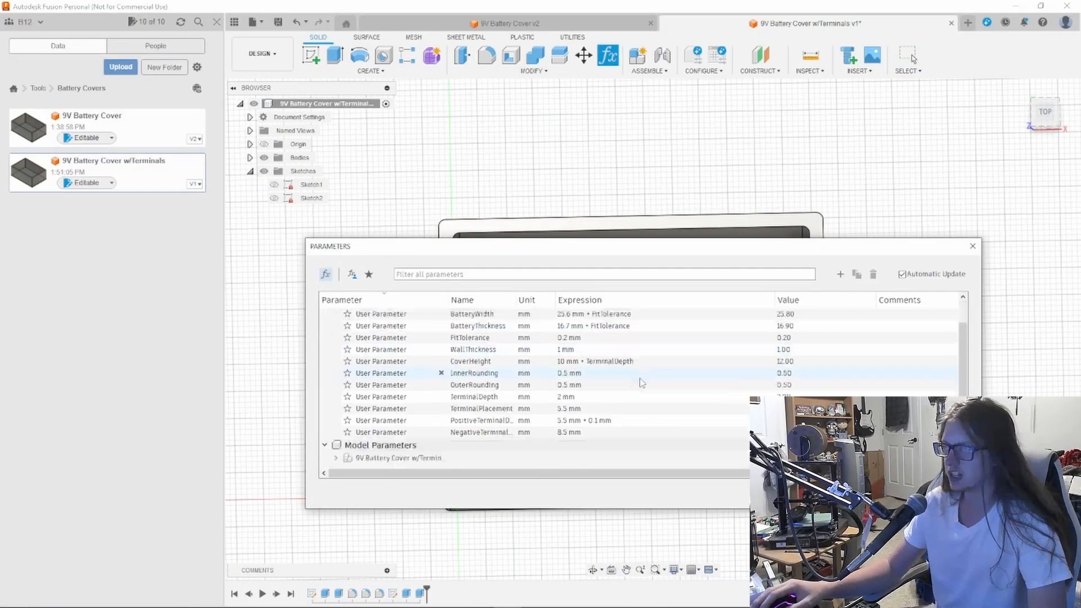
left_click(599, 433)
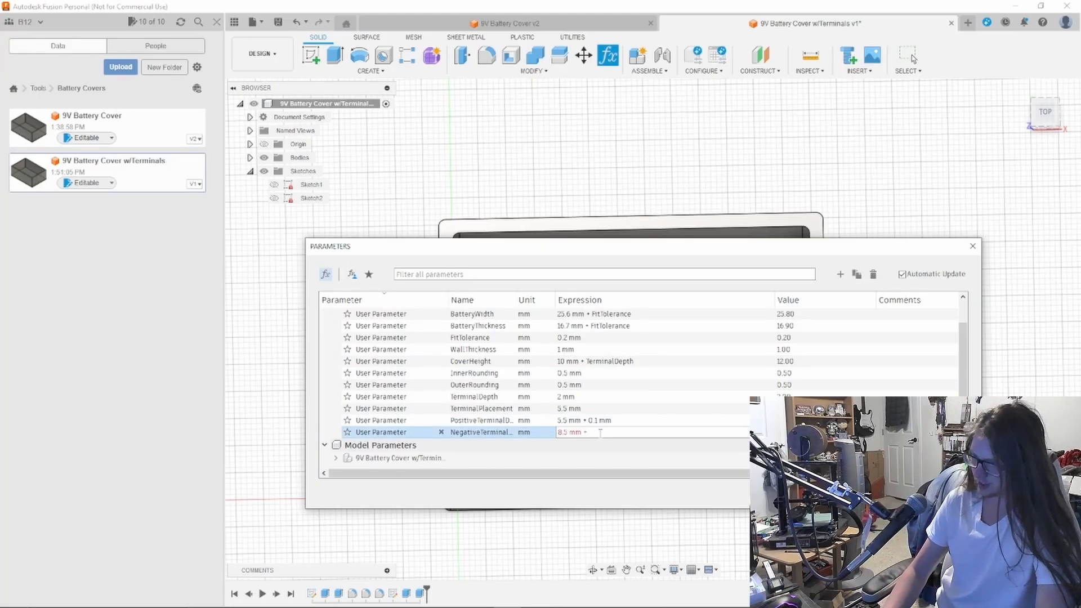
type("+ 0.1")
key("Return")
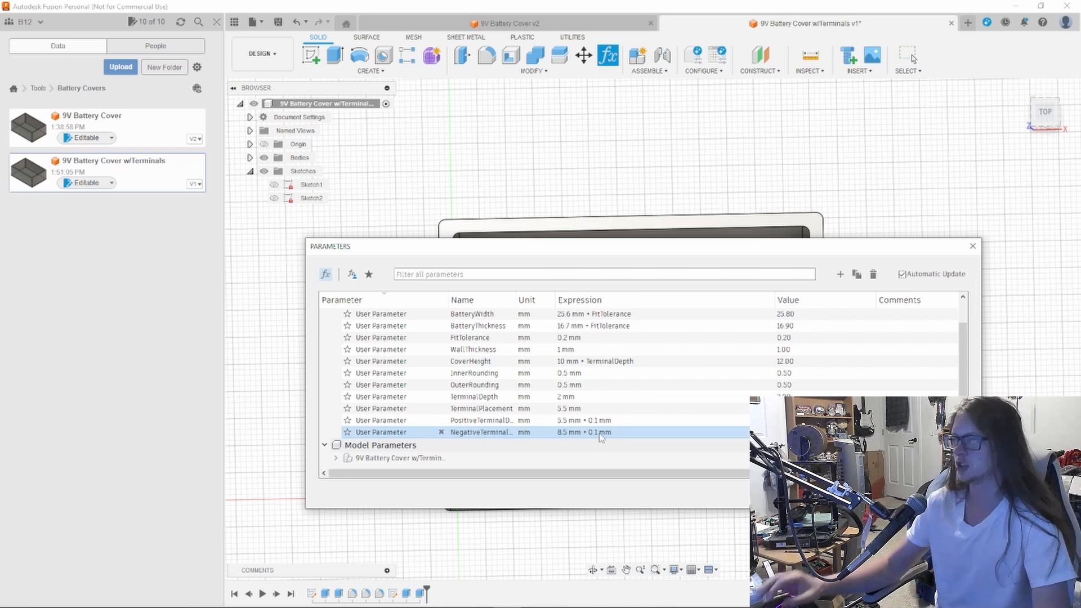
left_click(948, 494)
Step: Add a user parameter named TerminalChamfers in mm with the expression .5
middle_click_drag(784, 345, 827, 324, "shift")
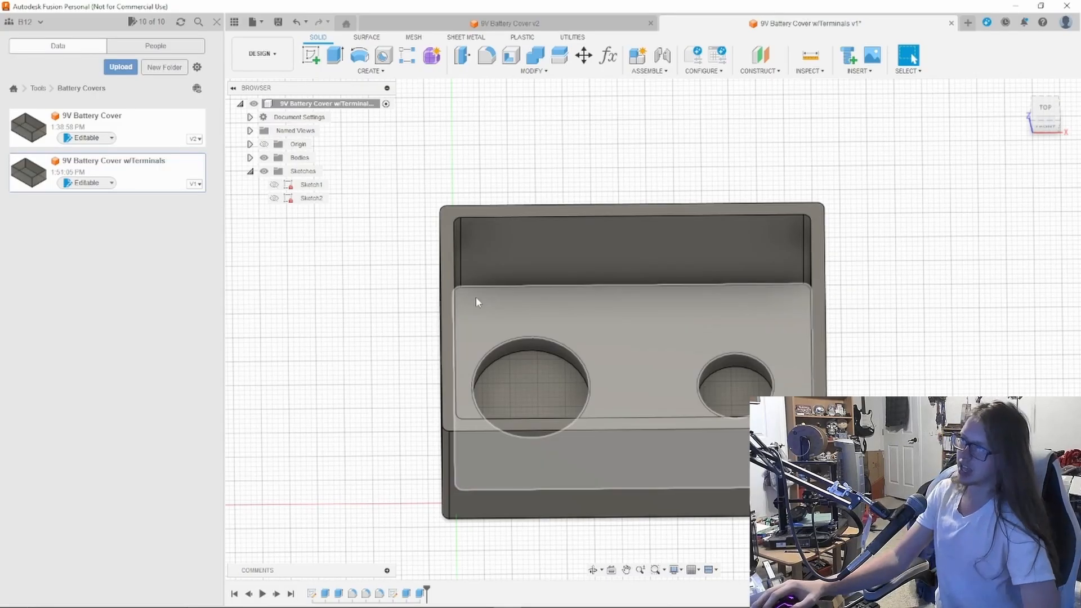
middle_click_drag(494, 292, 582, 312, "shift")
left_click(371, 71)
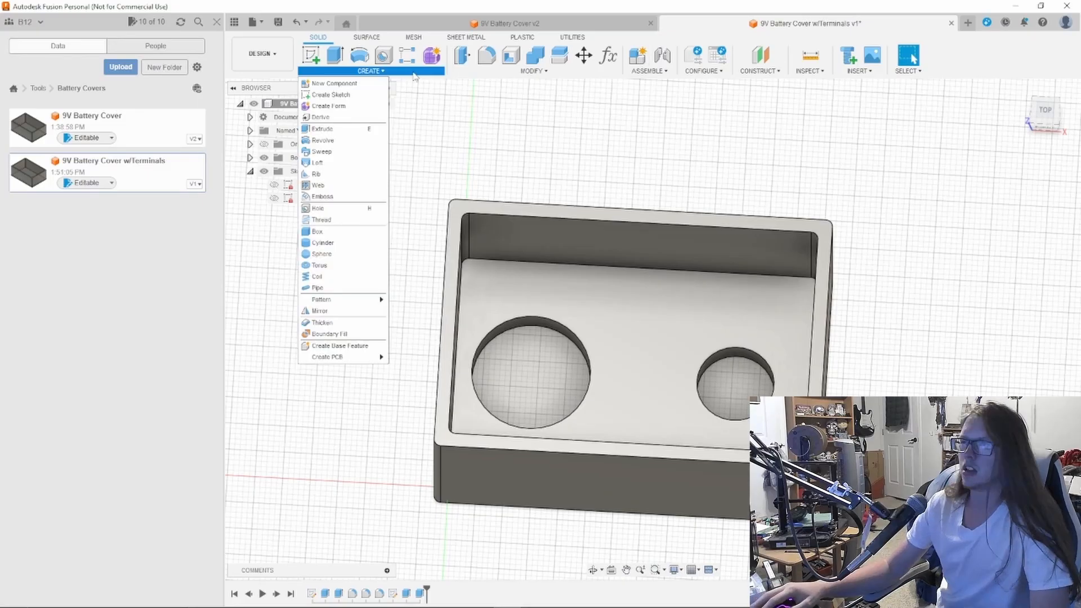
left_click(608, 55)
scroll(676, 355, "down", 2)
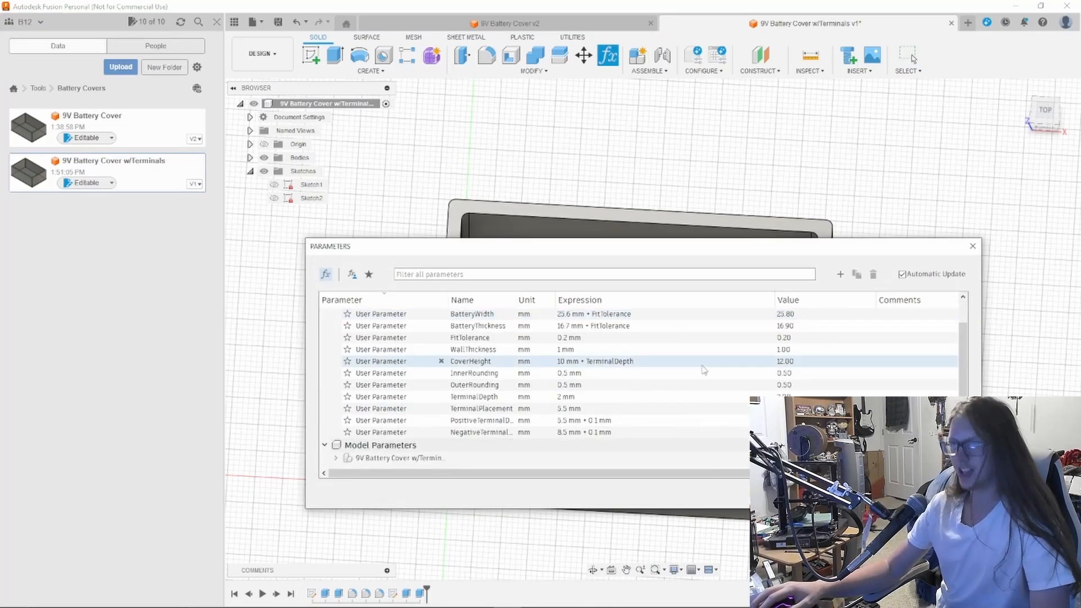
left_click(840, 274)
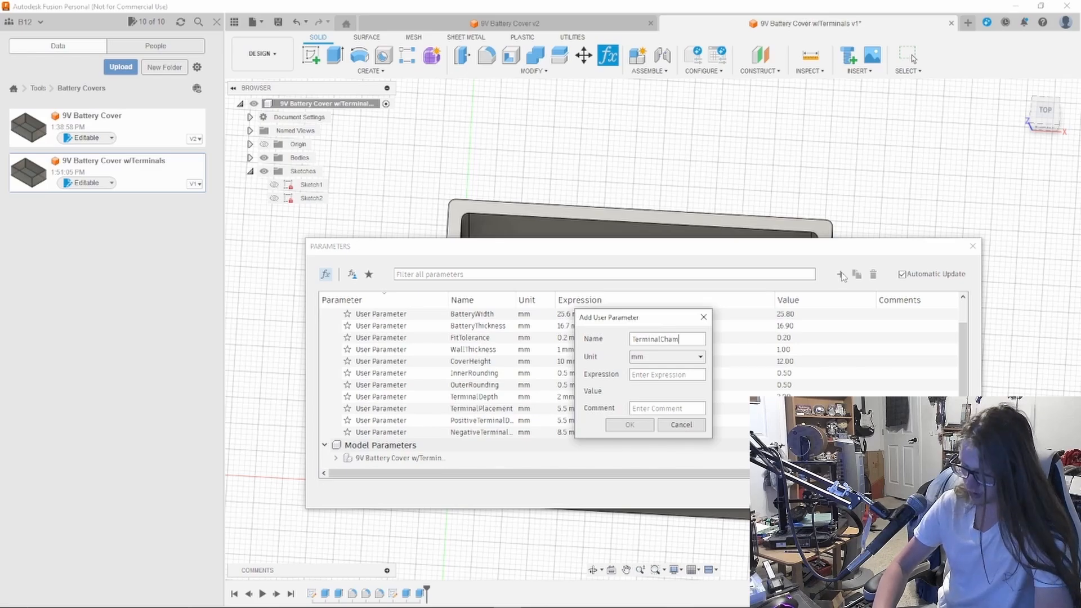
type("TerminalChamfers")
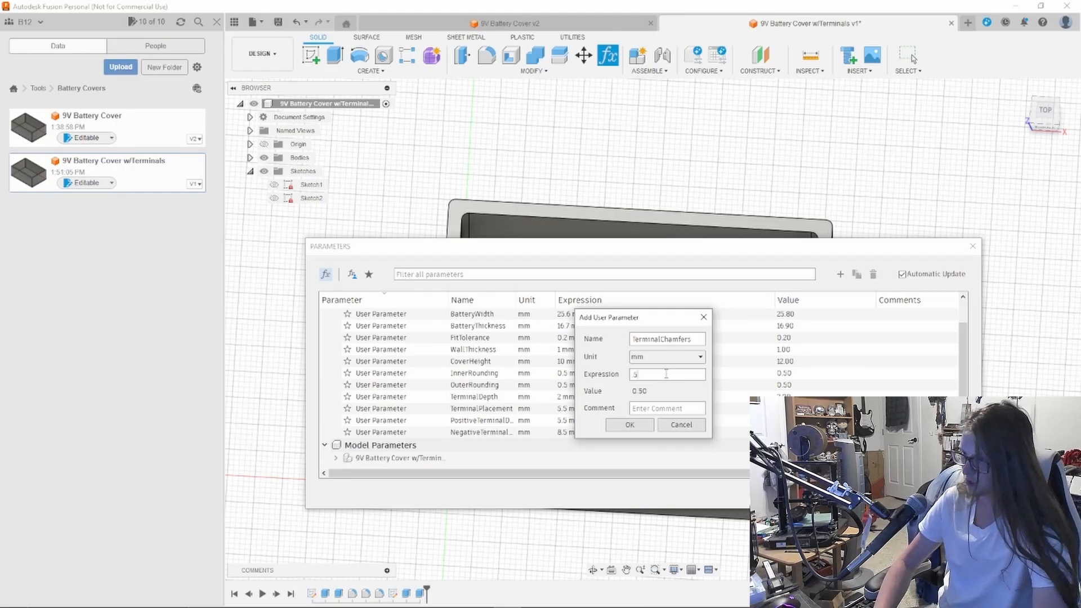
key("Return")
key("Escape")
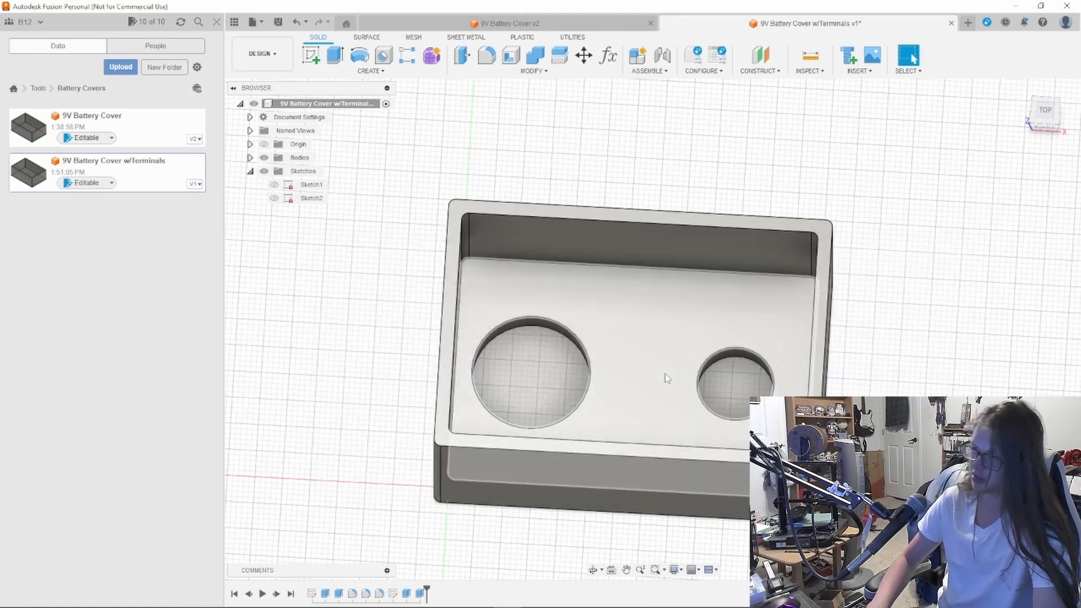
Step: Chamfer the upper edges of both terminal holes with an equal distance of TerminalChamfers
left_click(641, 71)
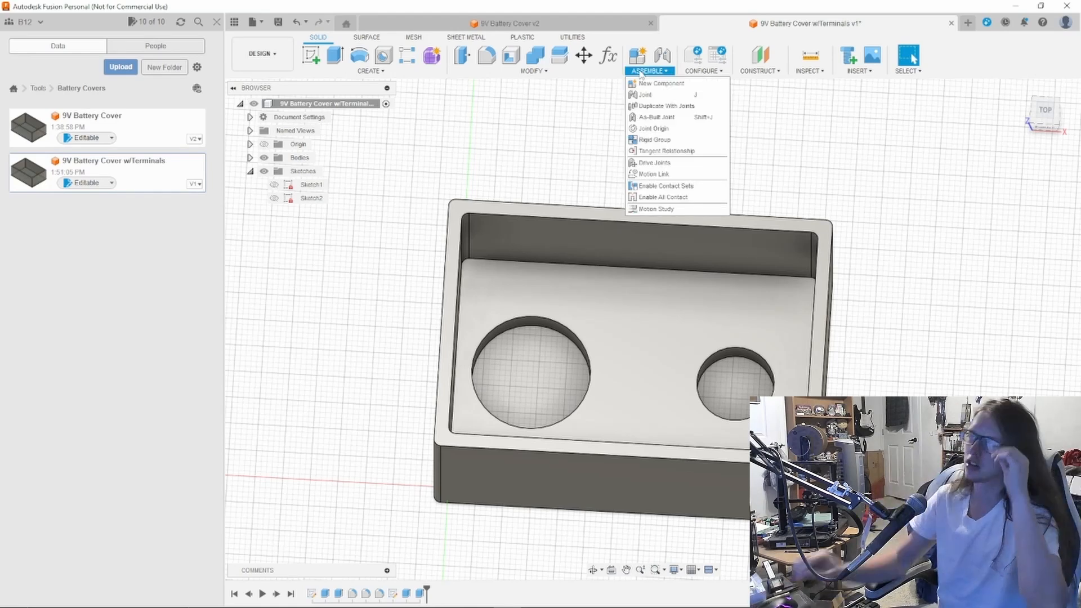
left_click(532, 71)
left_click(474, 106)
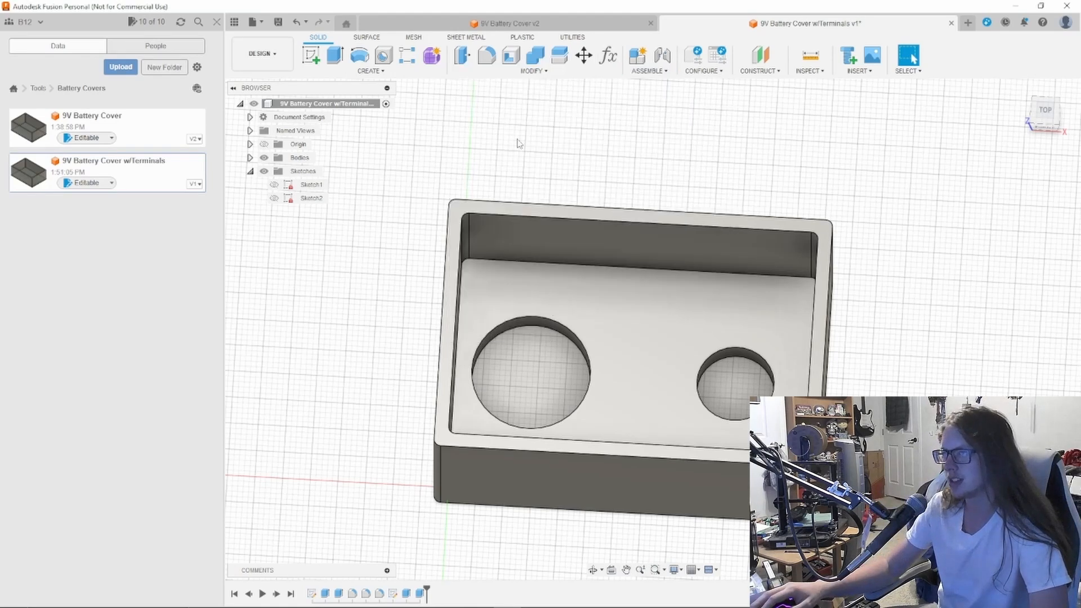
left_click(554, 321)
left_click(759, 358)
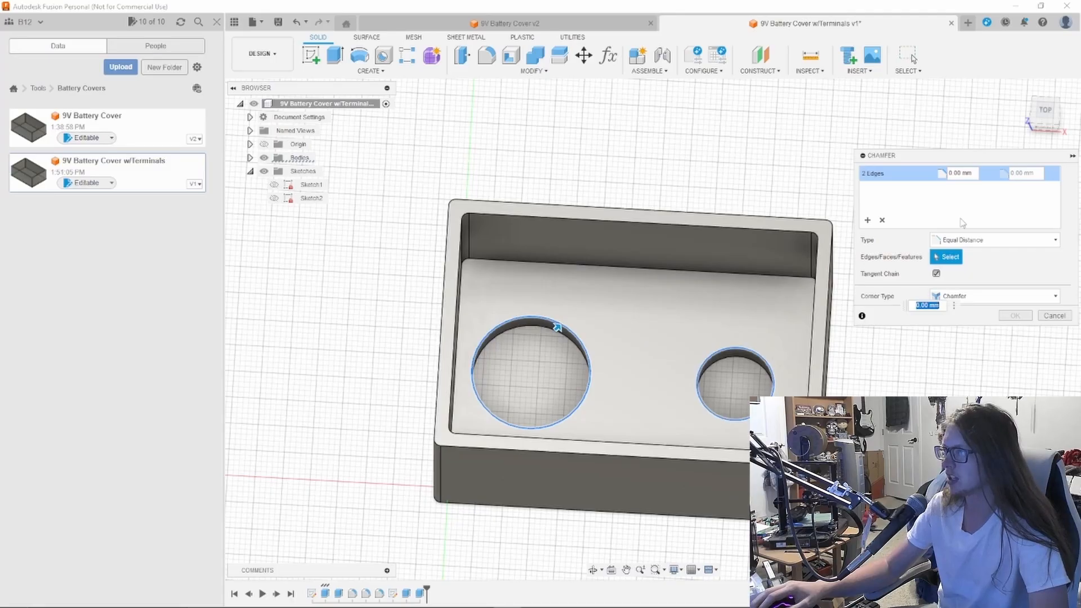
key("BackSpace")
key("BackSpace")
key("BackSpace")
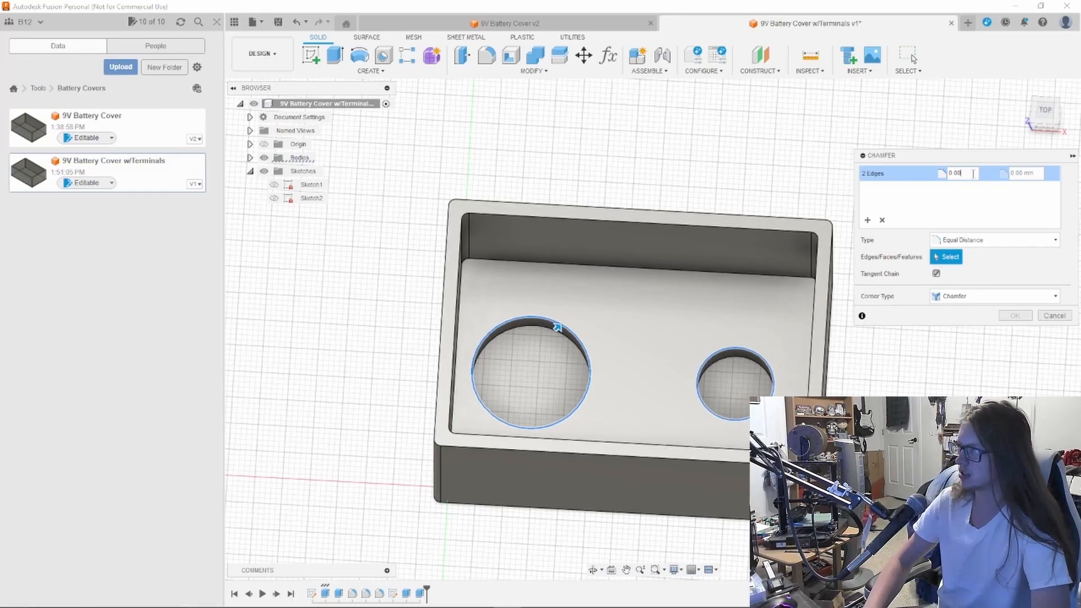
key("Return")
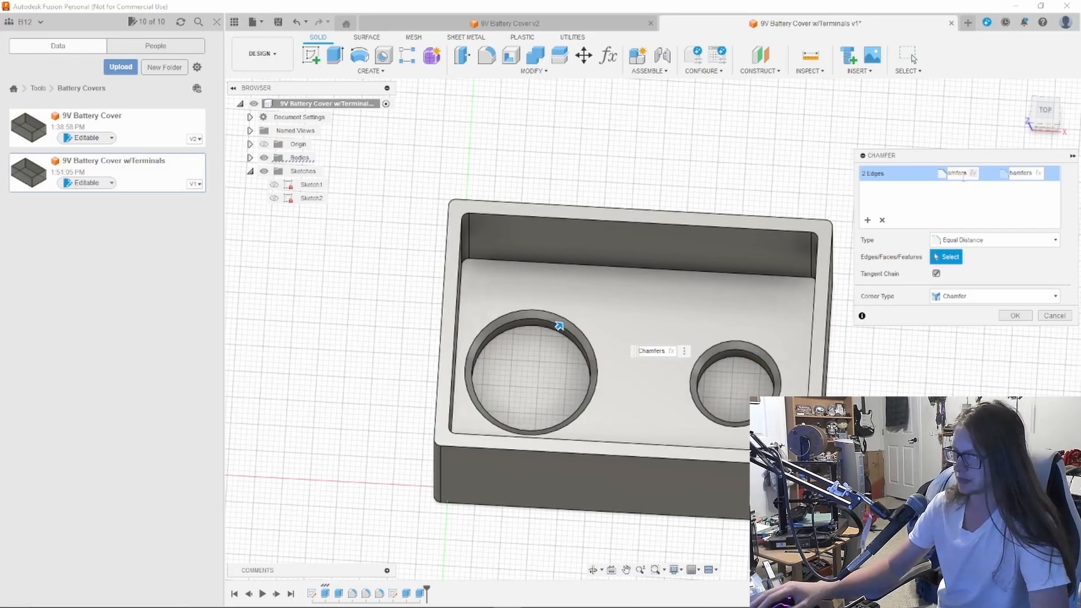
middle_click_drag(722, 320, 732, 311, "shift")
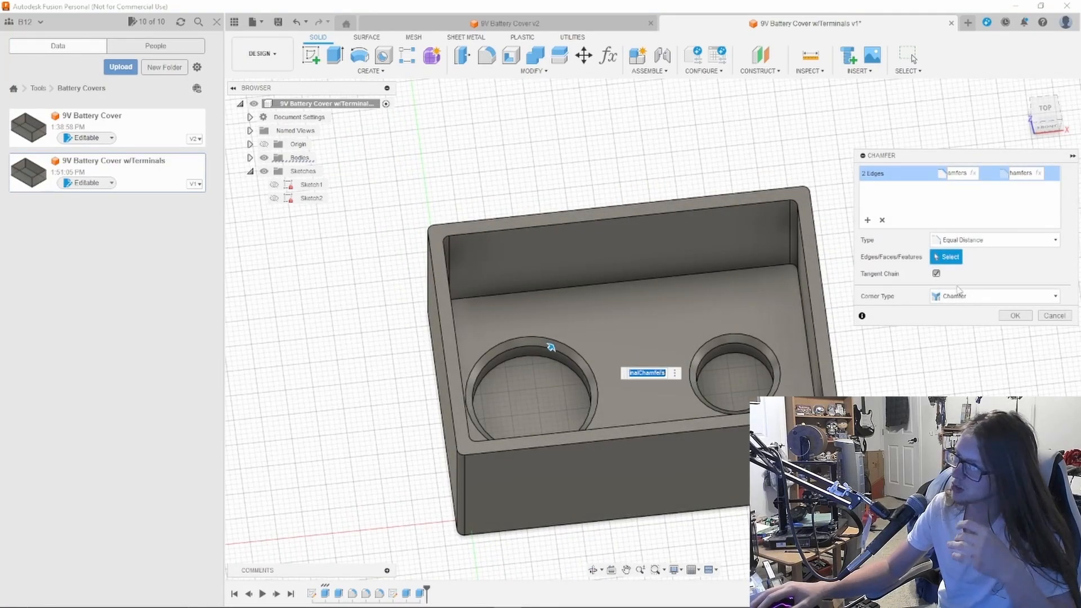
left_click(1015, 316)
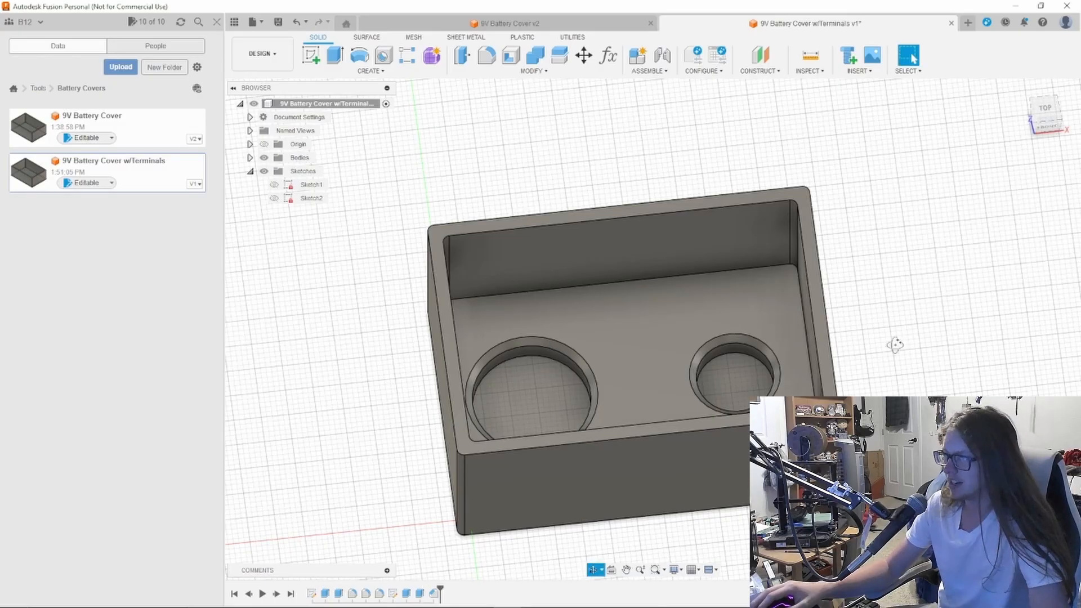
Step: Save the cover with terminals as a new version and select its Body1
middle_click_drag(895, 344, 952, 326, "shift")
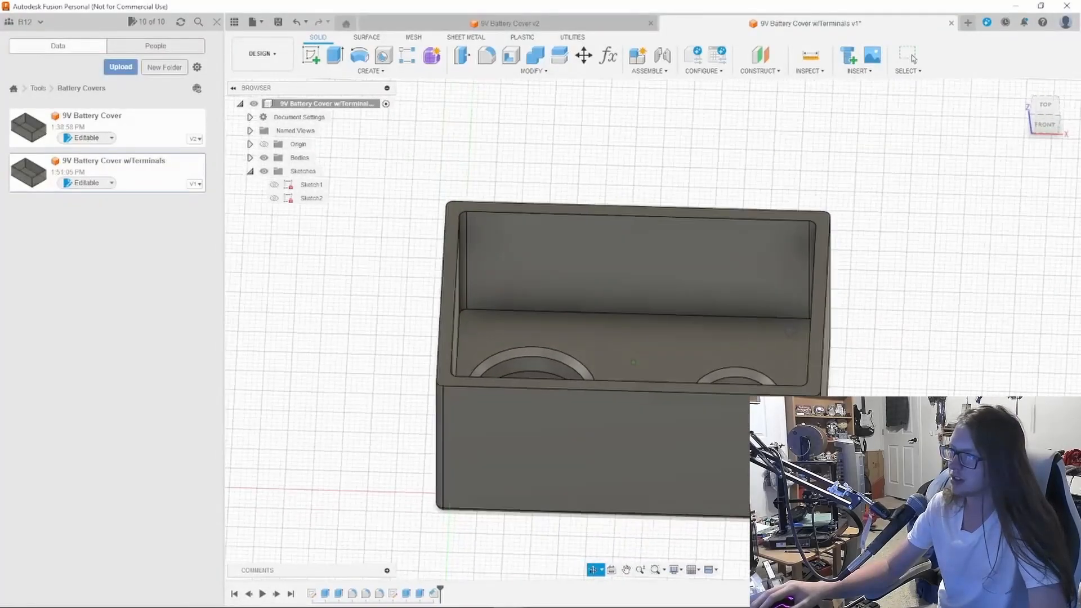
middle_click_drag(791, 331, 795, 347, "shift")
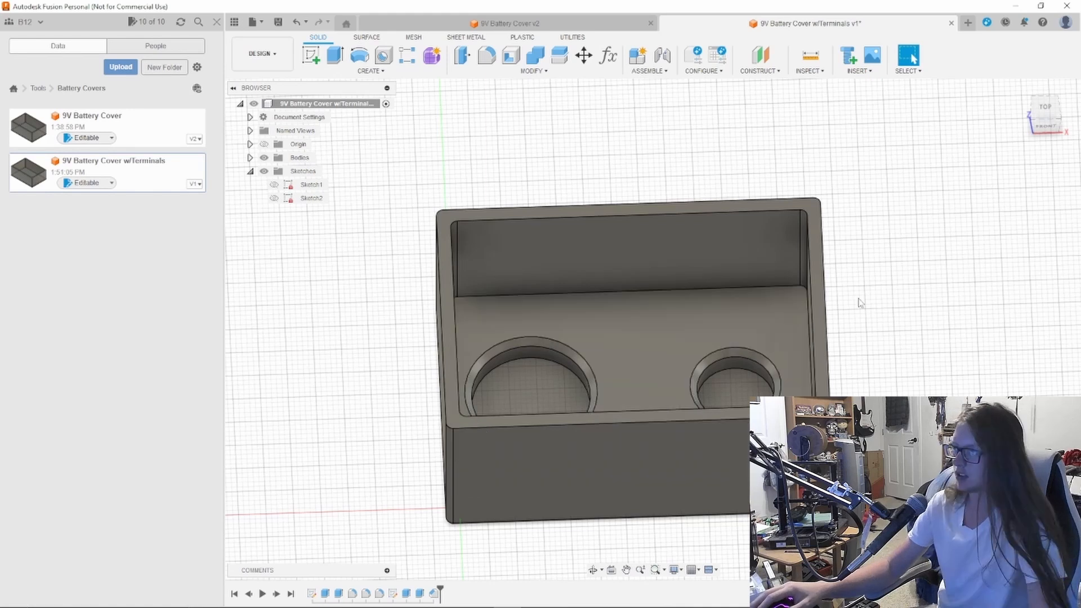
key("ctrl+s")
key("Return")
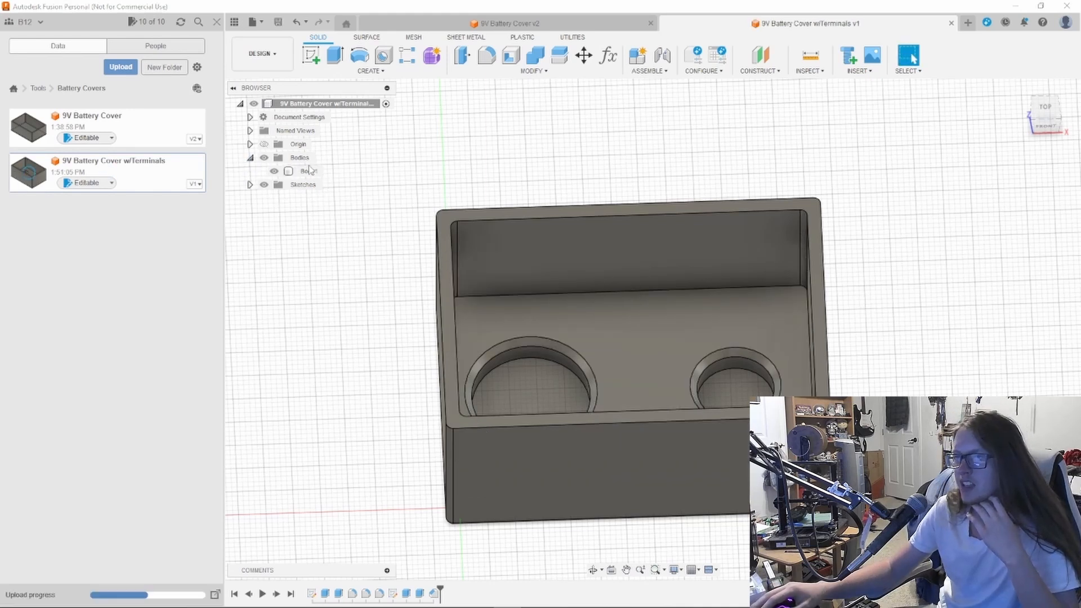
left_click(308, 170)
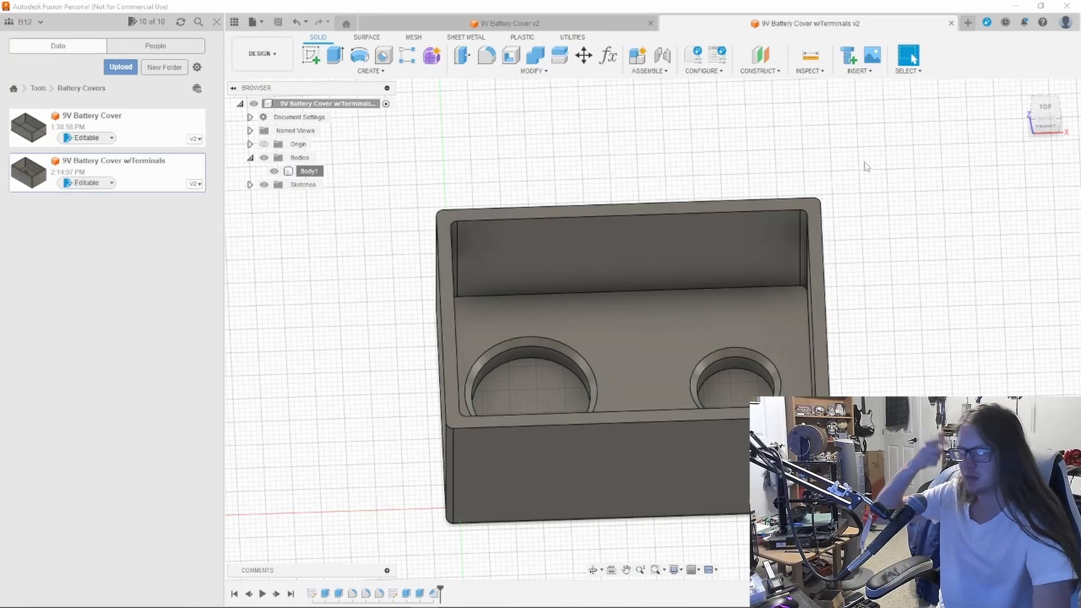
Step: Switch to Bambu Studio and replace the plain battery cover on the plate with the cover model that has terminal holes
left_click(17, 30)
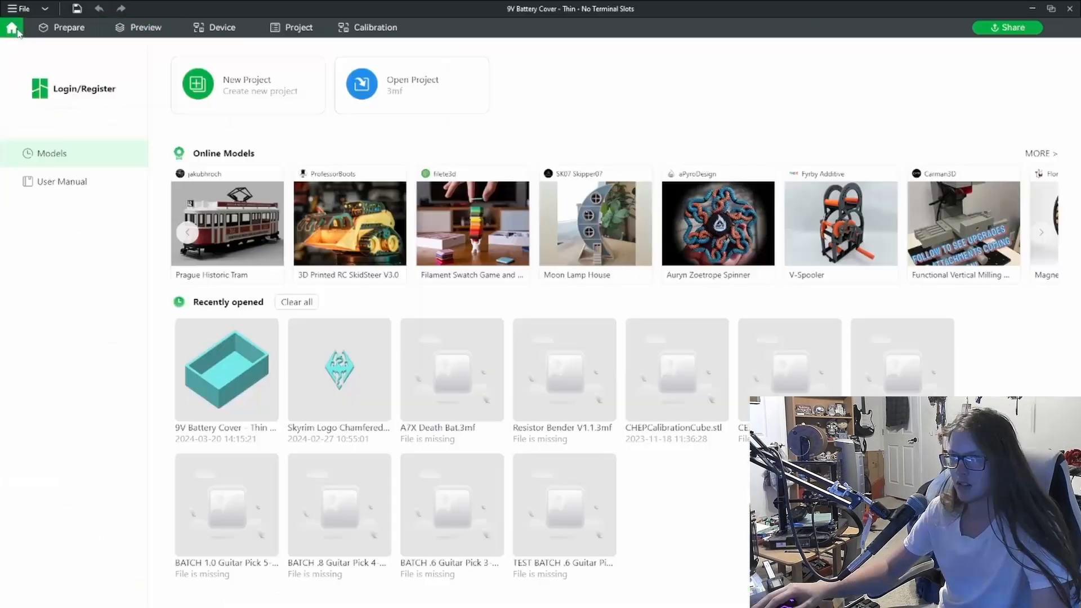
left_click(69, 34)
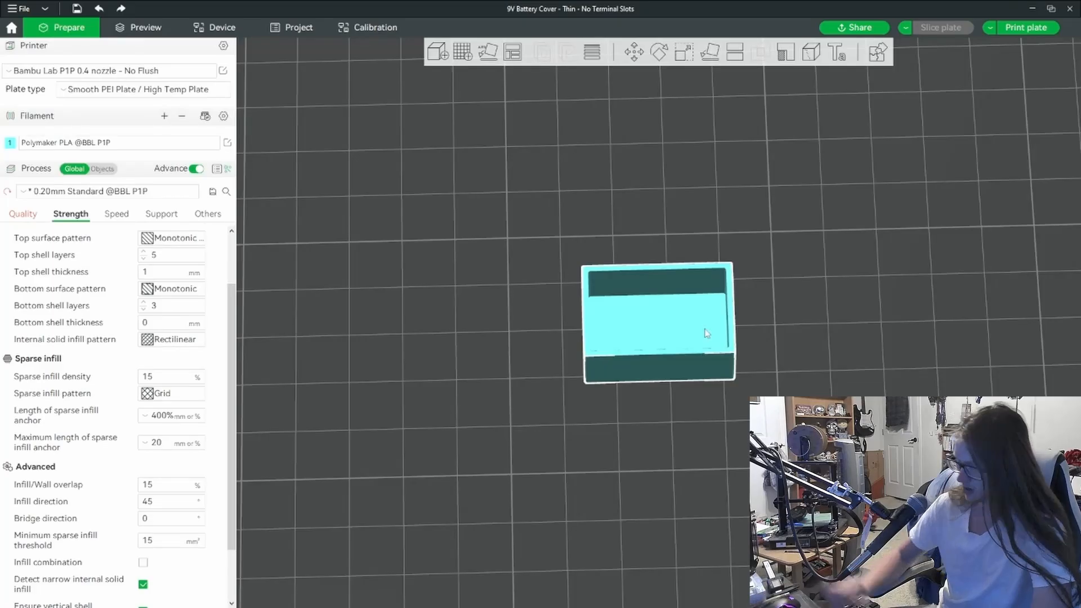
key("Delete")
left_click_drag(0, 311, 554, 311)
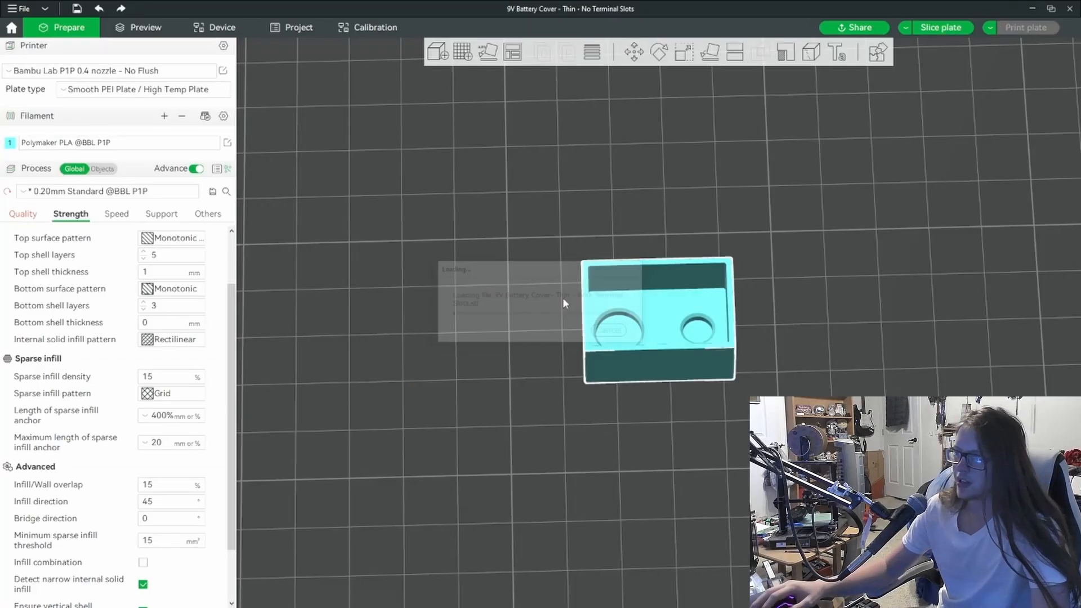
Step: Save the project under the new name 9V Battery Cover - Thin - With Terminal Slots in the Battery Cover folder
left_click(19, 8)
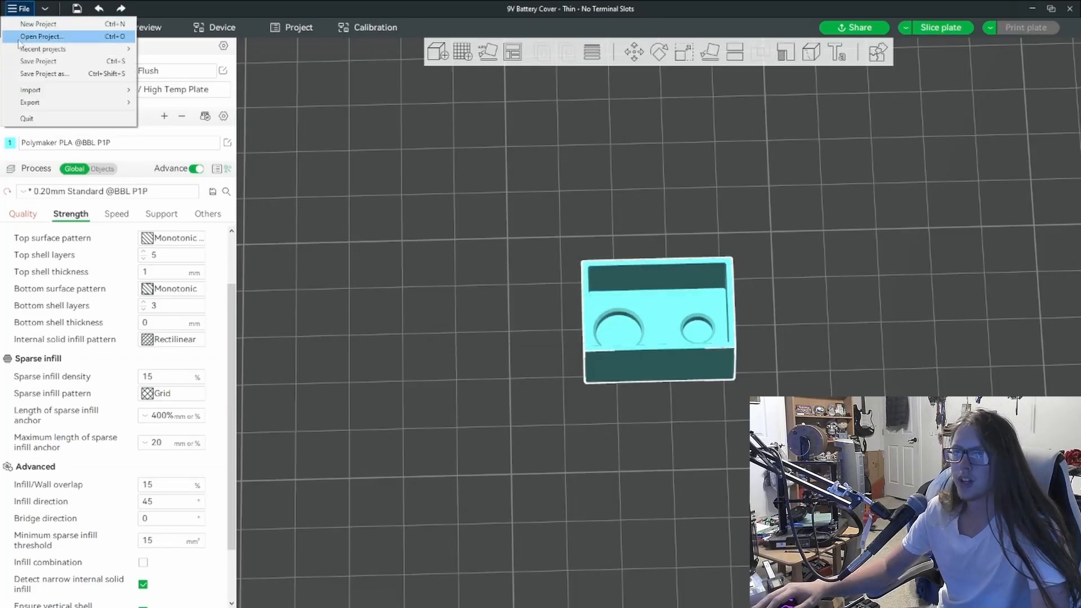
left_click(68, 78)
double_click(386, 378)
type("With Terminal Slots")
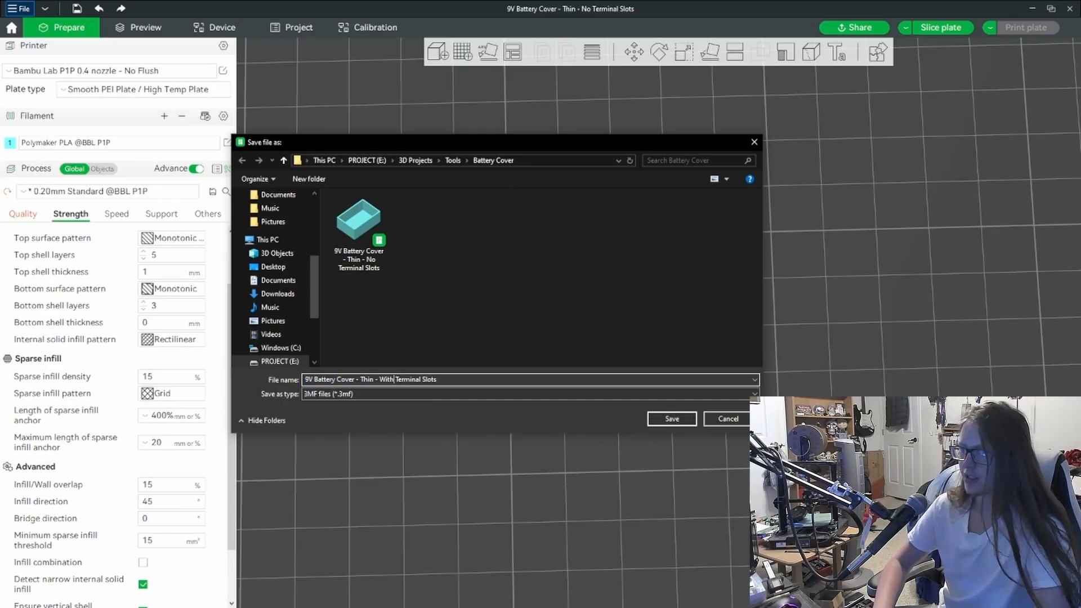
key("Return")
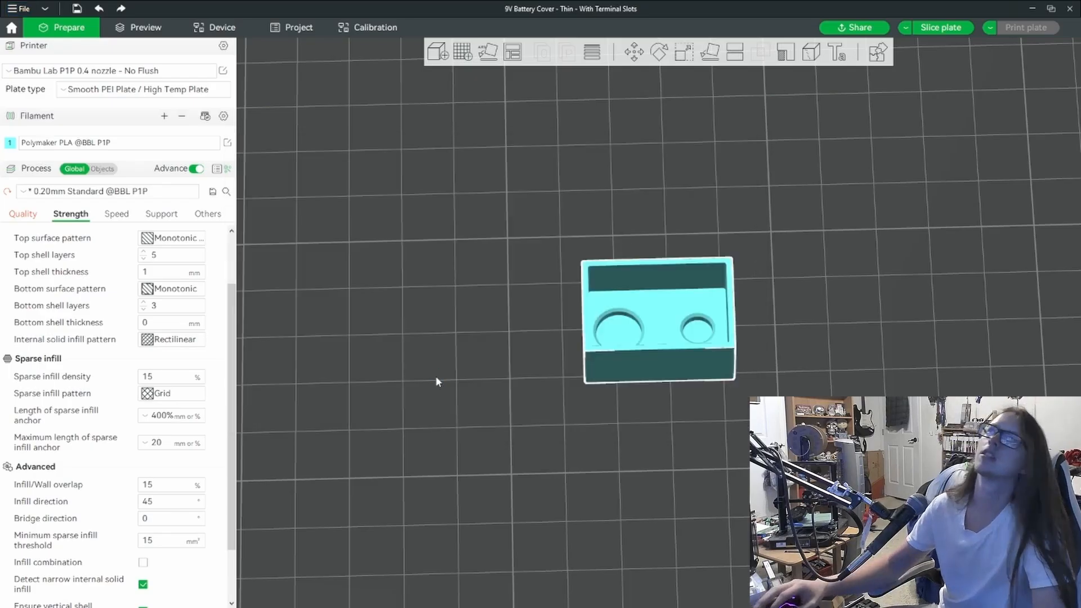
Step: Slice the plate and inspect the sliced cover's walls, floor and terminal holes from several angles
left_click(437, 381)
left_click(963, 34)
scroll(720, 394, "up", 6)
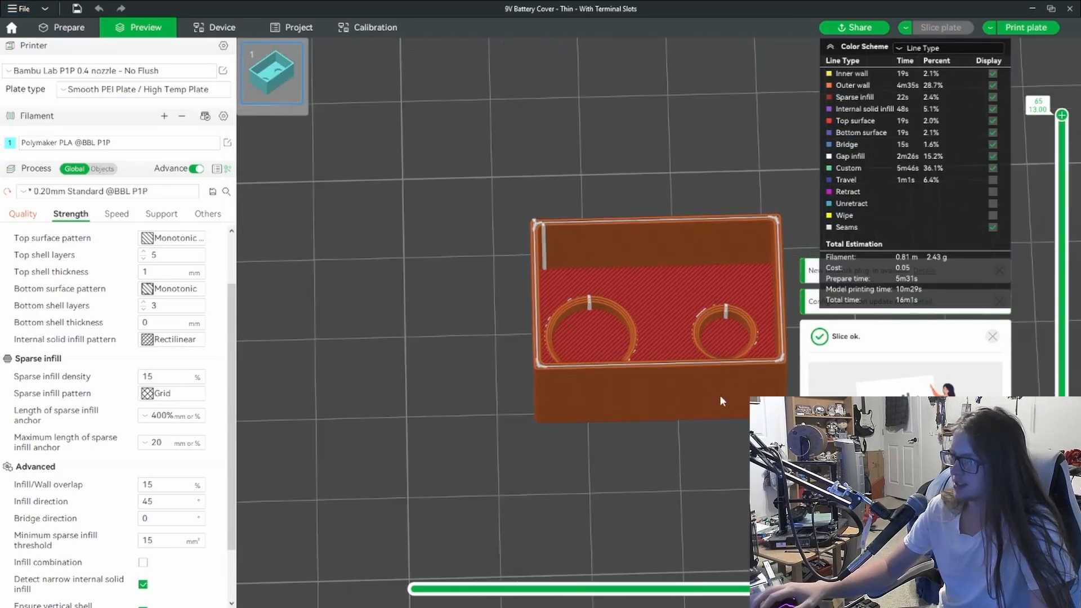
right_click_drag(649, 495, 638, 480)
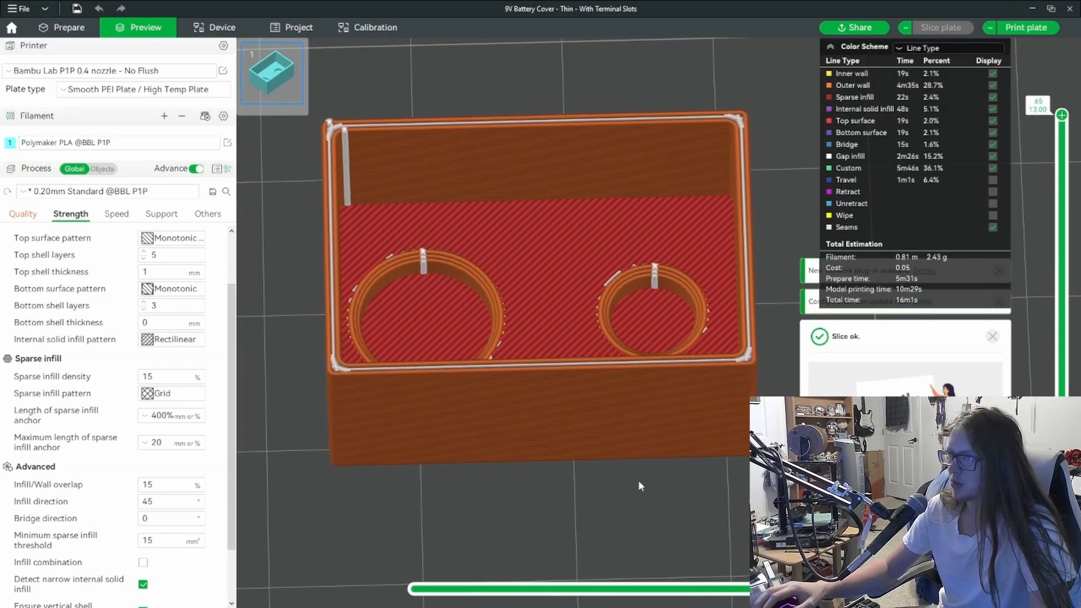
left_click_drag(650, 491, 992, 336)
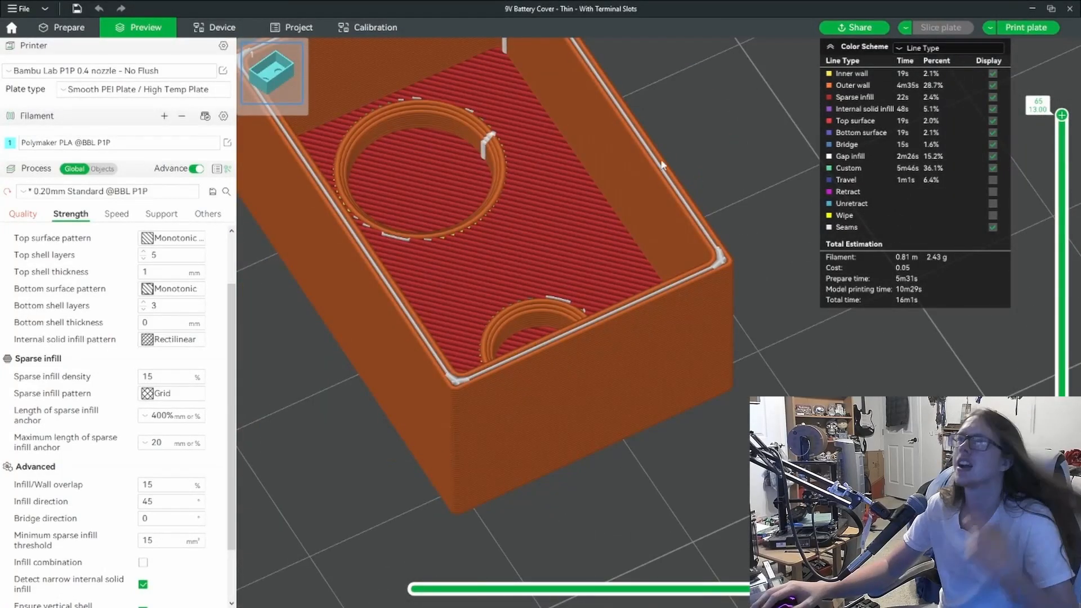
left_click_drag(575, 83, 769, 220)
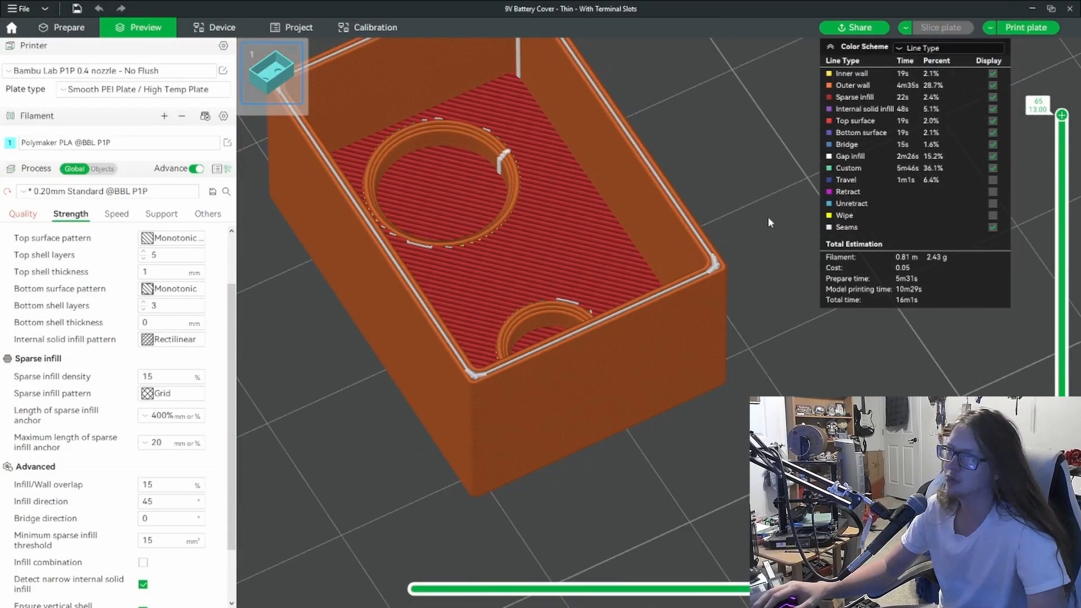
scroll(765, 309, "down", 3)
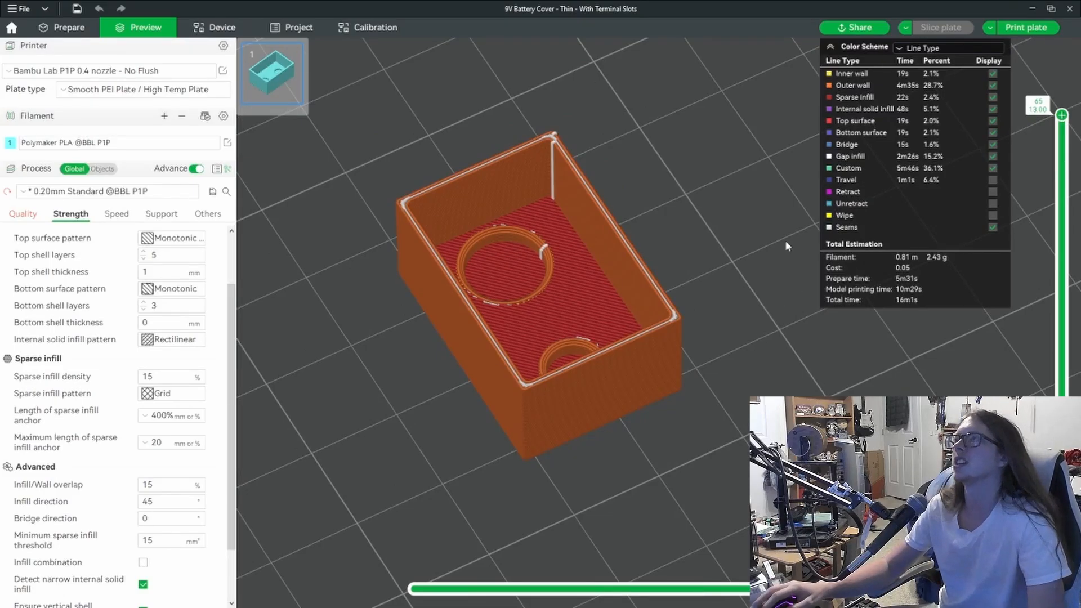
left_click_drag(742, 252, 784, 353)
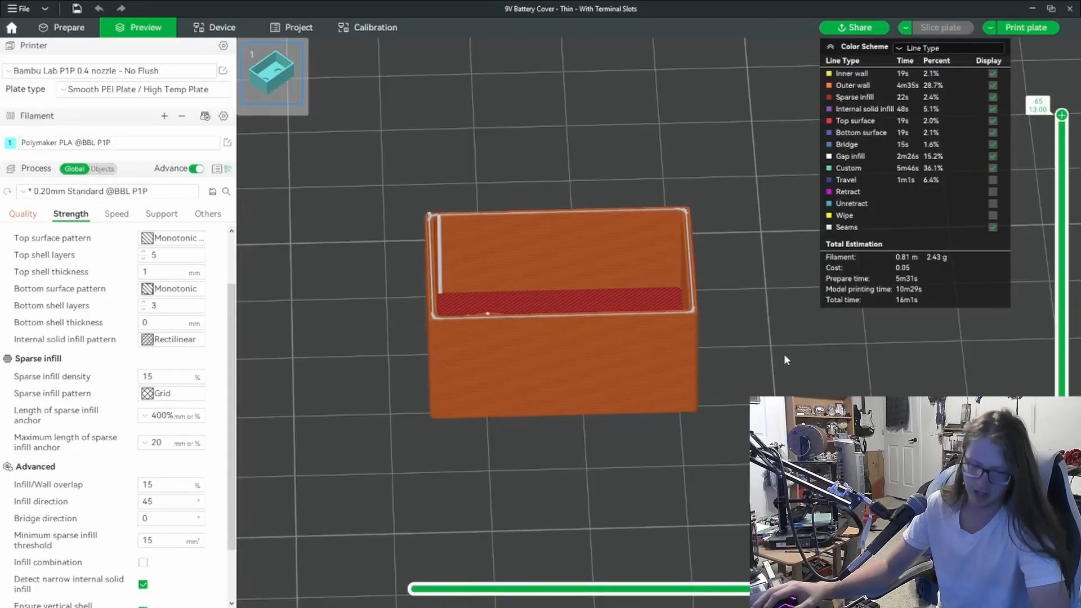